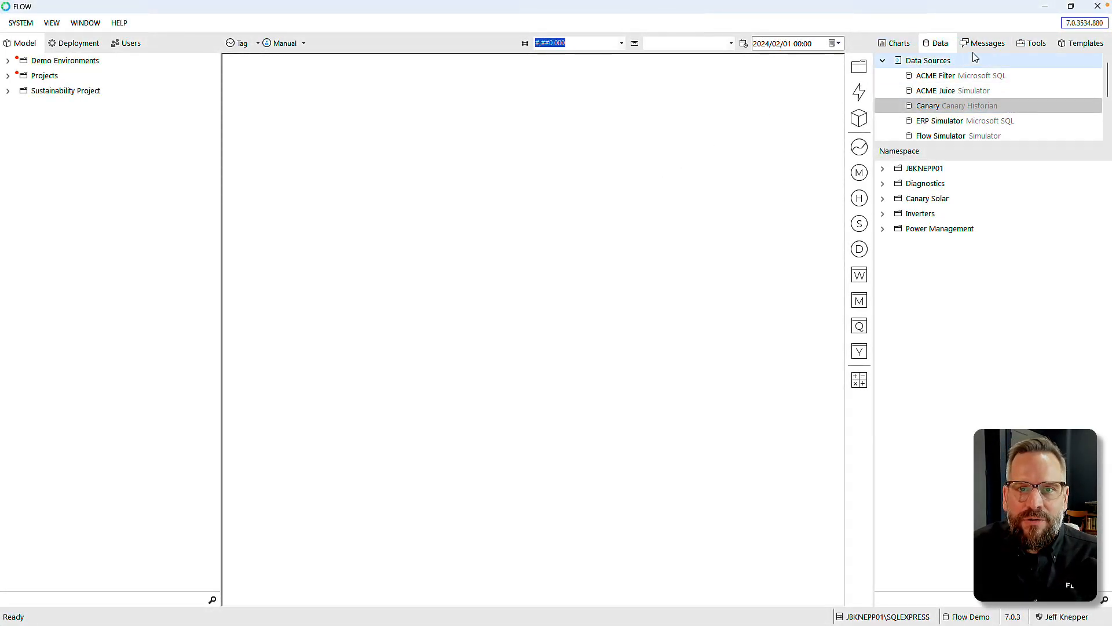
Step: Create a top-level folder named Data Center Templates among the templates
{"action": "left_click", "coordinate": [1085, 49]}
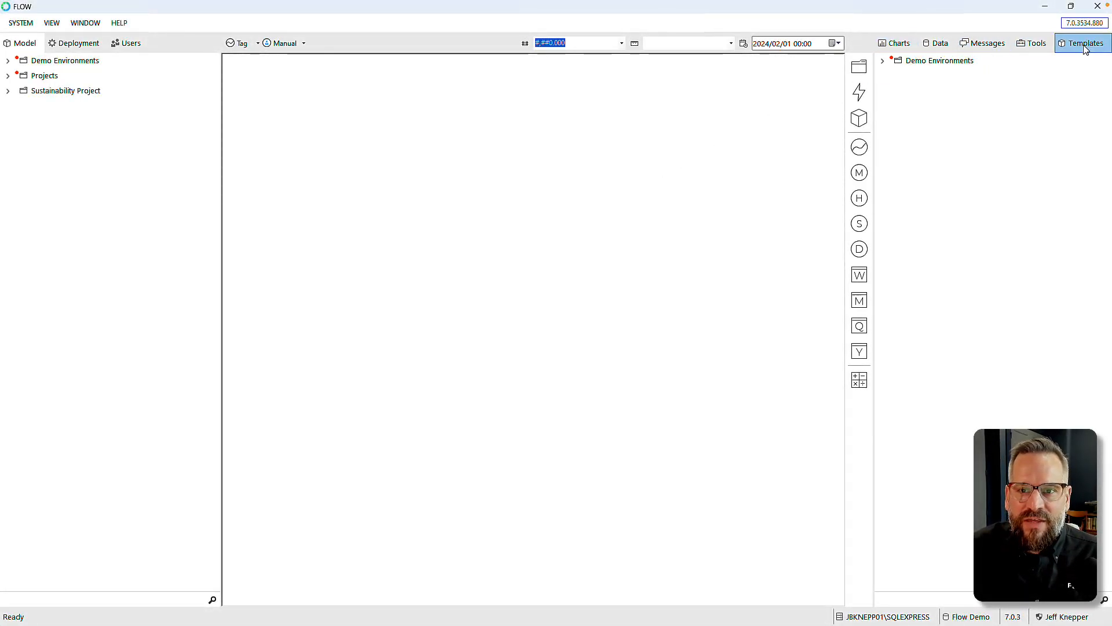
{"action": "right_click", "coordinate": [889, 158]}
{"action": "mouse_move", "coordinate": [914, 158]}
{"action": "left_click", "coordinate": [1037, 167]}
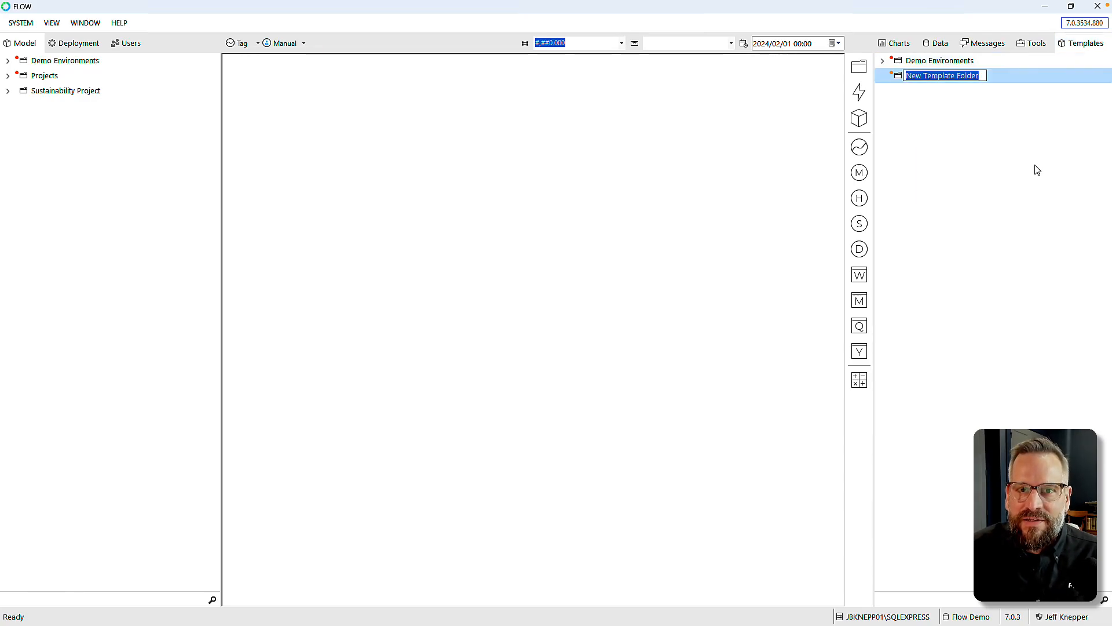
{"action": "type", "text": "D"}
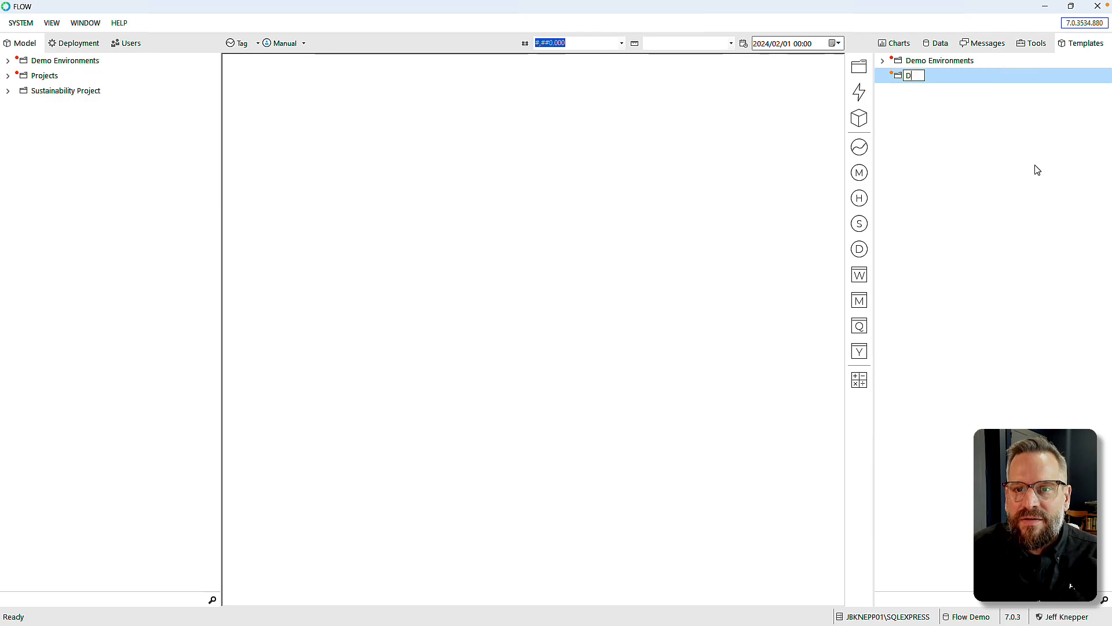
{"action": "type", "text": "ata Center"}
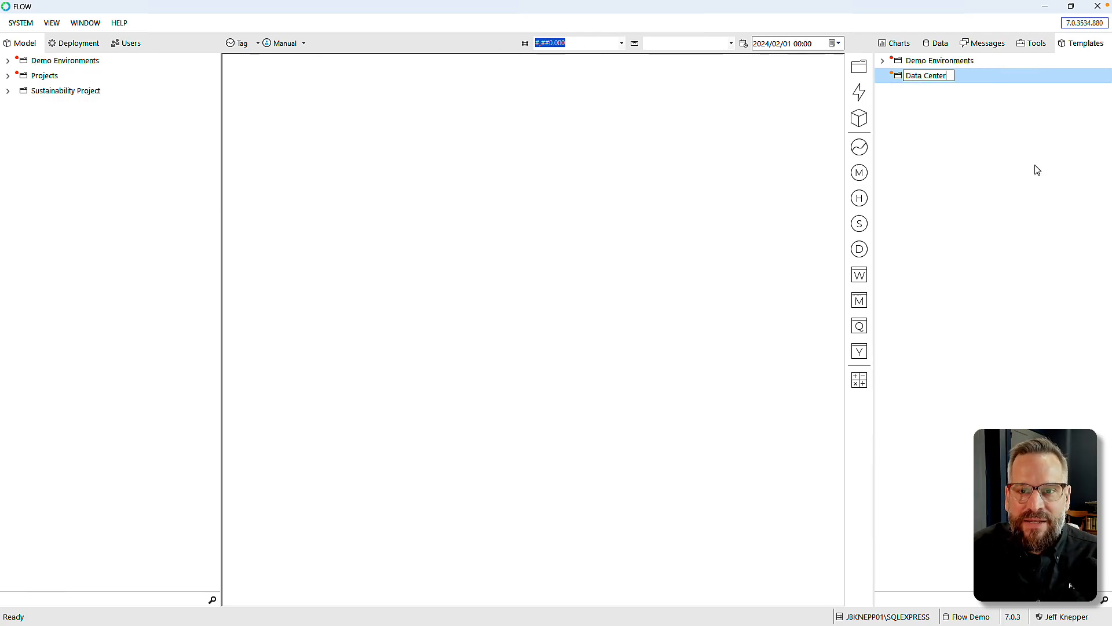
{"action": "type", "text": " Templates"}
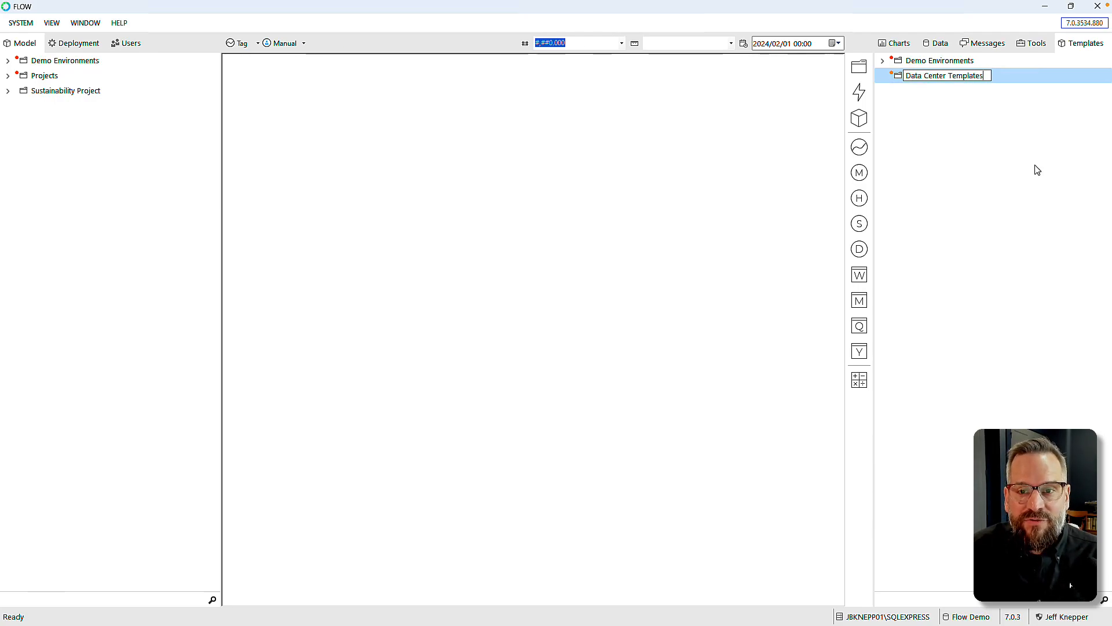
{"action": "key", "text": "Return"}
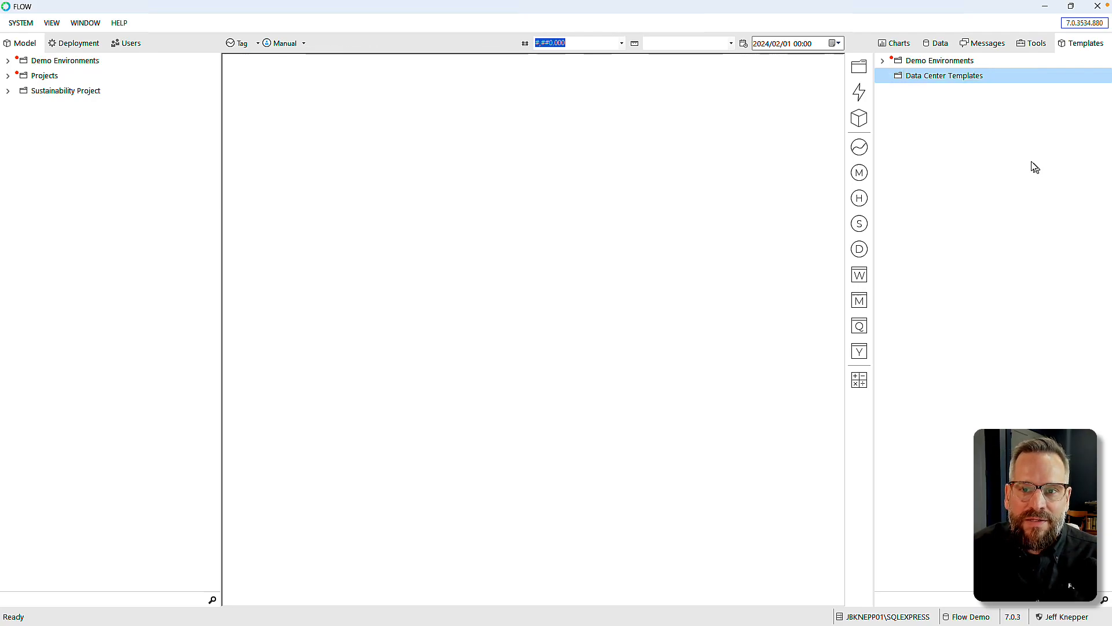
Step: Create a template folder named Power Management Base - Area inside the Data Center Templates folder
{"action": "right_click", "coordinate": [931, 77]}
{"action": "mouse_move", "coordinate": [948, 96]}
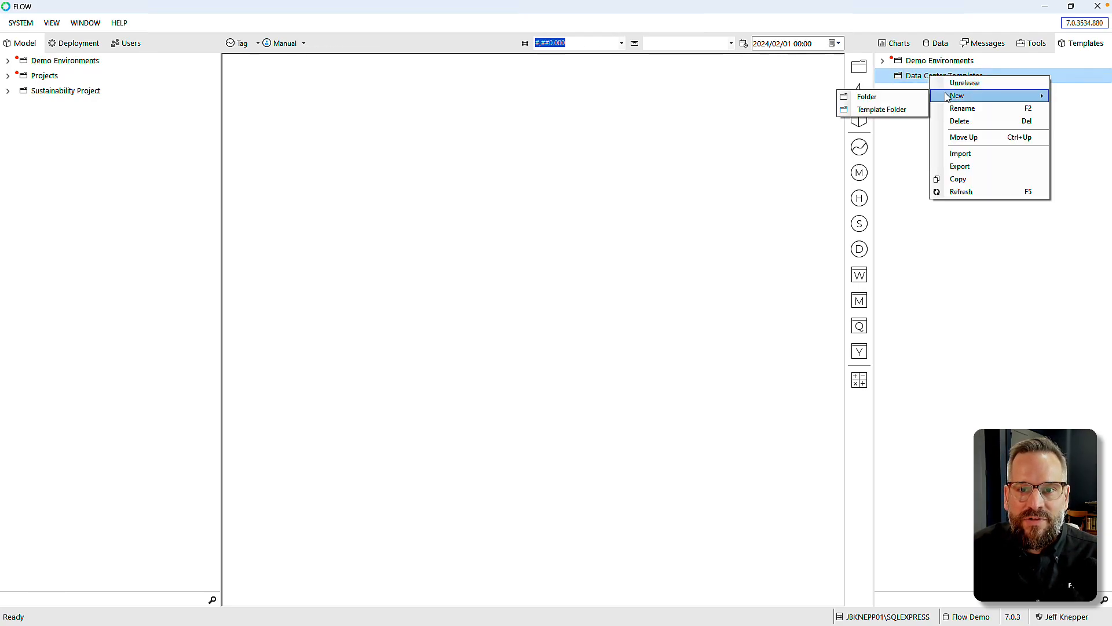
{"action": "left_click", "coordinate": [905, 109]}
{"action": "type", "text": "P"}
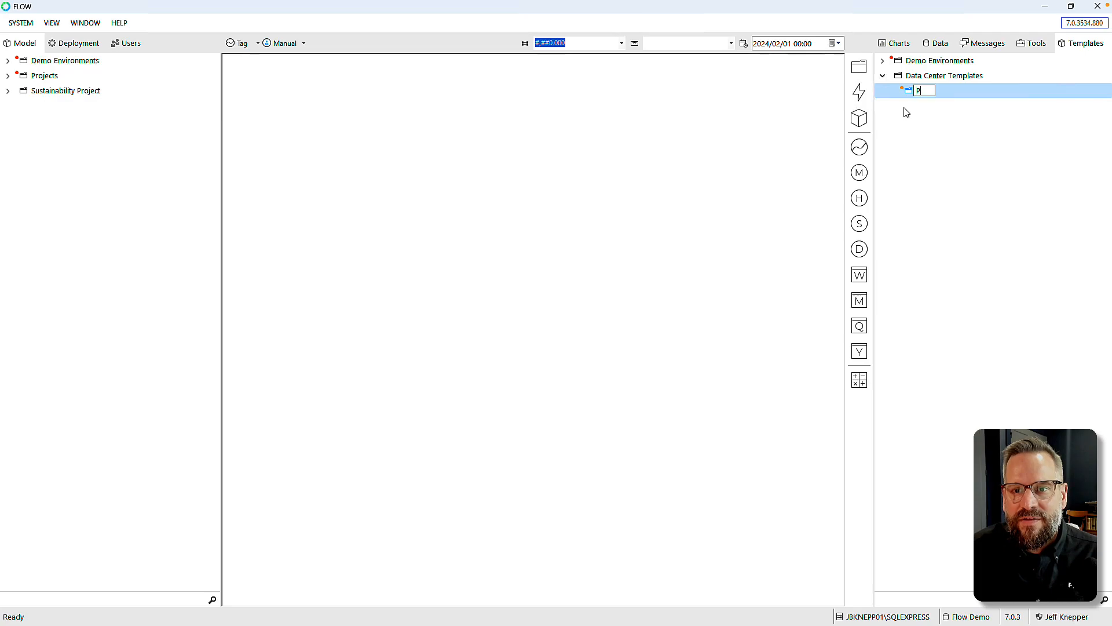
{"action": "type", "text": "ower Management"}
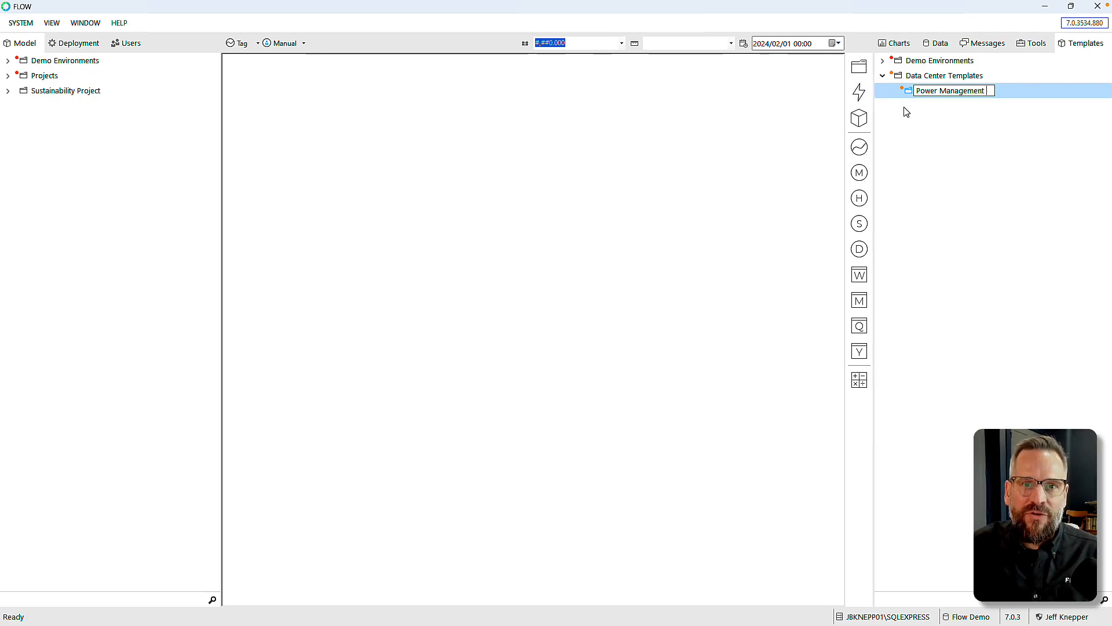
{"action": "type", "text": " Base - Area"}
{"action": "key", "text": "Return"}
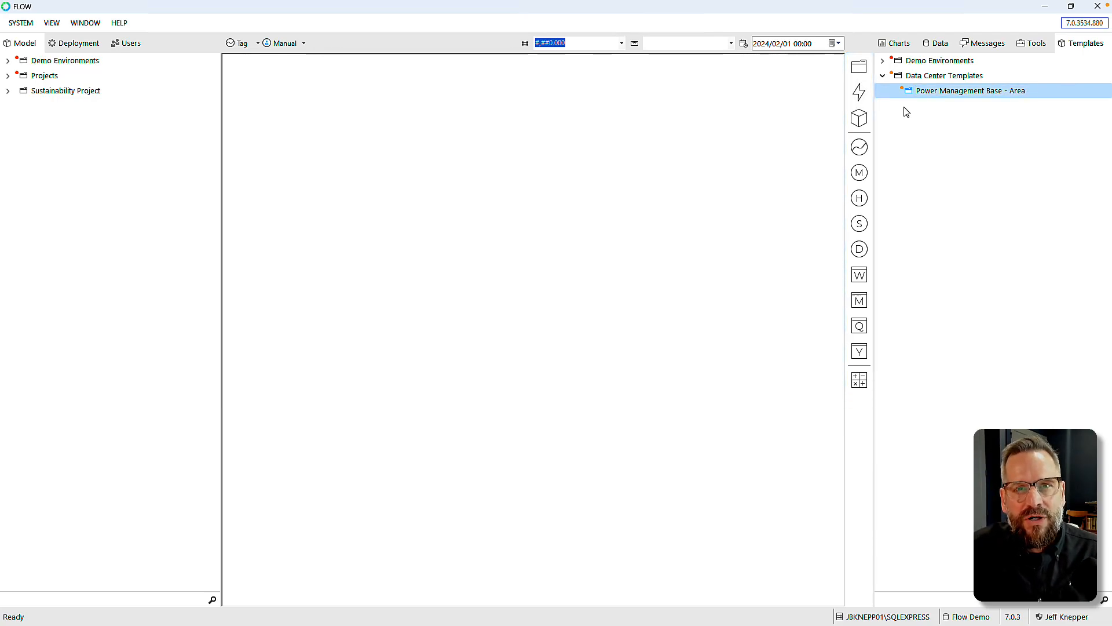
Step: Create a template folder named Equipment inside Power Management Base - Area
{"action": "right_click", "coordinate": [913, 92]}
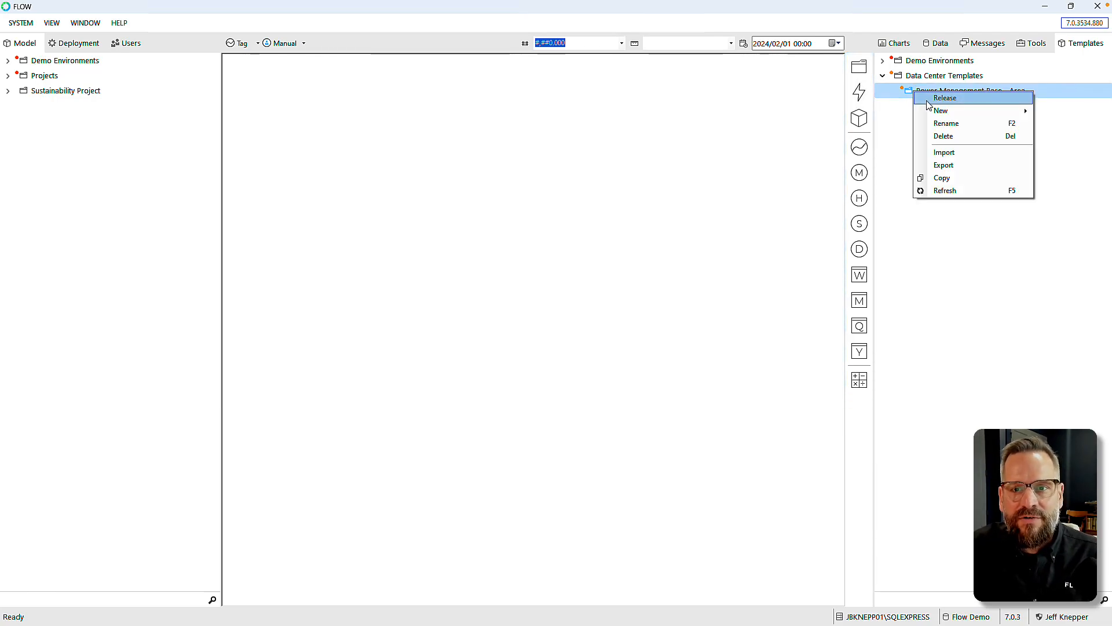
{"action": "mouse_move", "coordinate": [936, 112]}
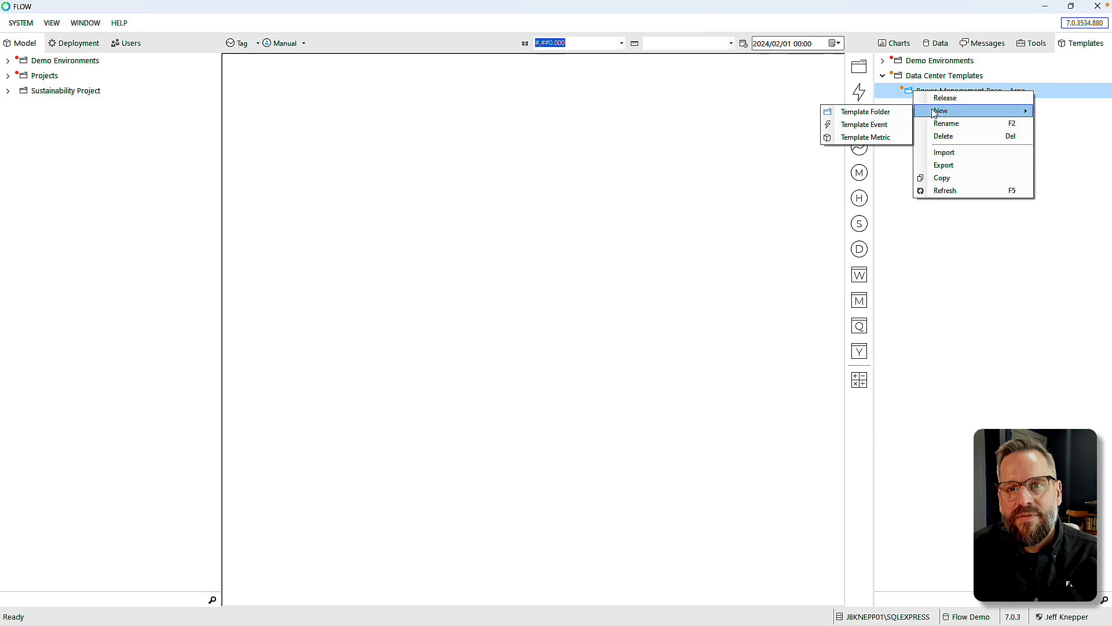
{"action": "left_click", "coordinate": [890, 113]}
{"action": "type", "text": "Eq"}
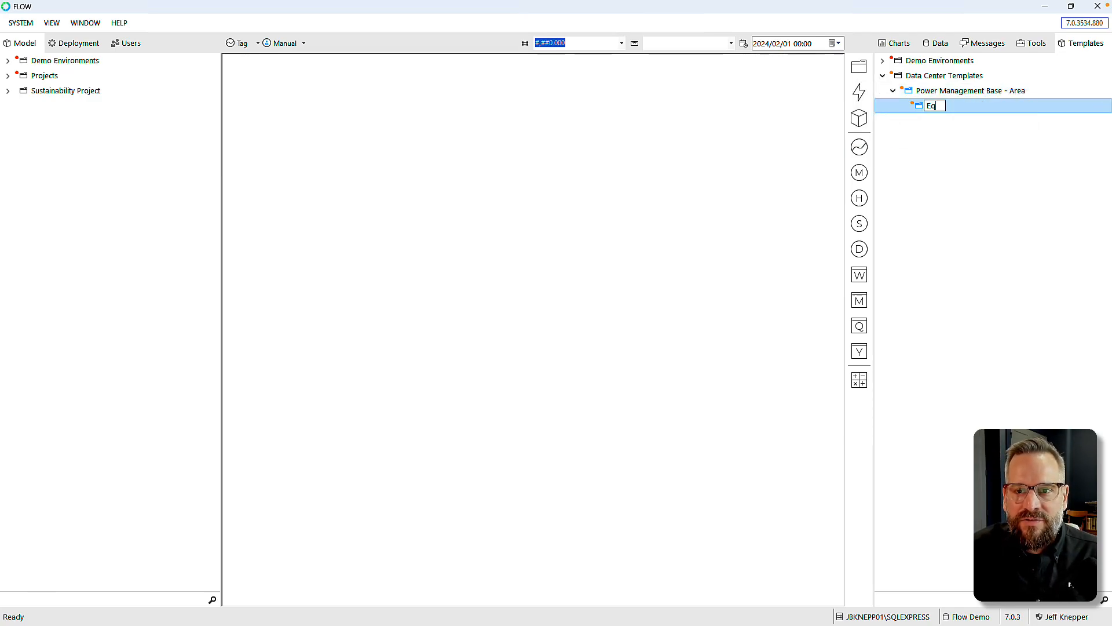
{"action": "type", "text": "uipment"}
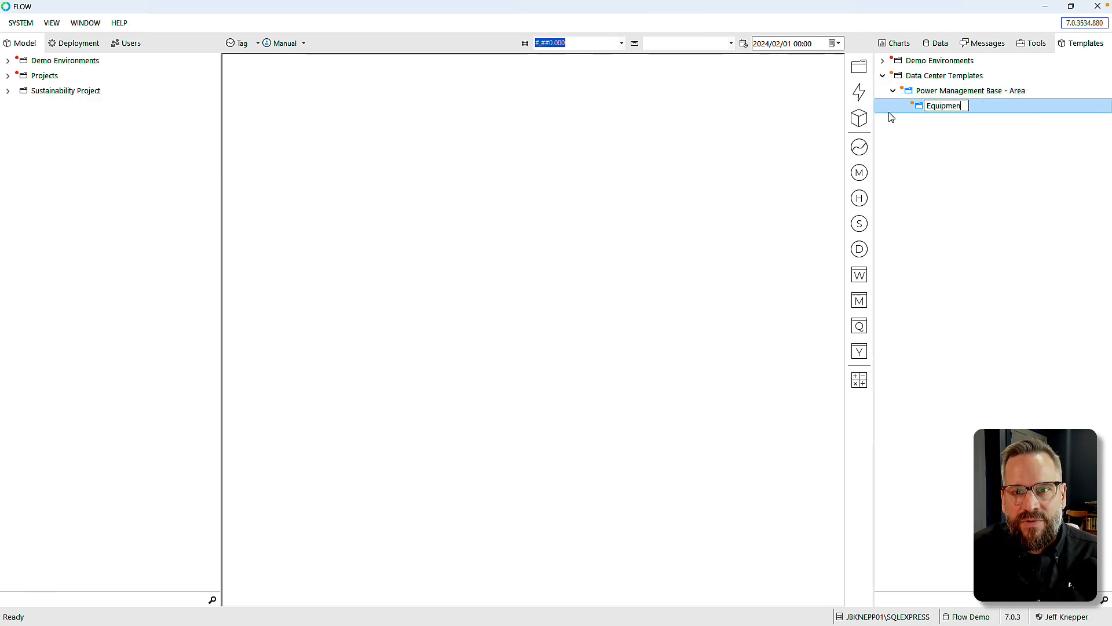
{"action": "key", "text": "Return"}
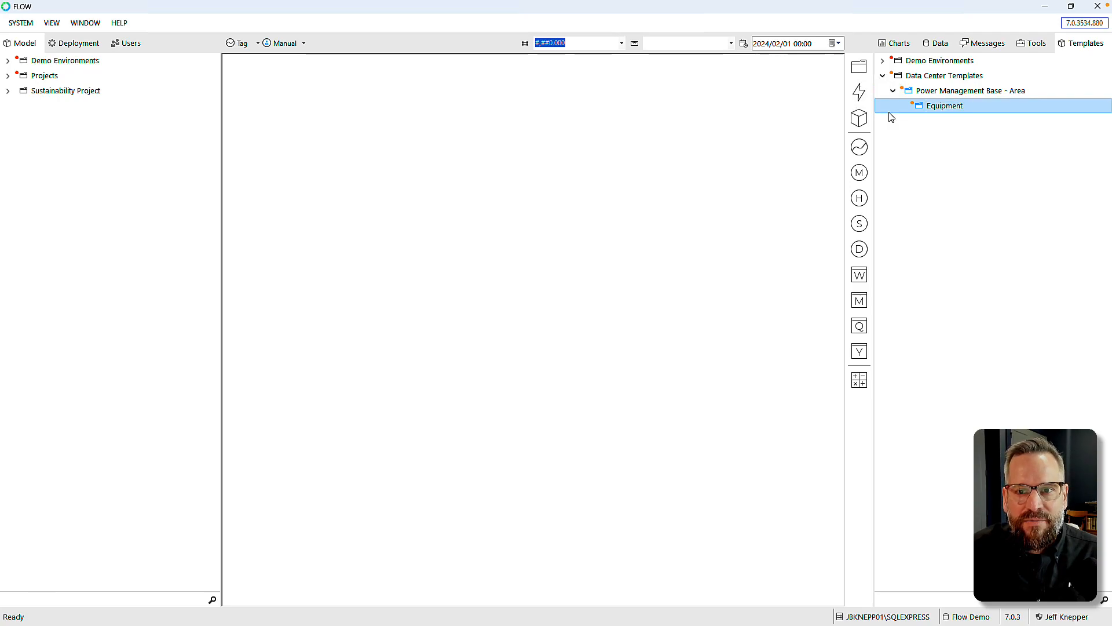
{"action": "right_click", "coordinate": [932, 109]}
{"action": "mouse_move", "coordinate": [960, 128]}
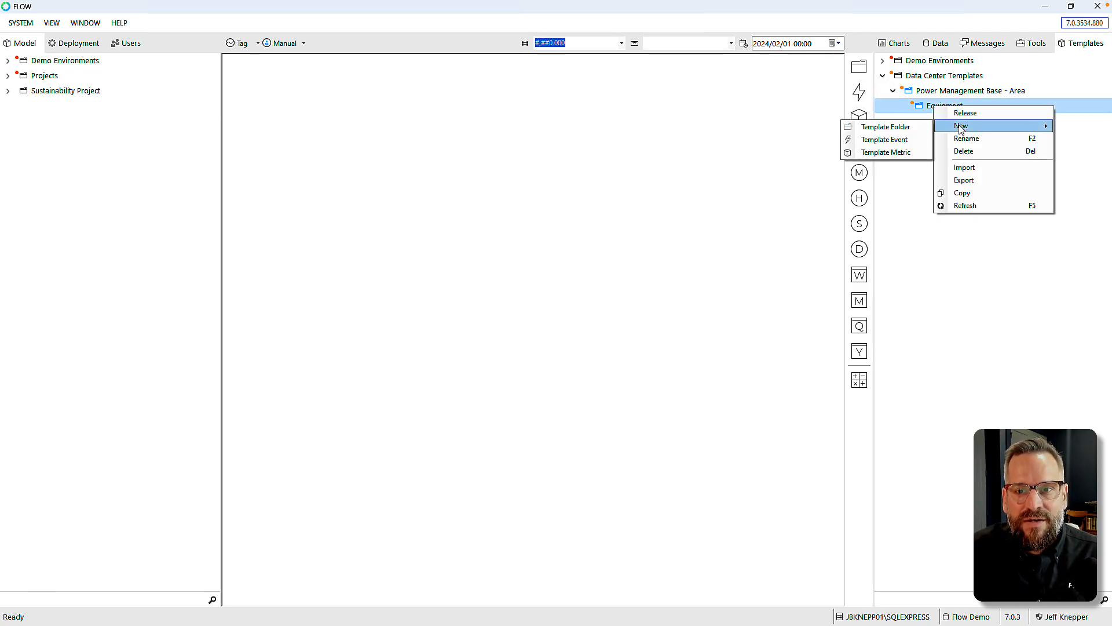
{"action": "left_click", "coordinate": [909, 179]}
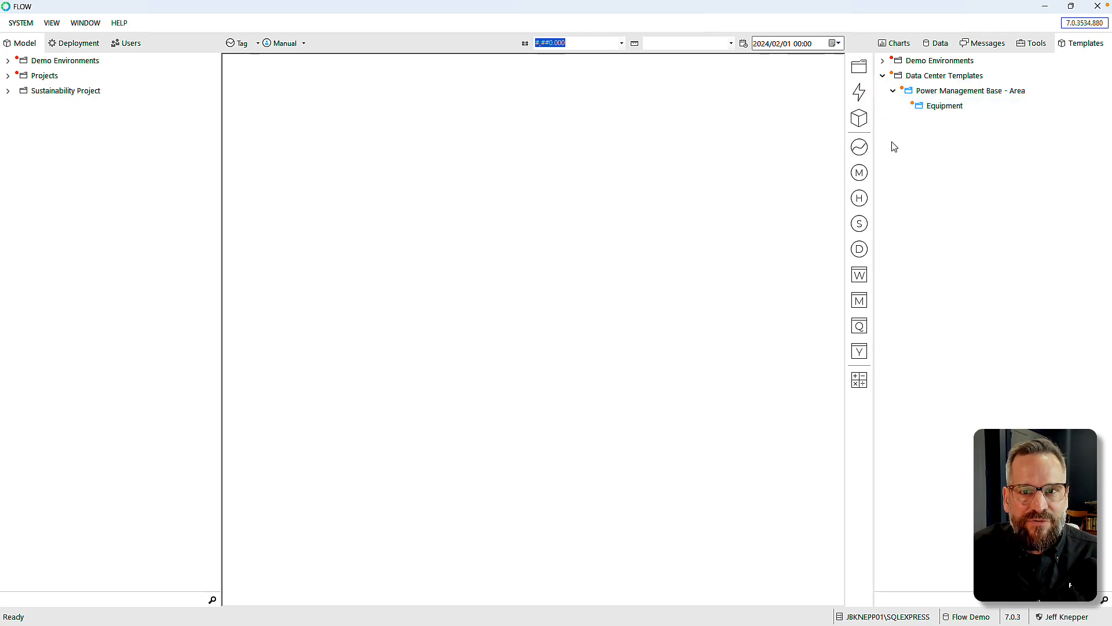
Step: Add a template metric named Power Meter Base to the Equipment template folder
{"action": "left_click_drag", "start_coordinate": [864, 122], "coordinate": [939, 110]}
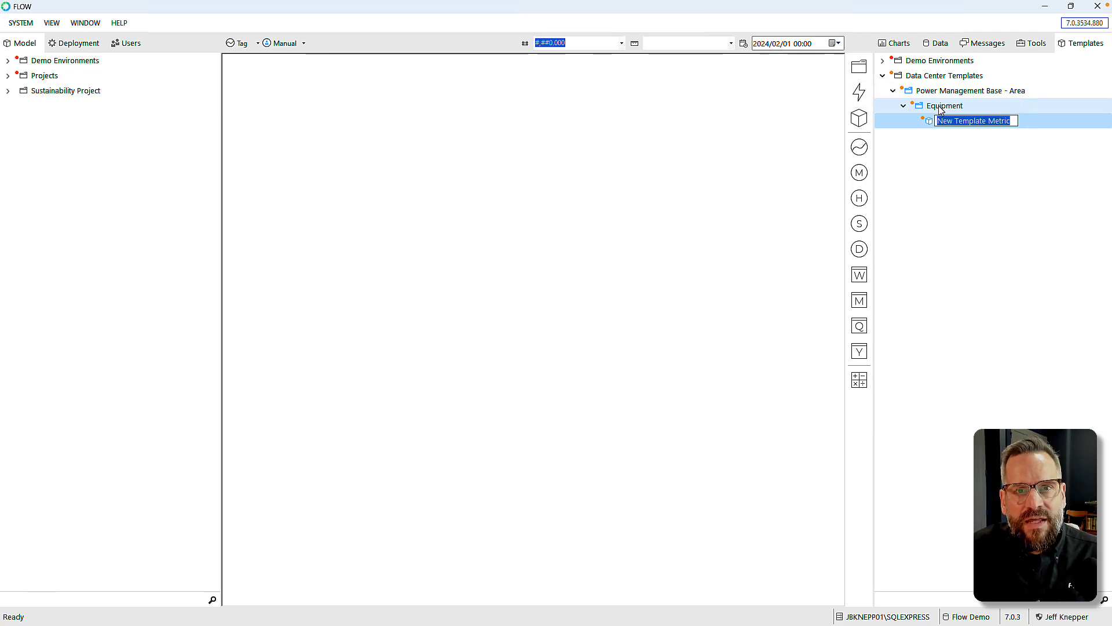
{"action": "type", "text": "Power Me"}
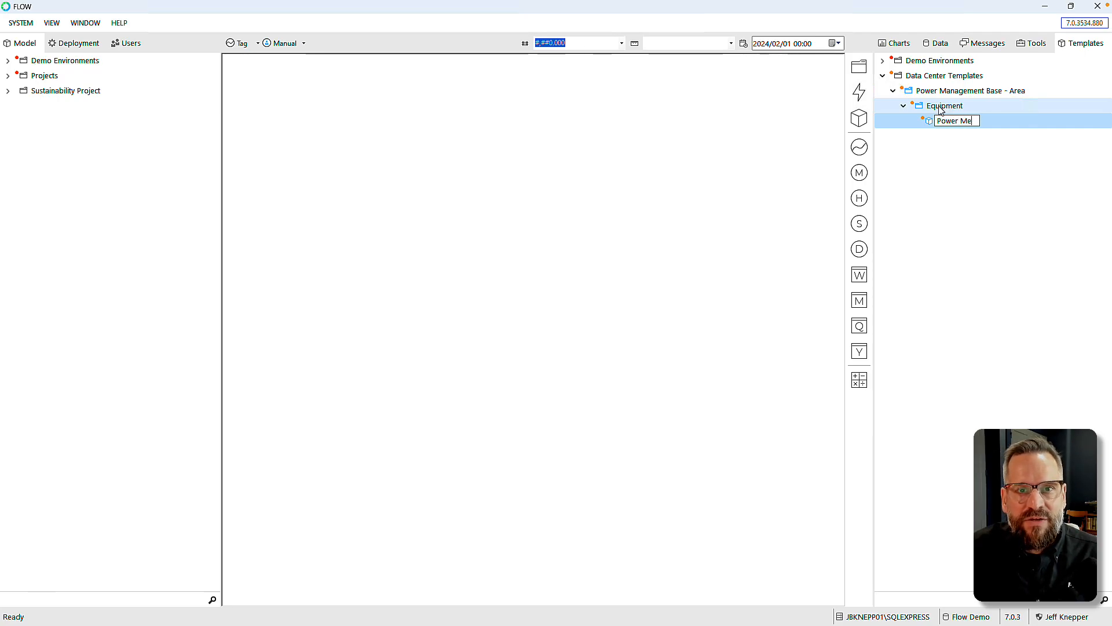
{"action": "type", "text": "ter Base"}
{"action": "key", "text": "Return"}
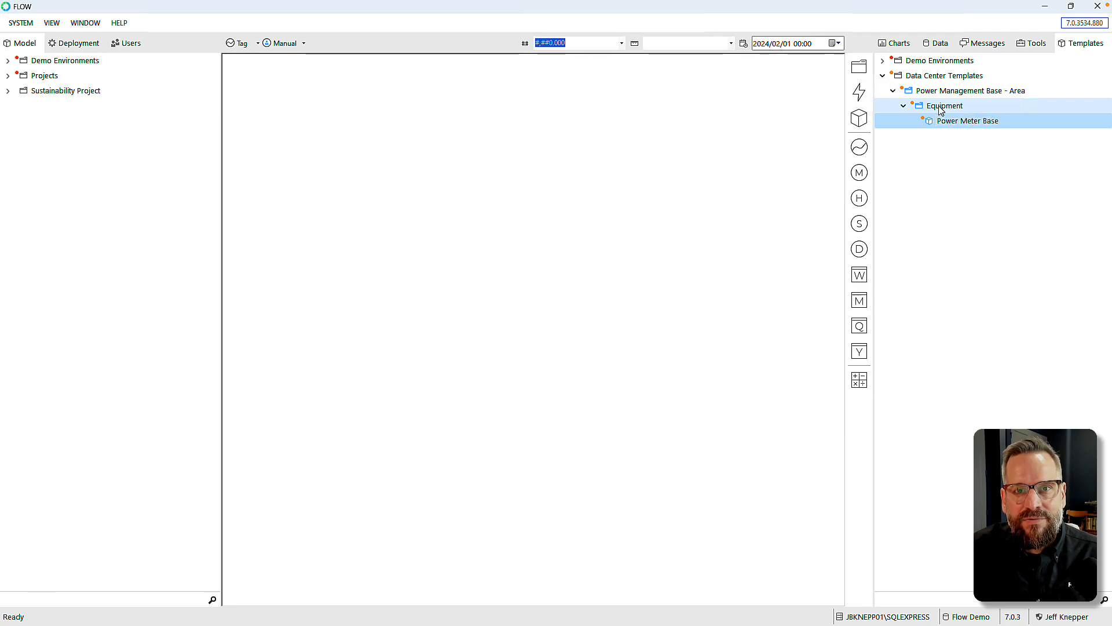
Step: Set the default unit for new measures to V and add a tag measure named Voltage-AB to Power Meter Base
{"action": "left_click", "coordinate": [673, 45]}
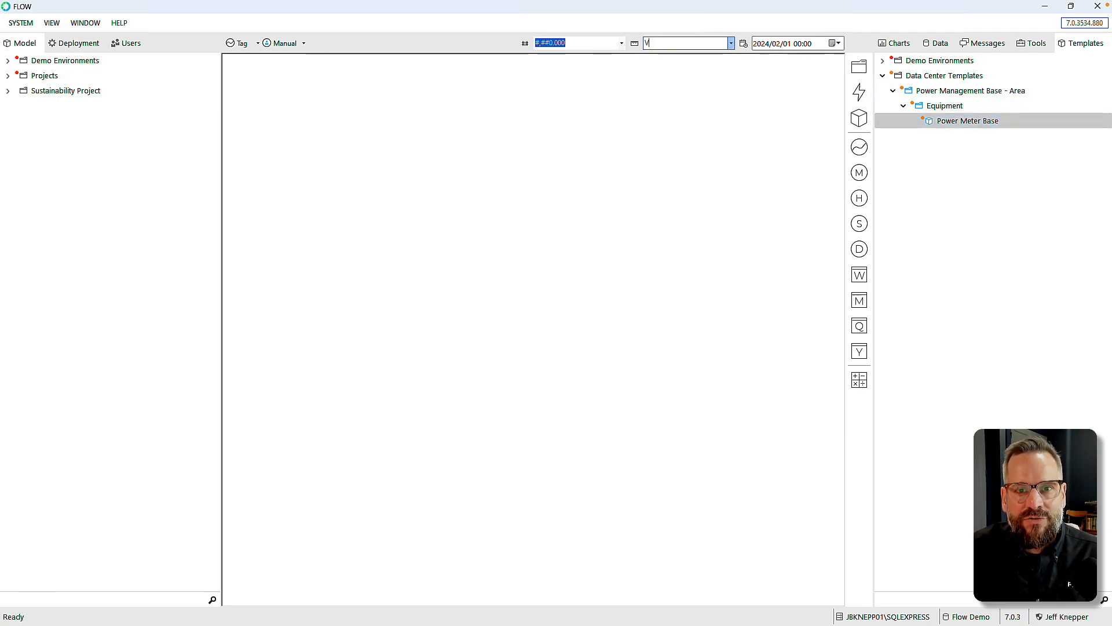
{"action": "key", "text": "Return"}
{"action": "left_click_drag", "start_coordinate": [860, 152], "coordinate": [943, 124]}
{"action": "type", "text": "Voltag"}
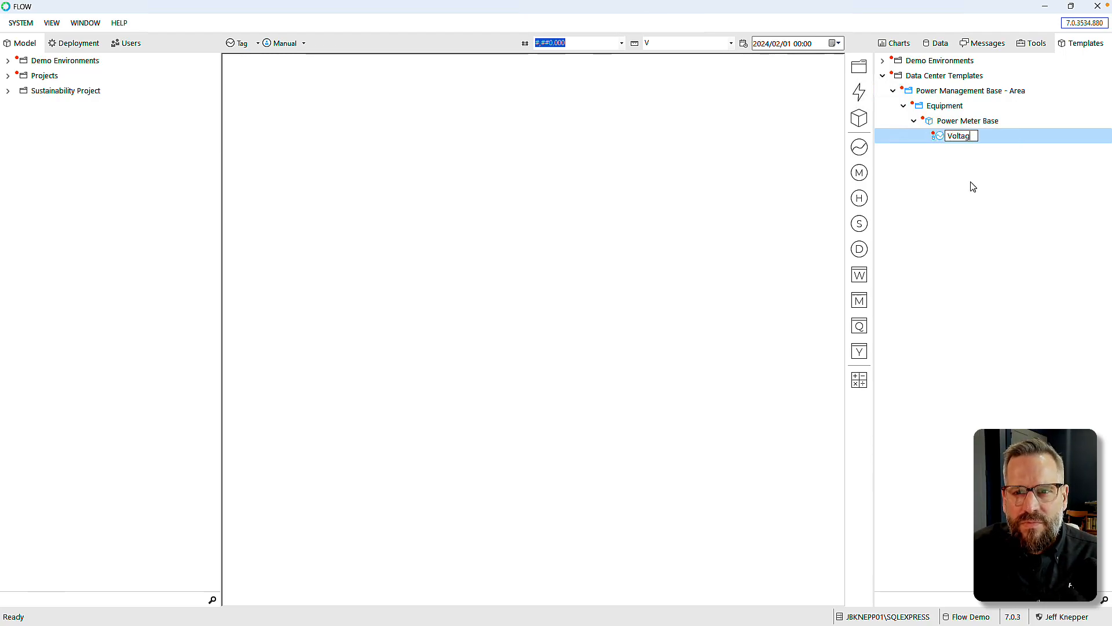
{"action": "type", "text": "e-AB"}
{"action": "key", "text": "Return"}
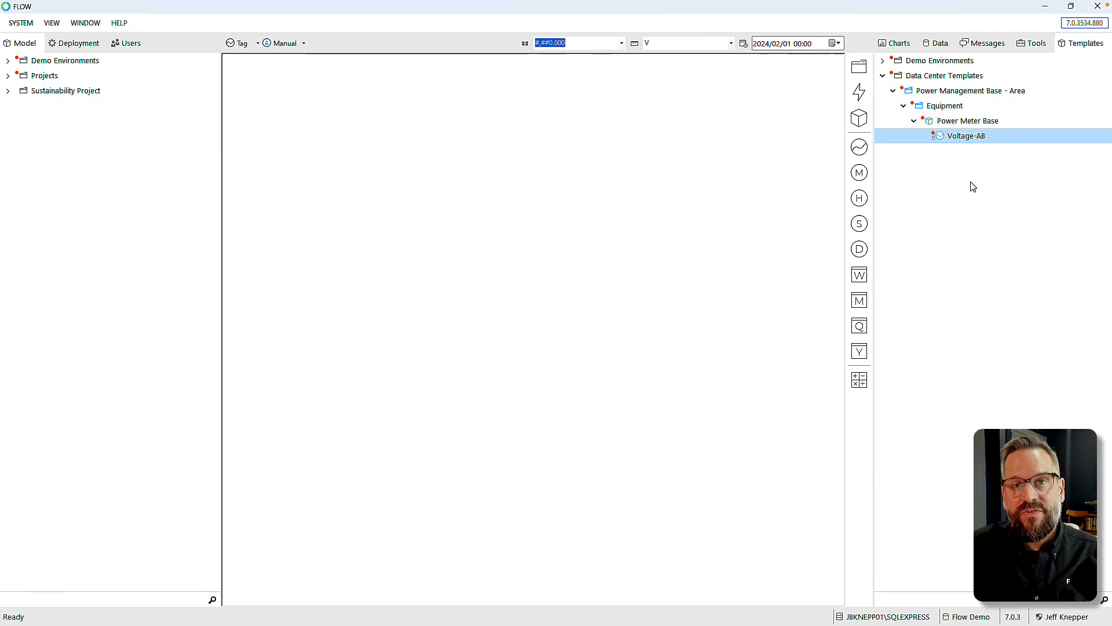
Step: Add a second tag measure to Power Meter Base and name it Voltage-BC
{"action": "left_click_drag", "start_coordinate": [859, 146], "coordinate": [940, 124]}
{"action": "type", "text": "V"}
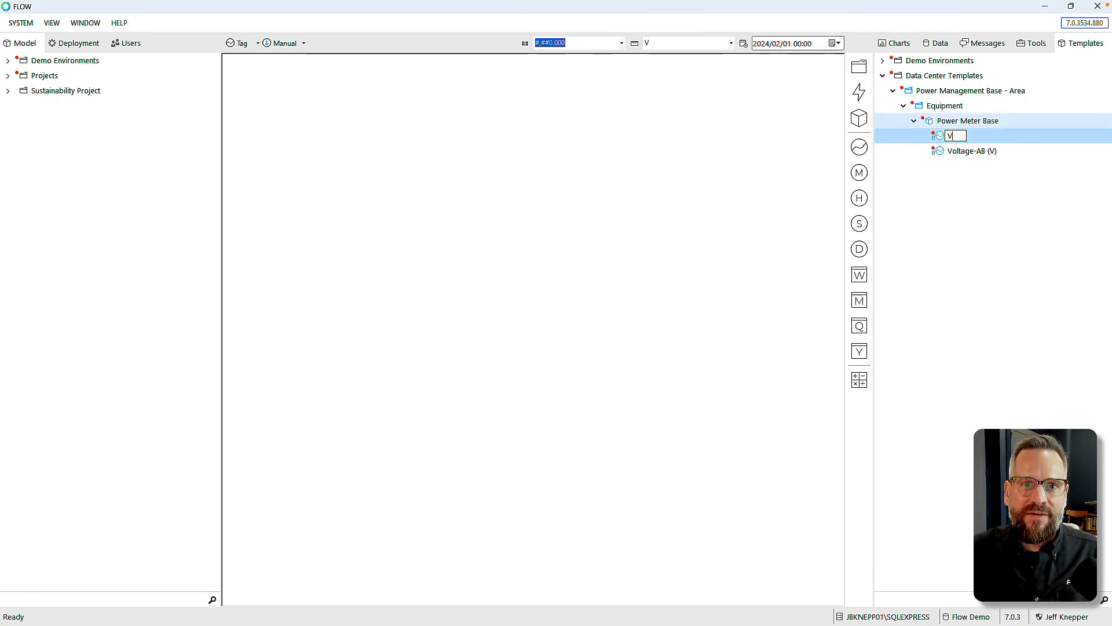
{"action": "type", "text": "oltabe-BC"}
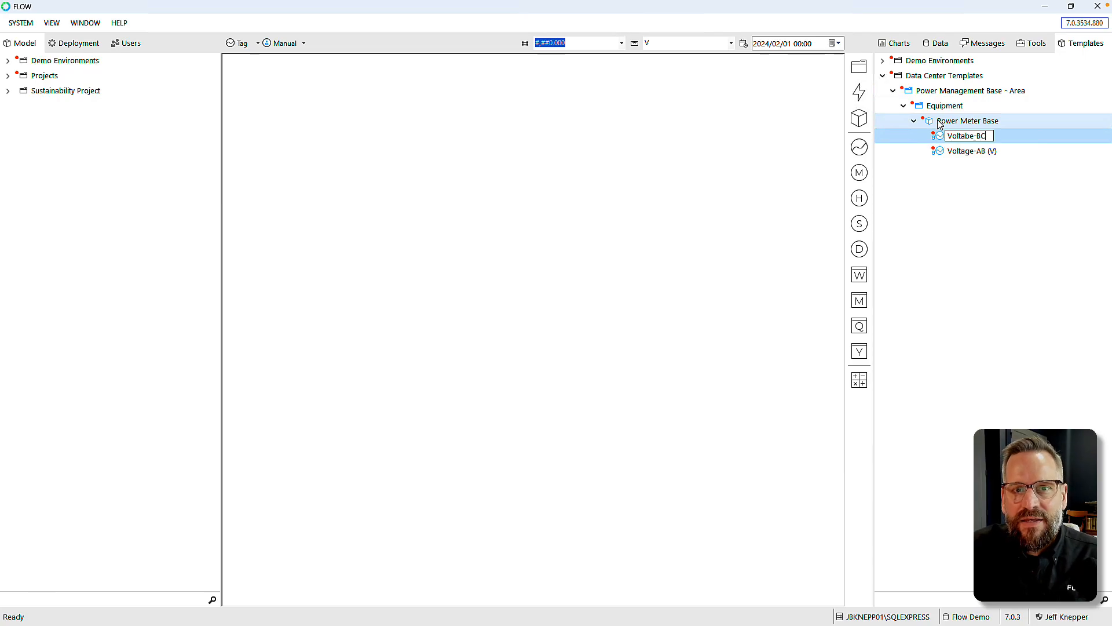
{"action": "key", "text": "Return"}
{"action": "right_click", "coordinate": [957, 137]}
{"action": "left_click", "coordinate": [992, 158]}
{"action": "left_click", "coordinate": [972, 137]}
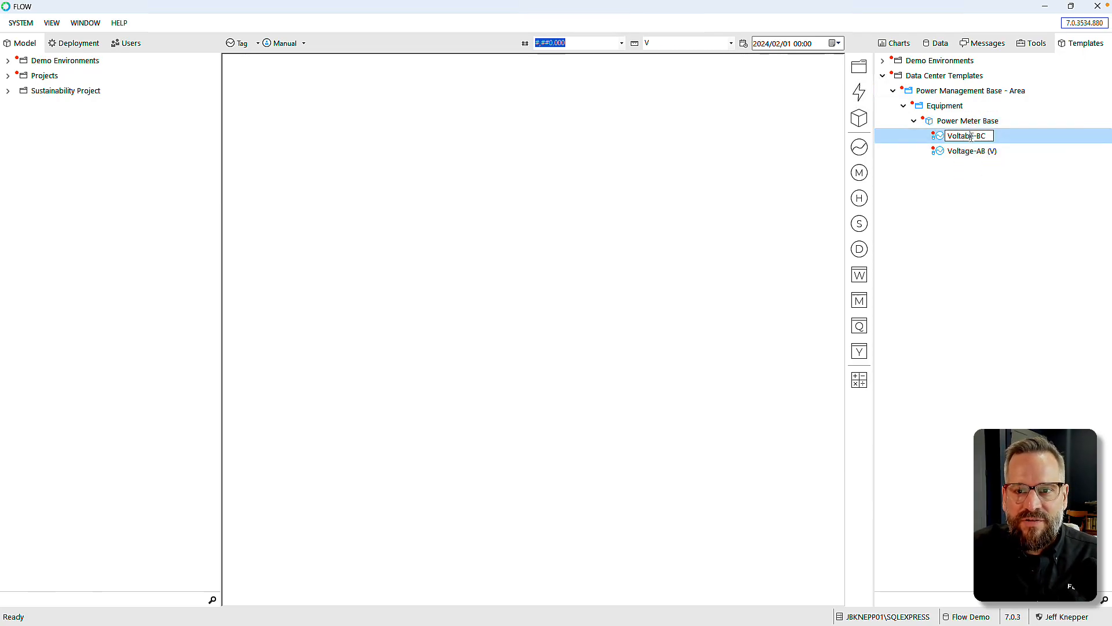
{"action": "key", "text": "BackSpace"}
{"action": "type", "text": "ge"}
Step: Add a third tag measure named Voltage-AC to Power Meter Base
{"action": "left_click_drag", "start_coordinate": [859, 147], "coordinate": [945, 123]}
{"action": "type", "text": "V"}
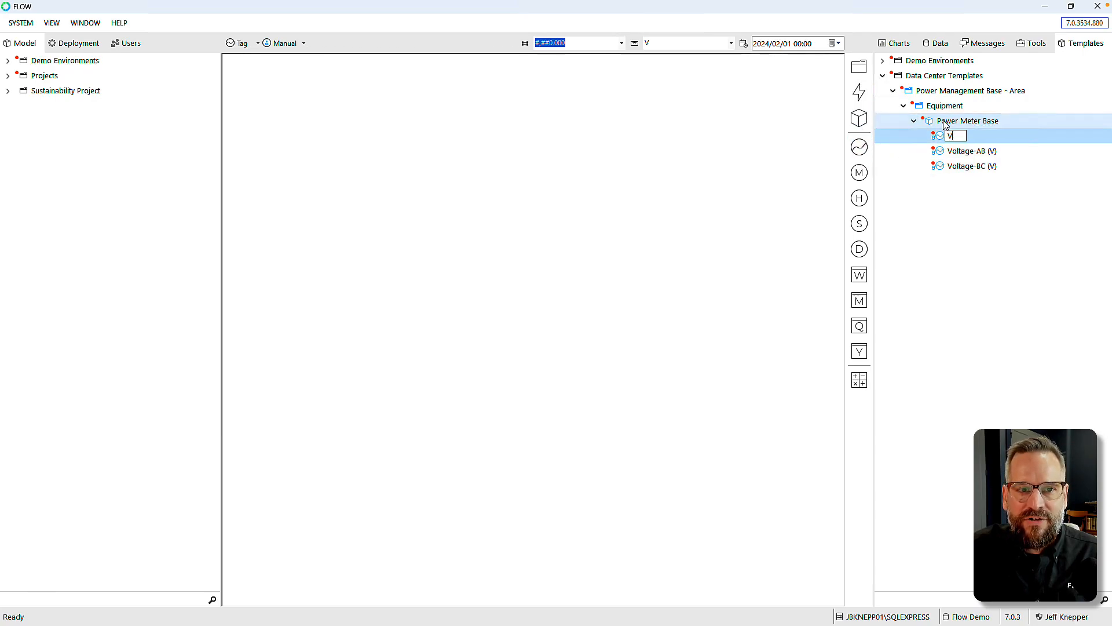
{"action": "type", "text": "oltage-AC"}
{"action": "key", "text": "Return"}
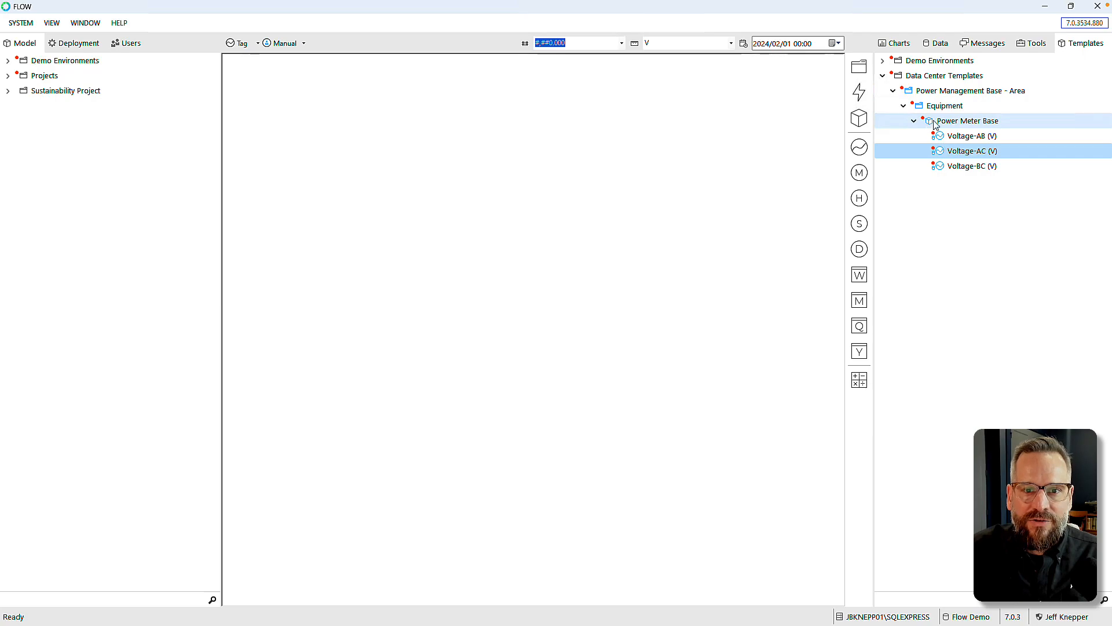
Step: Add a tag measure named Power to the Power Meter Base template metric
{"action": "left_click", "coordinate": [934, 124]}
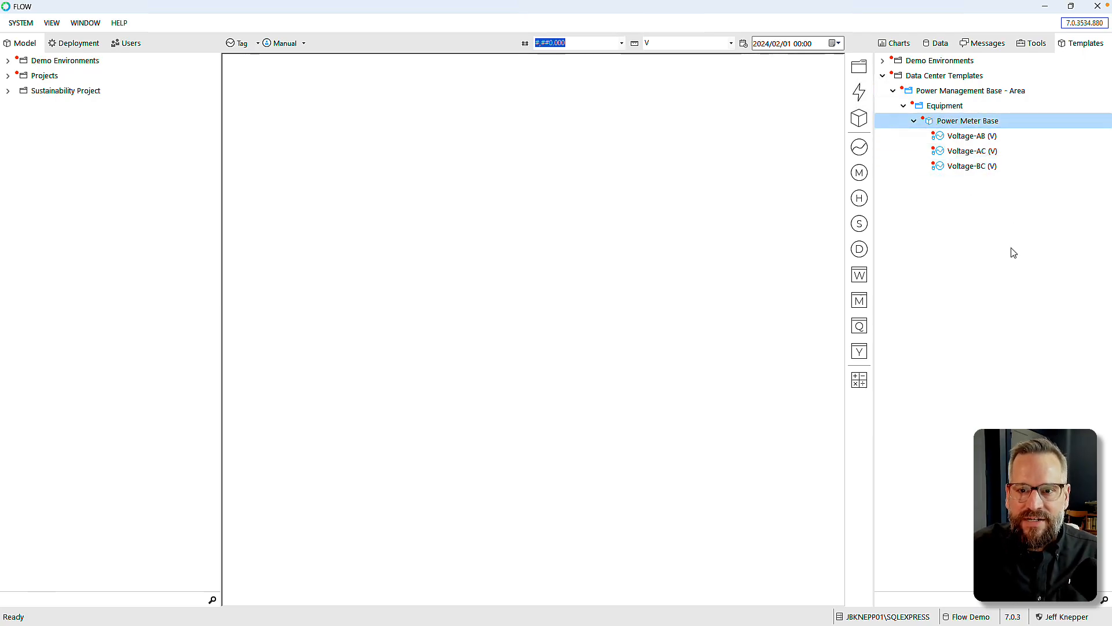
{"action": "left_click", "coordinate": [941, 137]}
{"action": "left_click", "coordinate": [940, 126]}
{"action": "left_click_drag", "start_coordinate": [938, 123], "coordinate": [938, 121]}
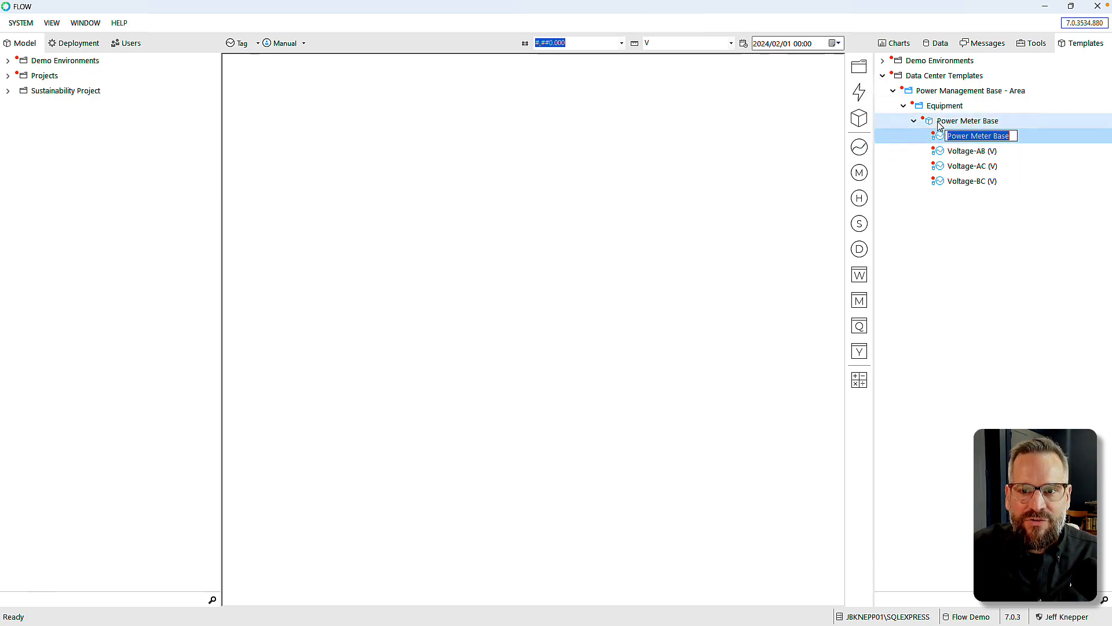
{"action": "type", "text": "Power"}
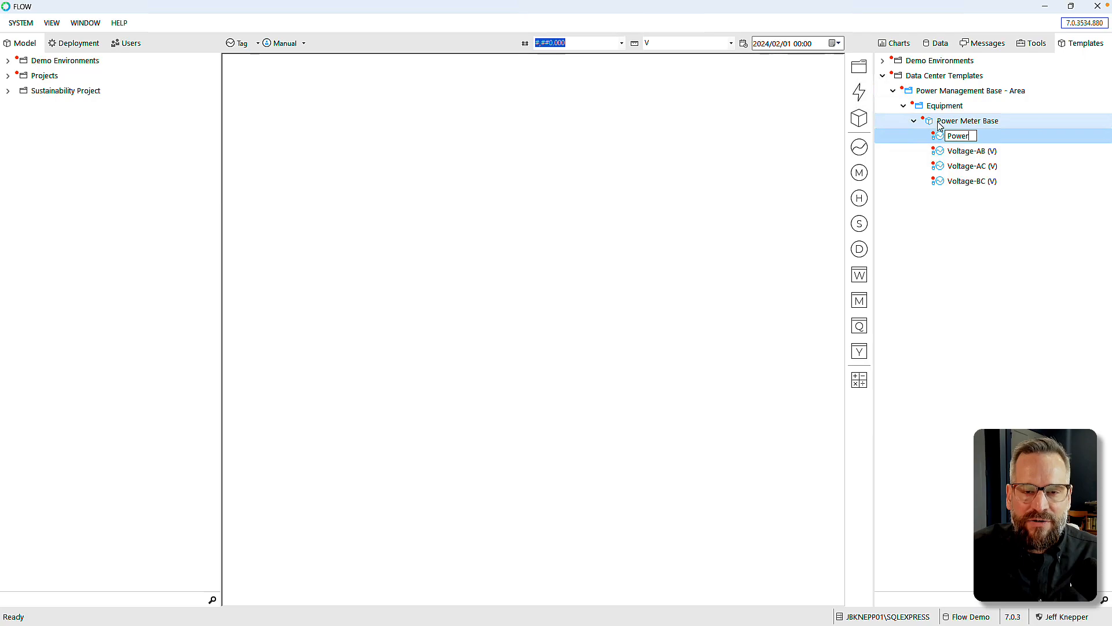
{"action": "key", "text": "Return"}
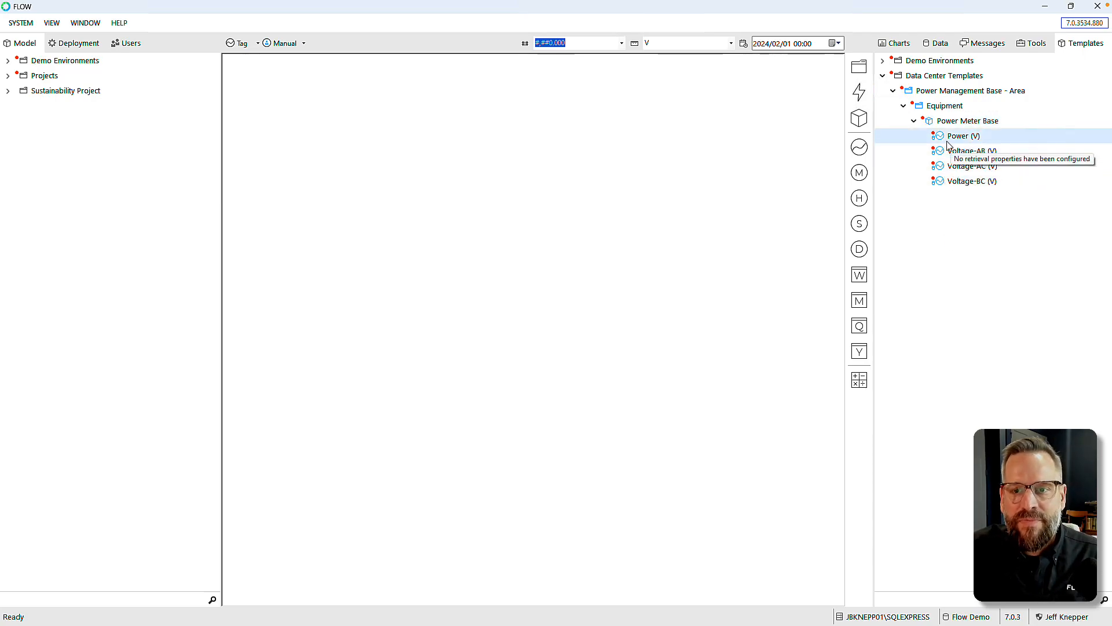
Step: Open the Power measure's configuration and set its unit to kW
{"action": "double_click", "coordinate": [939, 137]}
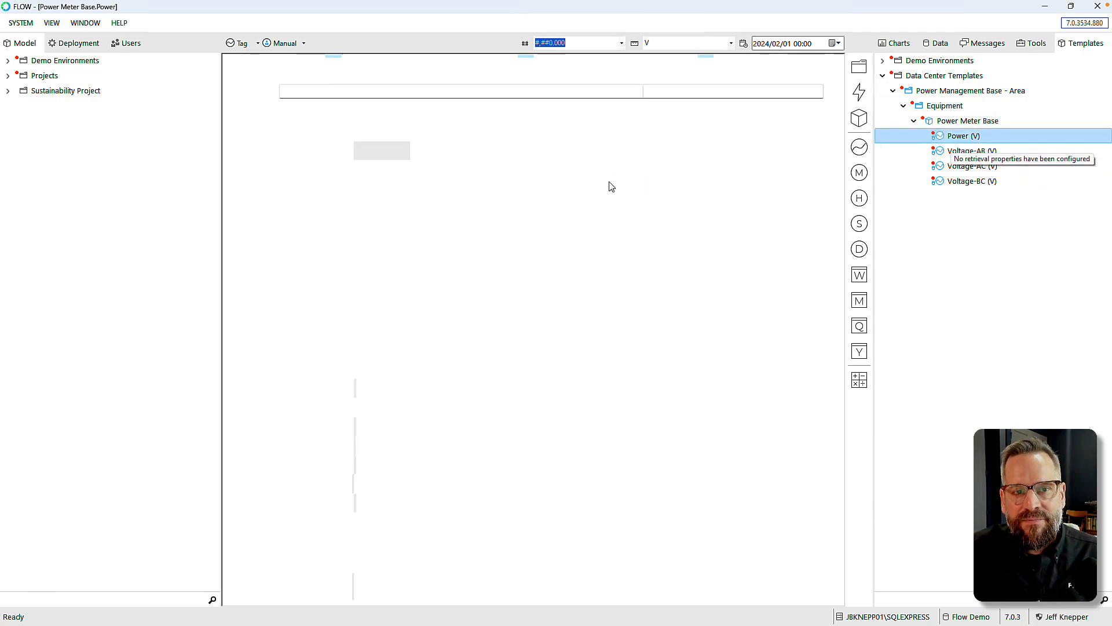
{"action": "left_click", "coordinate": [303, 129]}
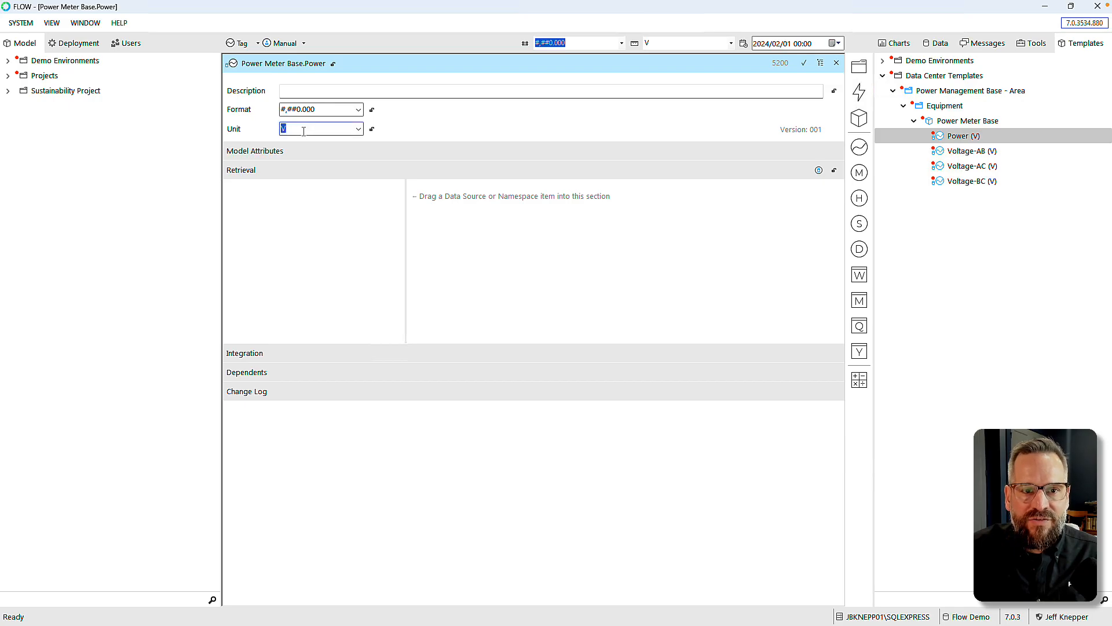
{"action": "key", "text": "Return"}
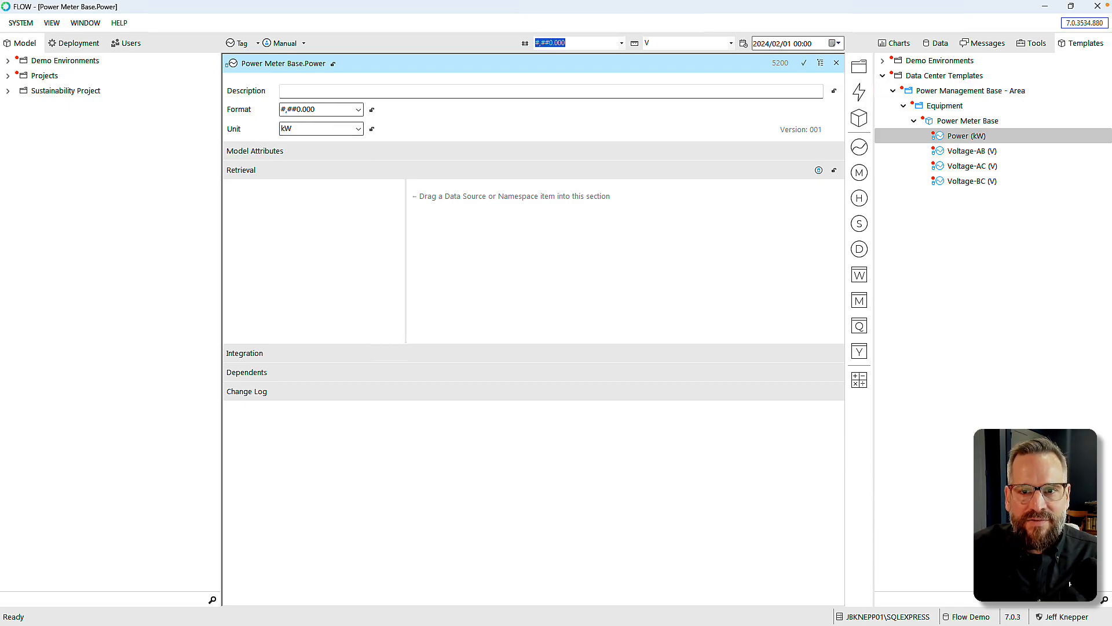
Step: Close the Power measure's configuration and add a tag measure named Energy to the Power Meter Base template metric
{"action": "left_click", "coordinate": [837, 64]}
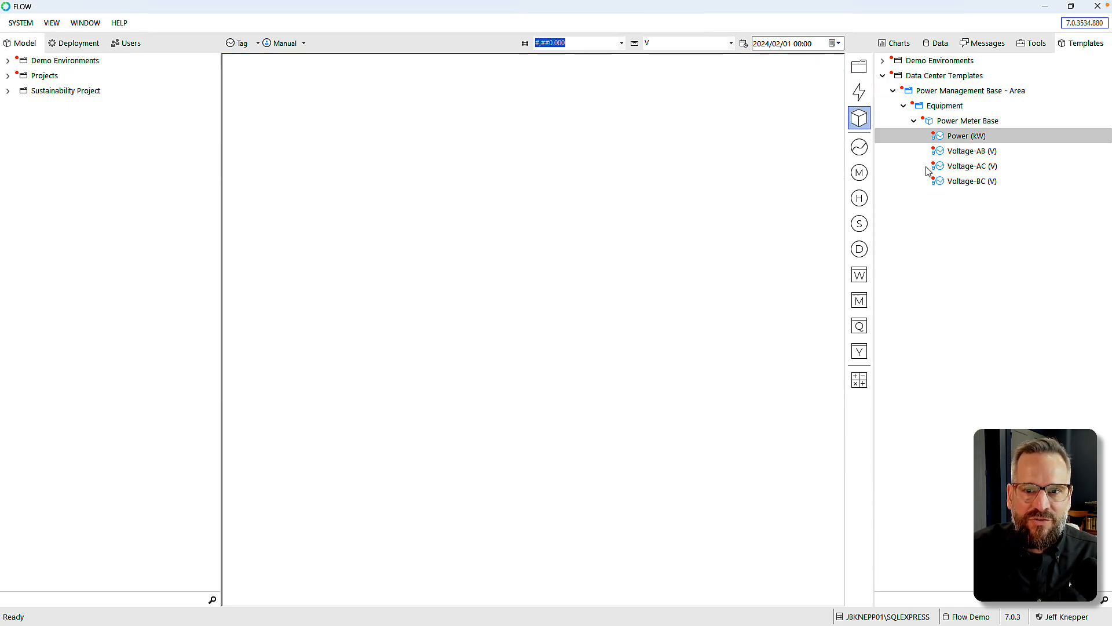
{"action": "mouse_move", "coordinate": [965, 122]}
{"action": "left_mouse_down"}
{"action": "mouse_move", "coordinate": [966, 132]}
{"action": "mouse_move", "coordinate": [956, 126]}
{"action": "left_mouse_up"}
{"action": "type", "text": "Energy"}
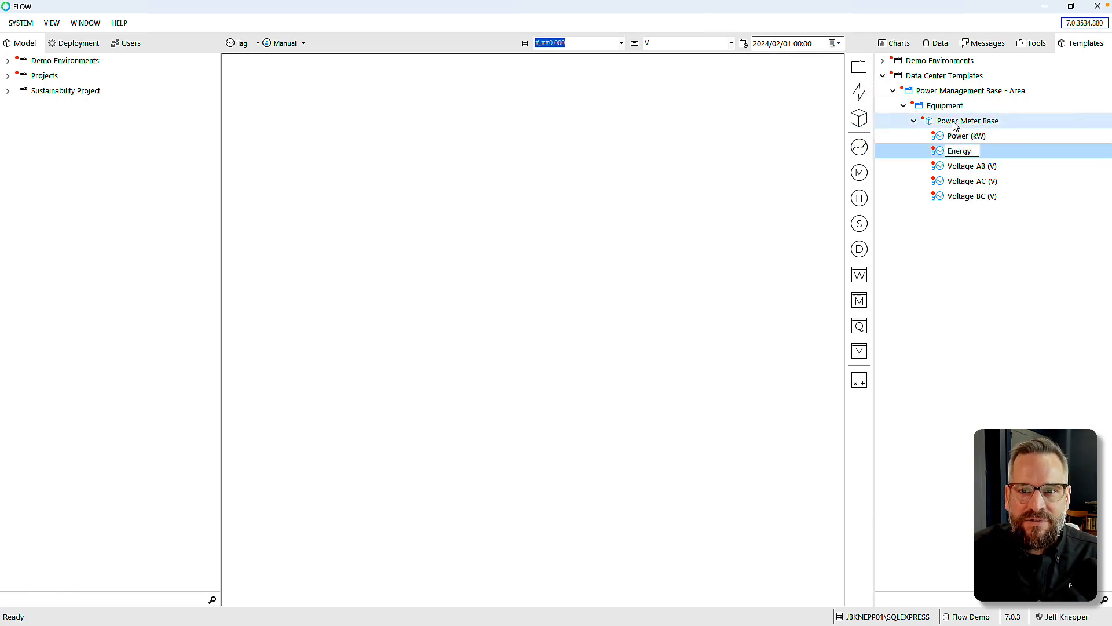
{"action": "key", "text": "Return"}
Step: Set the unit of the Energy measure to kWh and close its configuration
{"action": "double_click", "coordinate": [962, 136]}
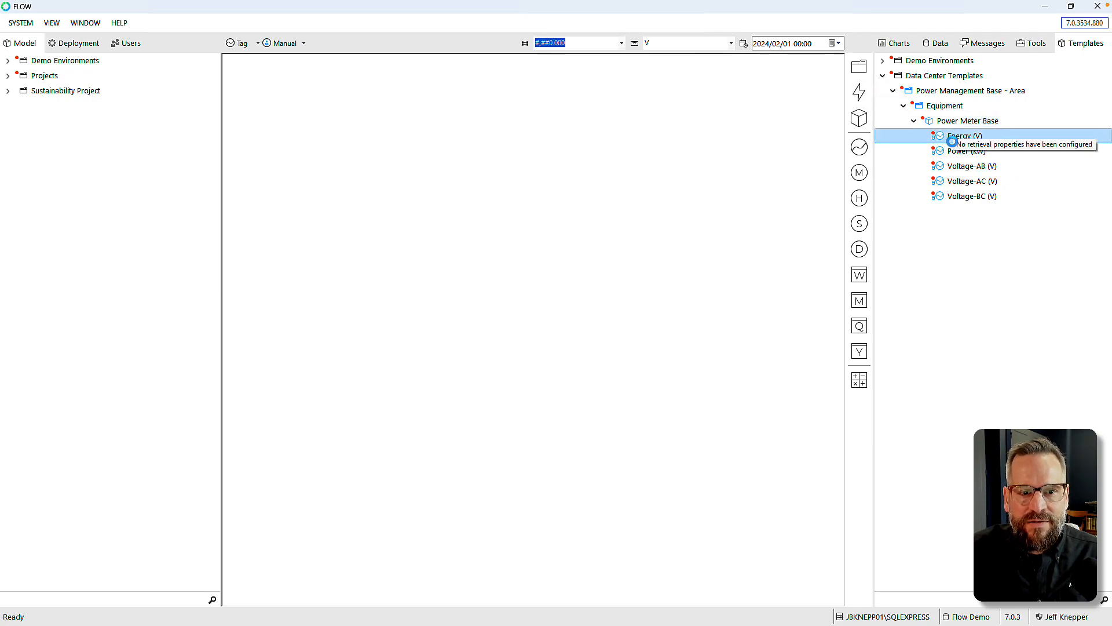
{"action": "left_click", "coordinate": [309, 127]}
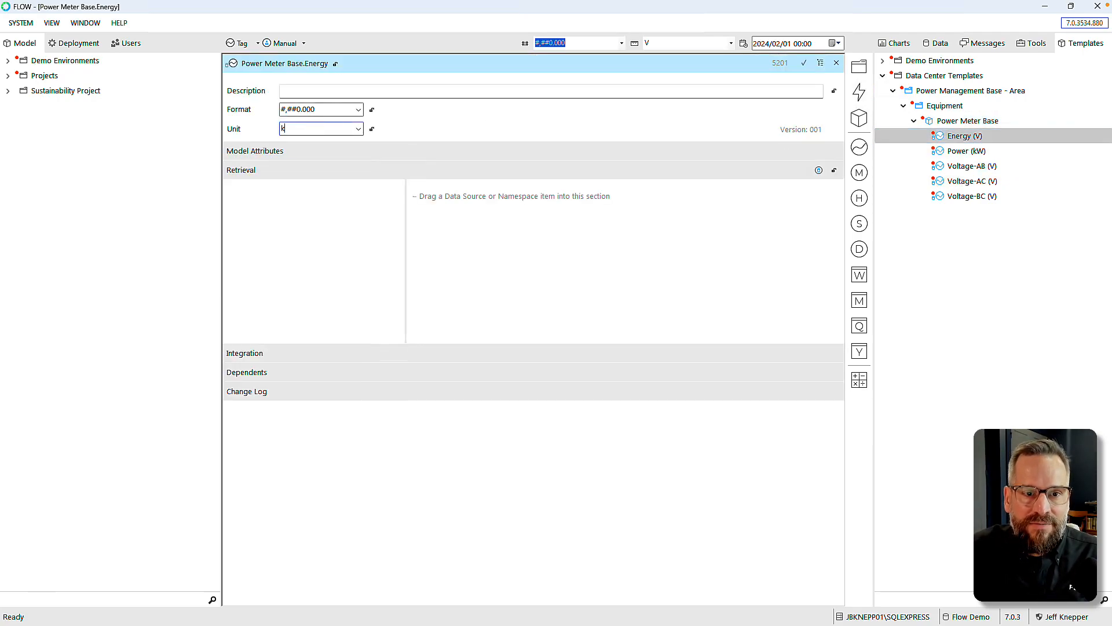
{"action": "key", "text": "Return"}
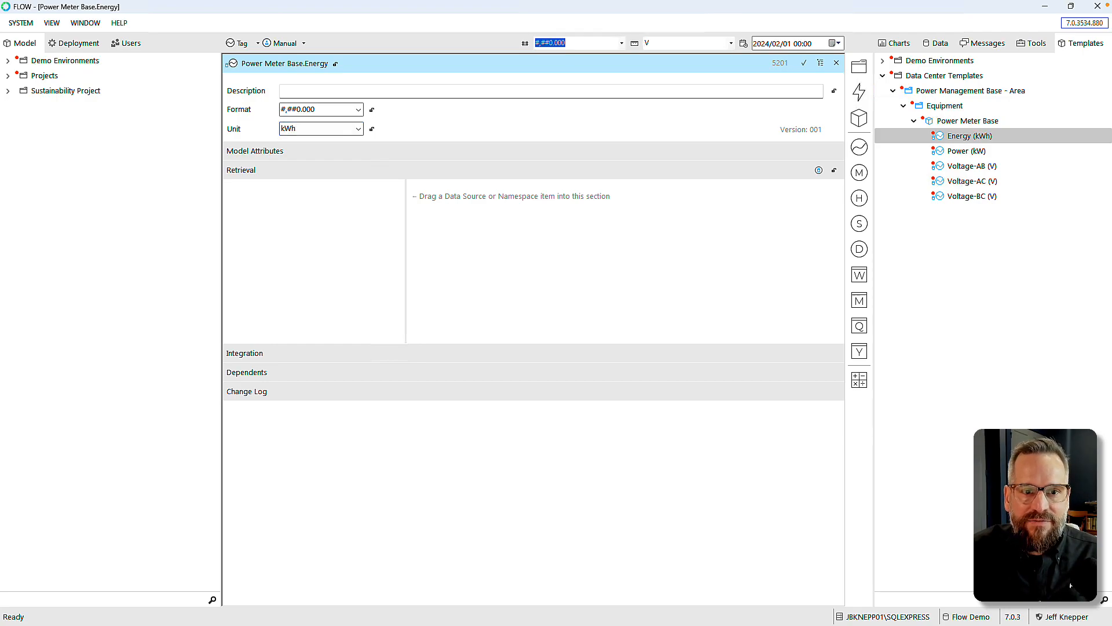
{"action": "left_click", "coordinate": [836, 62]}
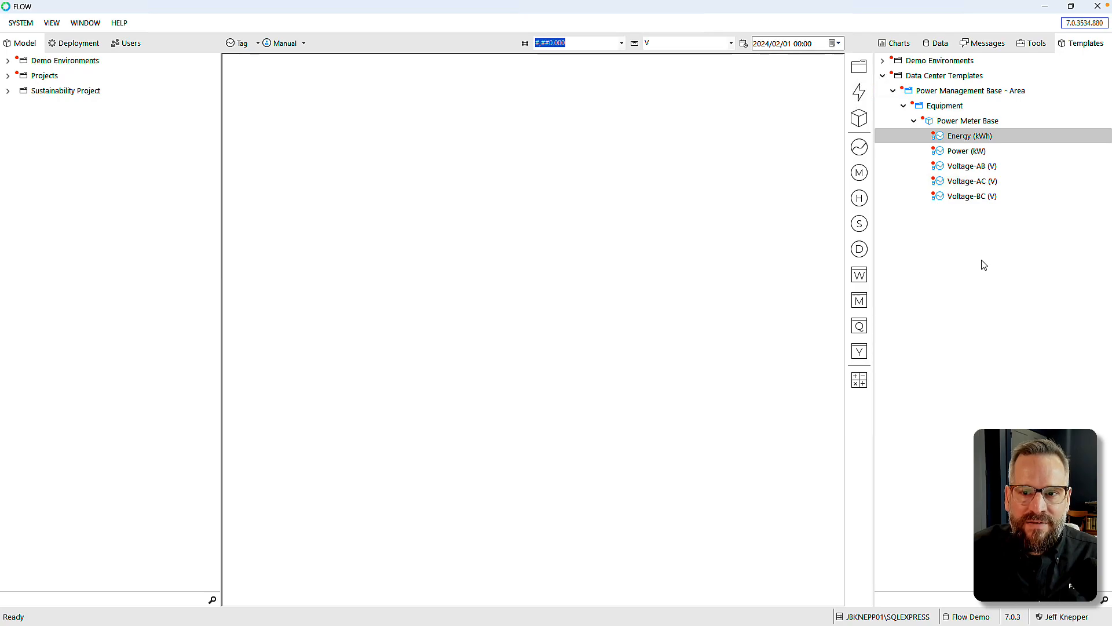
Step: Create a minutely measure from Energy and name it 15m Total
{"action": "left_click", "coordinate": [956, 139]}
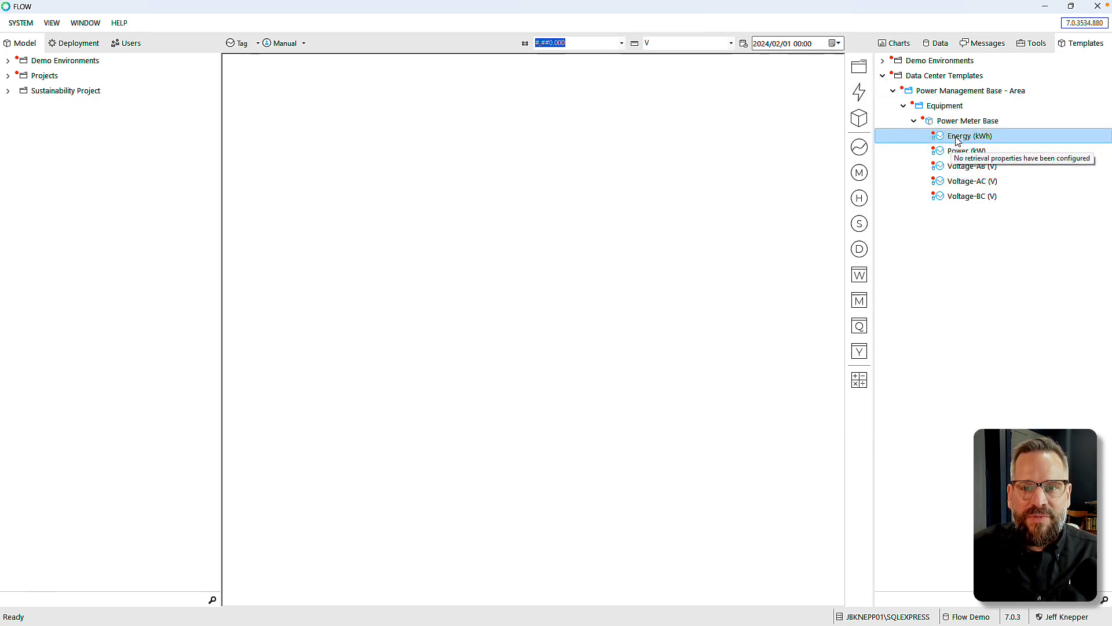
{"action": "left_click_drag", "start_coordinate": [895, 167], "coordinate": [860, 176]}
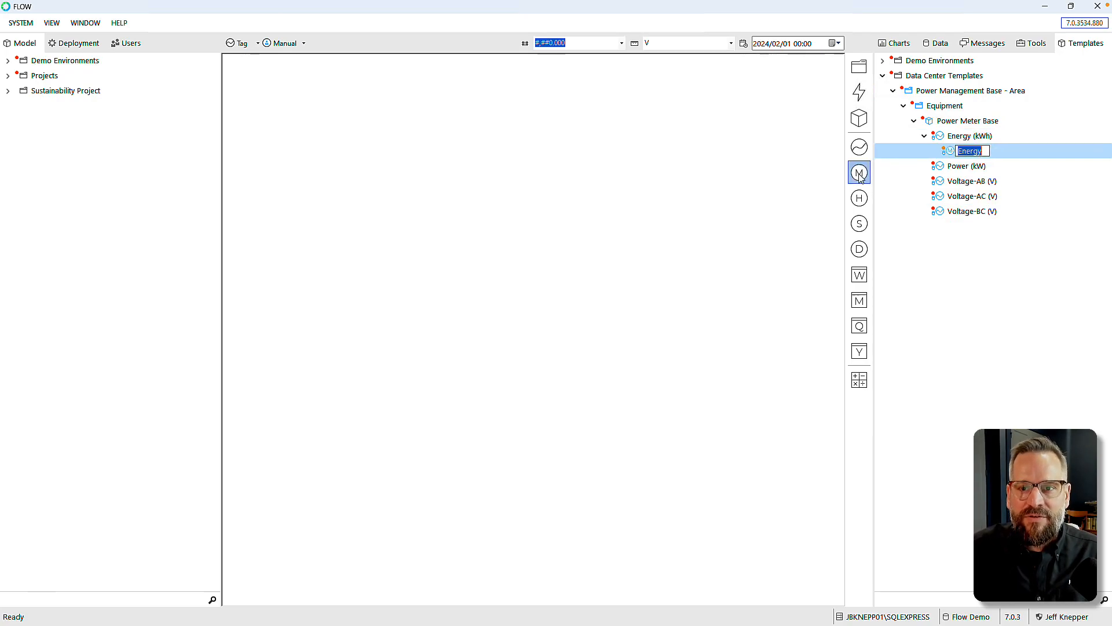
{"action": "type", "text": "15m"}
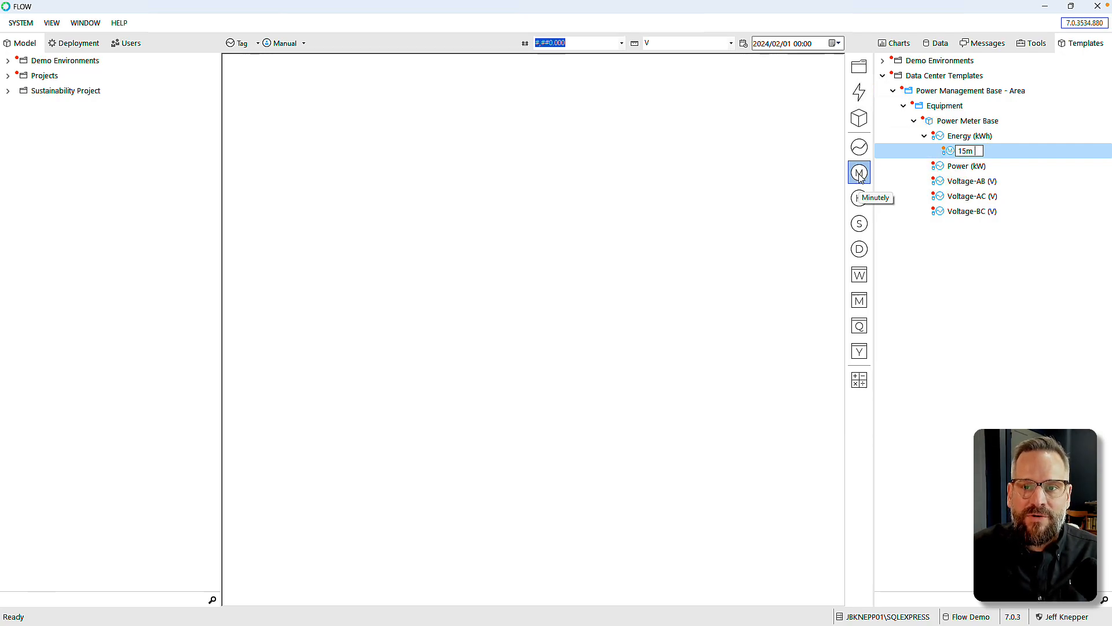
{"action": "type", "text": " Total"}
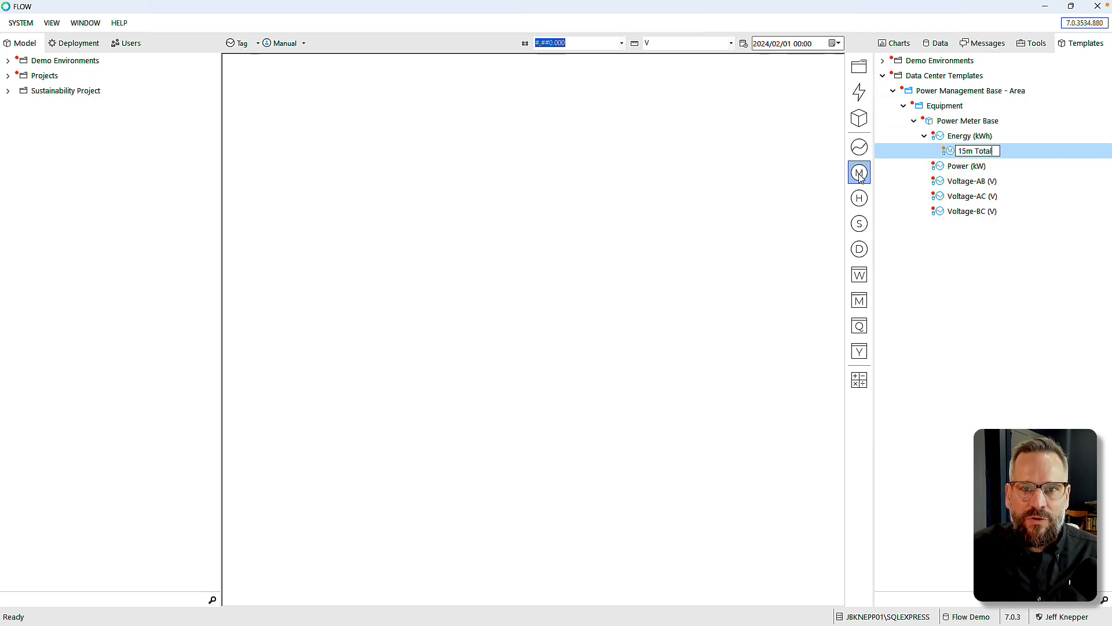
{"action": "key", "text": "Return"}
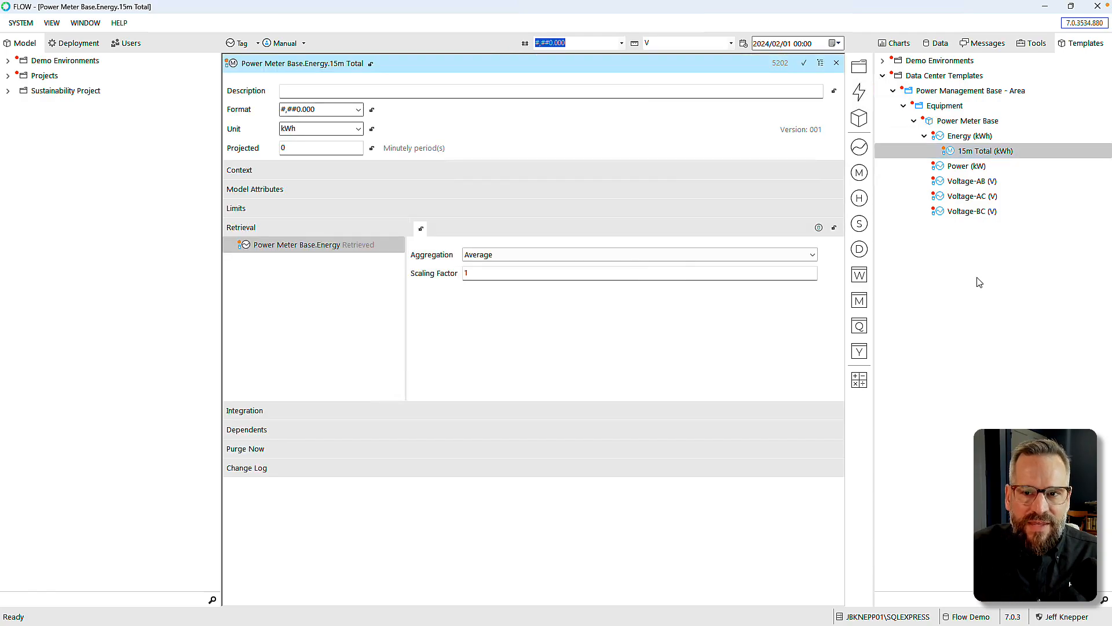
Step: Set the retrieval aggregation of the Energy 15m Total measure to Counter and close its configuration
{"action": "left_click", "coordinate": [482, 256]}
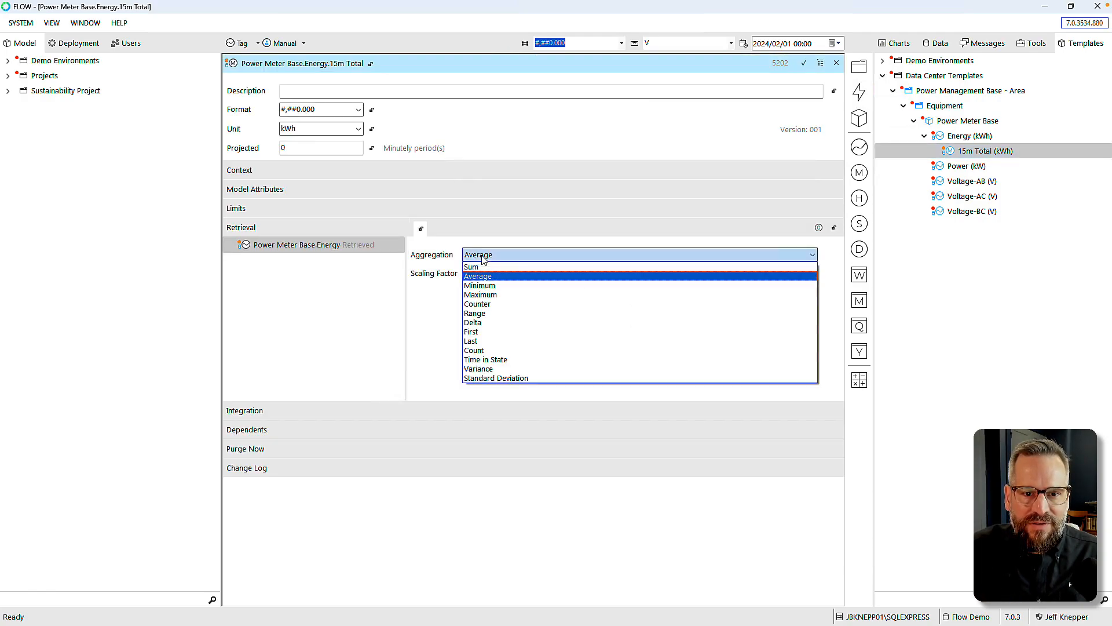
{"action": "left_click", "coordinate": [481, 305]}
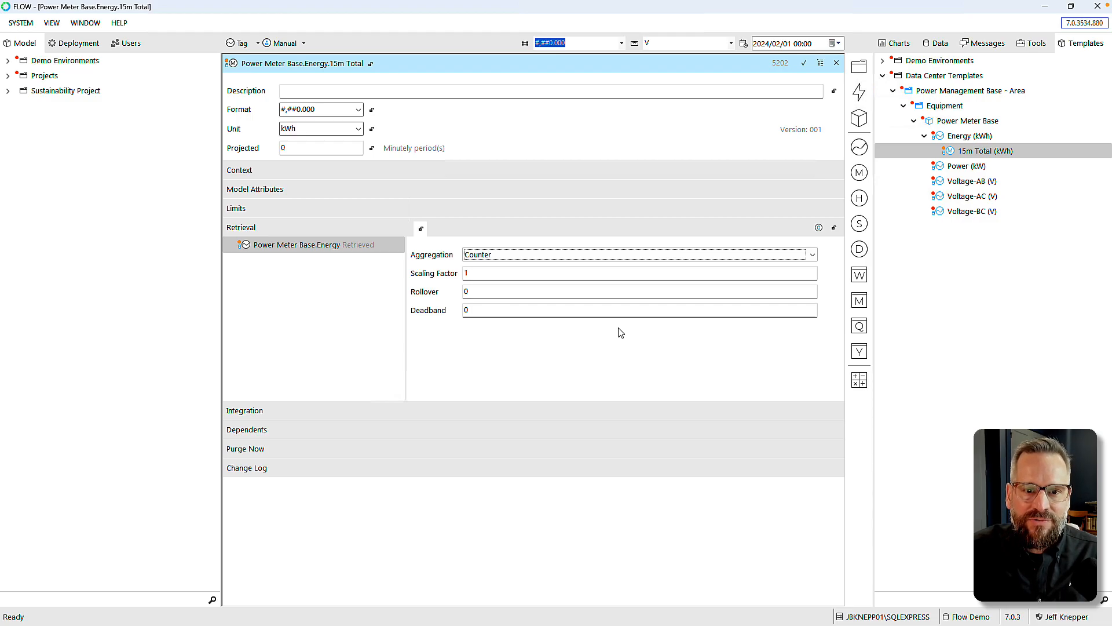
{"action": "left_click", "coordinate": [836, 64]}
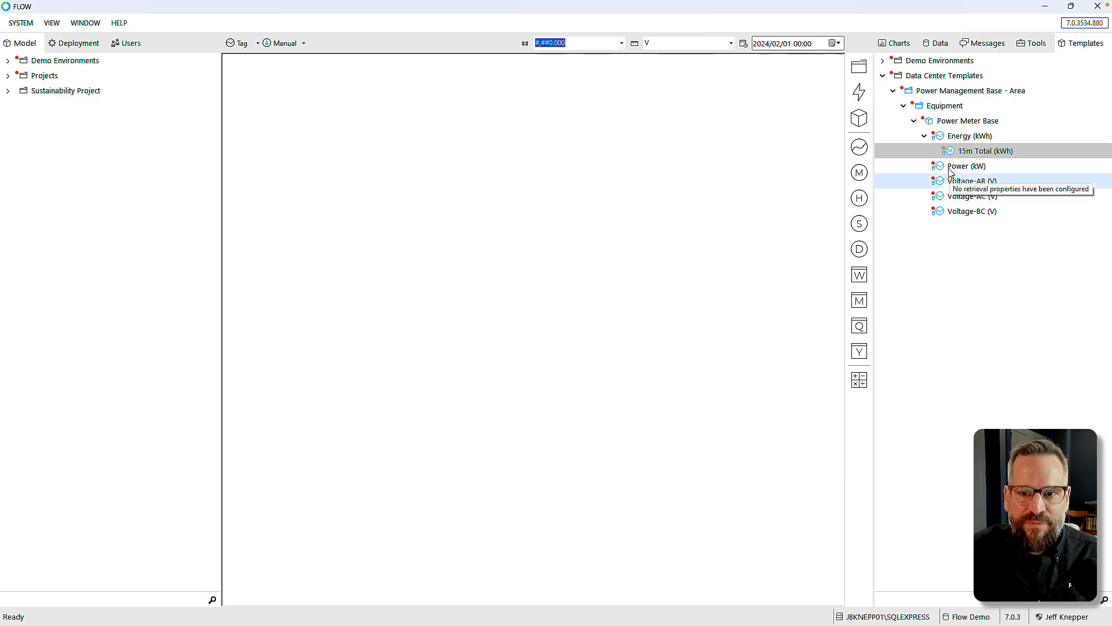
Step: Create a minutely measure named 15m Avg from the Power measure
{"action": "left_click", "coordinate": [935, 166]}
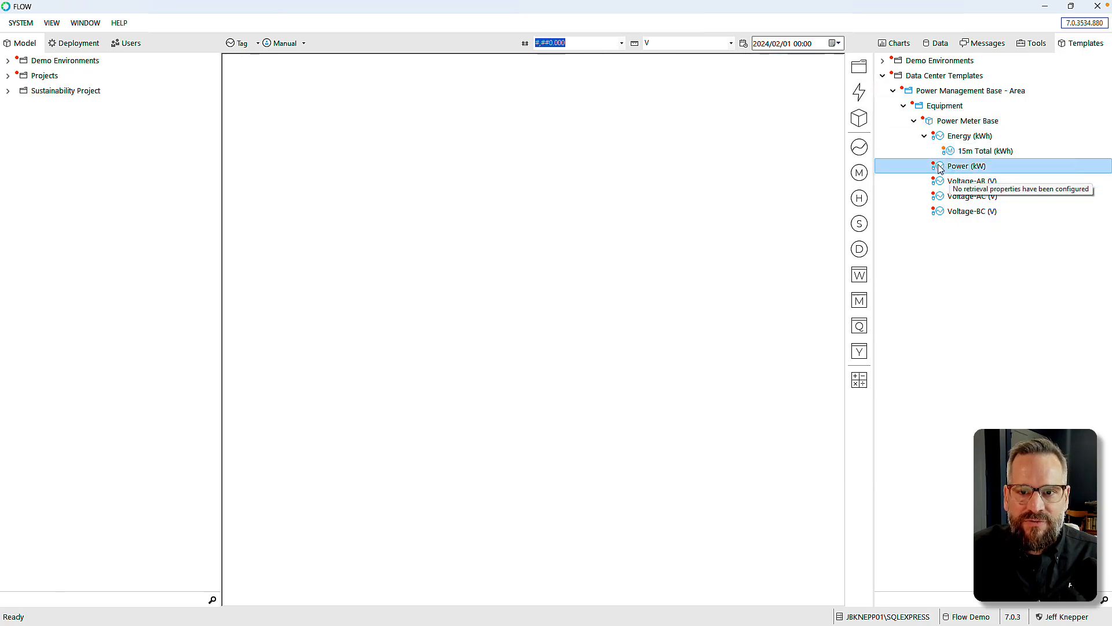
{"action": "left_click", "coordinate": [859, 172]}
{"action": "type", "text": "15m Avg"}
{"action": "key", "text": "Return"}
Step: Open the Power 15m Avg measure, choose Average as its retrieval aggregation, and close its configuration
{"action": "left_click", "coordinate": [960, 186]}
{"action": "double_click", "coordinate": [963, 183]}
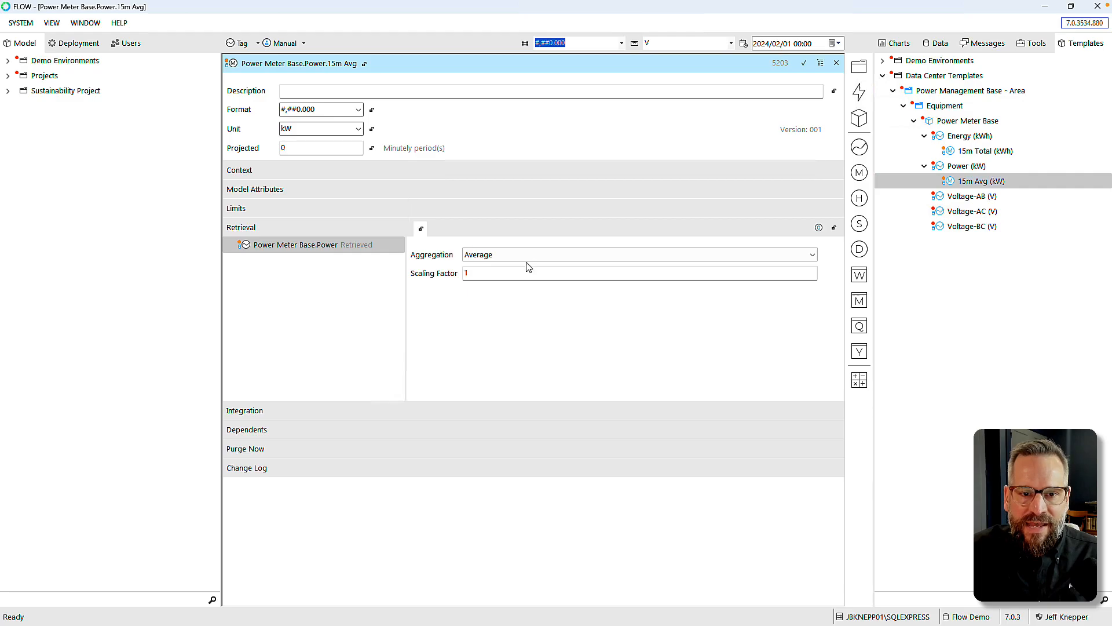
{"action": "left_click", "coordinate": [510, 255]}
{"action": "left_click", "coordinate": [489, 275]}
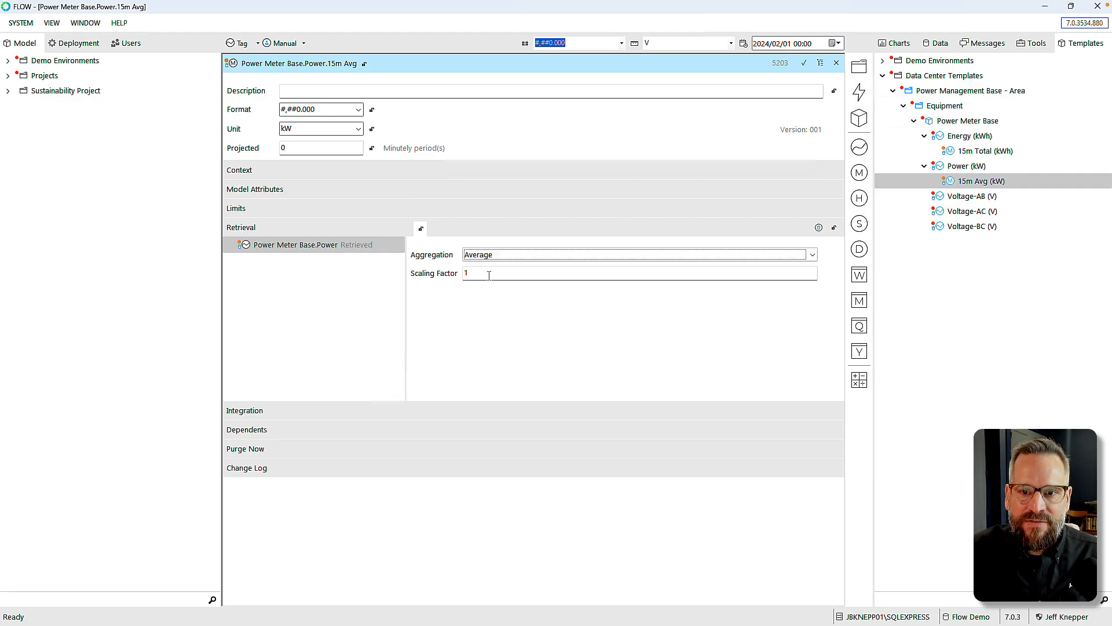
{"action": "left_click", "coordinate": [837, 63]}
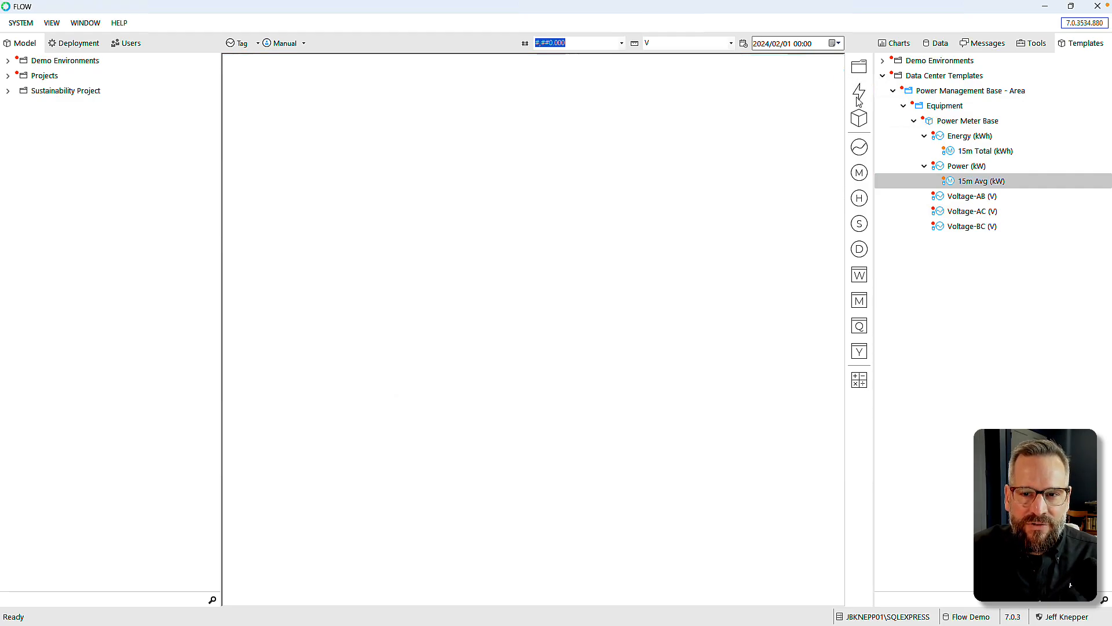
Step: Create a second minutely measure under Power and name it 15m Min
{"action": "left_click", "coordinate": [943, 170]}
{"action": "left_click", "coordinate": [862, 175]}
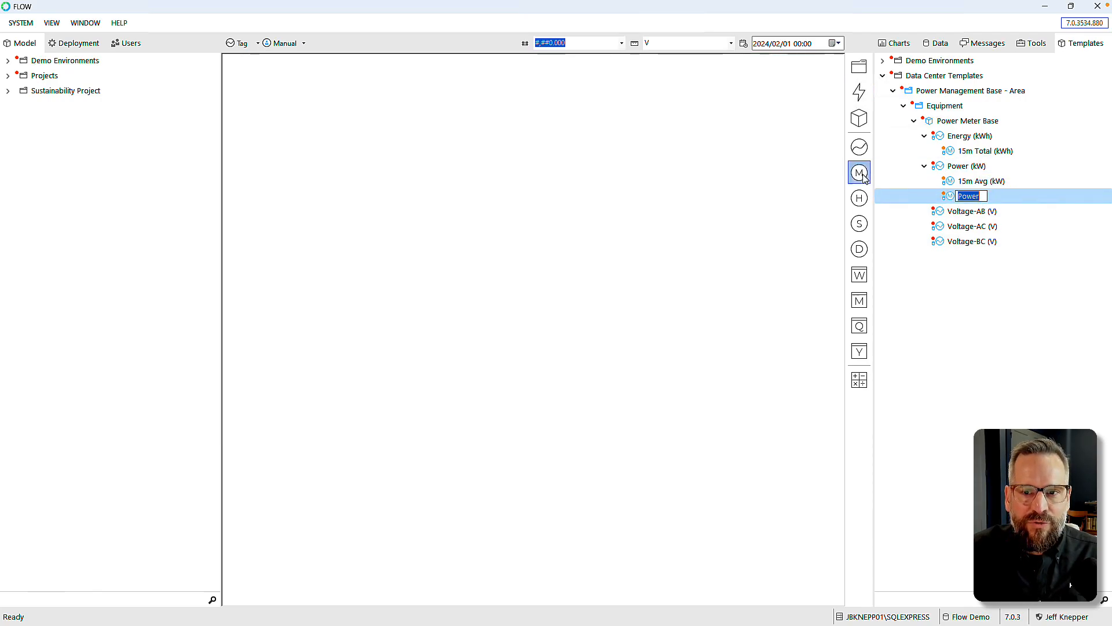
{"action": "type", "text": "15m"}
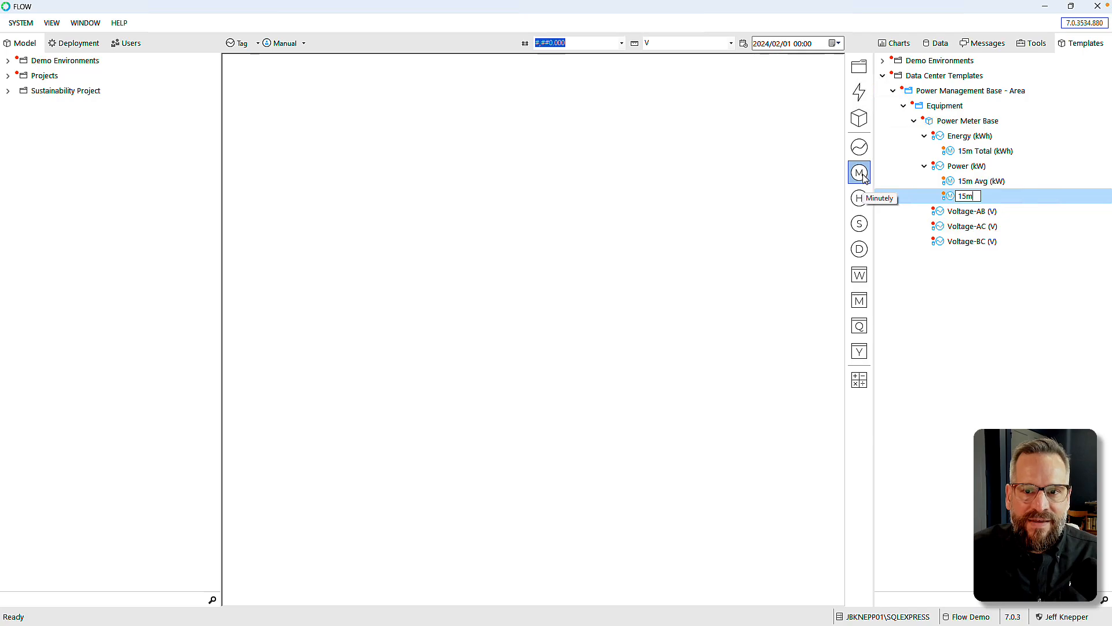
{"action": "type", "text": " Min"}
{"action": "key", "text": "Return"}
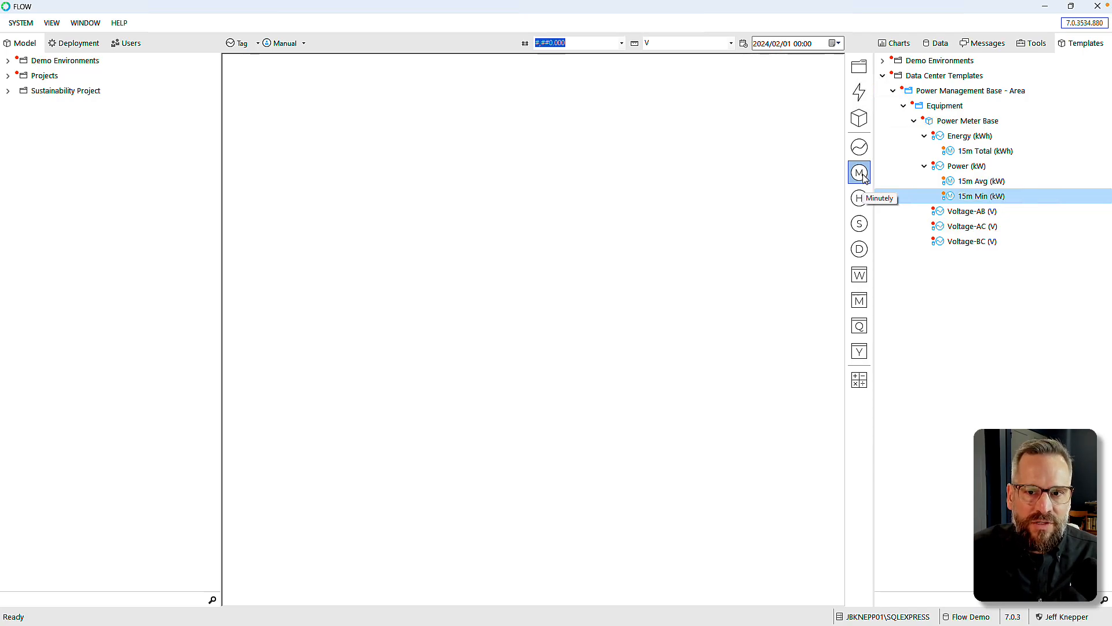
Step: Create a third minutely measure under Power and name it 15m Max
{"action": "left_click", "coordinate": [956, 168]}
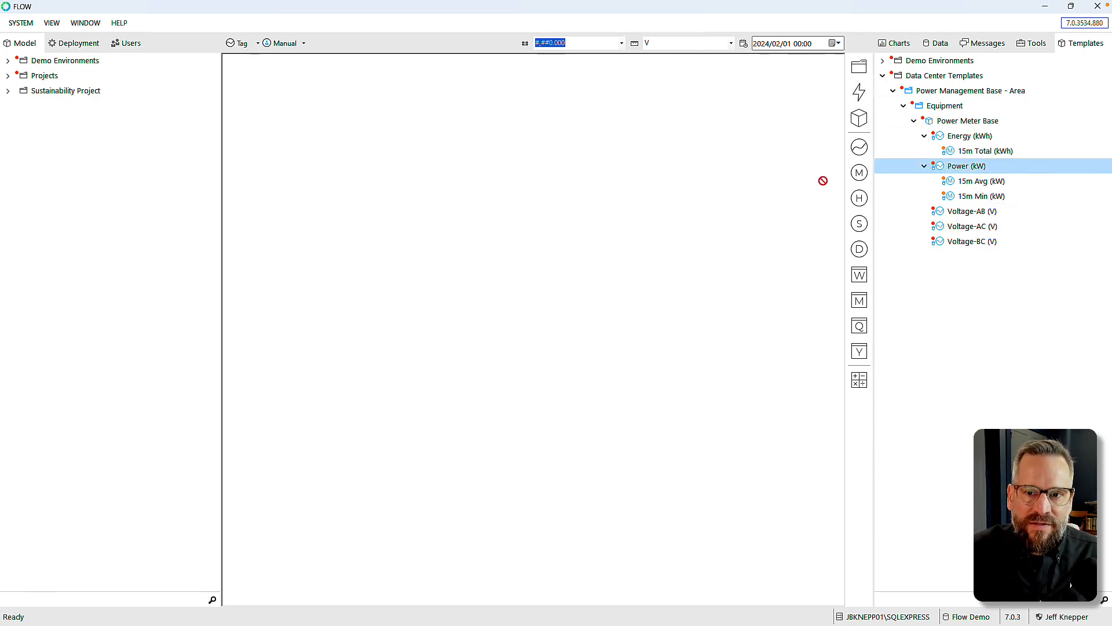
{"action": "left_click", "coordinate": [862, 176]}
{"action": "type", "text": "15m Max"}
{"action": "key", "text": "Return"}
Step: Set the retrieval aggregation of the Power 15m Max measure to Maximum and close its configuration
{"action": "left_click", "coordinate": [974, 197]}
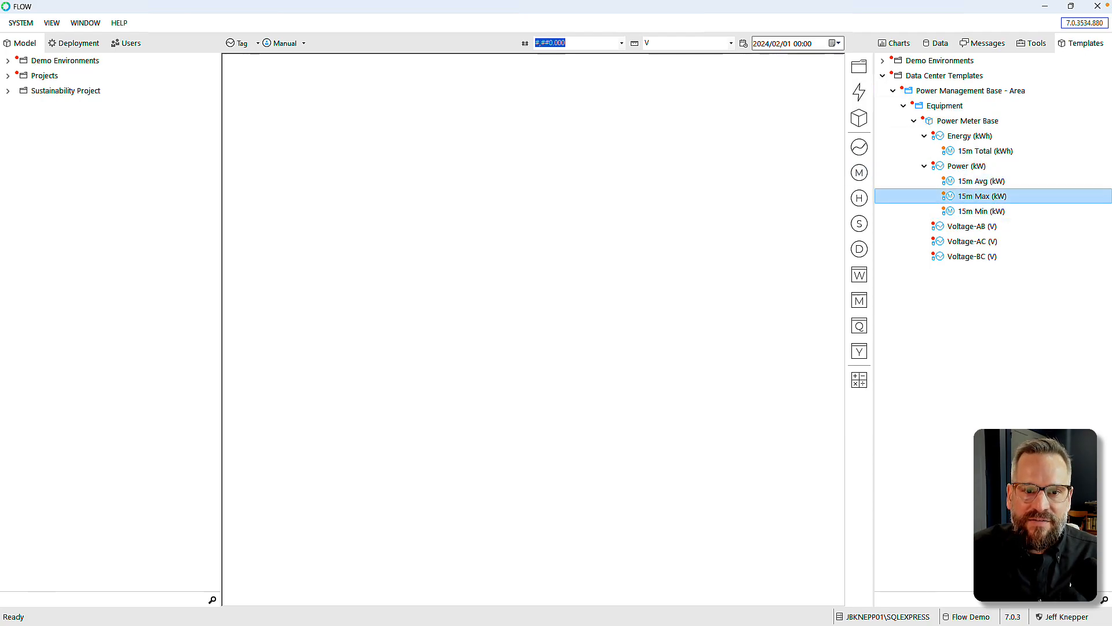
{"action": "left_click", "coordinate": [498, 255]}
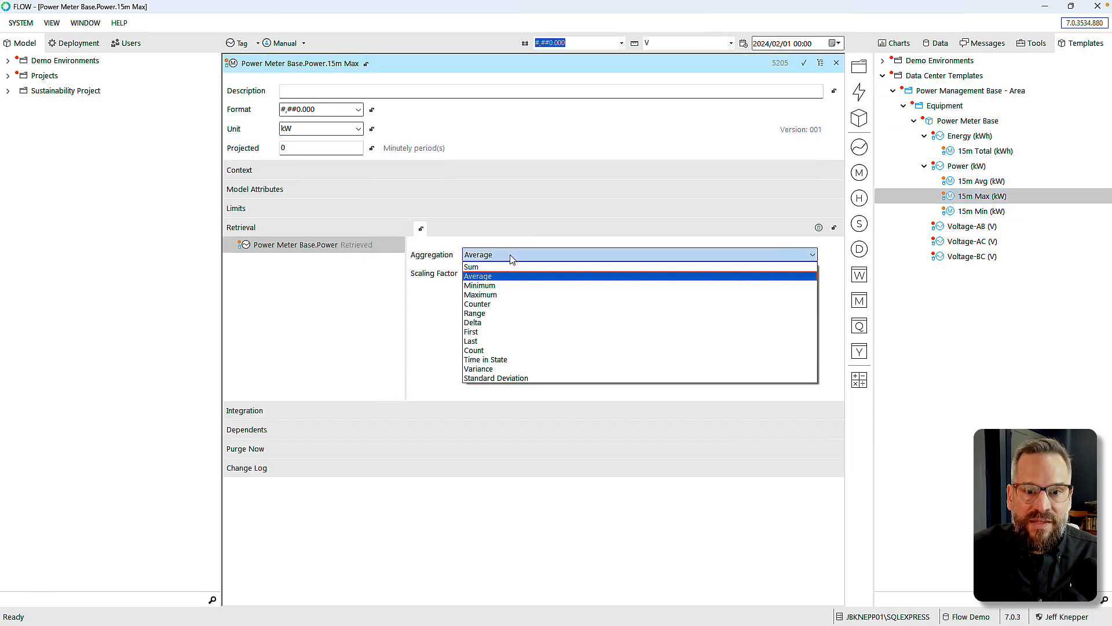
{"action": "left_click", "coordinate": [504, 299]}
{"action": "left_click", "coordinate": [836, 62]}
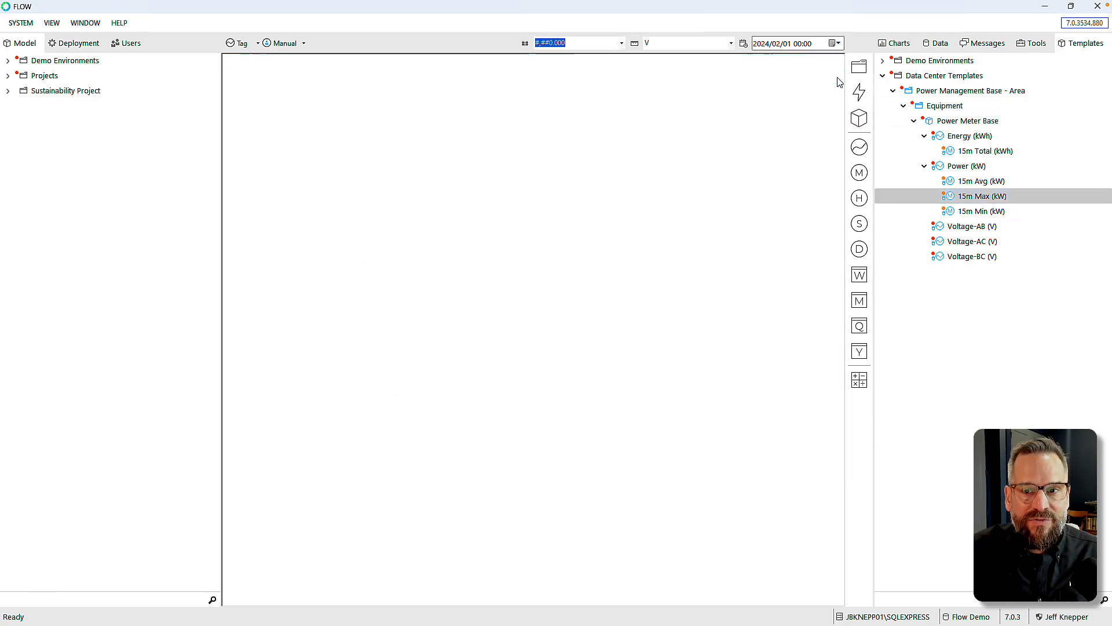
Step: Set the retrieval aggregation of the Power 15m Min measure to Minimum and close its configuration
{"action": "left_click", "coordinate": [979, 211]}
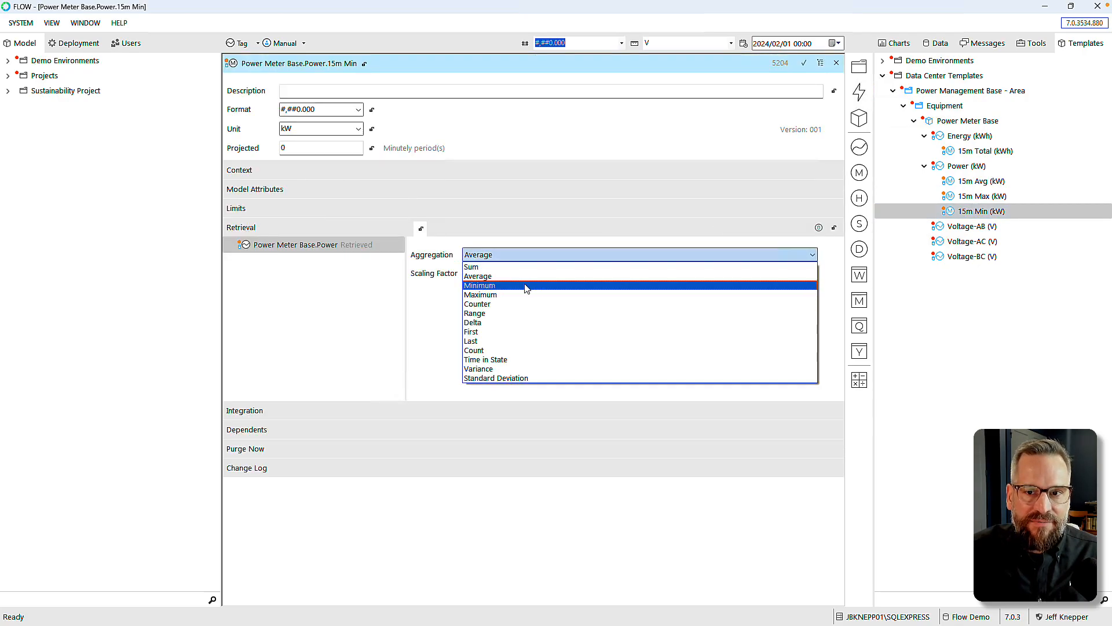
{"action": "left_click", "coordinate": [526, 287]}
{"action": "left_click", "coordinate": [836, 62]}
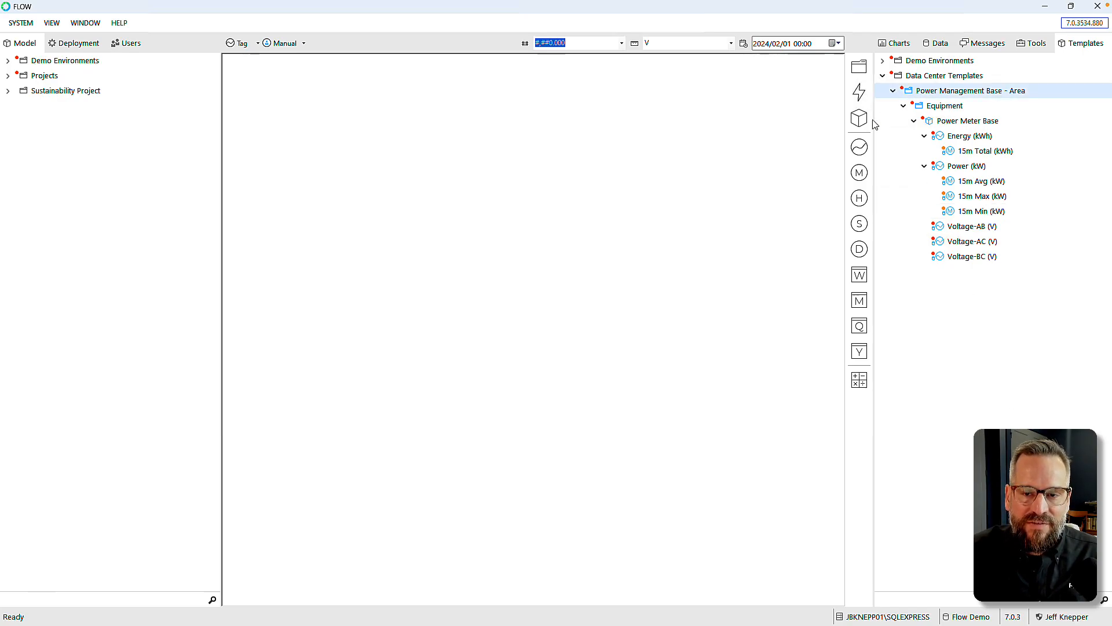
Step: Add a tag measure named PF to the Power Meter Base template metric
{"action": "left_click_drag", "start_coordinate": [862, 149], "coordinate": [940, 125]}
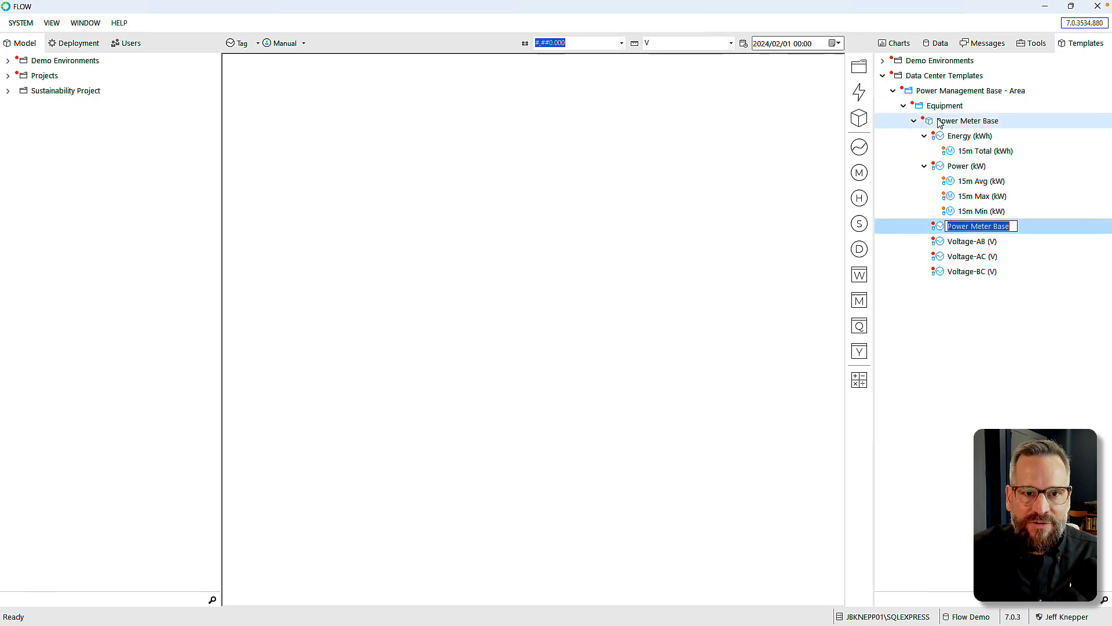
{"action": "type", "text": "PF"}
{"action": "key", "text": "Return"}
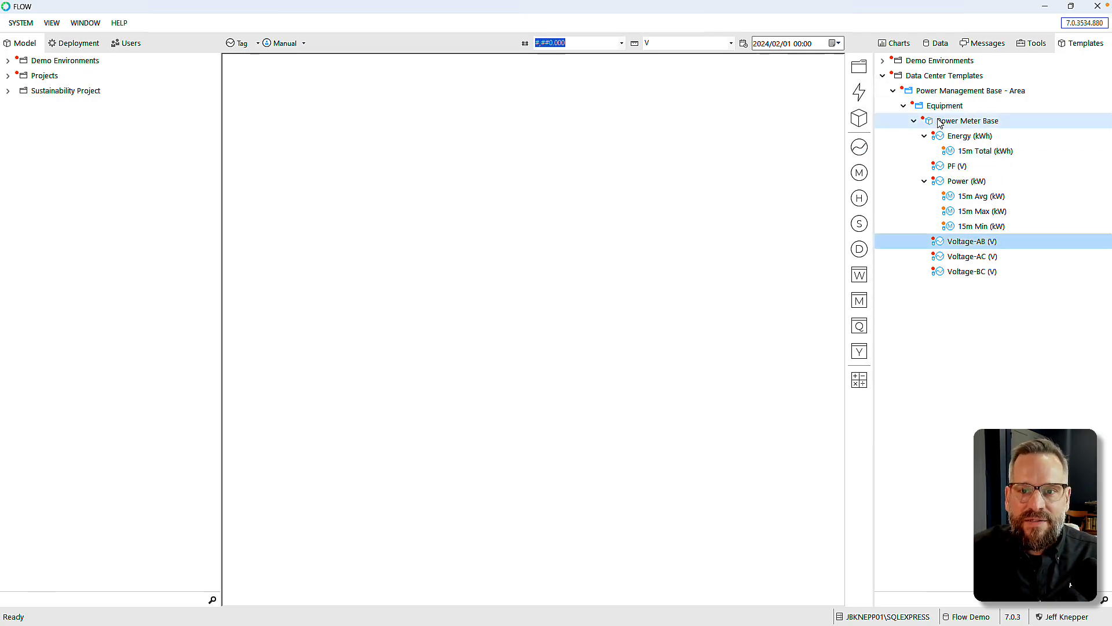
Step: Set the unit of the PF measure to % and close its configuration
{"action": "left_click", "coordinate": [936, 166]}
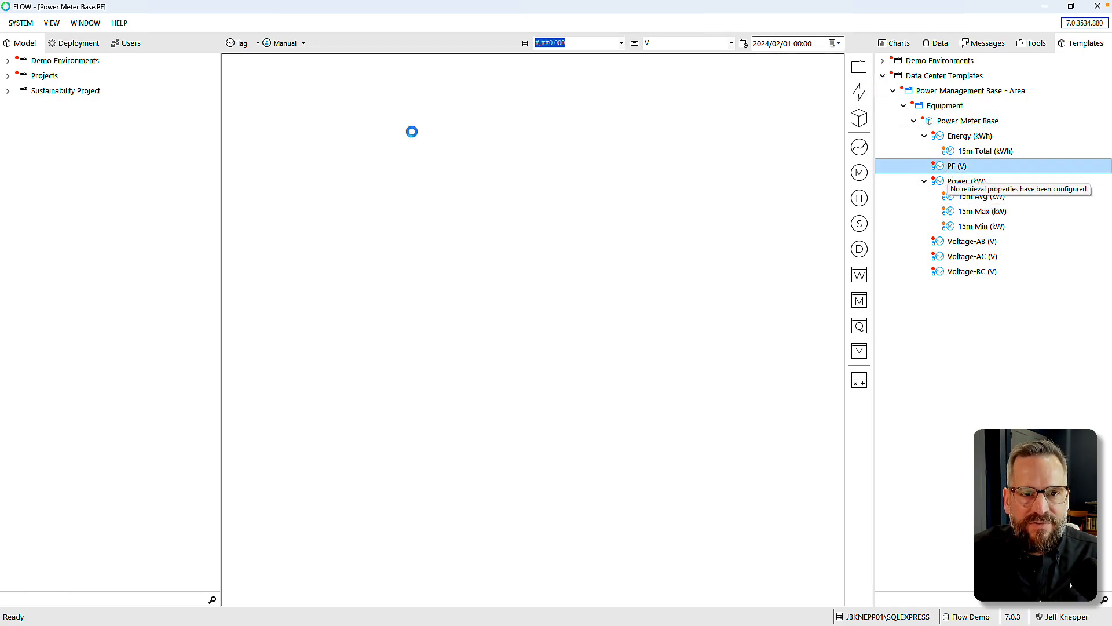
{"action": "left_click", "coordinate": [359, 128]}
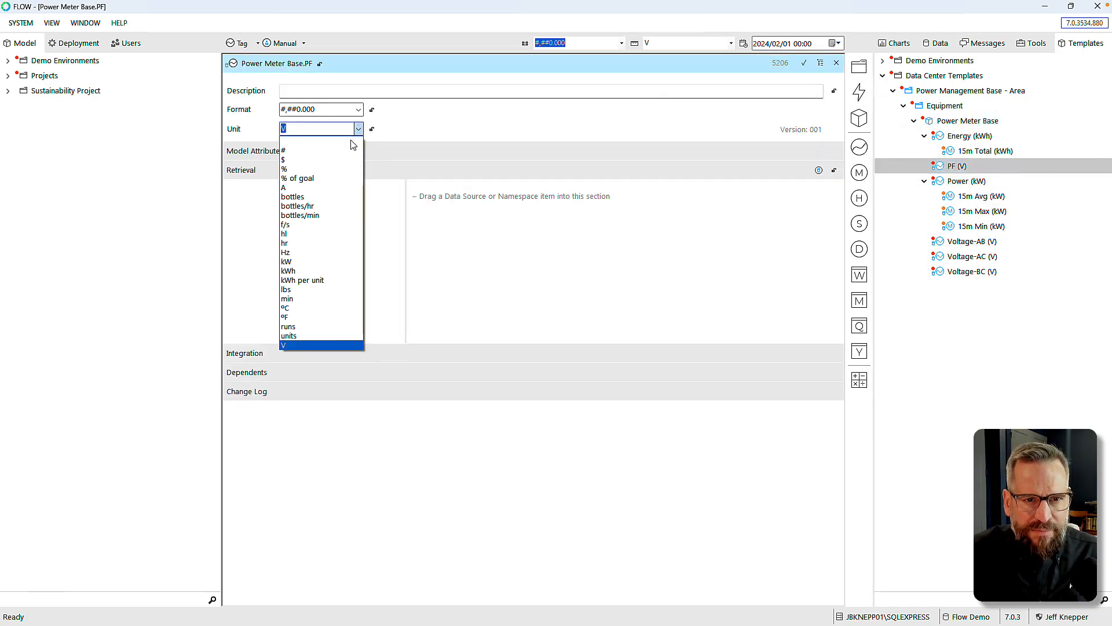
{"action": "left_click", "coordinate": [347, 171]}
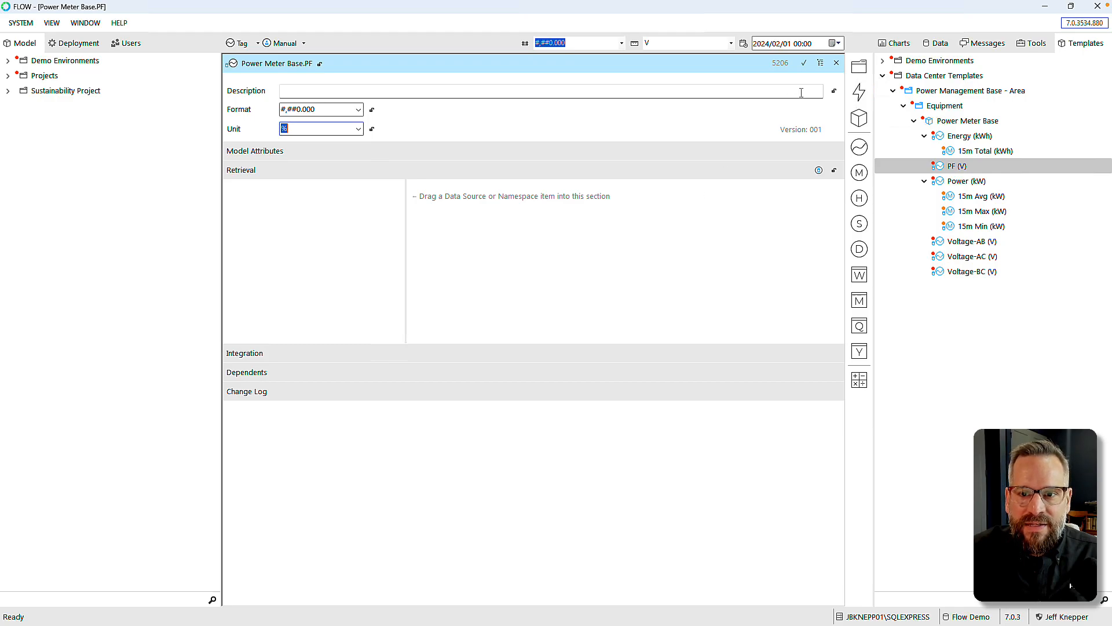
{"action": "left_click", "coordinate": [837, 63]}
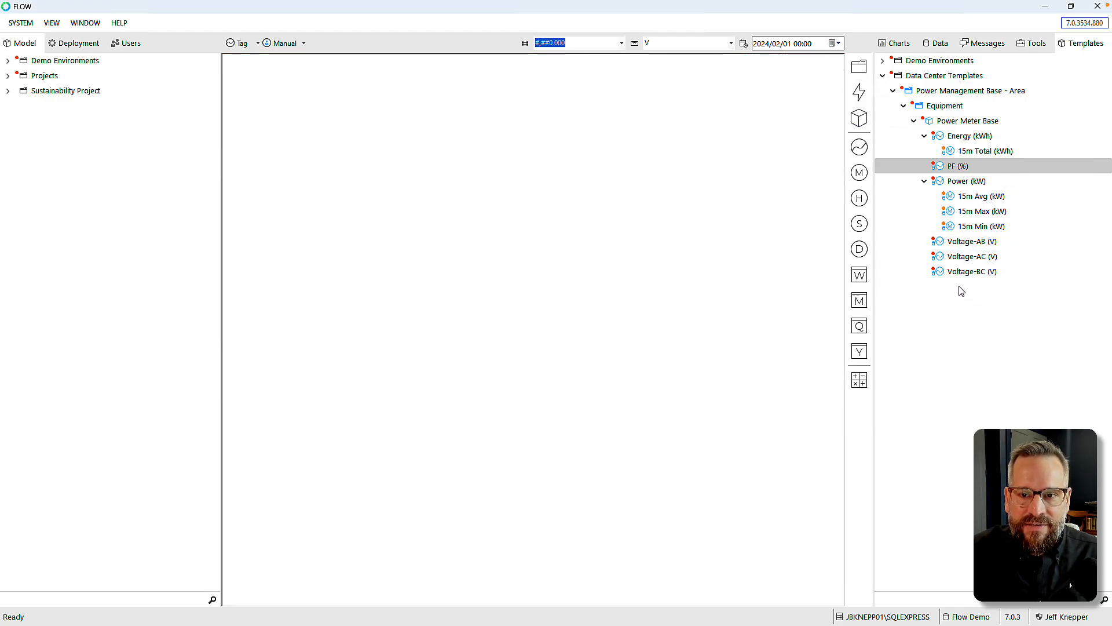
Step: Add an hourly measure named 1h Avg to the PF measure and check its retrieval configuration
{"action": "left_click", "coordinate": [943, 170]}
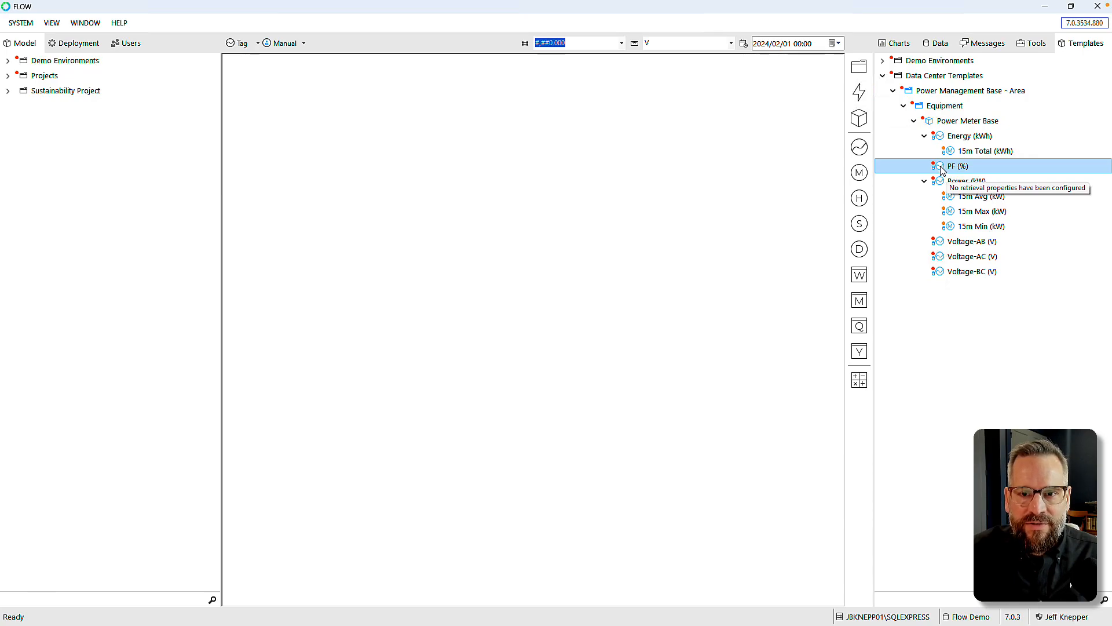
{"action": "left_click", "coordinate": [859, 198]}
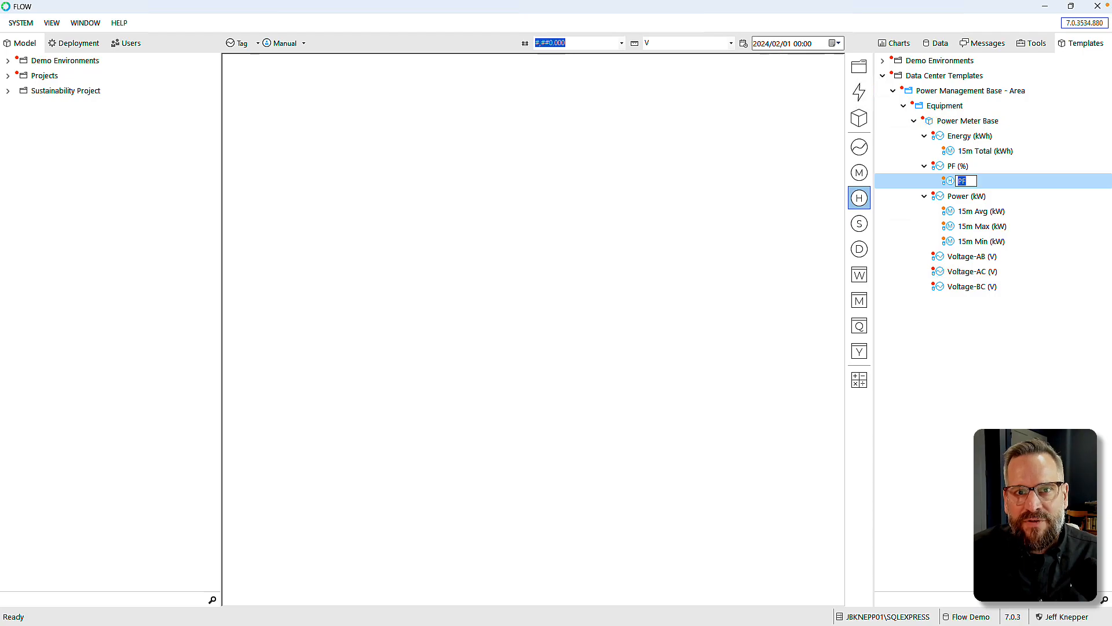
{"action": "type", "text": "1h Avg"}
{"action": "key", "text": "Return"}
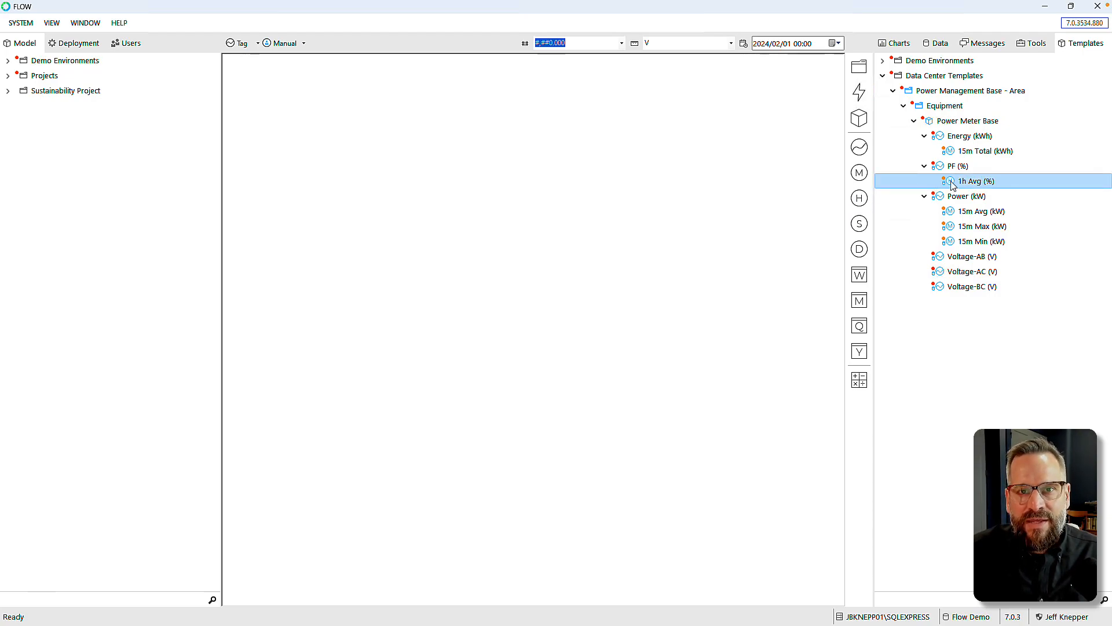
{"action": "double_click", "coordinate": [952, 184]}
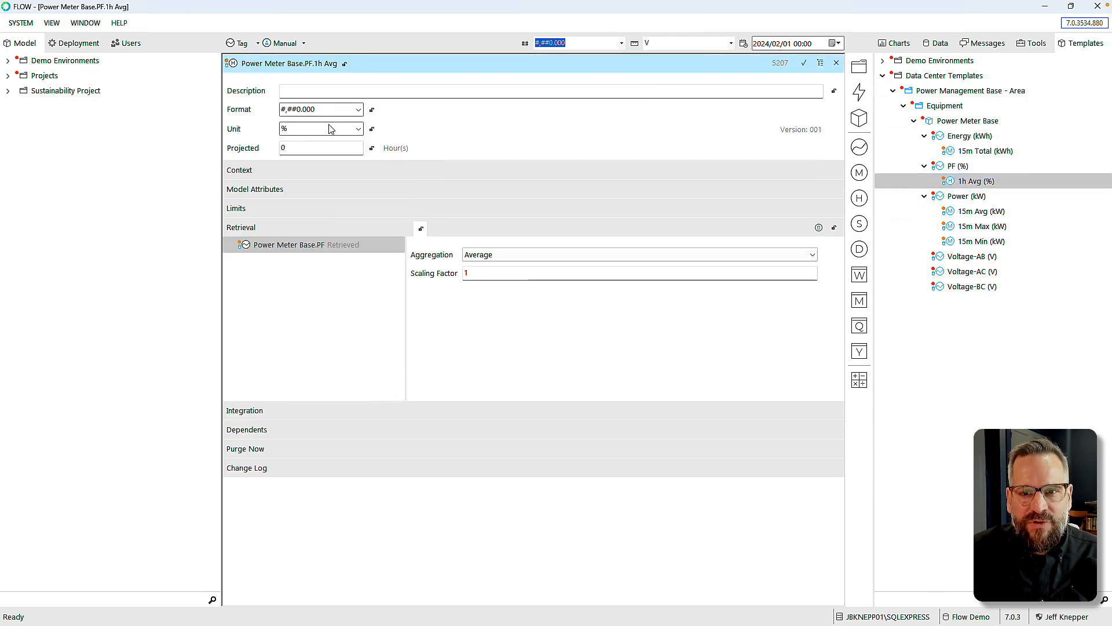
{"action": "left_click", "coordinate": [835, 63]}
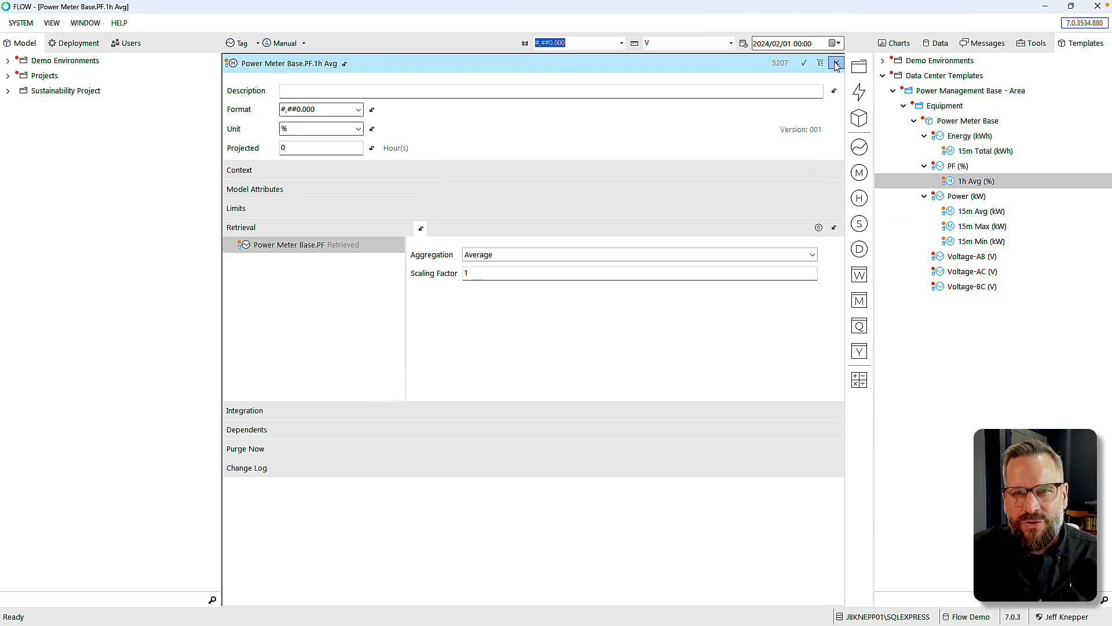
Step: Create a calculated measure from the PF 1h Avg measure and name it 24h Moving Avg
{"action": "left_click", "coordinate": [957, 183]}
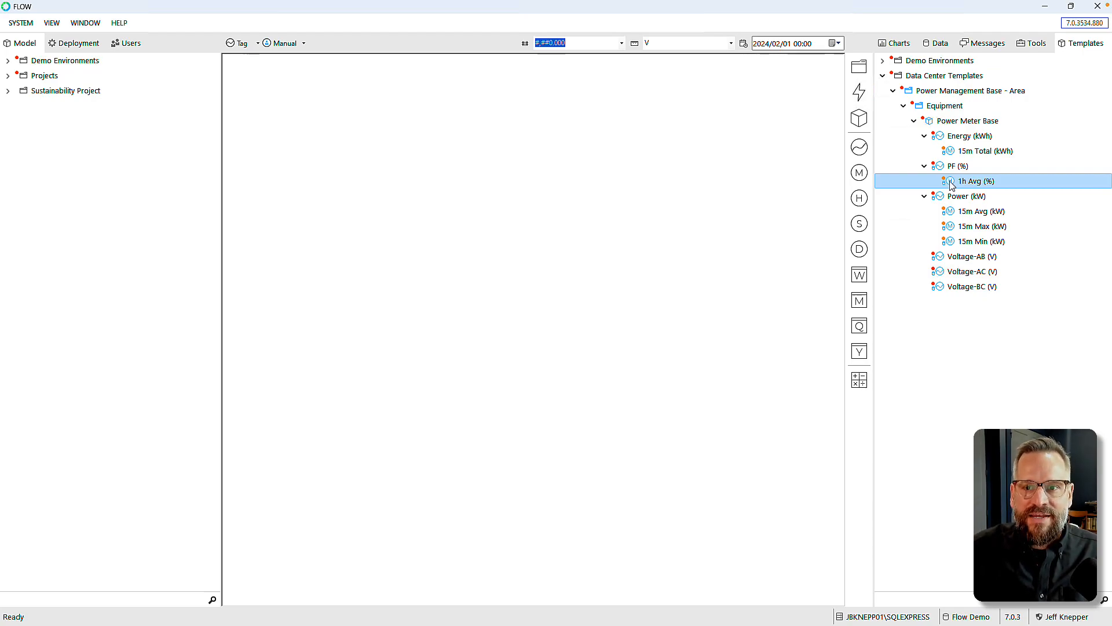
{"action": "left_click_drag", "start_coordinate": [950, 184], "coordinate": [862, 385]}
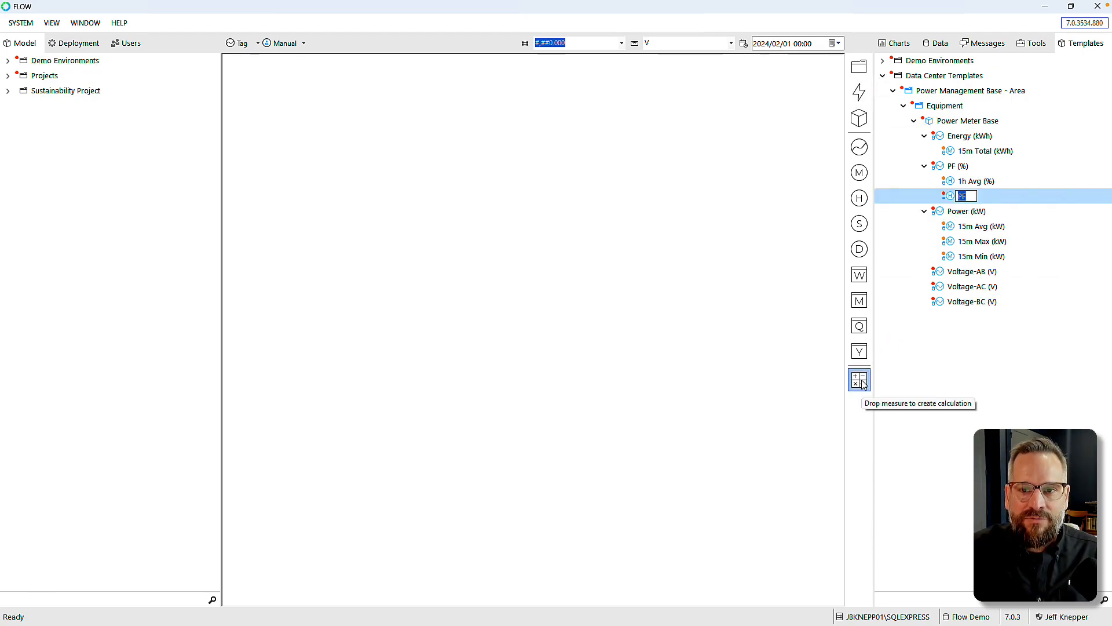
{"action": "type", "text": "24h"}
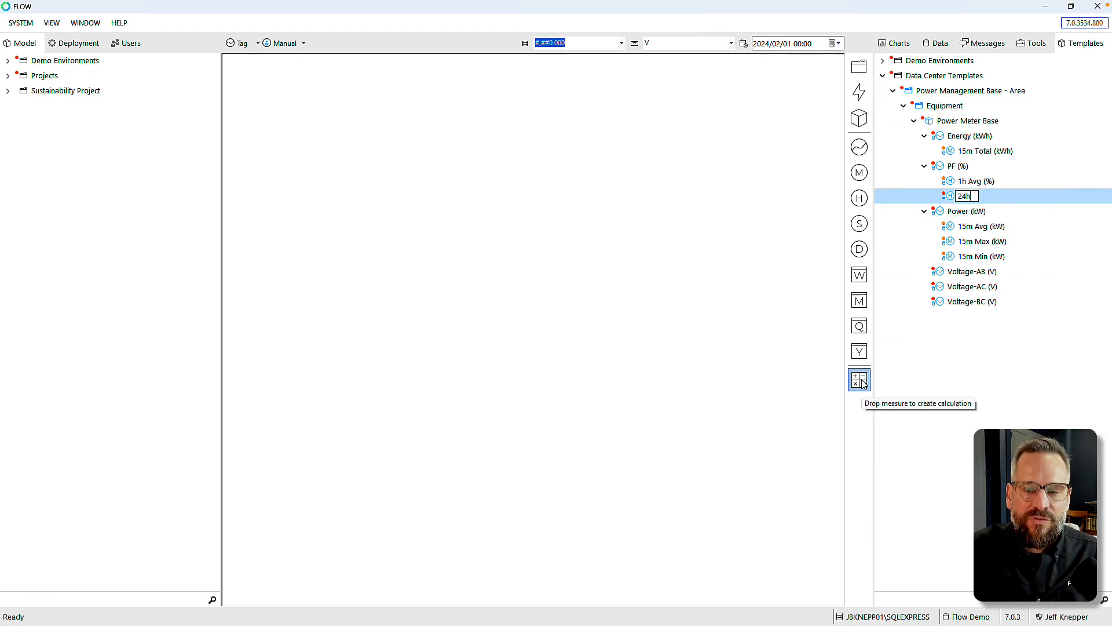
{"action": "type", "text": " Moving Avg (%)"}
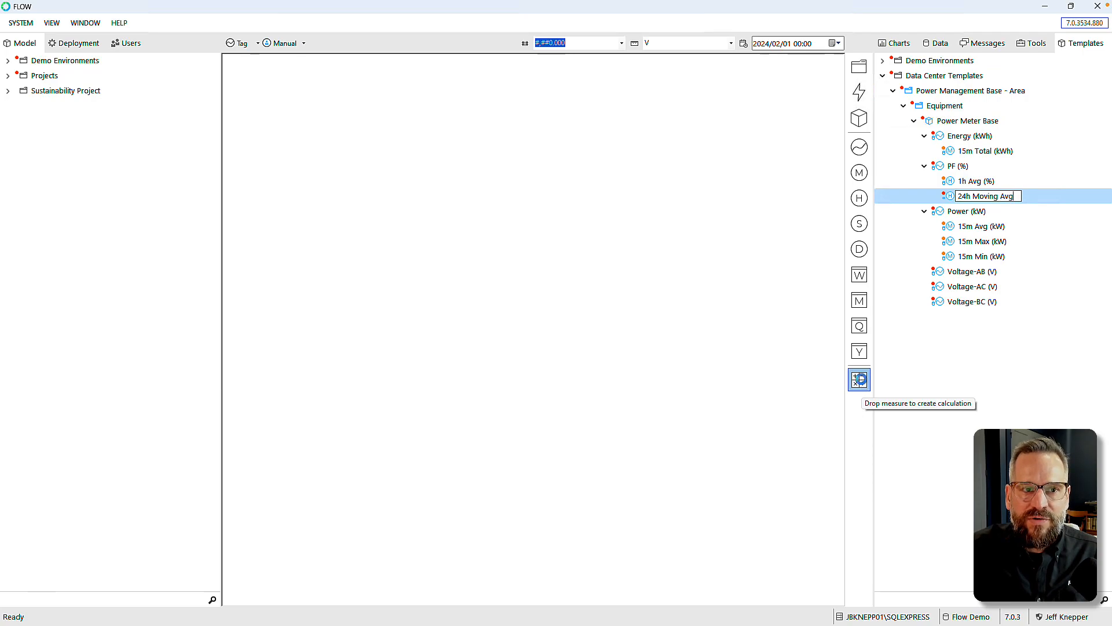
{"action": "key", "text": "Return"}
Step: Open the 24h Moving Avg configuration and clear its default calculation expression
{"action": "double_click", "coordinate": [972, 195]}
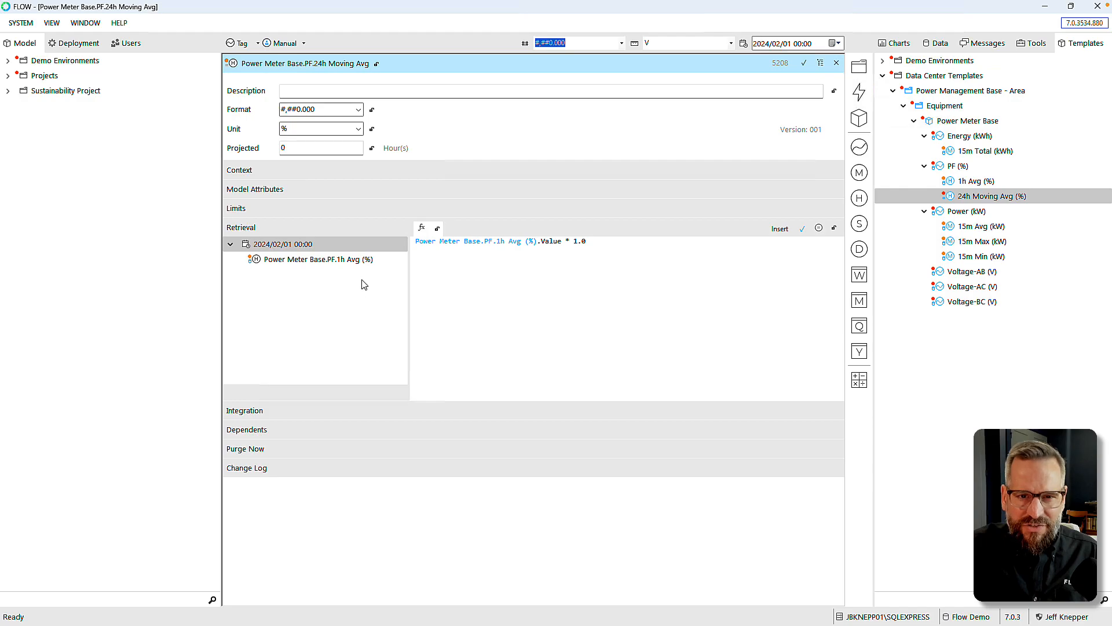
{"action": "left_click_drag", "start_coordinate": [589, 243], "coordinate": [382, 246]}
{"action": "key", "text": "BackSpace"}
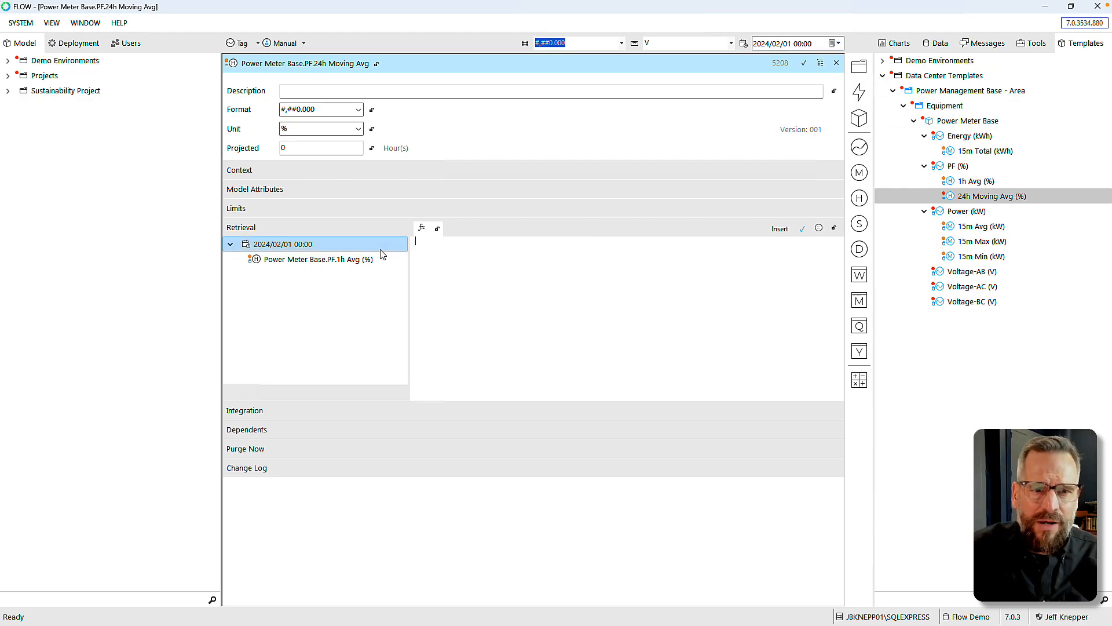
Step: Set the 1h Avg dependent of the moving average to Previous range with a relative start of 24
{"action": "left_click", "coordinate": [341, 262]}
{"action": "left_click", "coordinate": [453, 227]}
{"action": "left_click", "coordinate": [471, 258]}
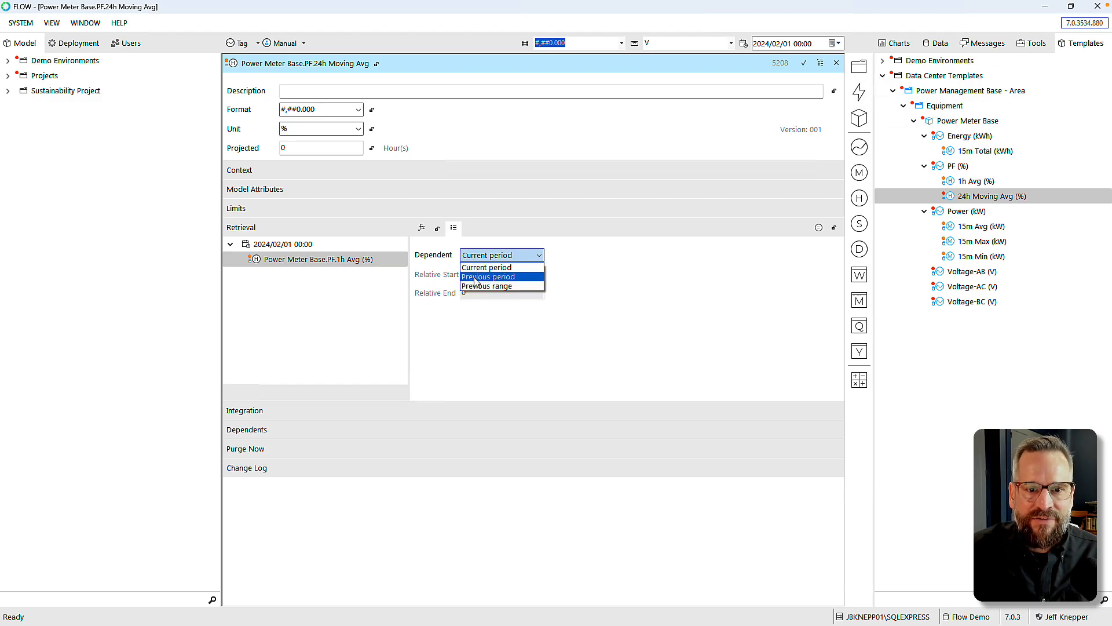
{"action": "left_click", "coordinate": [476, 286]}
{"action": "left_click", "coordinate": [476, 275]}
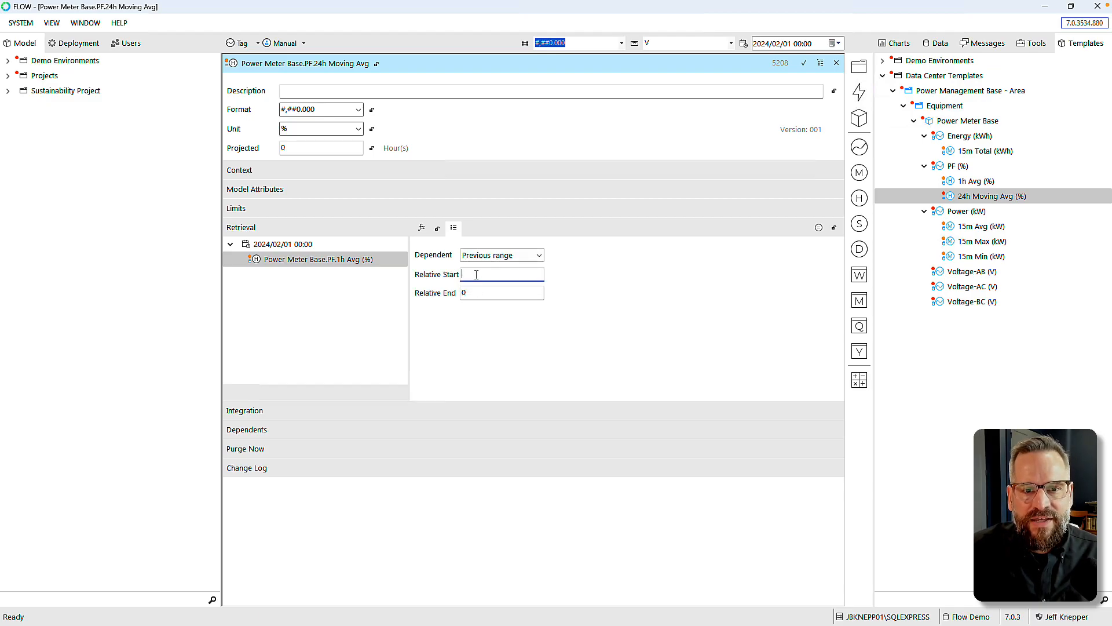
{"action": "type", "text": "24"}
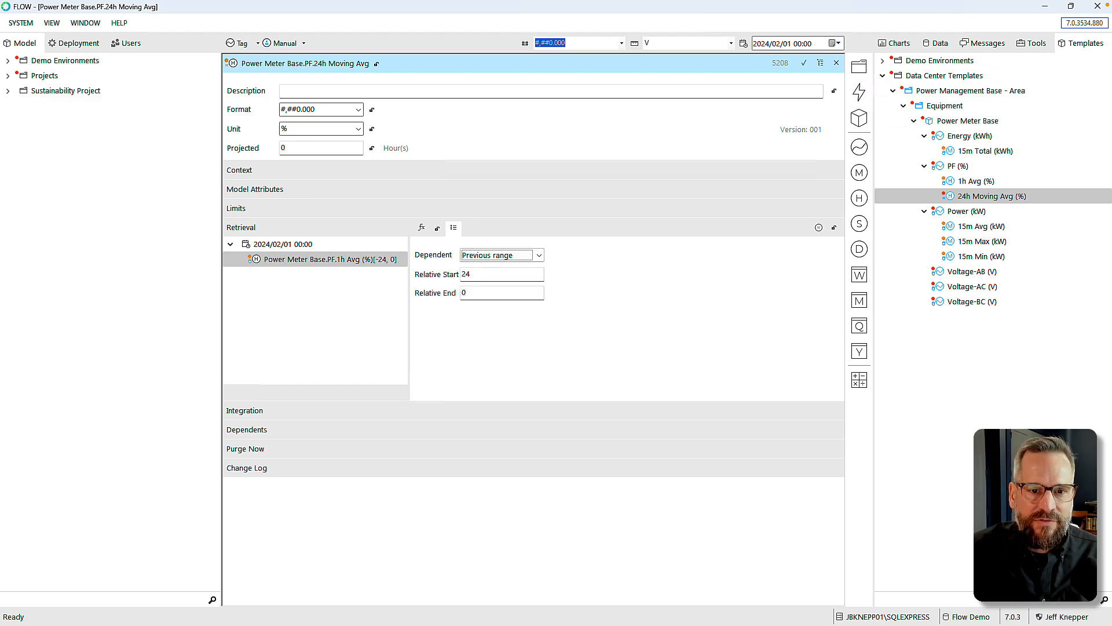
Step: Build the 24h Moving Avg expression from the ranged 1h Avg values with .Average(), validate it and close the configuration
{"action": "left_click", "coordinate": [421, 227]}
{"action": "left_click_drag", "start_coordinate": [397, 259], "coordinate": [577, 367]}
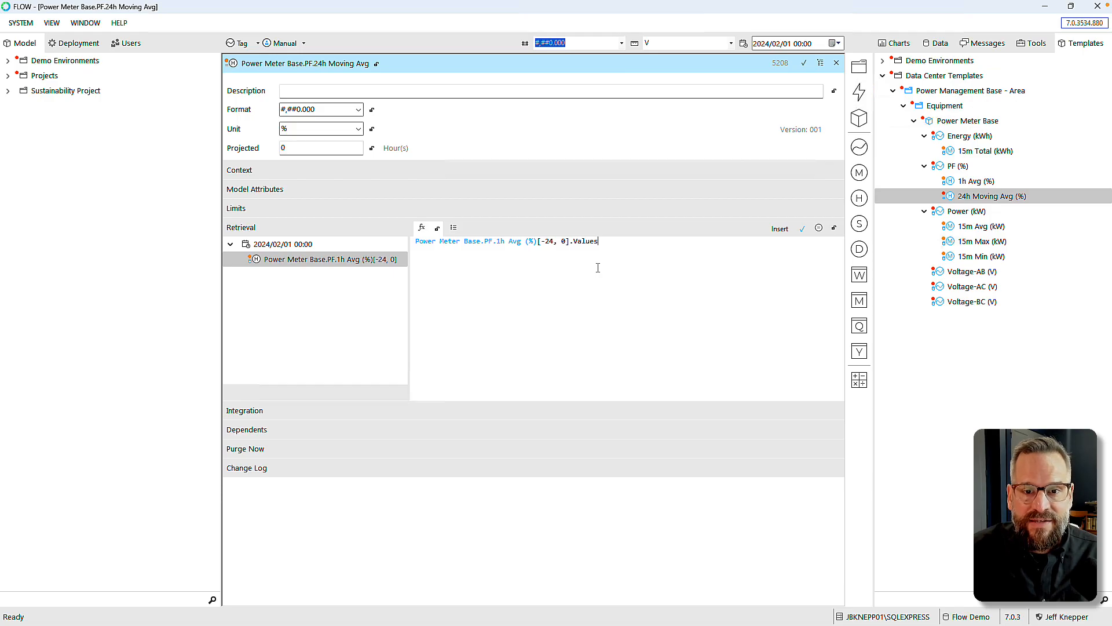
{"action": "type", "text": ".Average("}
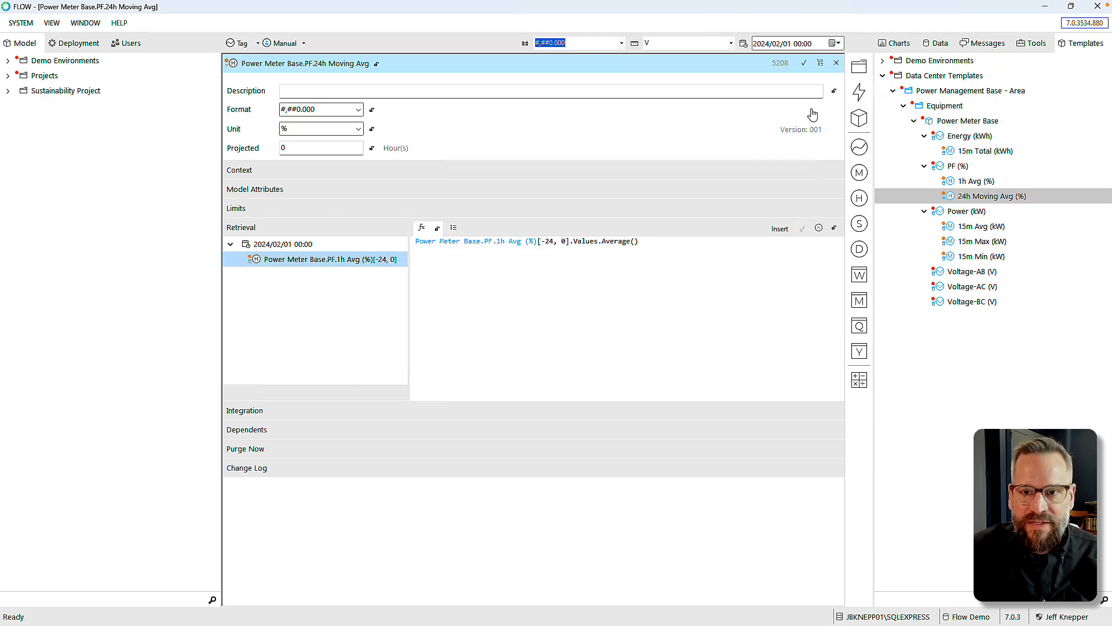
{"action": "left_click", "coordinate": [837, 64]}
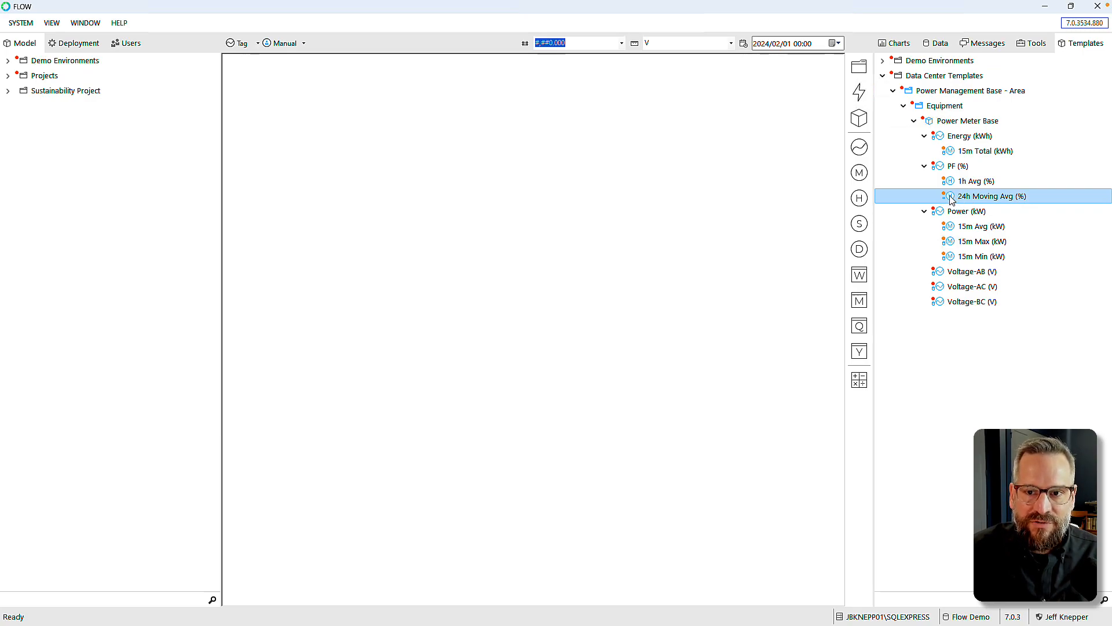
Step: Create a calculated measure from the 24h Moving Avg measure and name it 8h Projection
{"action": "left_click_drag", "start_coordinate": [952, 199], "coordinate": [863, 391]}
{"action": "type", "text": "8h Pro"}
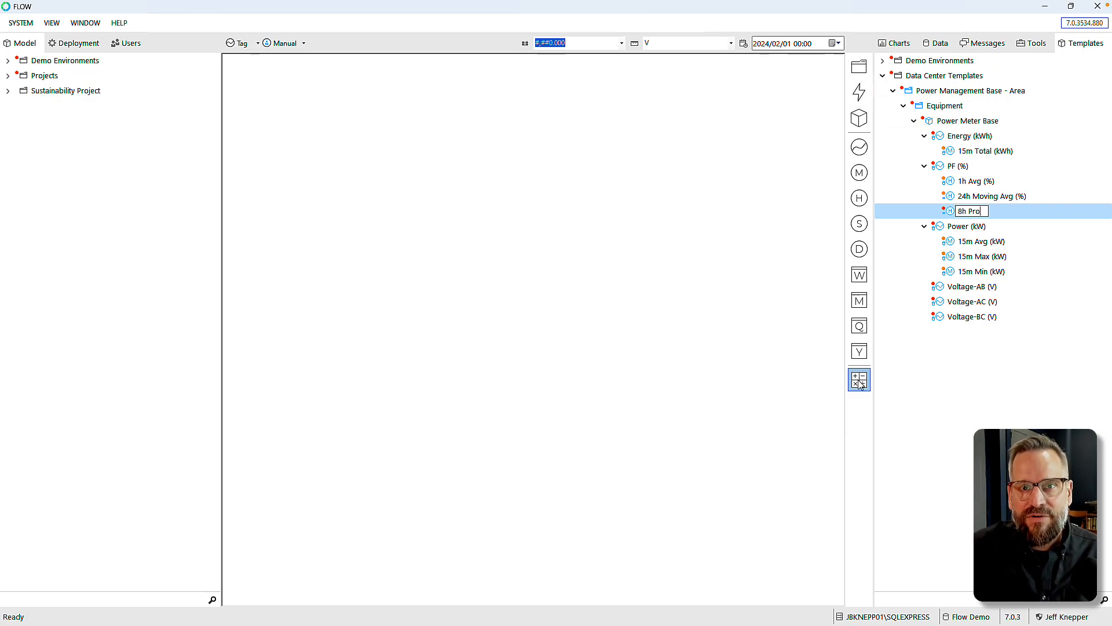
{"action": "type", "text": "jection"}
{"action": "key", "text": "Return"}
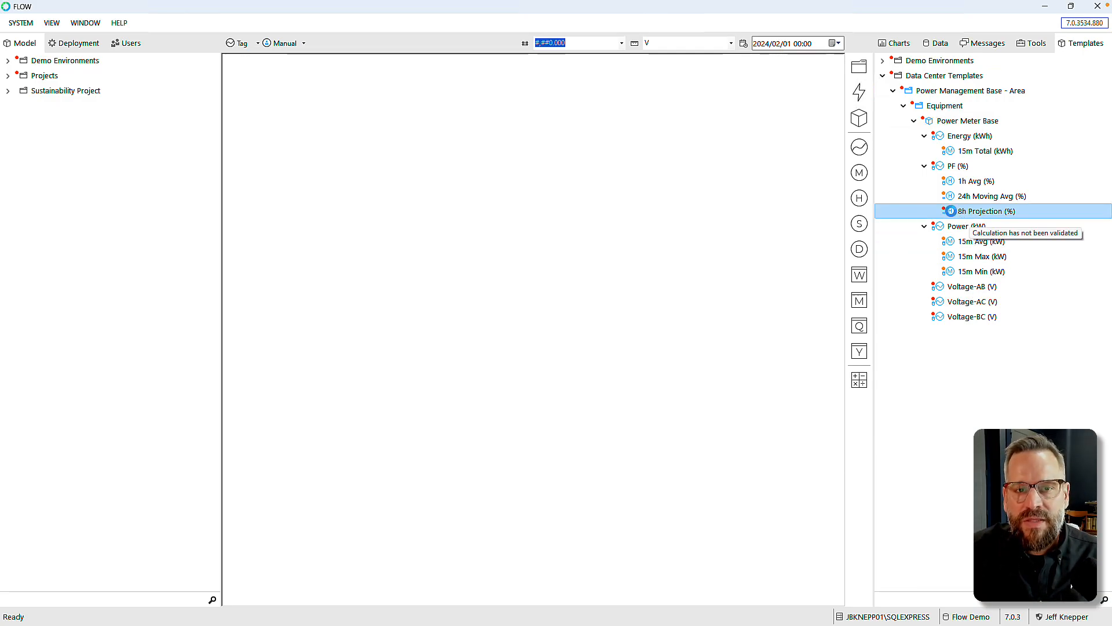
Step: Clear the default expression of the 8h Projection measure and set it to be projected 8 hours
{"action": "double_click", "coordinate": [951, 213]}
{"action": "left_click_drag", "start_coordinate": [620, 242], "coordinate": [308, 241]}
{"action": "key", "text": "Delete"}
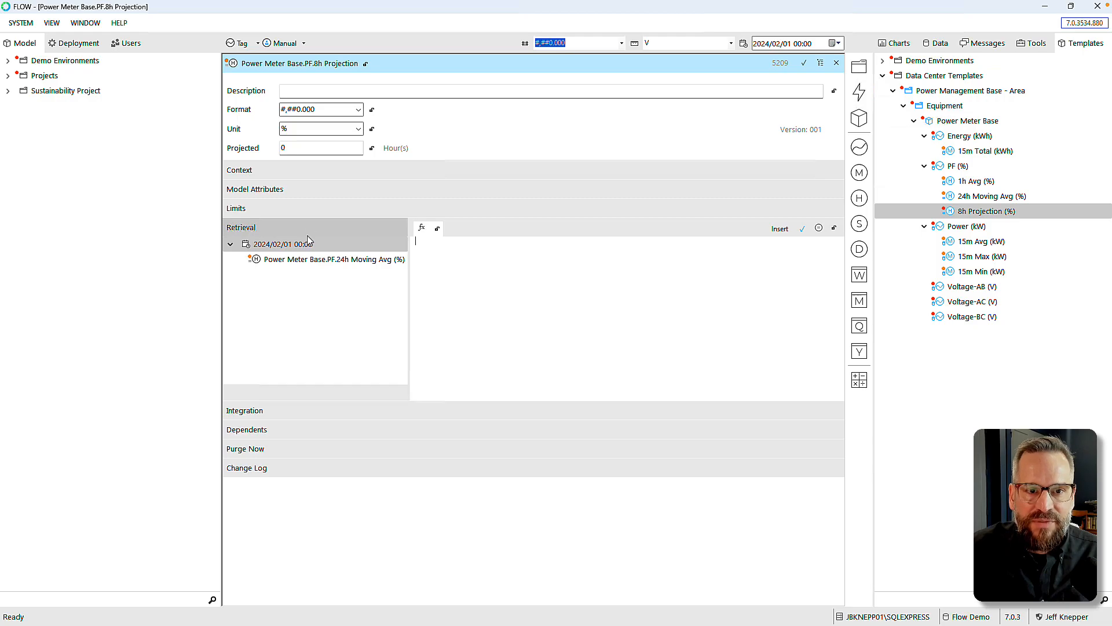
{"action": "left_click", "coordinate": [249, 147]}
{"action": "type", "text": "8"}
Step: Set the 24h Moving Avg dependent of the projection to Previous period with a relative end of 8
{"action": "left_click", "coordinate": [323, 261]}
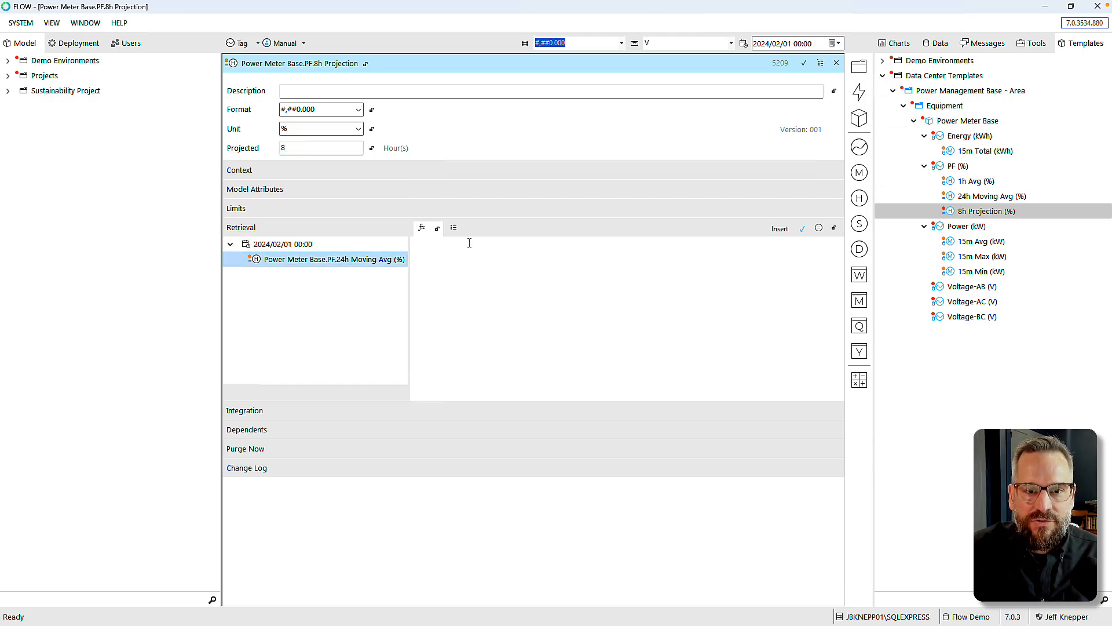
{"action": "left_click", "coordinate": [454, 228]}
{"action": "left_click", "coordinate": [475, 255]}
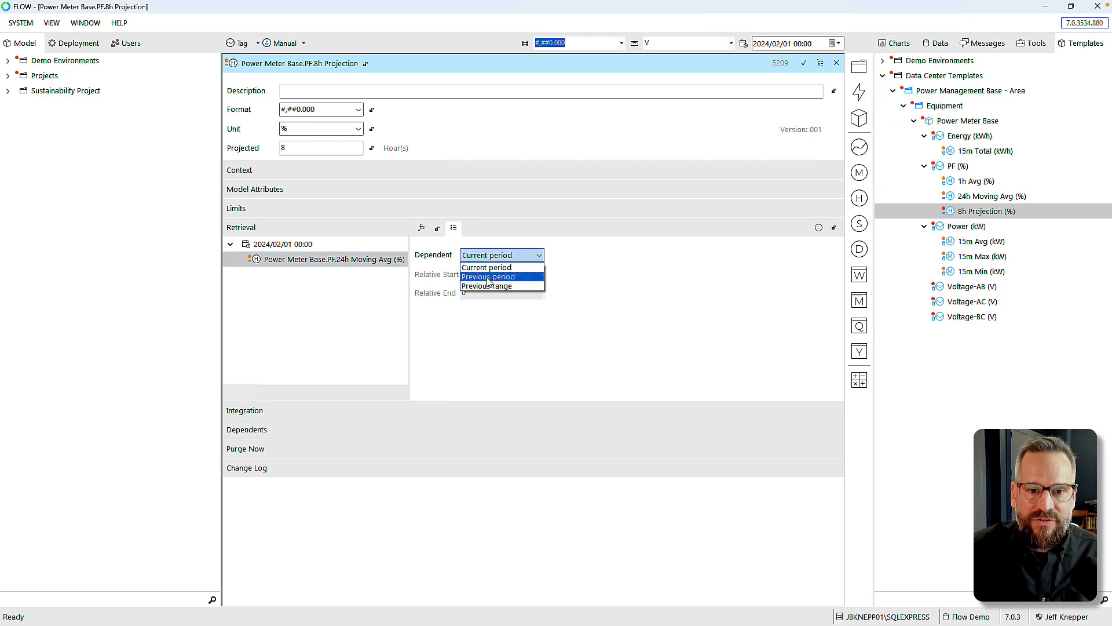
{"action": "left_click", "coordinate": [487, 278]}
{"action": "left_click", "coordinate": [470, 292]}
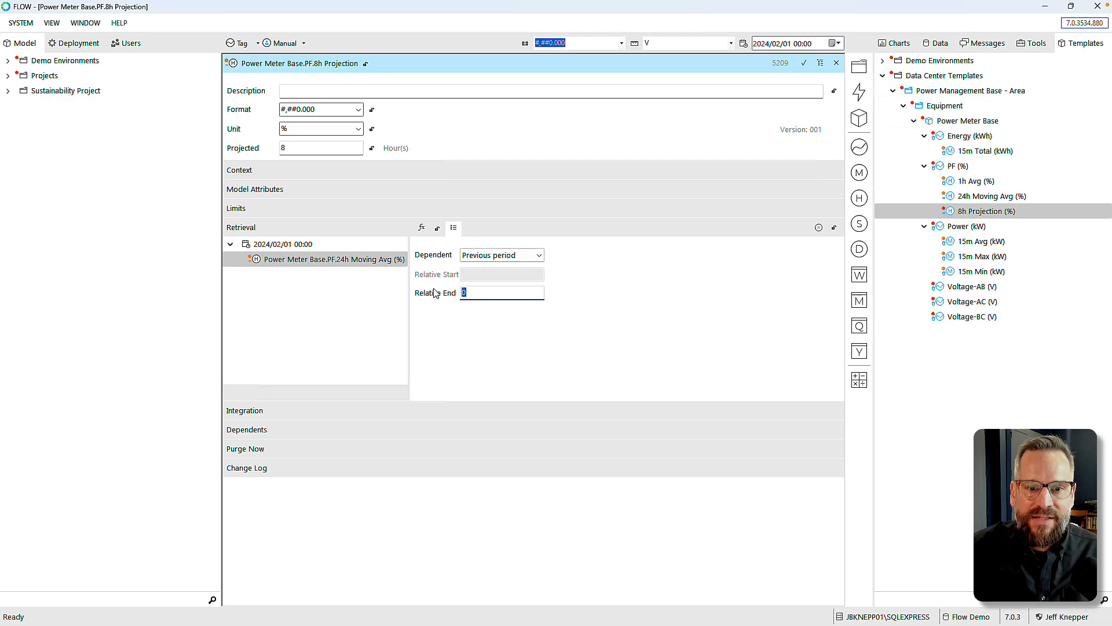
{"action": "key", "text": "Tab"}
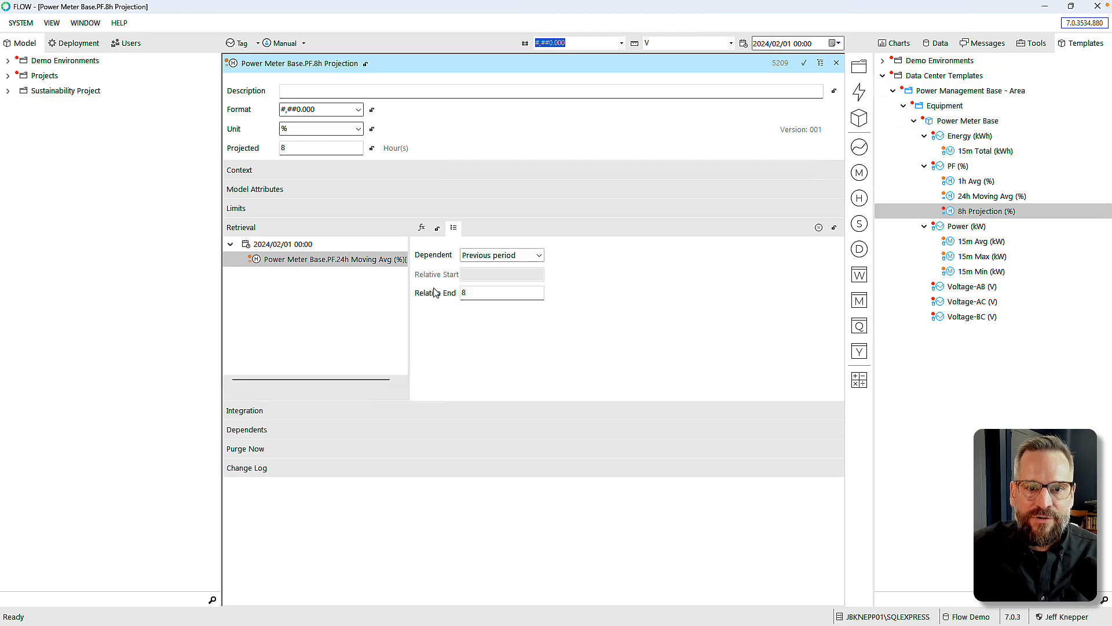
Step: Insert the offset 24h Moving Avg value as the 8h Projection expression, validate it and close the configuration
{"action": "left_click", "coordinate": [422, 227]}
{"action": "left_click", "coordinate": [341, 259]}
{"action": "double_click", "coordinate": [337, 260]}
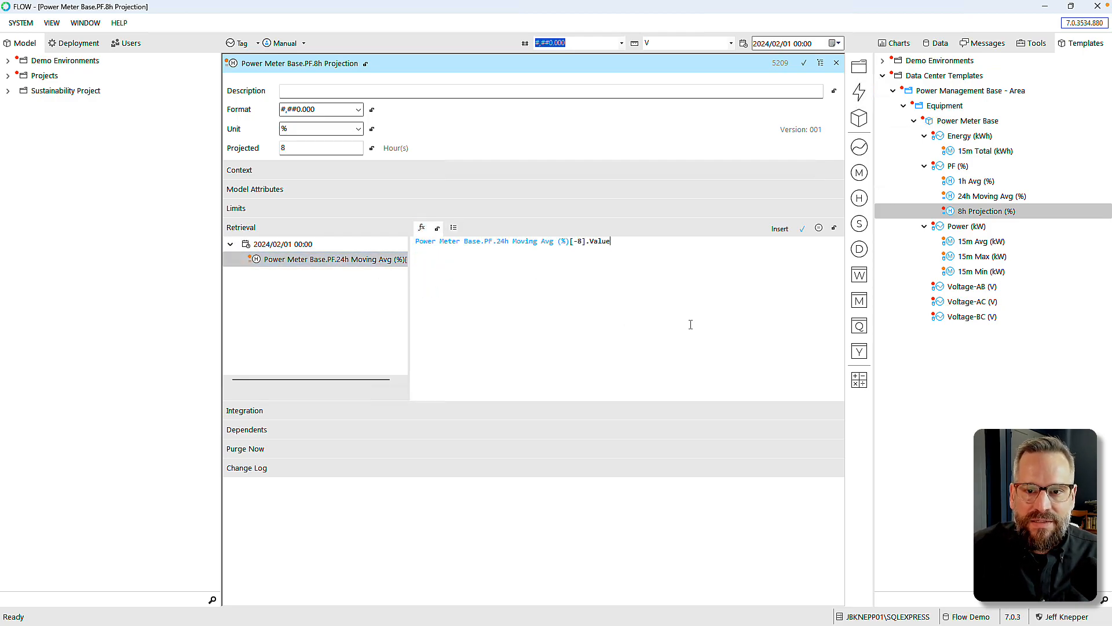
{"action": "left_click", "coordinate": [802, 230]}
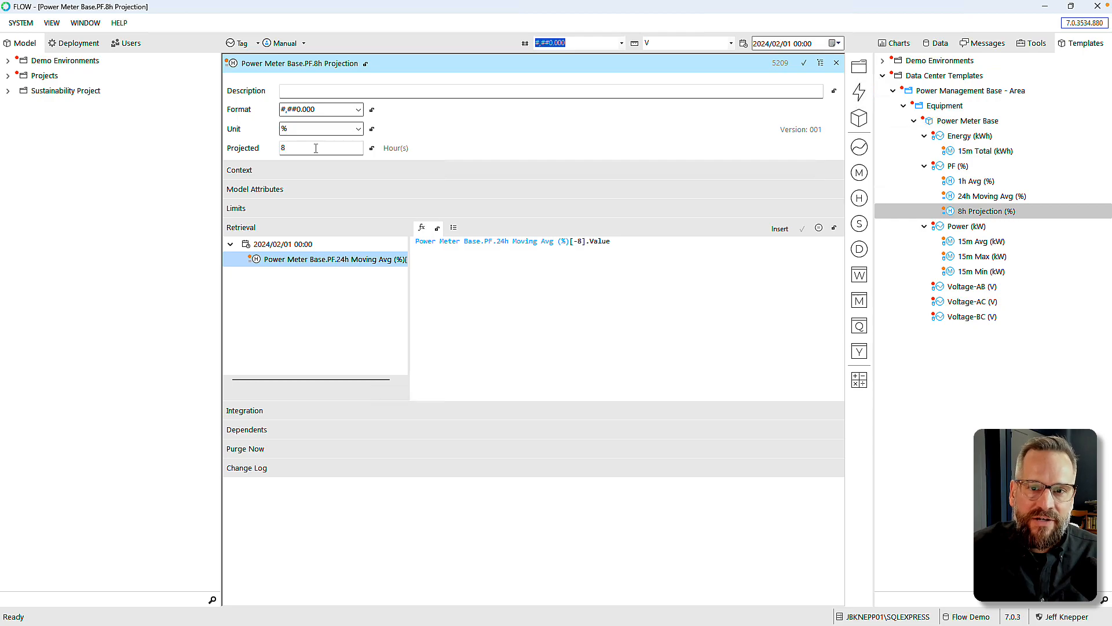
{"action": "left_click", "coordinate": [836, 64]}
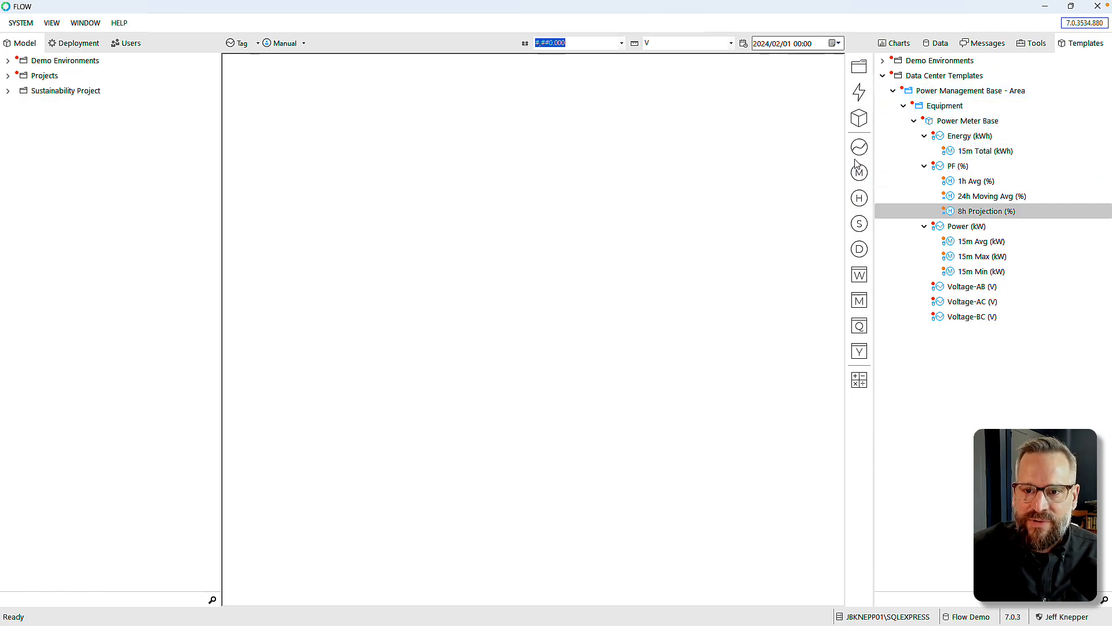
Step: Add a tag measure named Frequency to the Power Meter Base template metric
{"action": "left_click", "coordinate": [955, 137]}
{"action": "left_click", "coordinate": [942, 123]}
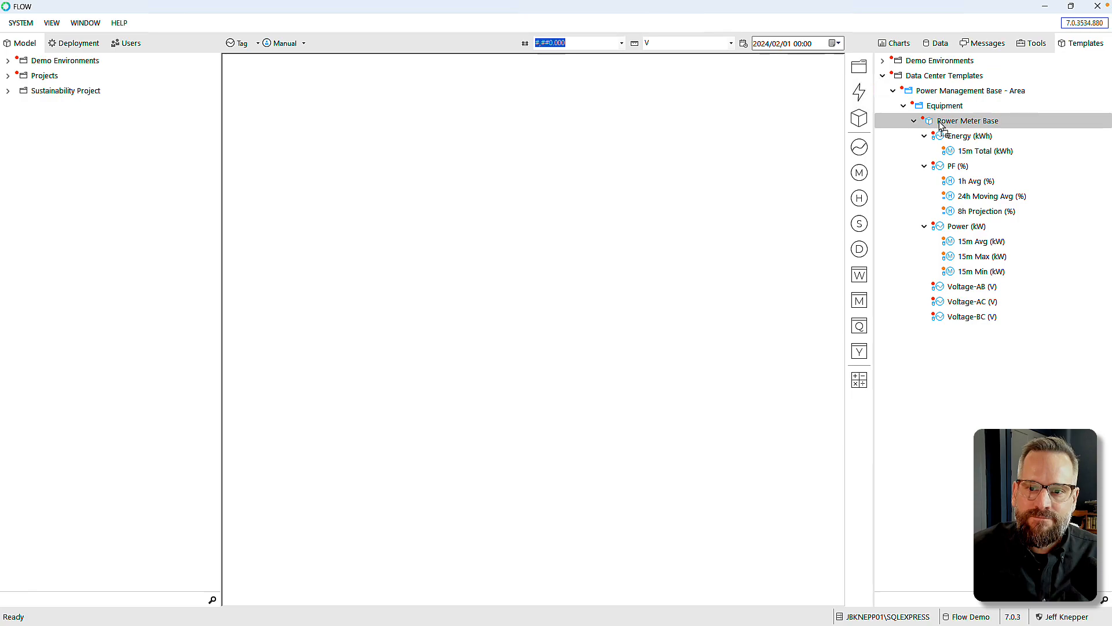
{"action": "left_click_drag", "start_coordinate": [942, 123], "coordinate": [942, 123]}
{"action": "type", "text": "Frequency"}
{"action": "key", "text": "Return"}
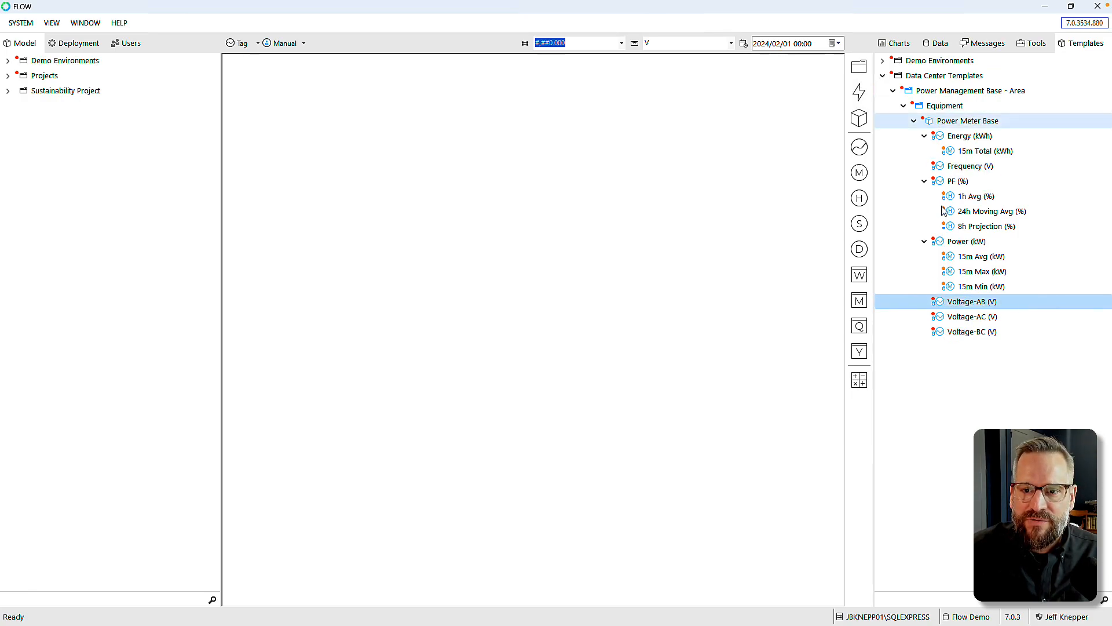
Step: Set the unit of the Frequency measure to Hz and close its configuration
{"action": "double_click", "coordinate": [942, 167]}
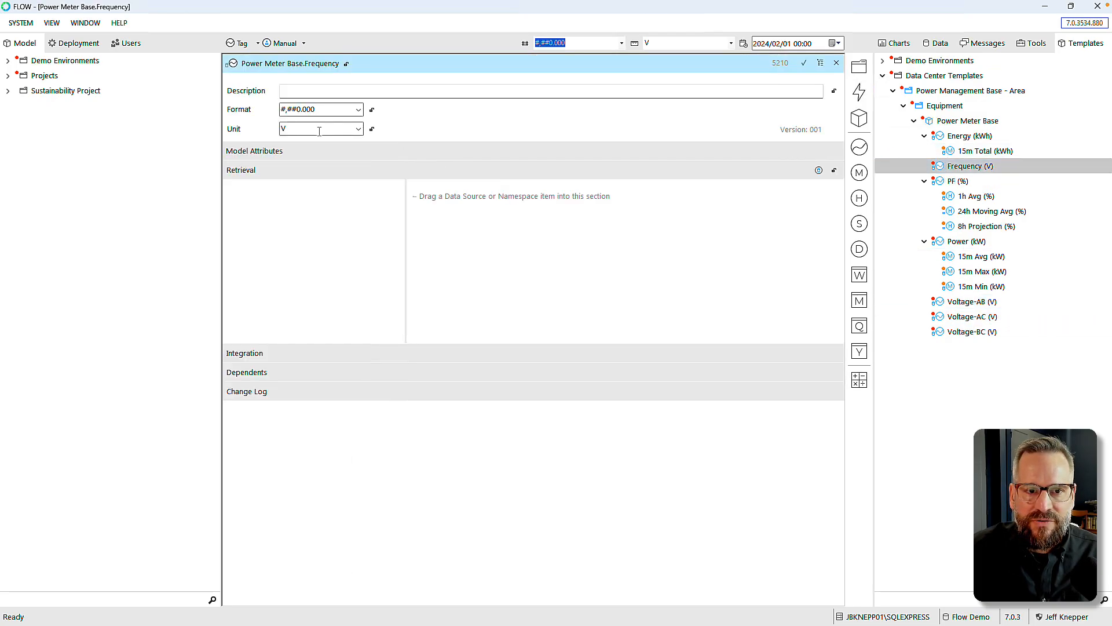
{"action": "key", "text": "BackSpace"}
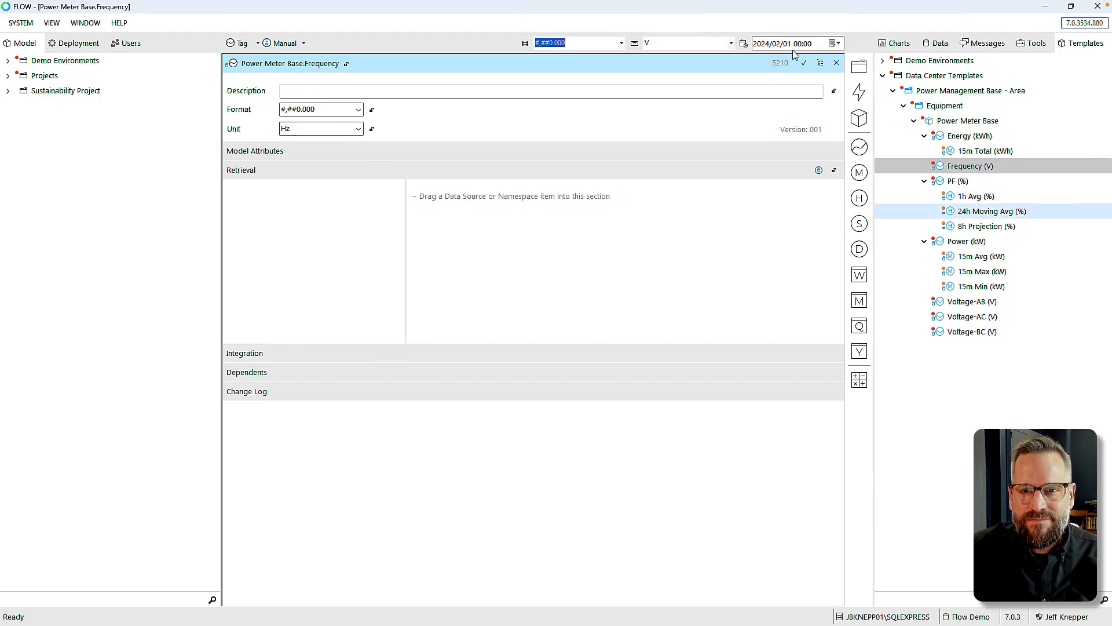
{"action": "left_click", "coordinate": [837, 63]}
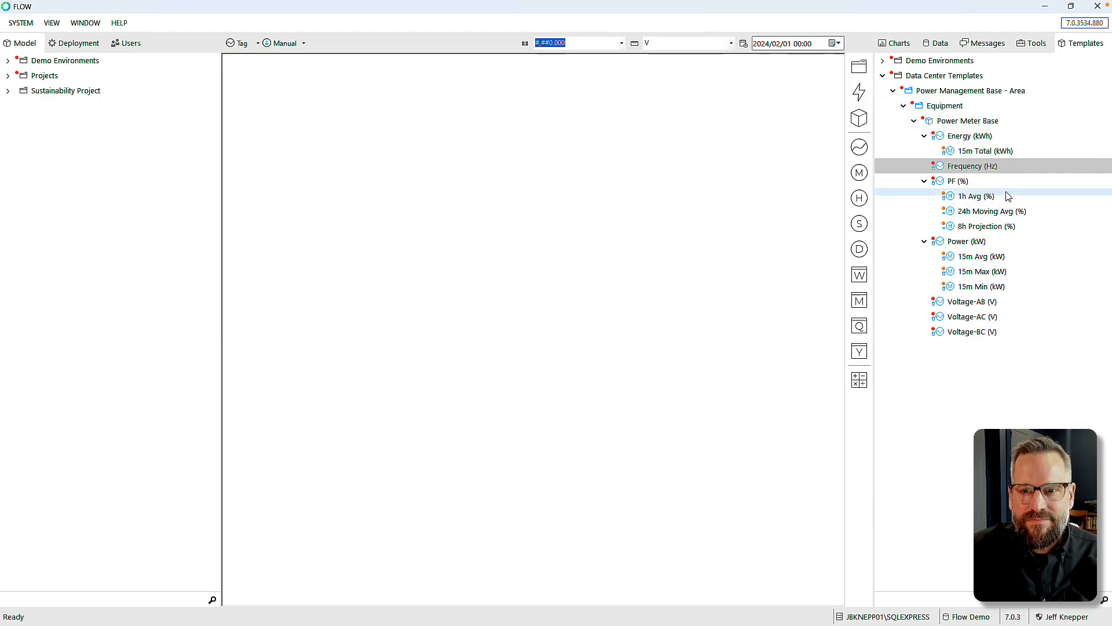
Step: Set the default unit for new measures to A and add a tag measure named Amps-A to Power Meter Base
{"action": "double_click", "coordinate": [660, 43]}
{"action": "type", "text": "A"}
{"action": "key", "text": "Tab"}
{"action": "left_click_drag", "start_coordinate": [864, 150], "coordinate": [937, 124]}
{"action": "type", "text": "A"}
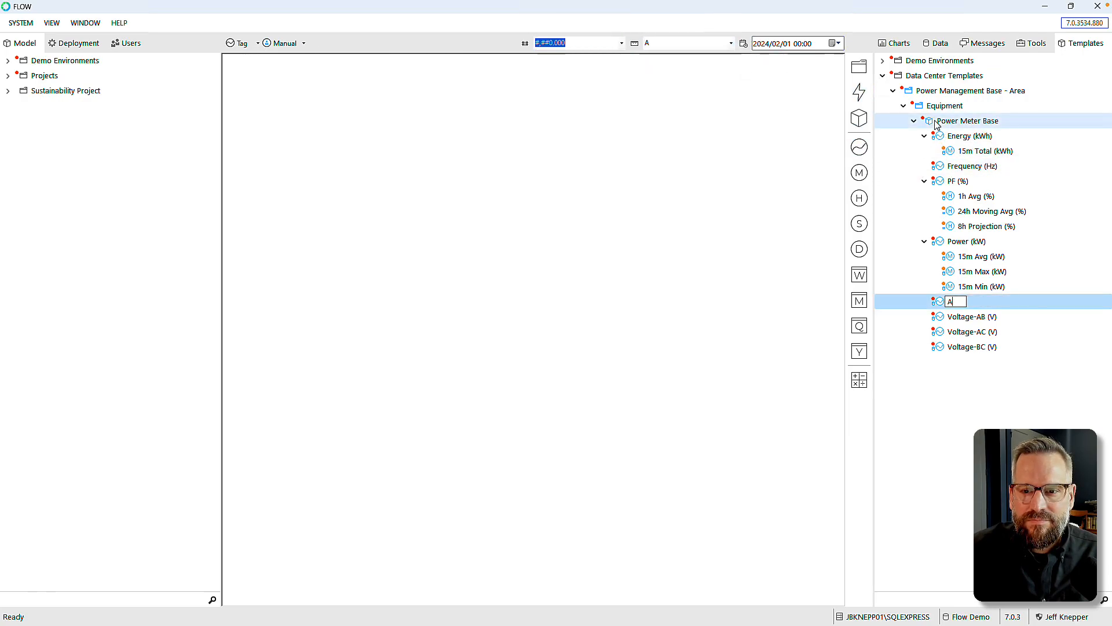
{"action": "type", "text": "mps-A"}
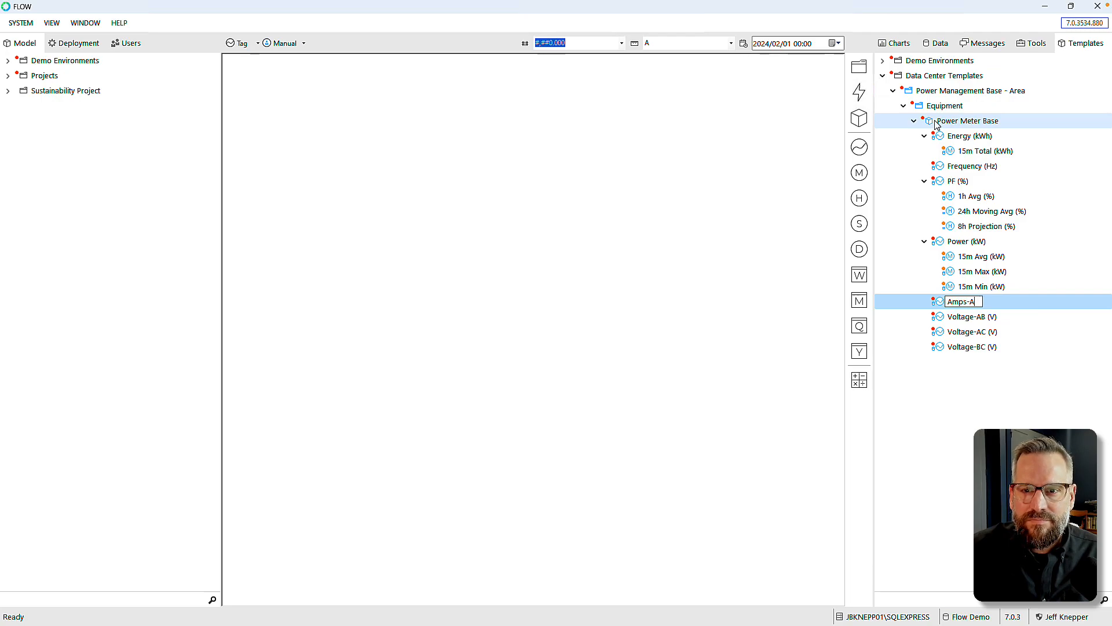
{"action": "key", "text": "Return"}
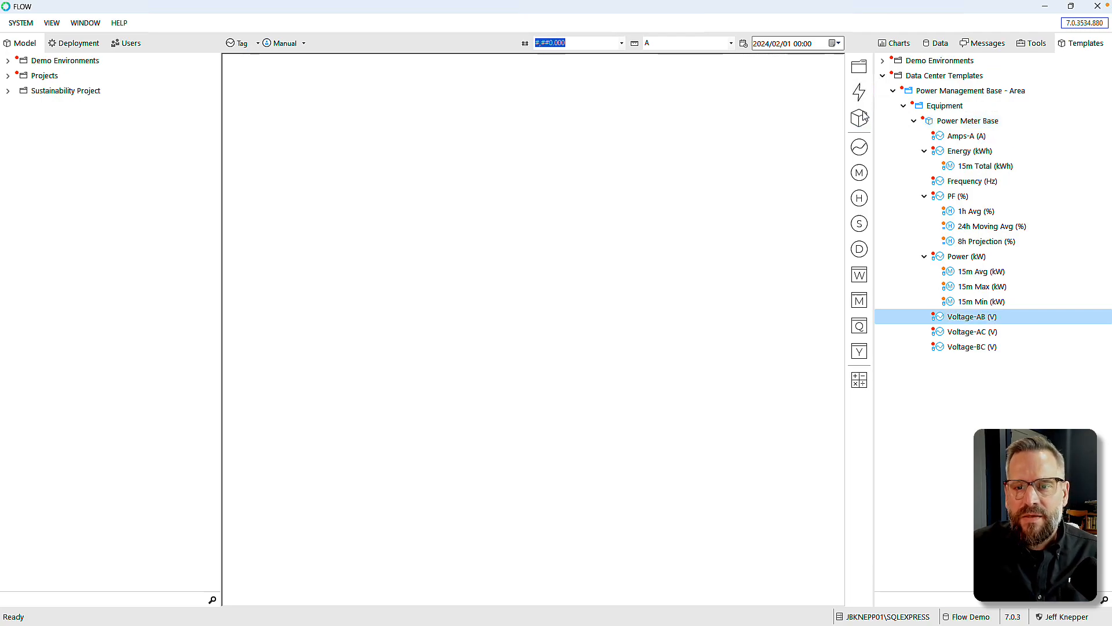
Step: Add two tag measures named Amps-B and Amps-C to the Power Meter Base template metric
{"action": "left_click", "coordinate": [932, 123]}
{"action": "left_click_drag", "start_coordinate": [930, 121], "coordinate": [929, 121]}
{"action": "type", "text": "Amps-B"}
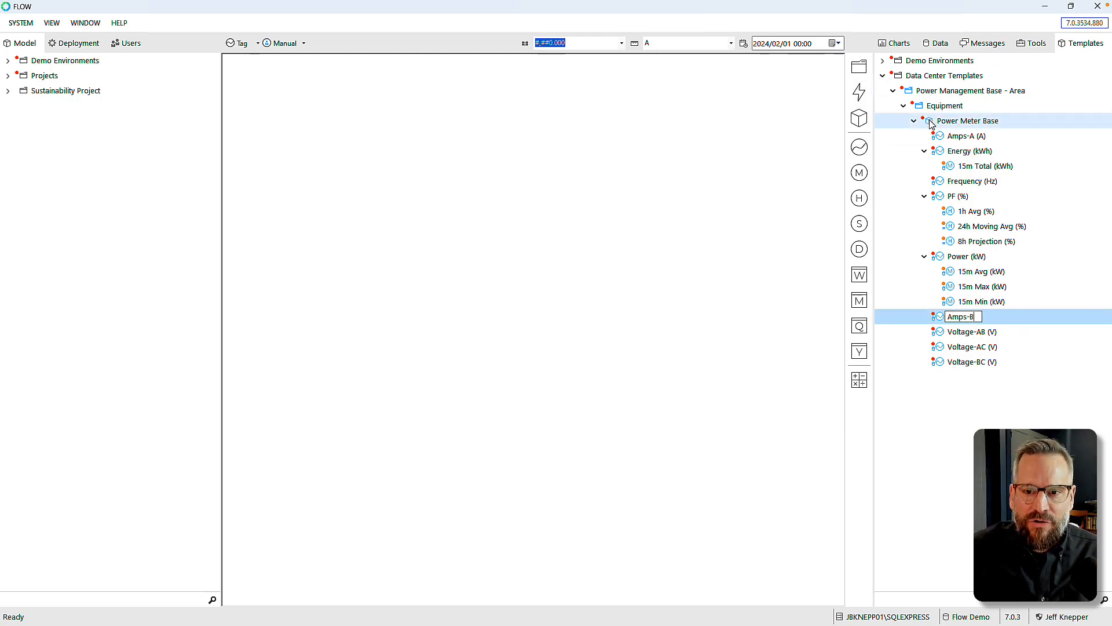
{"action": "key", "text": "Return"}
{"action": "left_click_drag", "start_coordinate": [859, 147], "coordinate": [934, 123]}
{"action": "type", "text": "Amps-C"}
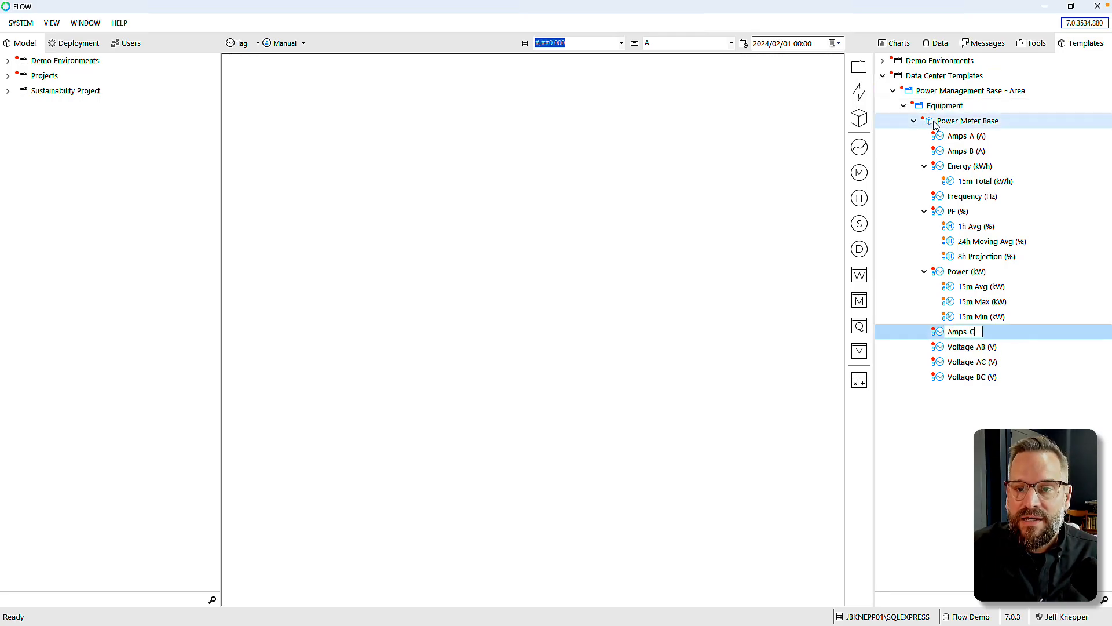
{"action": "key", "text": "Return"}
Step: Add a tag measure named Amps-G to the Power Meter Base template metric
{"action": "left_click_drag", "start_coordinate": [859, 147], "coordinate": [945, 123]}
{"action": "type", "text": "Amps-"}
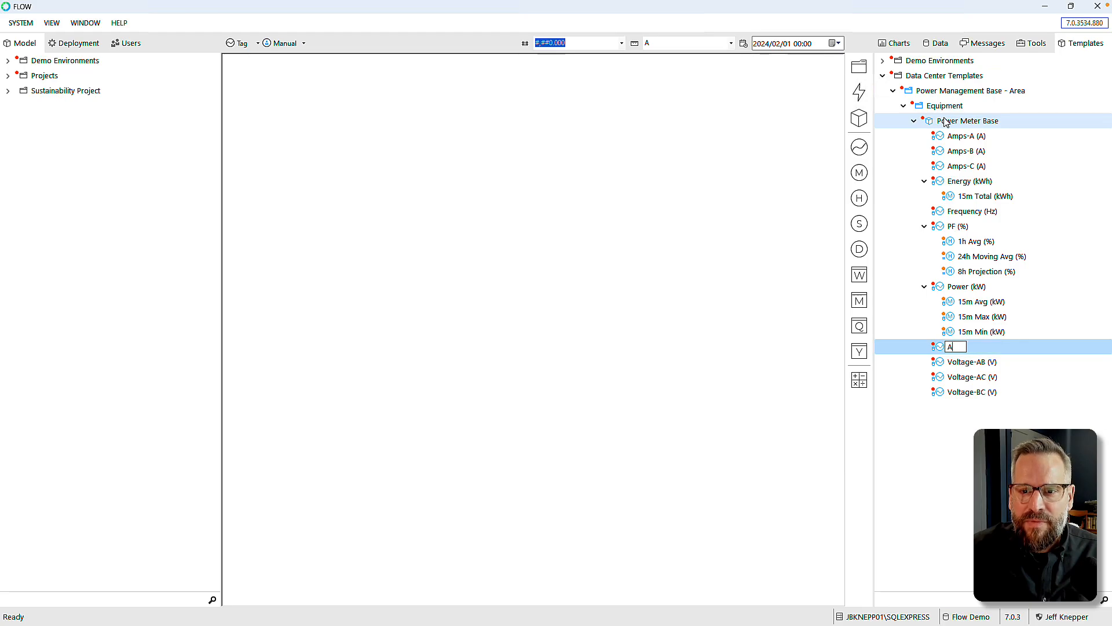
{"action": "type", "text": "G"}
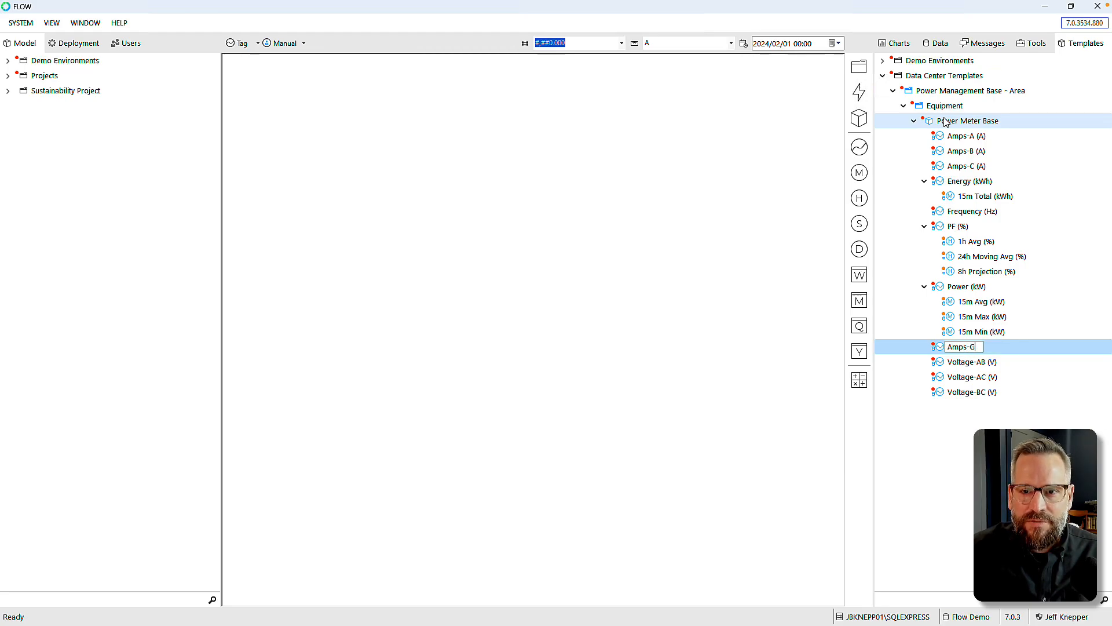
{"action": "key", "text": "Return"}
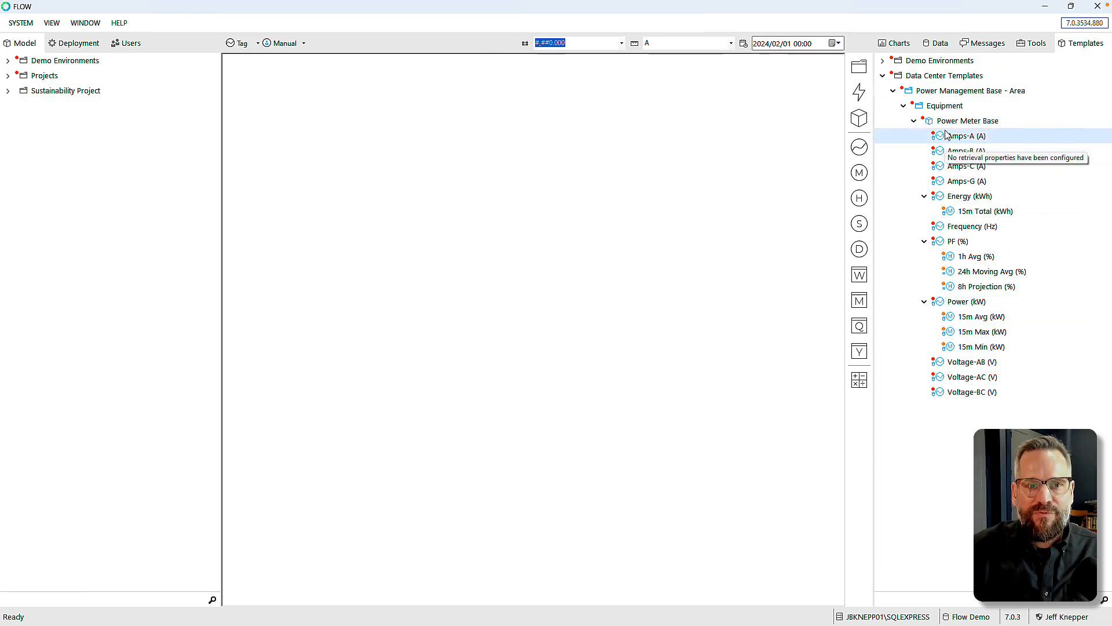
Step: Browse the Power Management namespace of the Canary data source to examine how the A1 power meter tags are named
{"action": "left_click", "coordinate": [936, 43]}
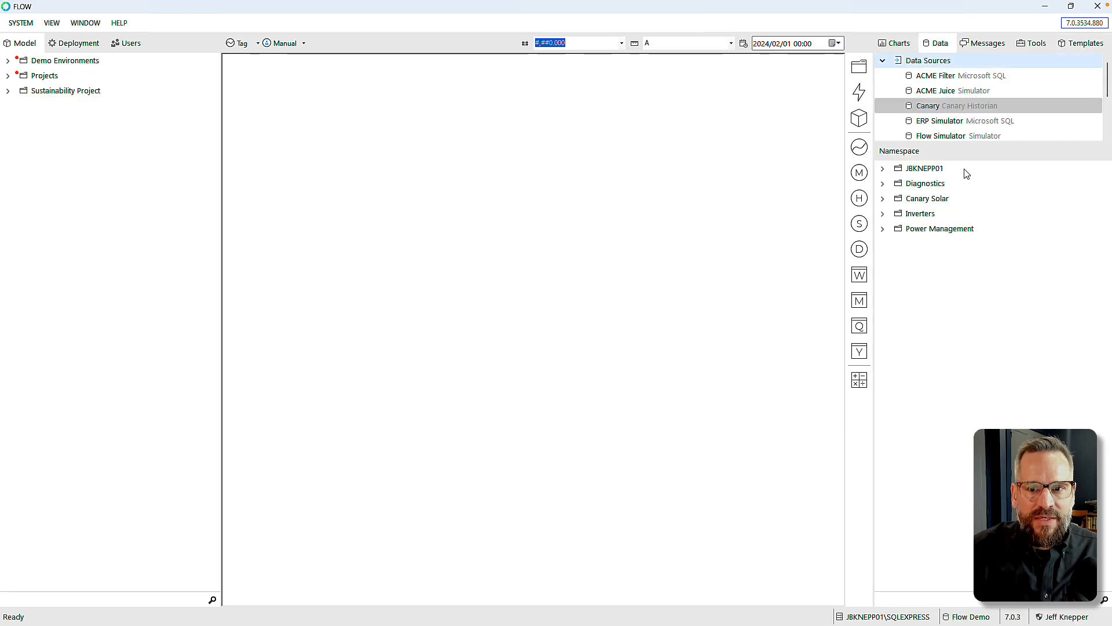
{"action": "left_click", "coordinate": [928, 108]}
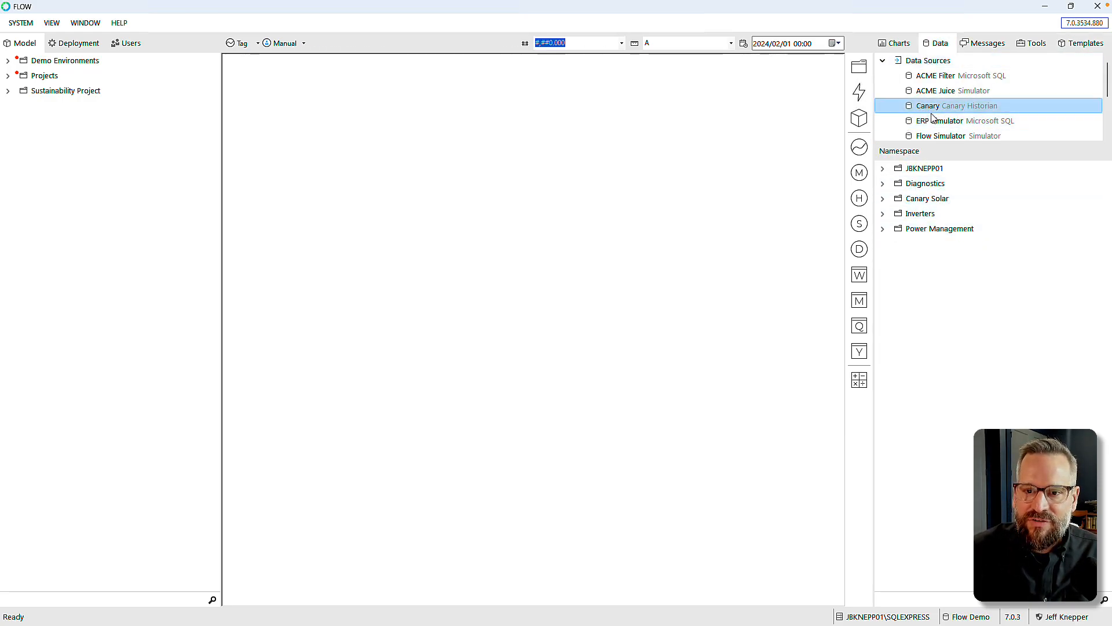
{"action": "left_click", "coordinate": [882, 229]}
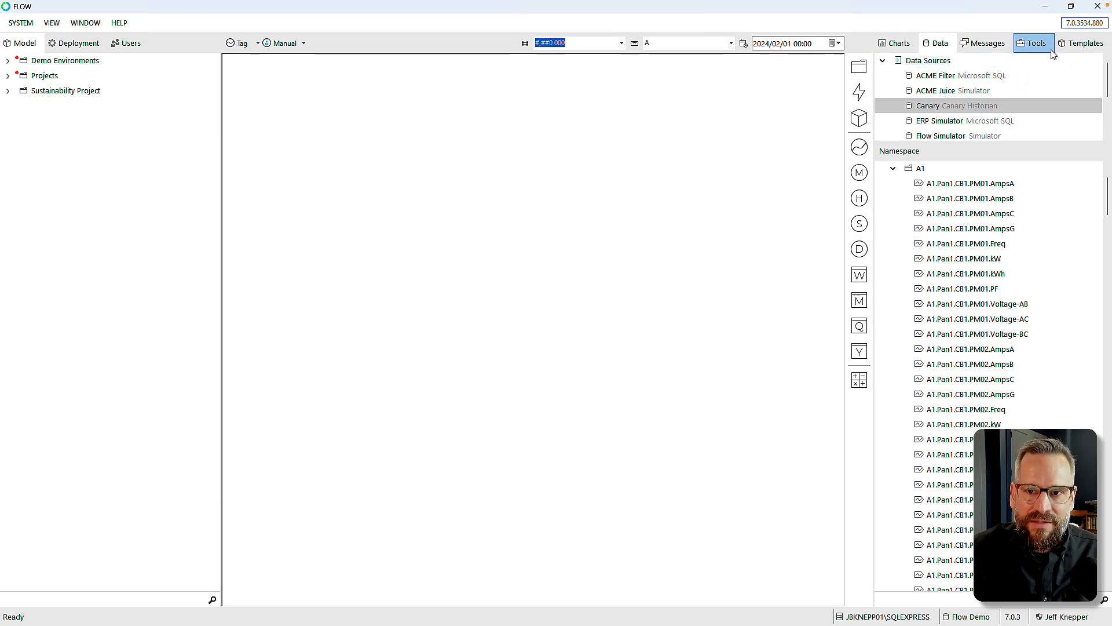
Step: Open the Power Meter Base template's configuration and set its instantiated name to Area Panel CB PM followed by an empty ModelAttribute("") placeholder
{"action": "left_click", "coordinate": [1084, 44]}
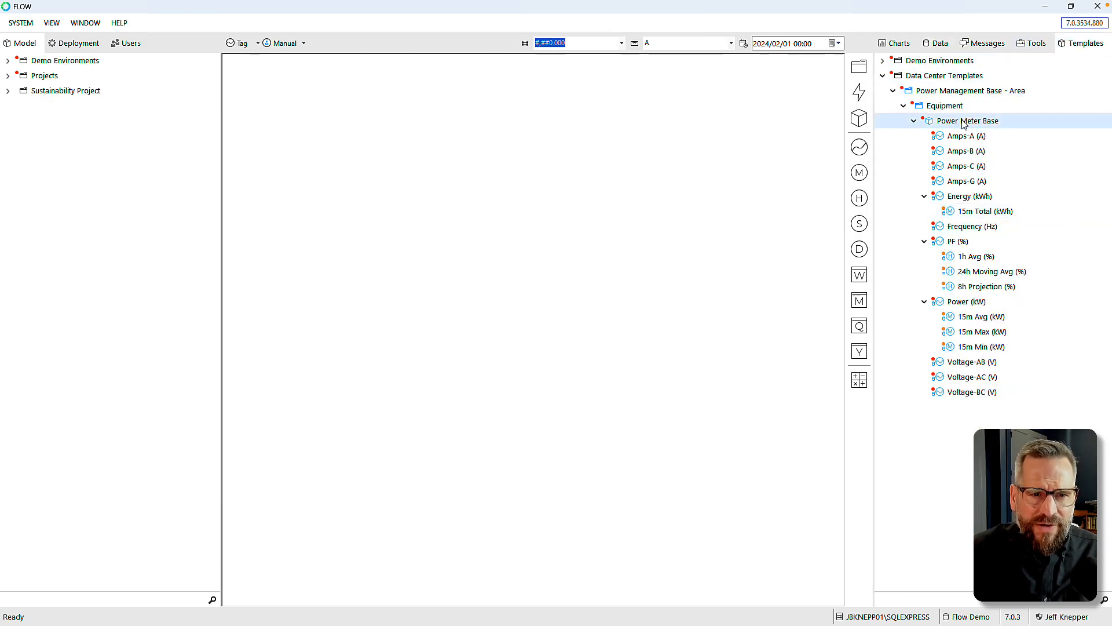
{"action": "double_click", "coordinate": [967, 121]}
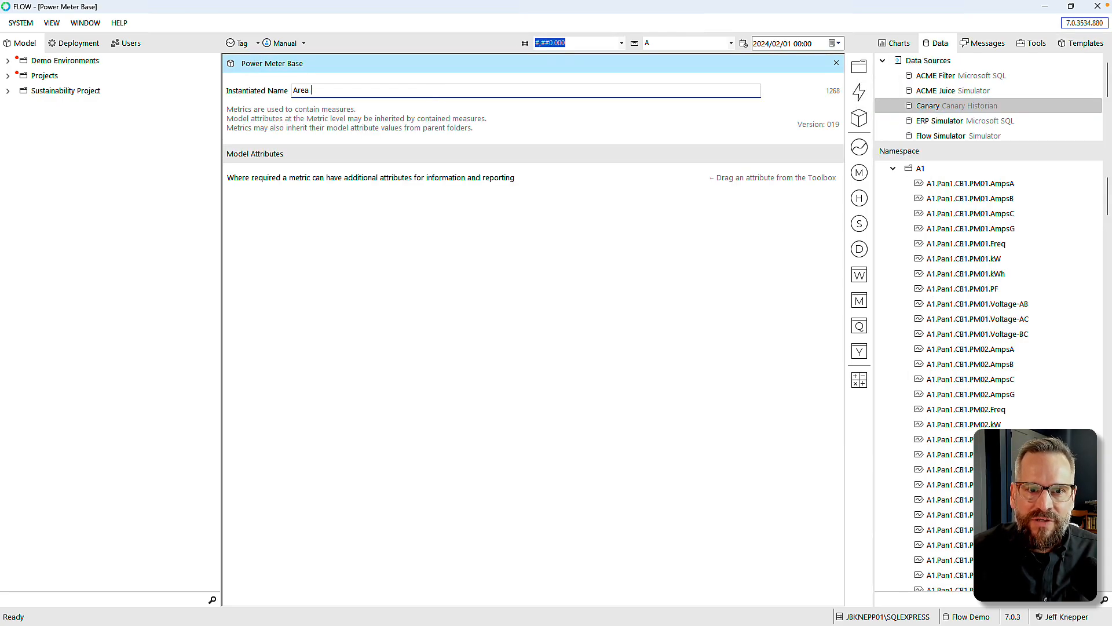
{"action": "type", "text": "Area Panel CB PM [("}
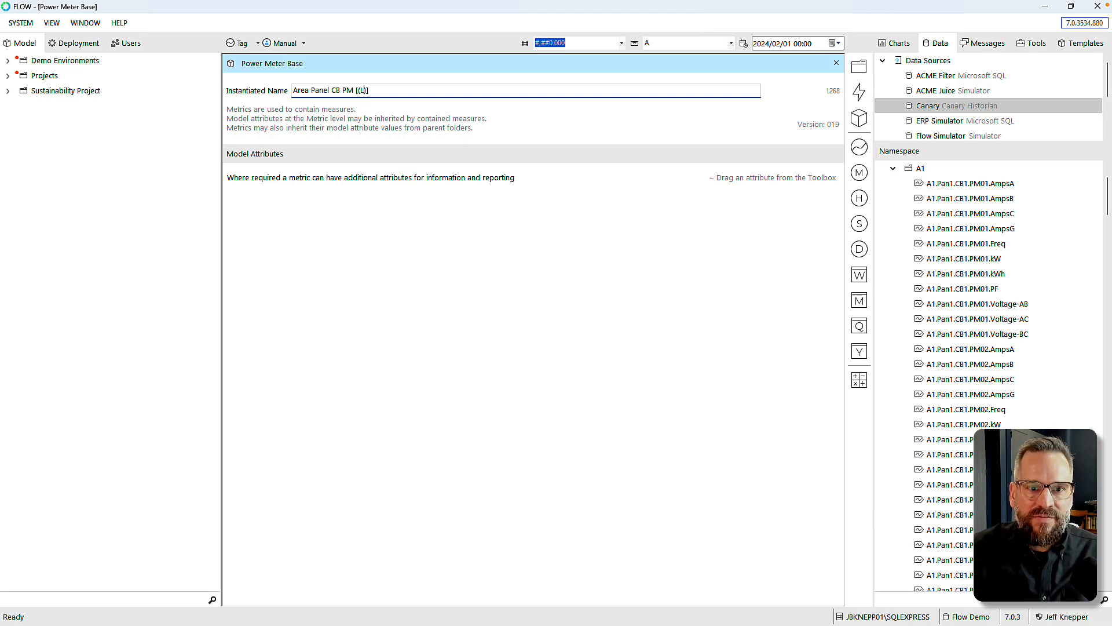
{"action": "type", "text": "\"\""}
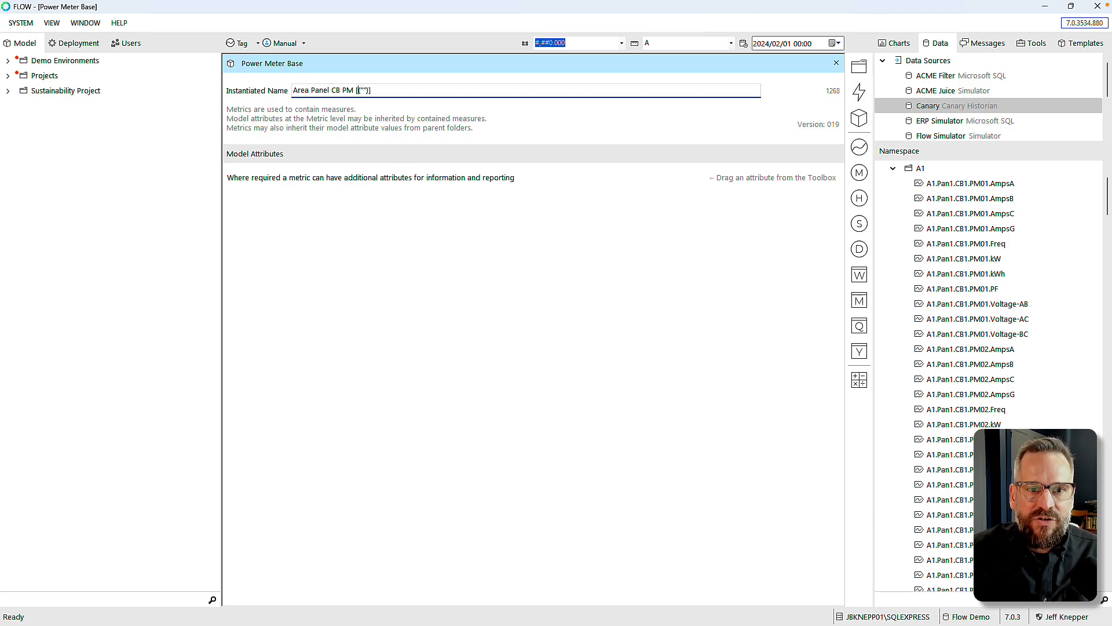
{"action": "type", "text": "ModelAttribu"}
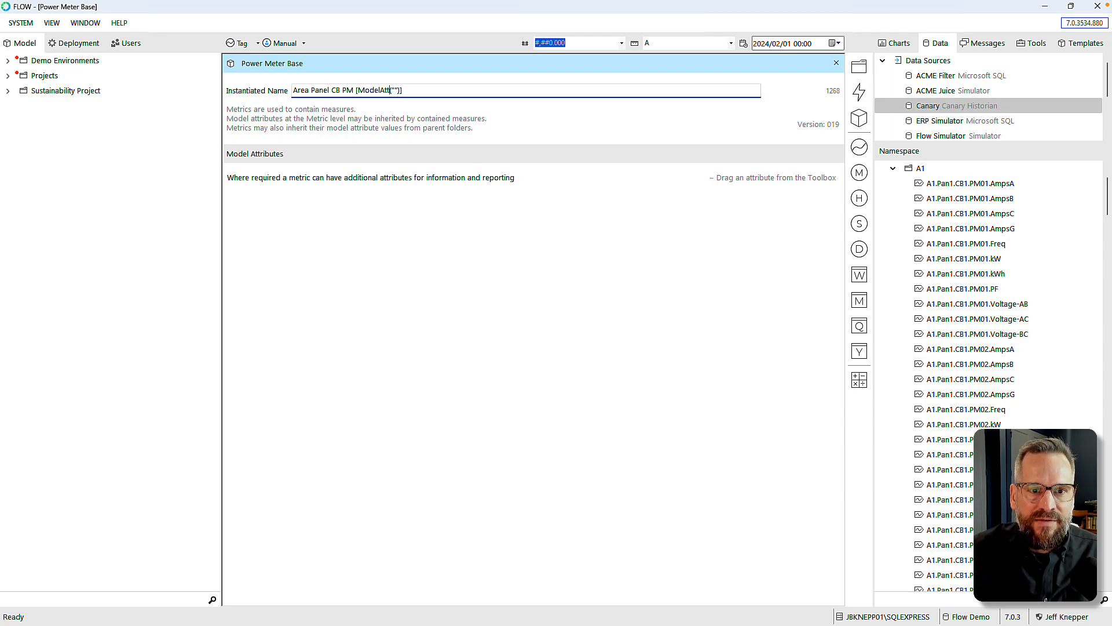
{"action": "type", "text": "te"}
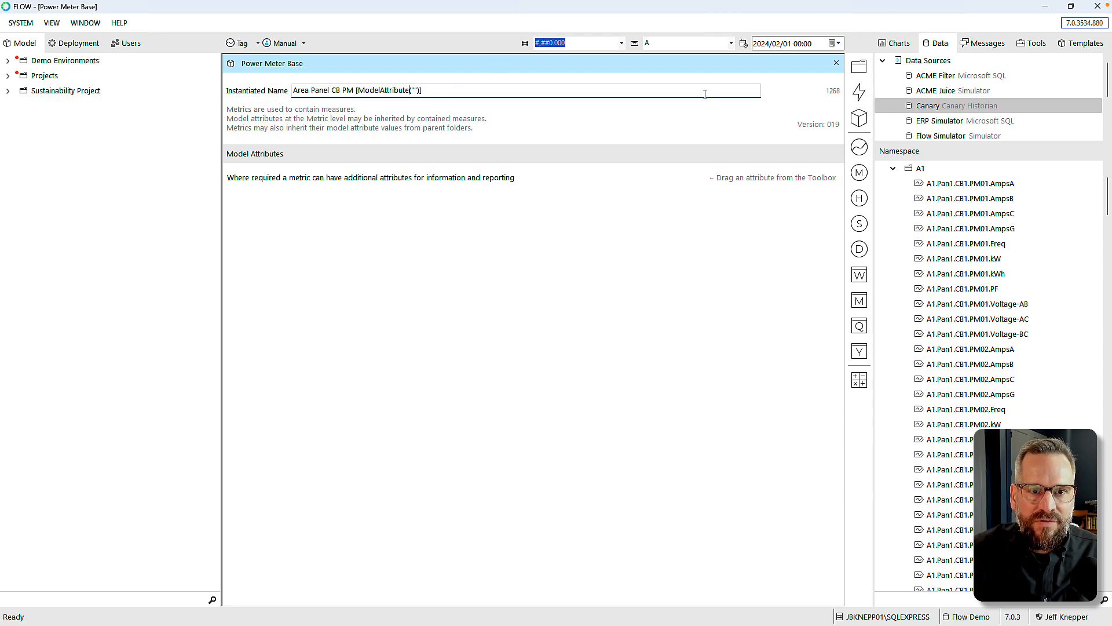
{"action": "left_click", "coordinate": [1036, 44]}
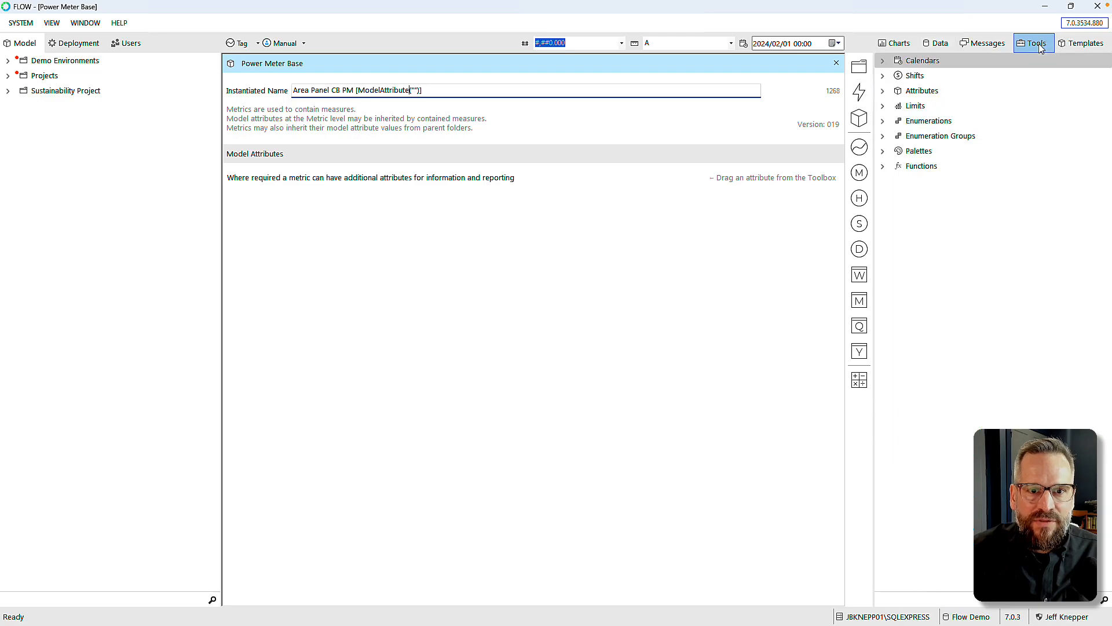
{"action": "left_click", "coordinate": [884, 92]}
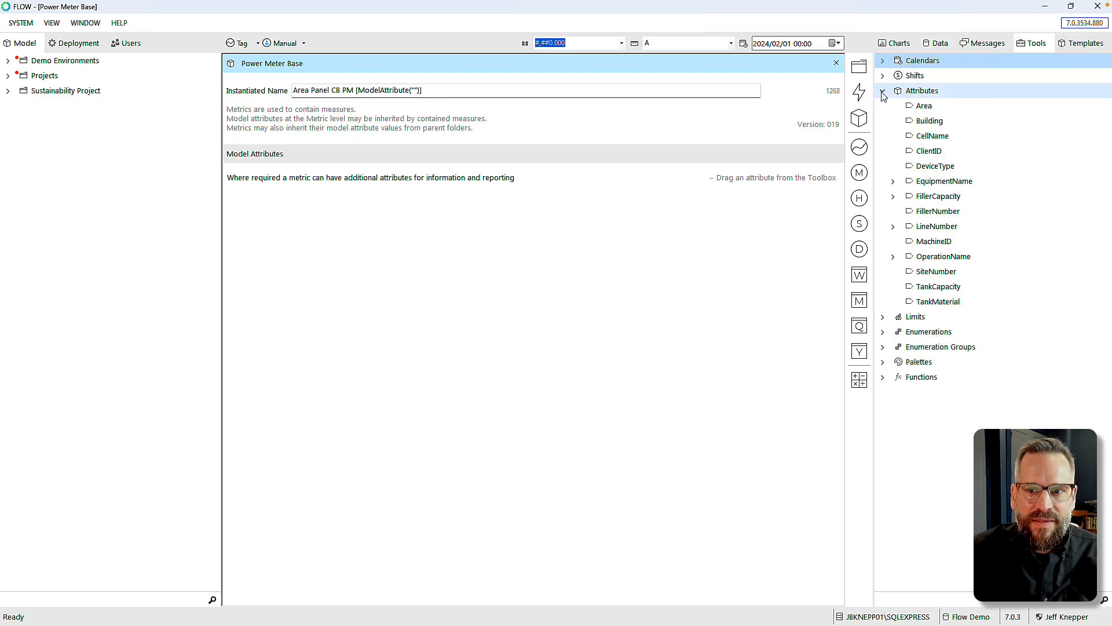
{"action": "left_click", "coordinate": [923, 110]}
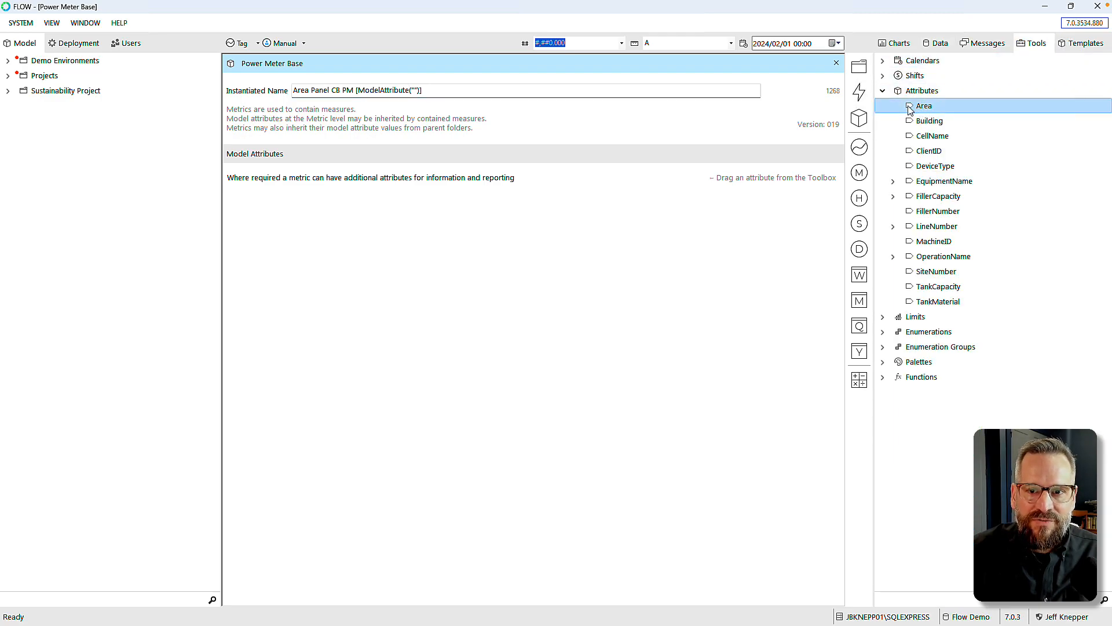
{"action": "left_click_drag", "start_coordinate": [910, 110], "coordinate": [246, 203]}
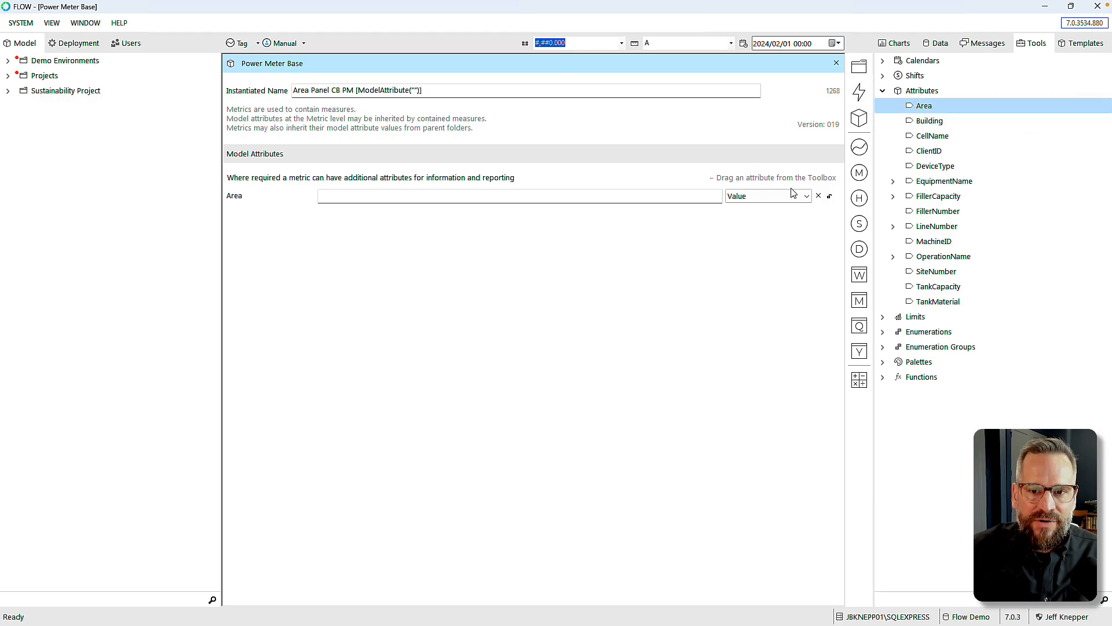
{"action": "left_click", "coordinate": [819, 198]}
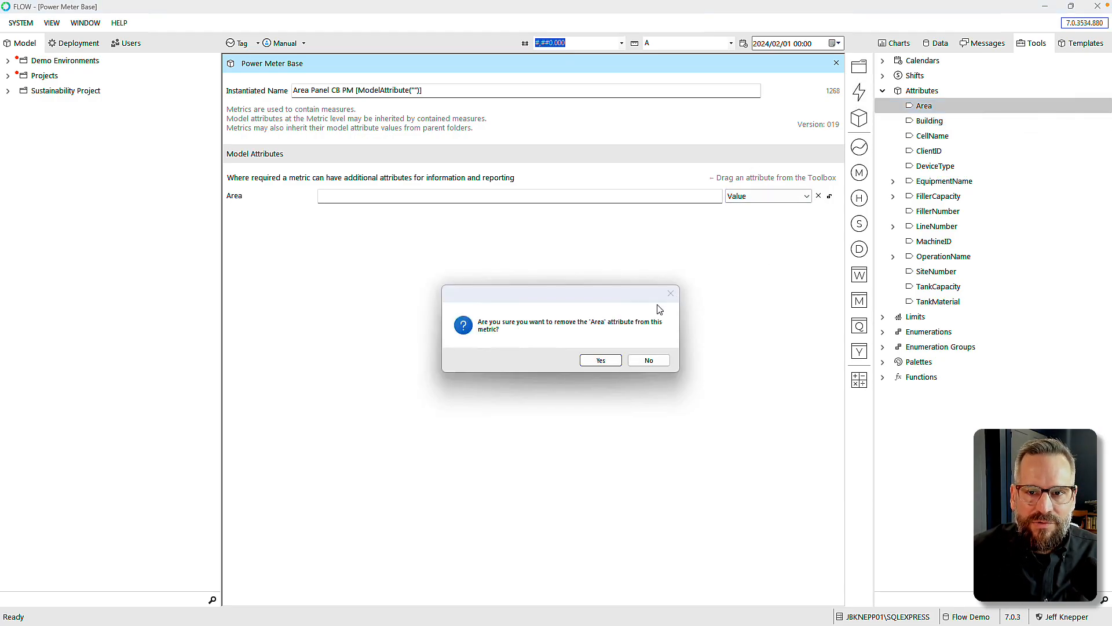
{"action": "left_click", "coordinate": [599, 361]}
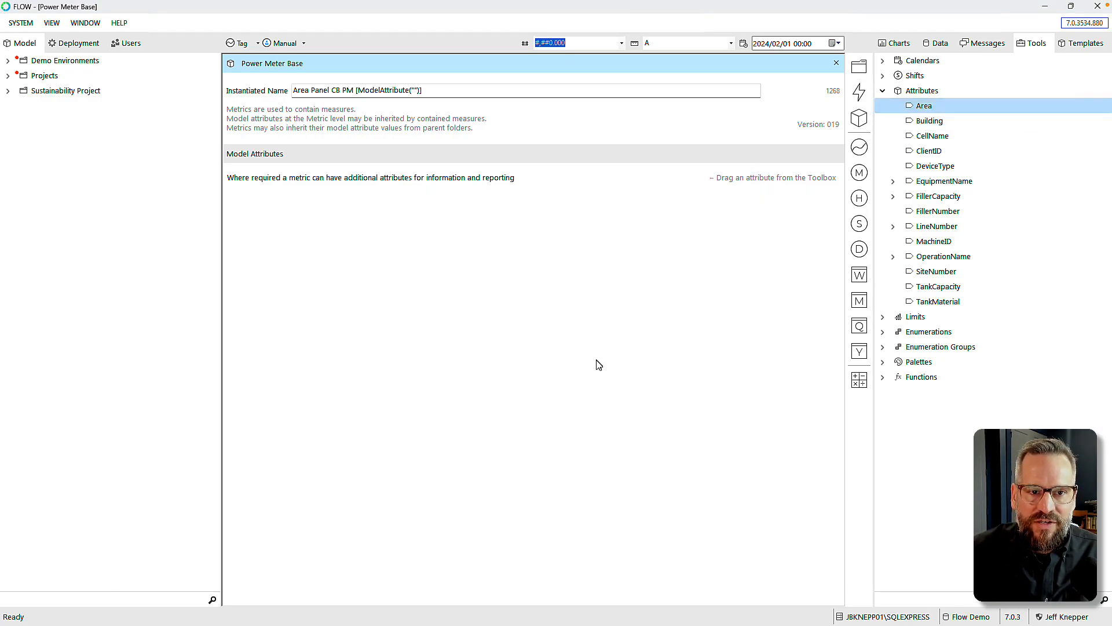
Step: Assign the Area attribute to the Power Management Base - Area template folder for Power Meter Base to inherit
{"action": "left_click", "coordinate": [1068, 44]}
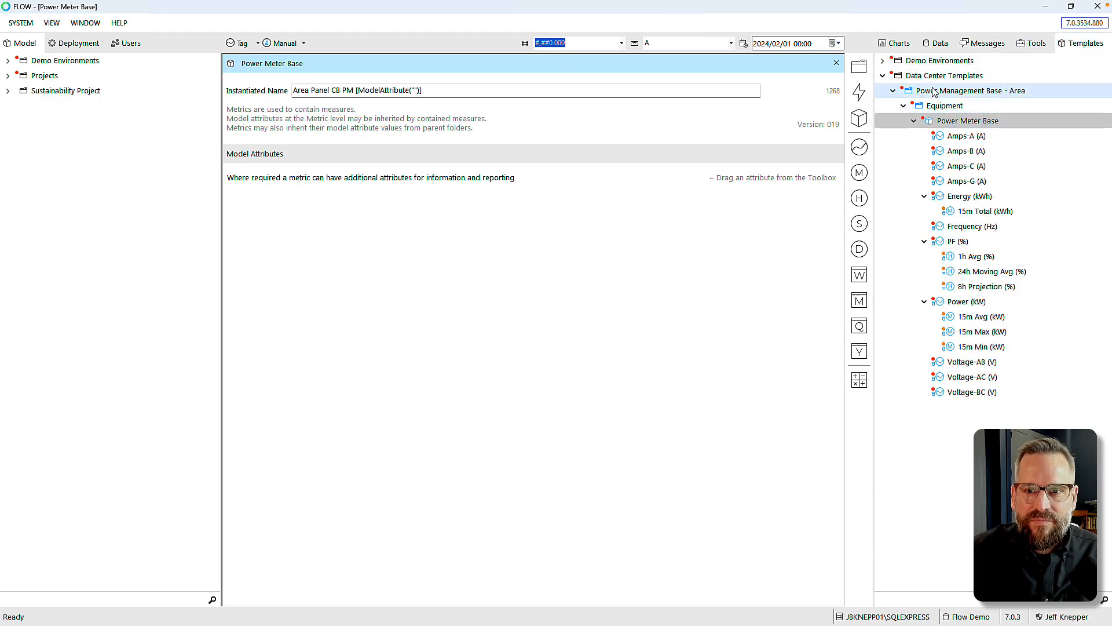
{"action": "left_click", "coordinate": [1035, 45]}
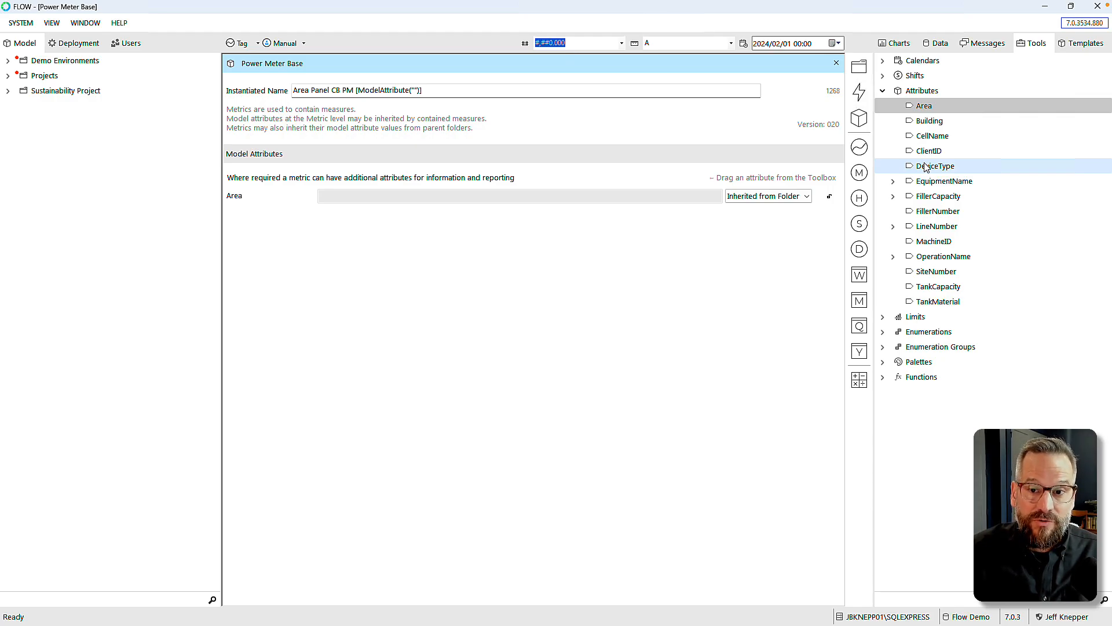
Step: Create a new attribute named PMNumber and add it to Power Meter Base's model attributes
{"action": "right_click", "coordinate": [921, 93]}
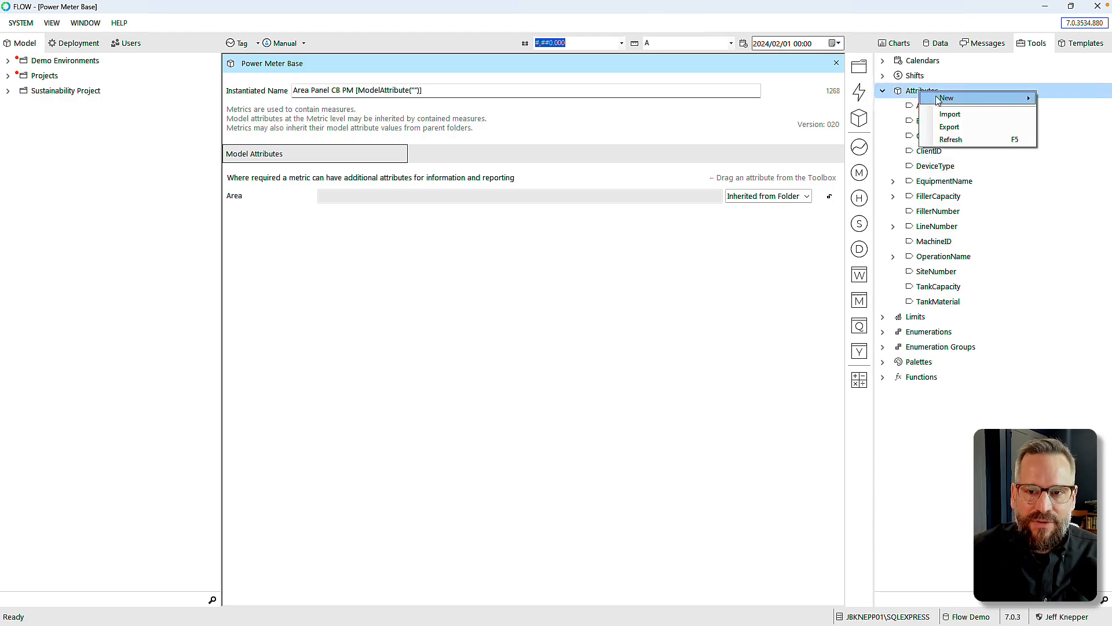
{"action": "left_click", "coordinate": [902, 102]}
{"action": "type", "text": "PMNumber"}
{"action": "key", "text": "Return"}
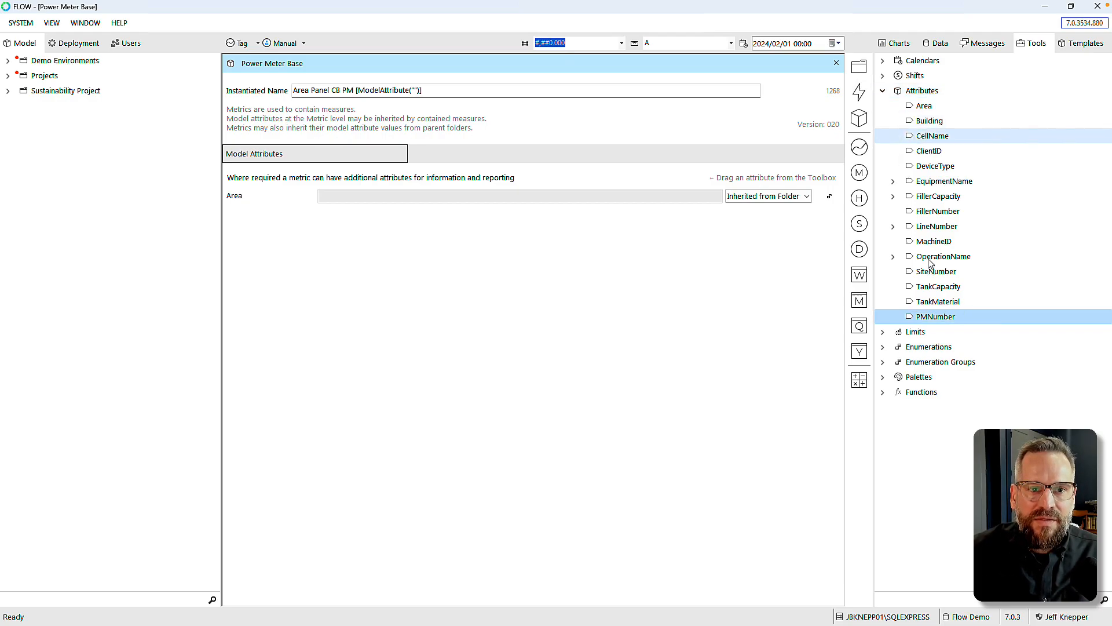
{"action": "left_click_drag", "start_coordinate": [924, 317], "coordinate": [515, 291]}
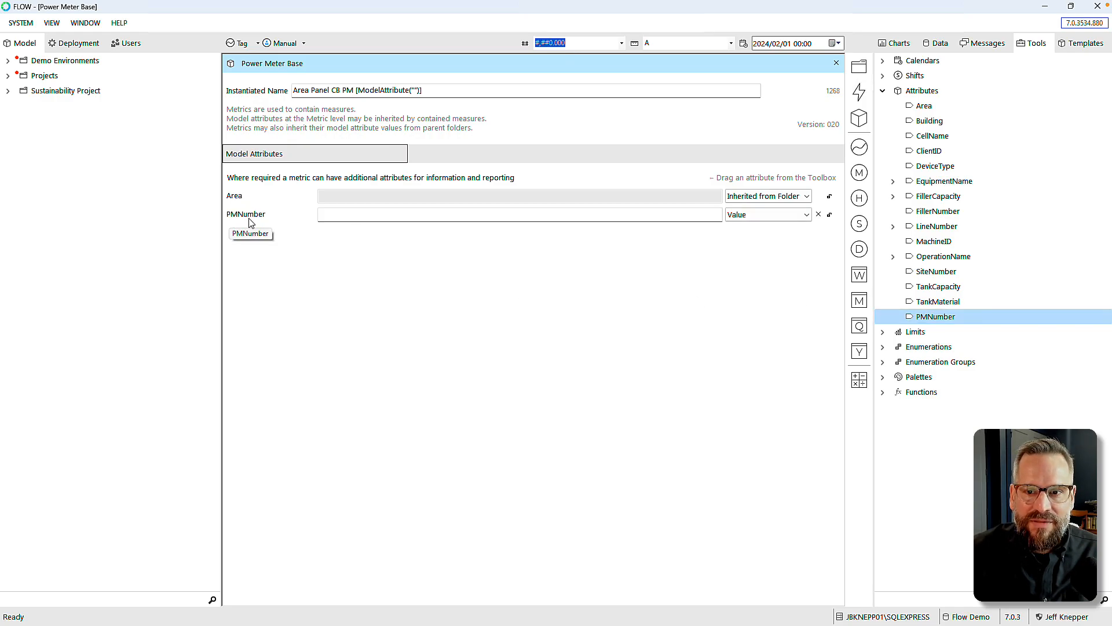
Step: Replace the space after PM in the instantiated name with a hyphen and copy the empty ModelAttribute("") placeholder
{"action": "left_click", "coordinate": [354, 91]}
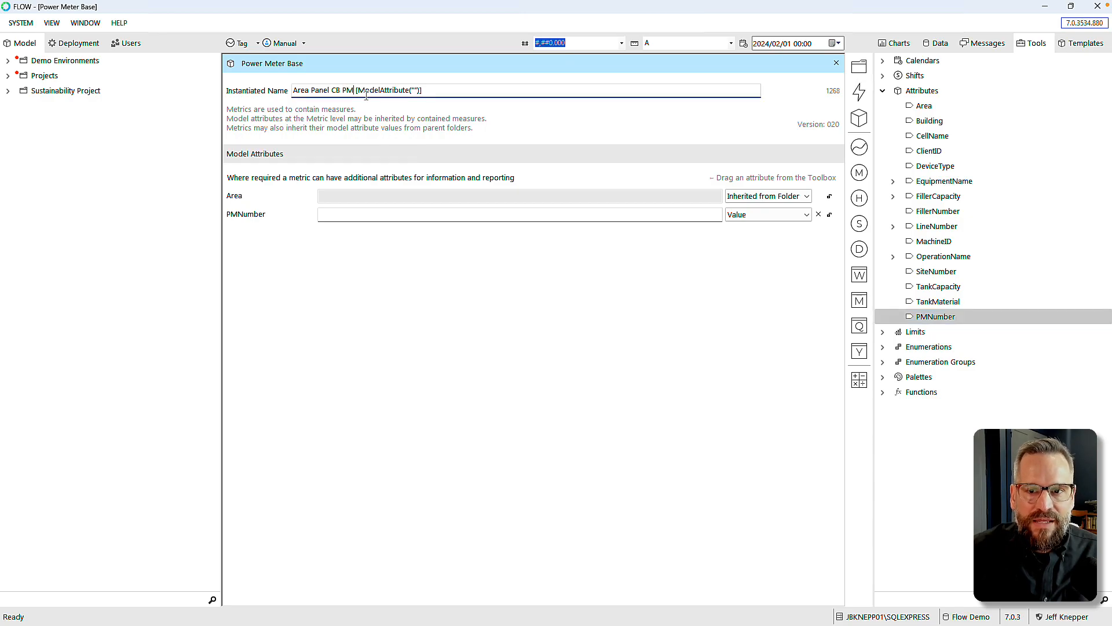
{"action": "type", "text": "-"}
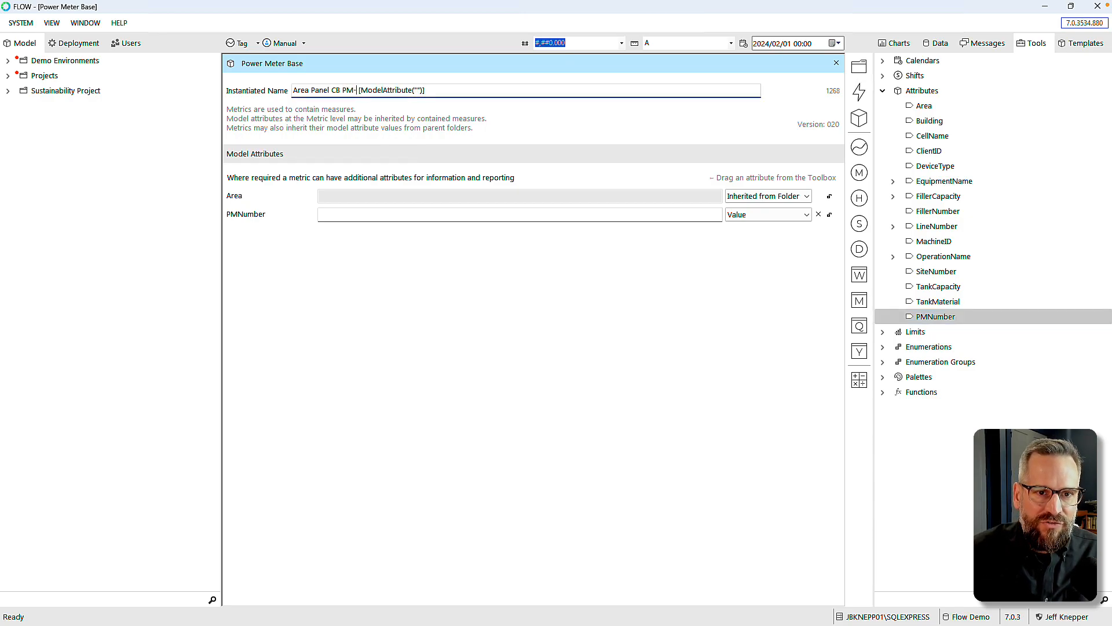
{"action": "key", "text": "BackSpace"}
{"action": "key", "text": "shift+Right"}
{"action": "key", "text": "shift+Right"}
{"action": "key", "text": "shift+Right"}
{"action": "key", "text": "shift+Right"}
{"action": "key", "text": "shift+Right"}
{"action": "key", "text": "shift+Right"}
{"action": "key", "text": "shift+Right"}
{"action": "key", "text": "shift+Right"}
{"action": "key", "text": "shift+Right"}
{"action": "key", "text": "shift+Right"}
{"action": "key", "text": "shift+Right"}
{"action": "key", "text": "shift+Right"}
{"action": "key", "text": "shift+Right"}
{"action": "key", "text": "shift+Right"}
{"action": "key", "text": "shift+Right"}
{"action": "key", "text": "shift+Right"}
{"action": "key", "text": "shift+Right"}
{"action": "key", "text": "shift+Right"}
{"action": "key", "text": "ctrl+c"}
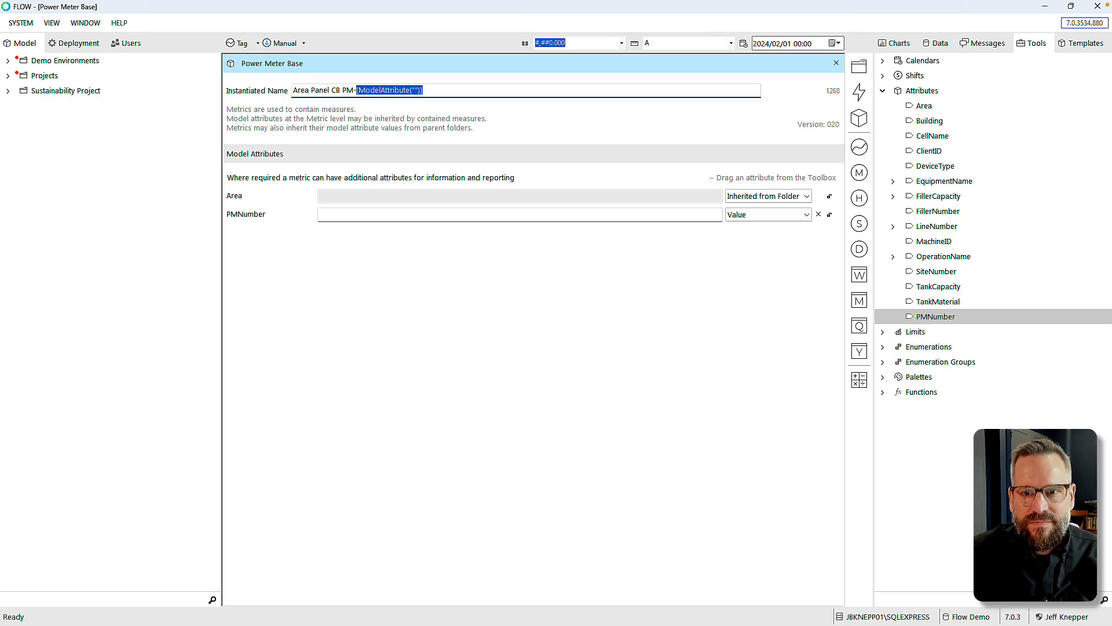
Step: Insert a hyphen and the copied placeholder after Area in the instantiated name, referencing the Area attribute
{"action": "left_click", "coordinate": [309, 90]}
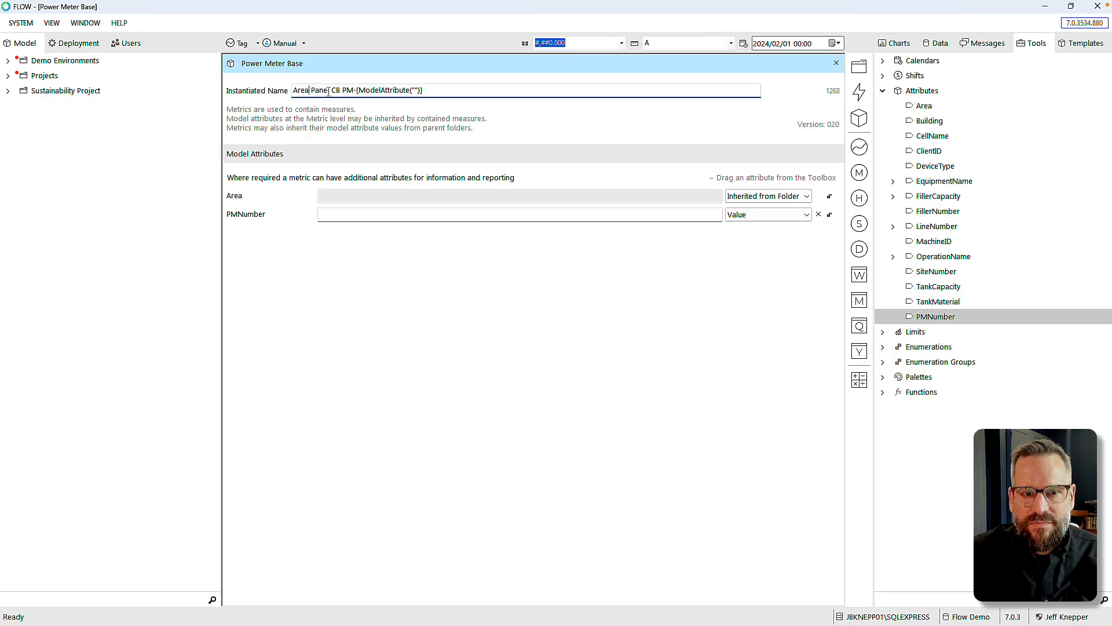
{"action": "type", "text": "-"}
{"action": "key", "text": "ctrl+v"}
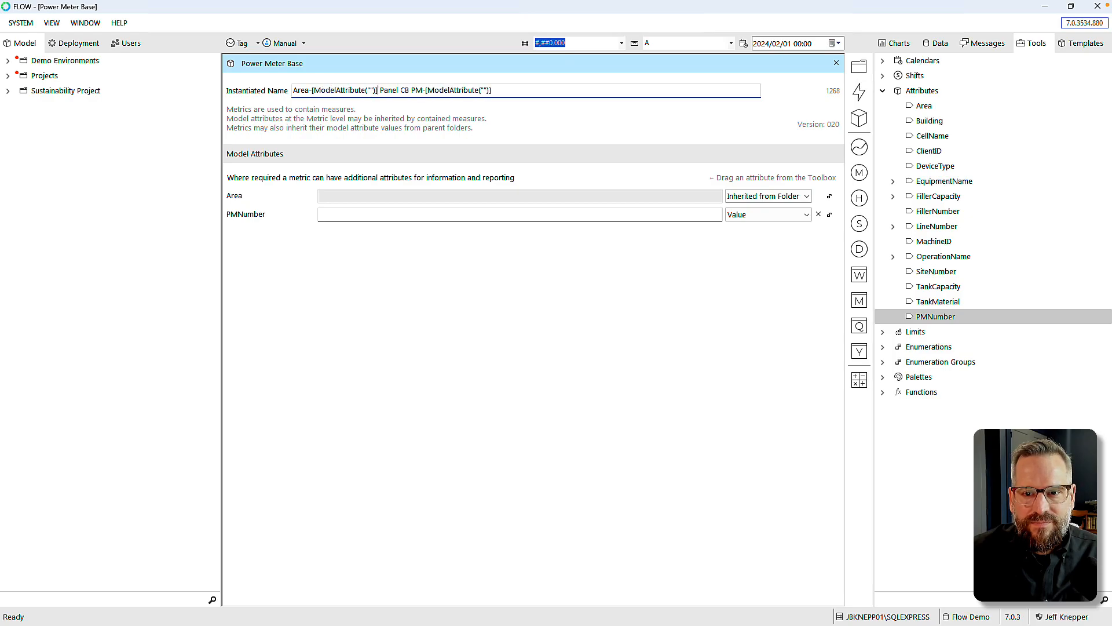
{"action": "left_click", "coordinate": [371, 92]}
{"action": "type", "text": "Area"}
Step: Fill the ModelAttribute placeholder after PM- in the instantiated name with PMNumber
{"action": "left_click", "coordinate": [502, 91]}
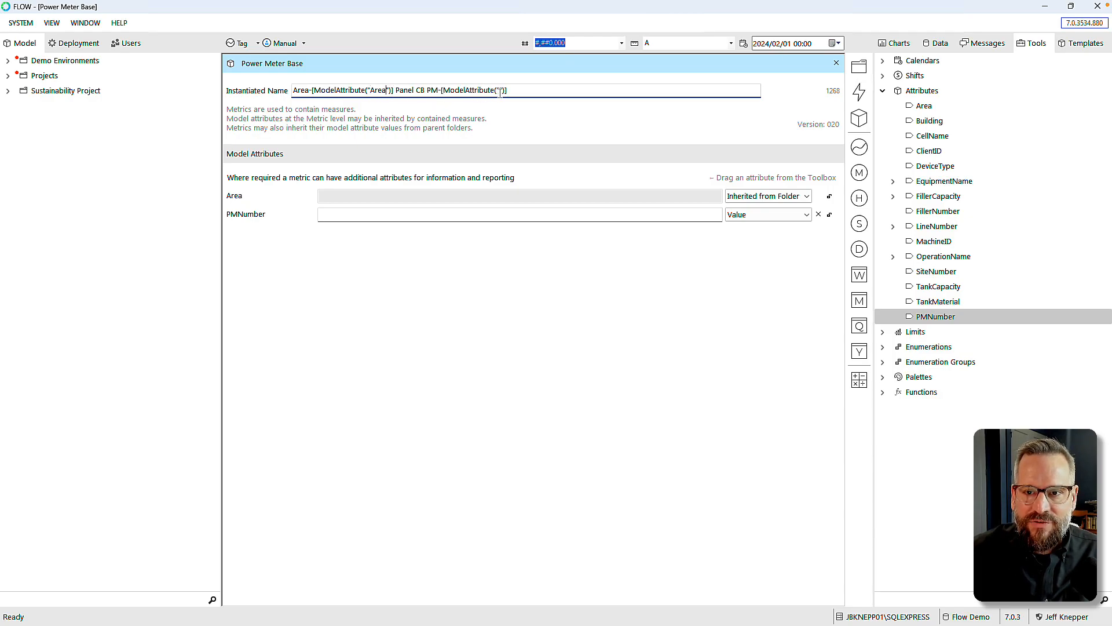
{"action": "type", "text": "PM"}
{"action": "type", "text": "Number"}
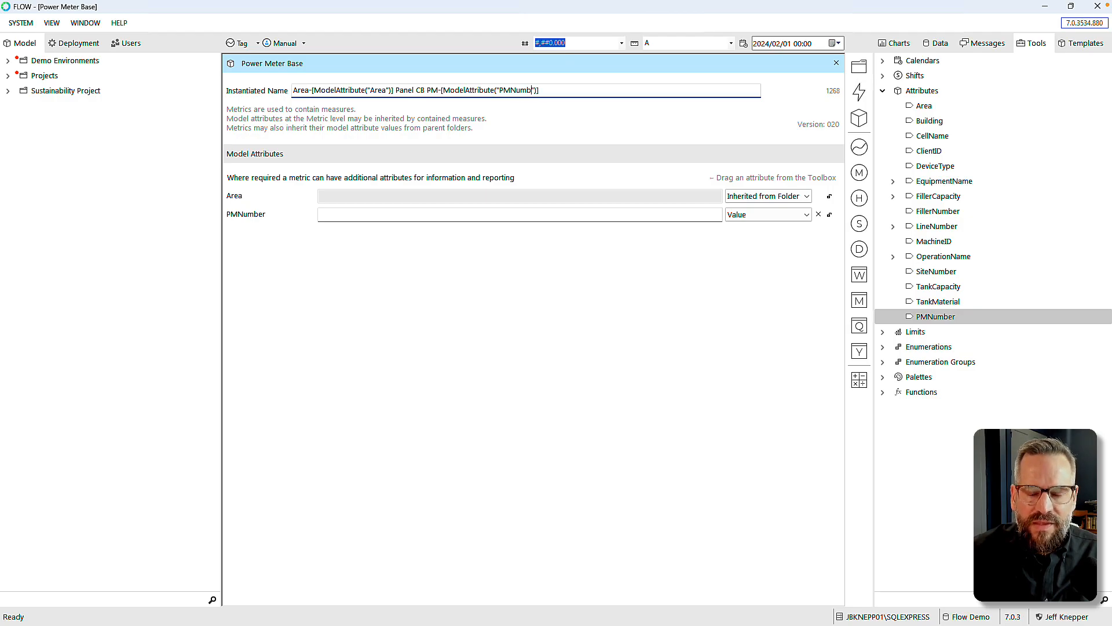
Step: Insert hyphenated ModelAttribute placeholders after Panel and CB in the instantiated name, referencing PanelNumber and CBNumber
{"action": "left_click", "coordinate": [414, 91]}
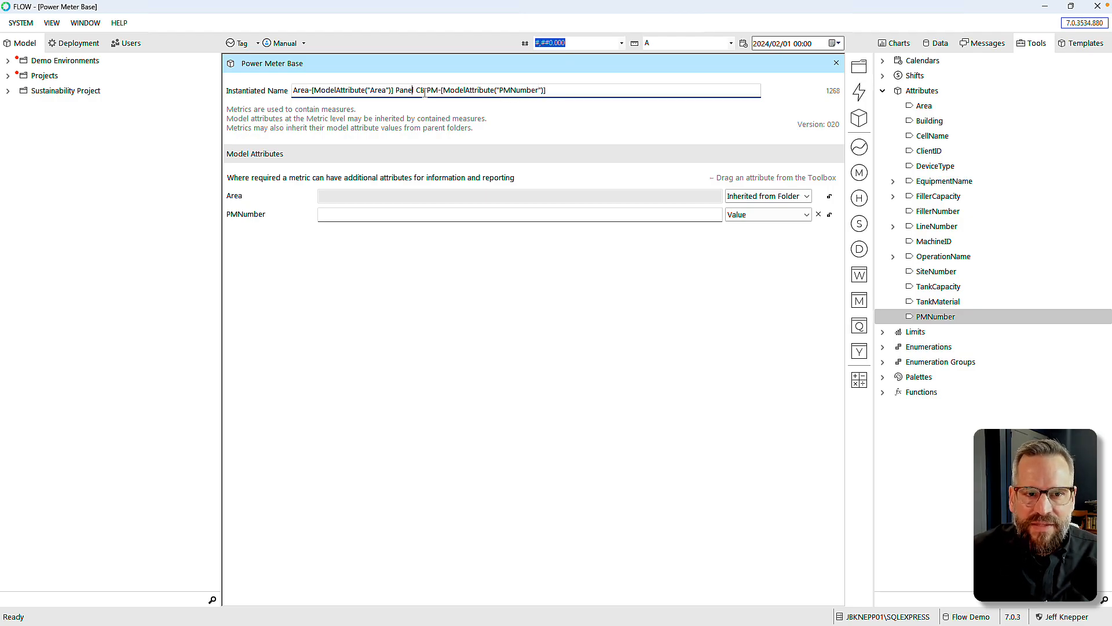
{"action": "type", "text": "-"}
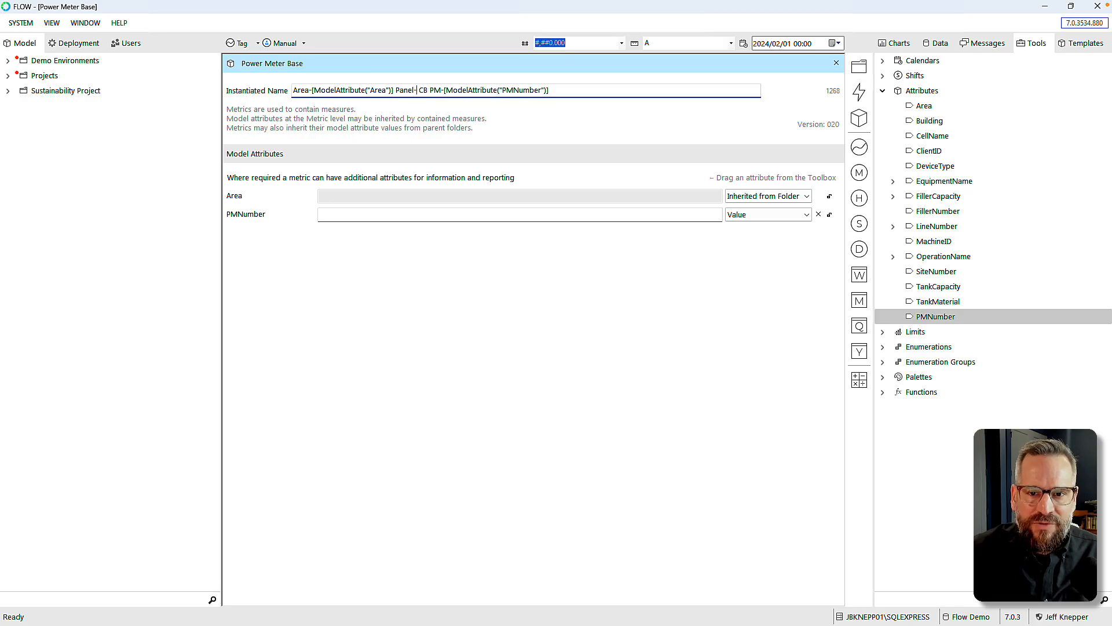
{"action": "key", "text": "ctrl+v"}
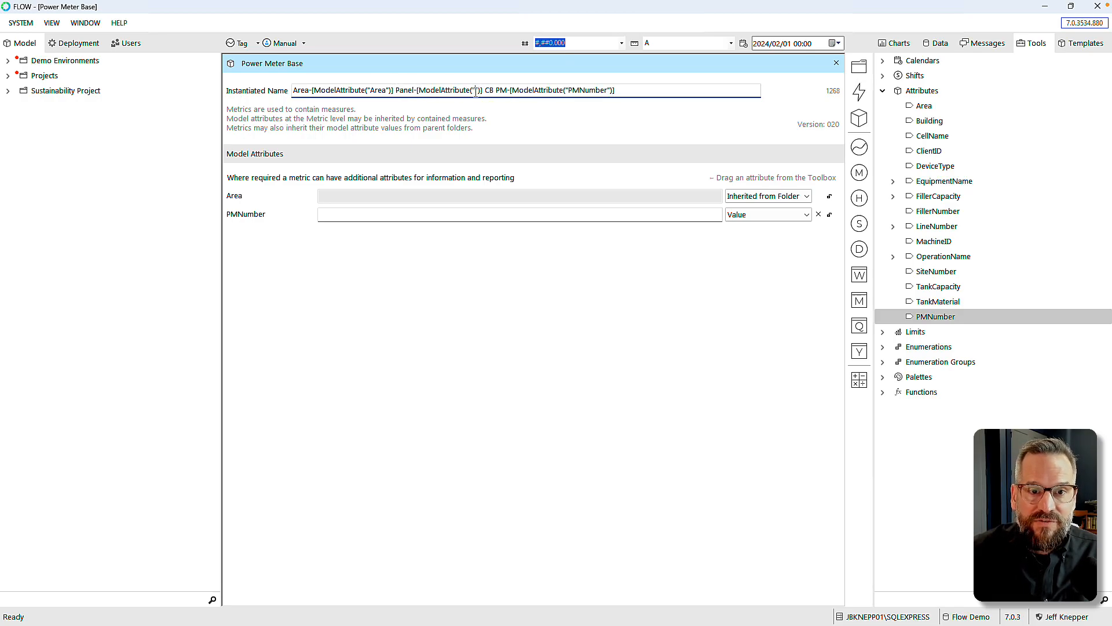
{"action": "type", "text": "Panel"}
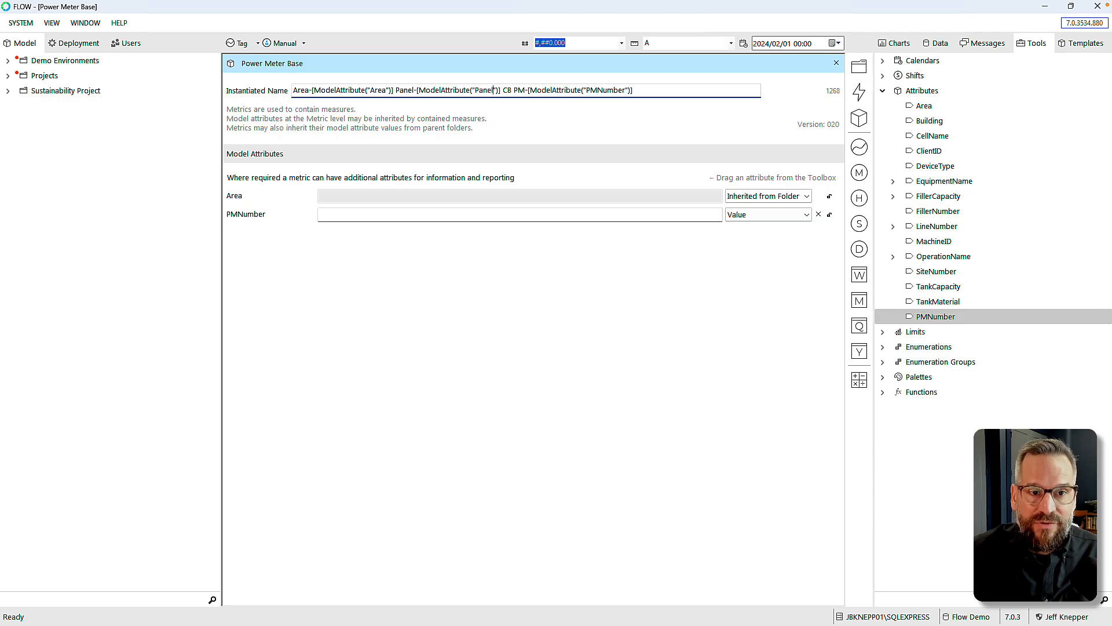
{"action": "type", "text": "-"}
{"action": "key", "text": "ctrl+v"}
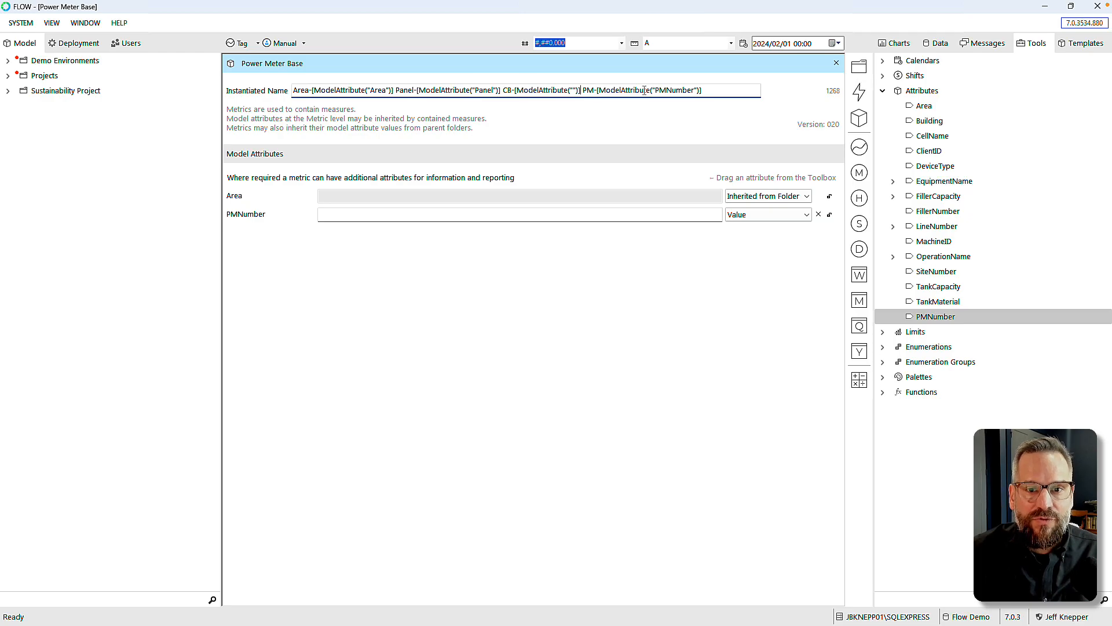
{"action": "type", "text": "CBNumber"}
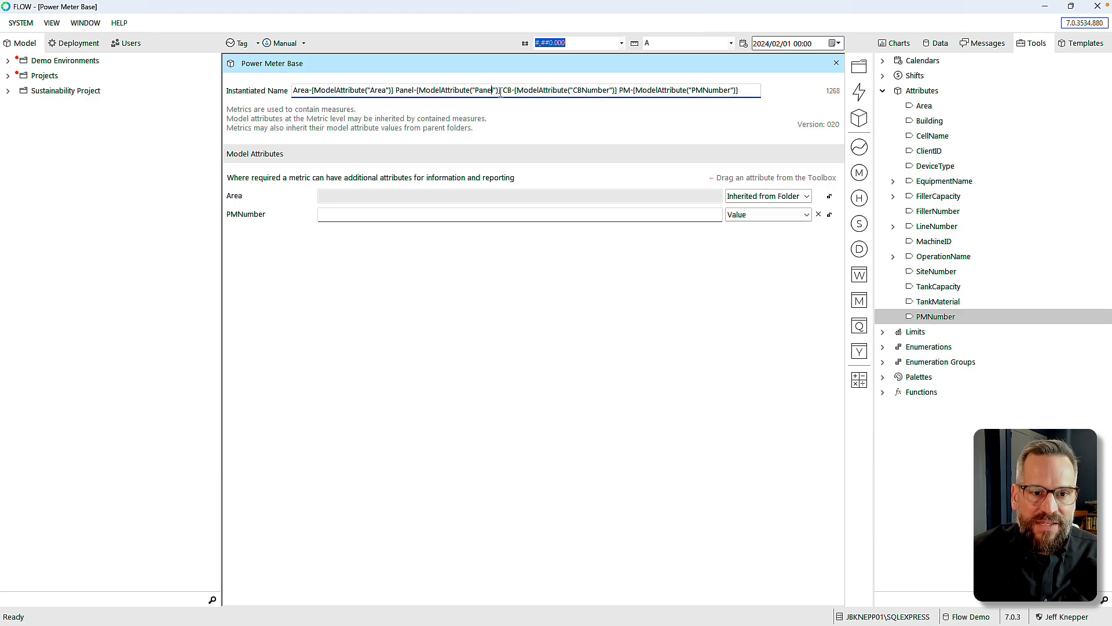
{"action": "type", "text": "Number"}
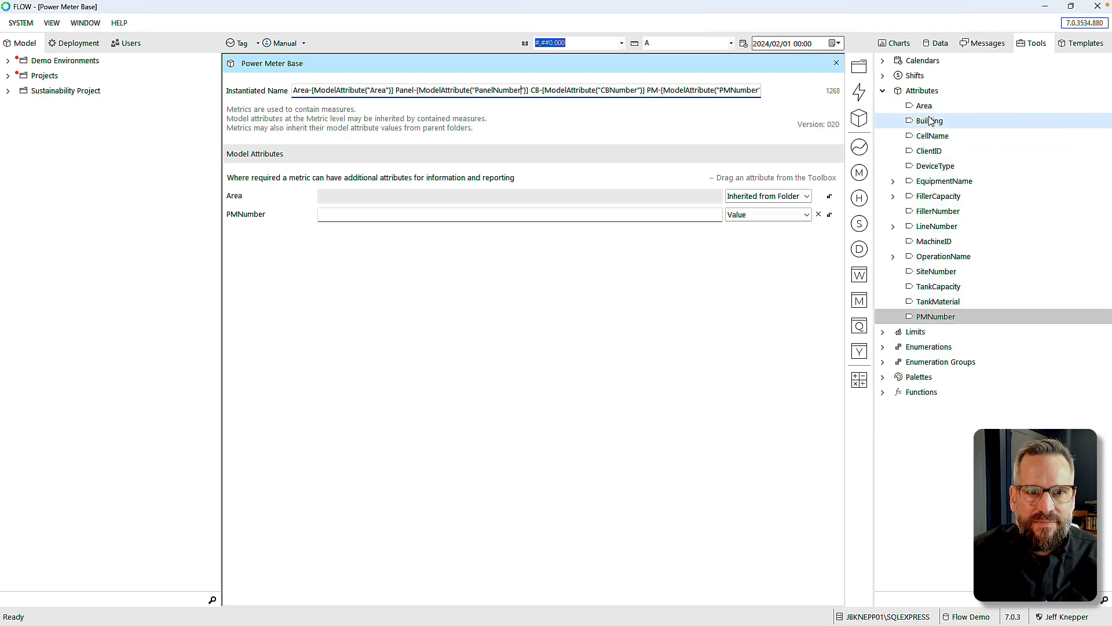
Step: Create a new attribute named PanelNumber under Attributes
{"action": "right_click", "coordinate": [924, 92]}
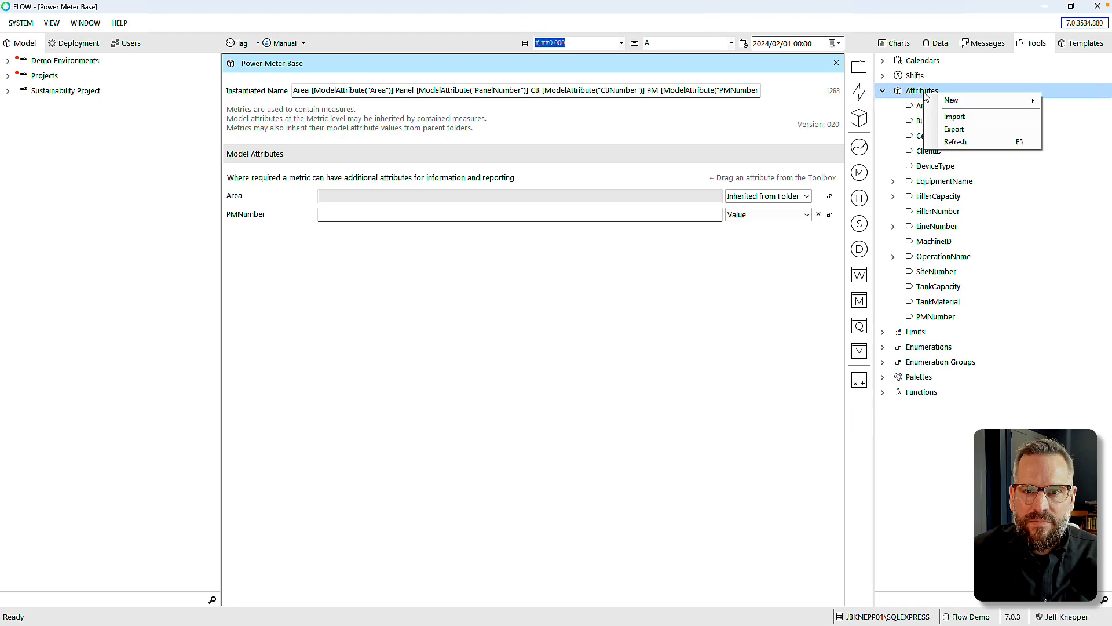
{"action": "mouse_move", "coordinate": [946, 101]}
{"action": "left_click", "coordinate": [872, 102]}
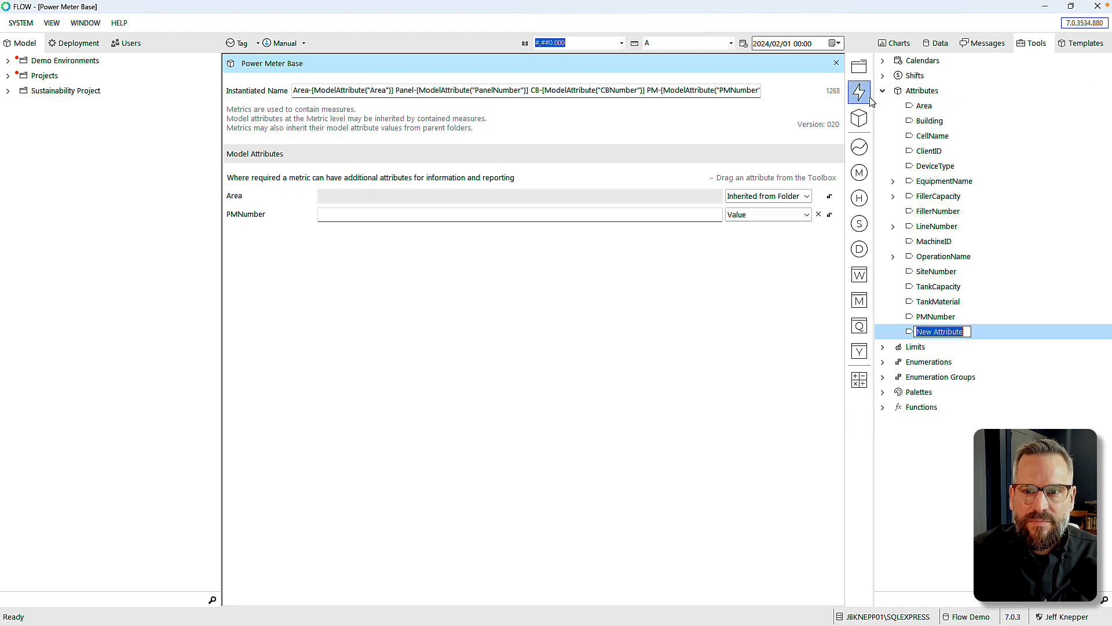
{"action": "type", "text": "PanelNumber"}
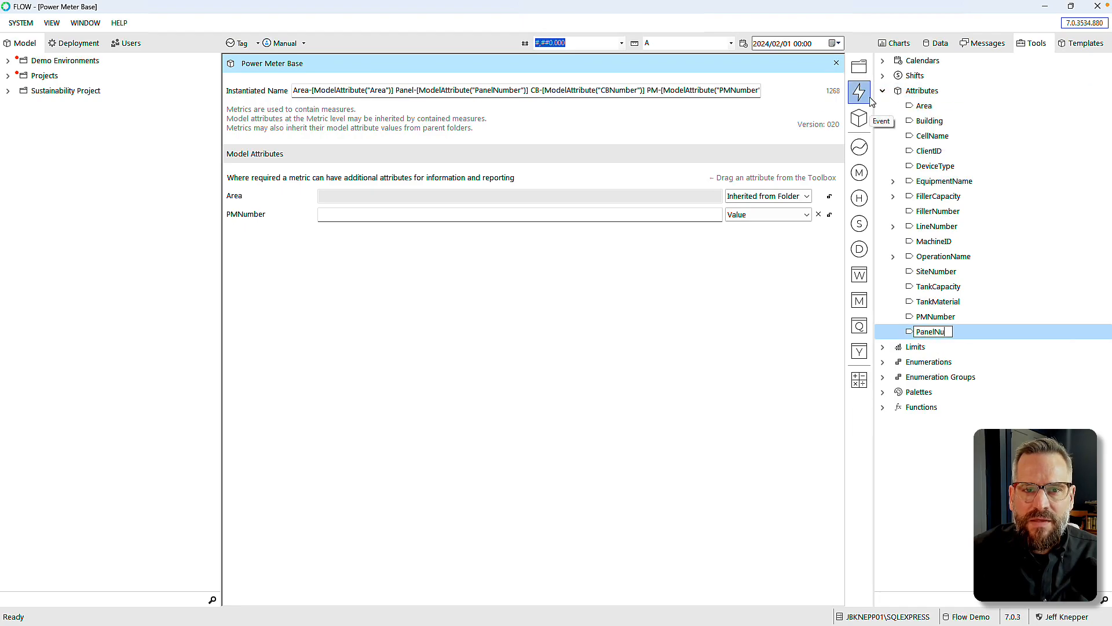
{"action": "key", "text": "Return"}
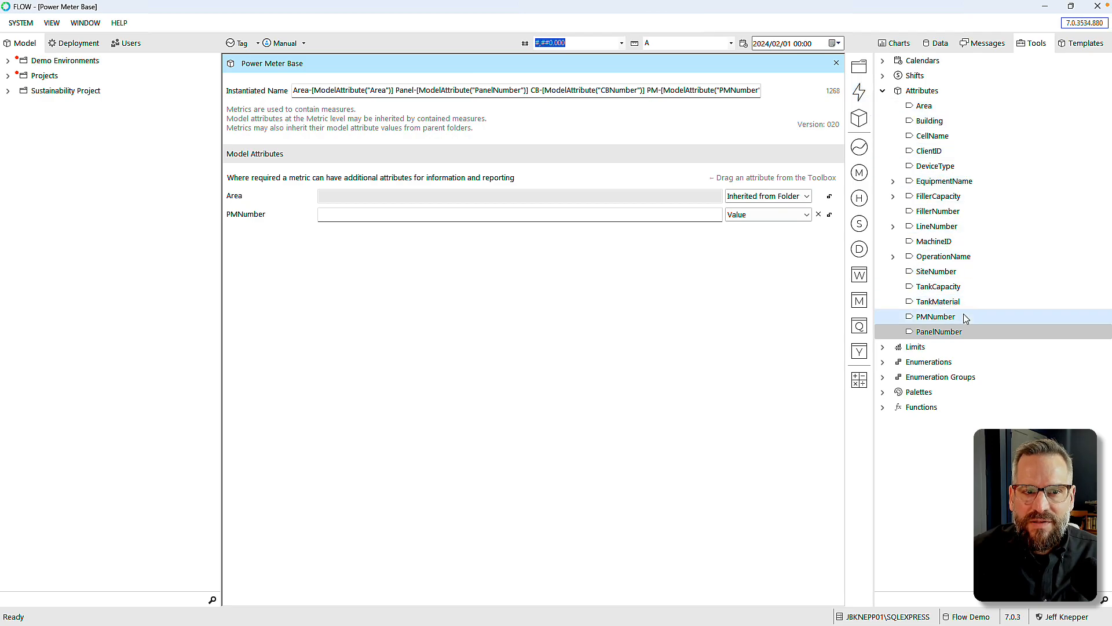
Step: Close the Power Meter Base editor and open its Amps-A measure from the Data Center Templates
{"action": "left_click", "coordinate": [835, 62]}
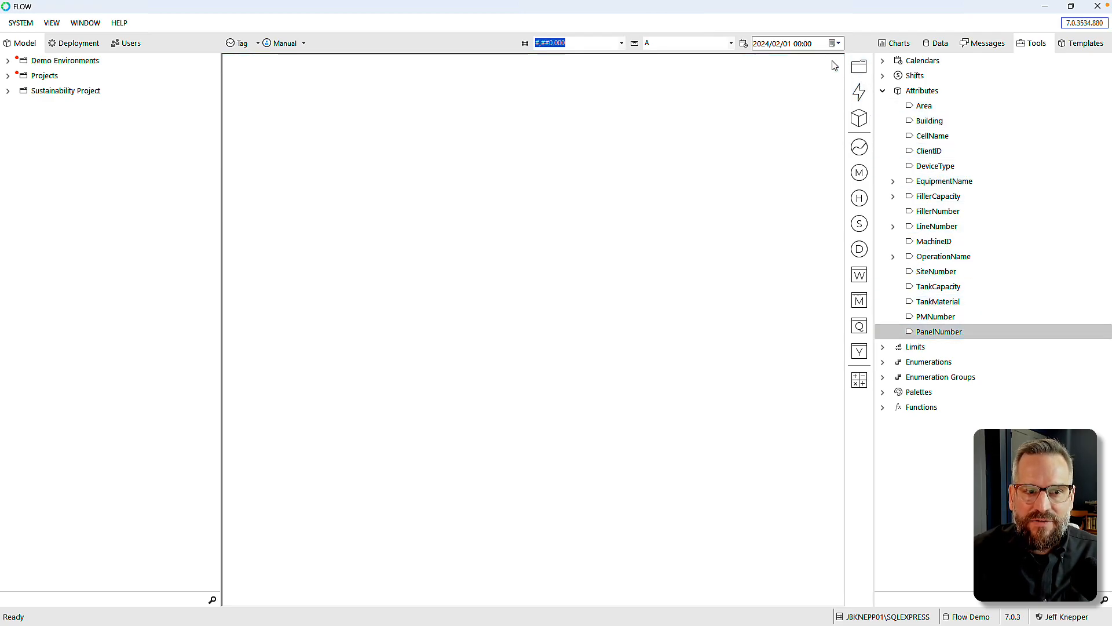
{"action": "left_click", "coordinate": [1087, 46]}
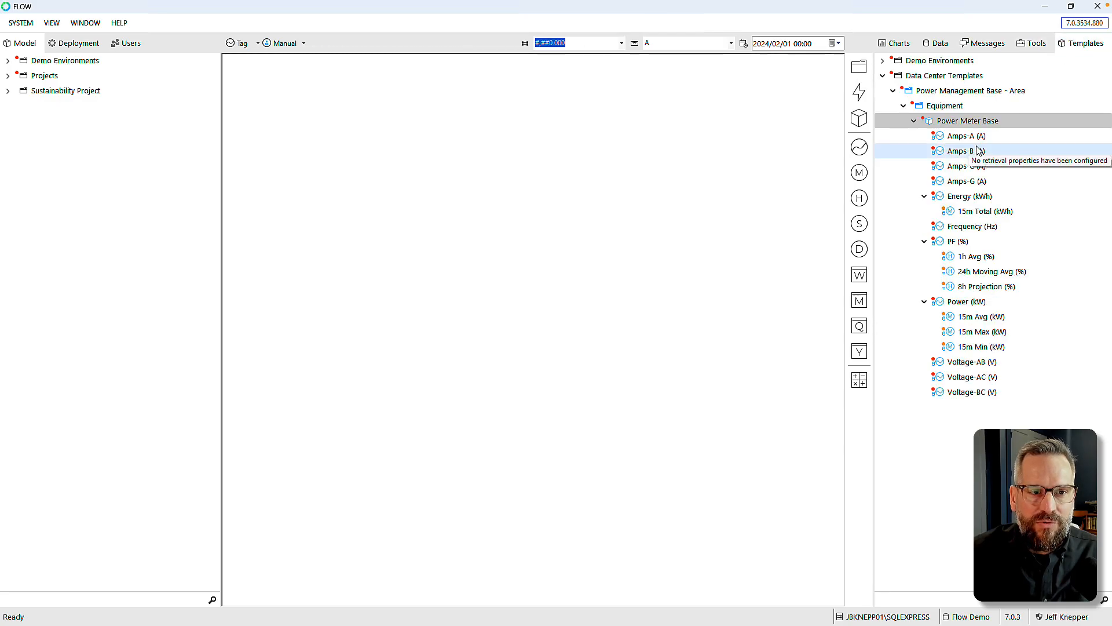
{"action": "left_click", "coordinate": [954, 125]}
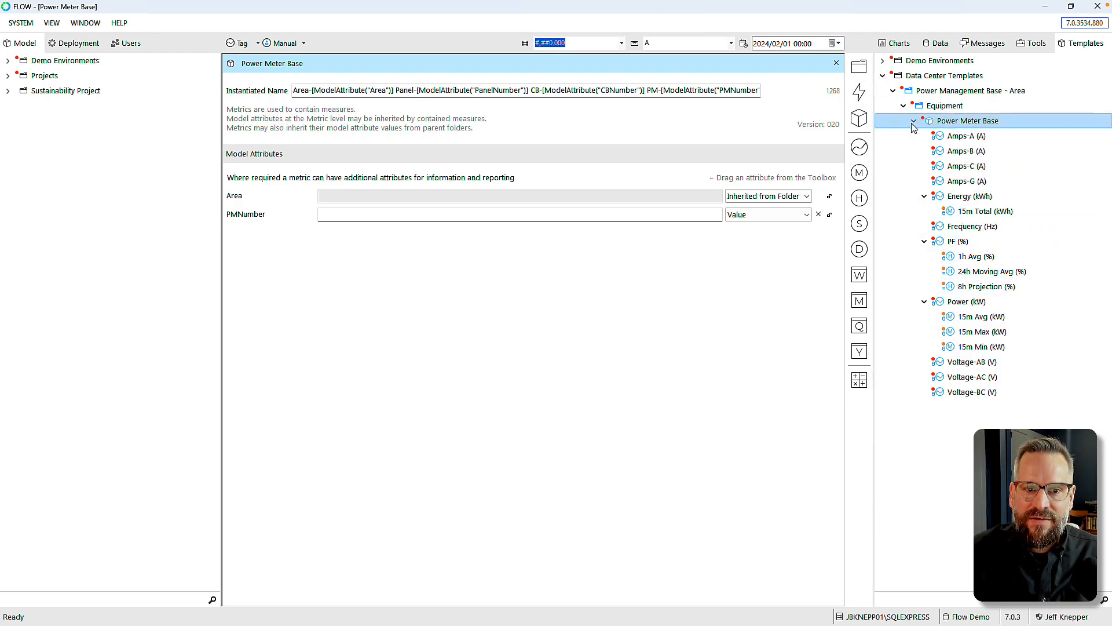
{"action": "left_click", "coordinate": [941, 138]}
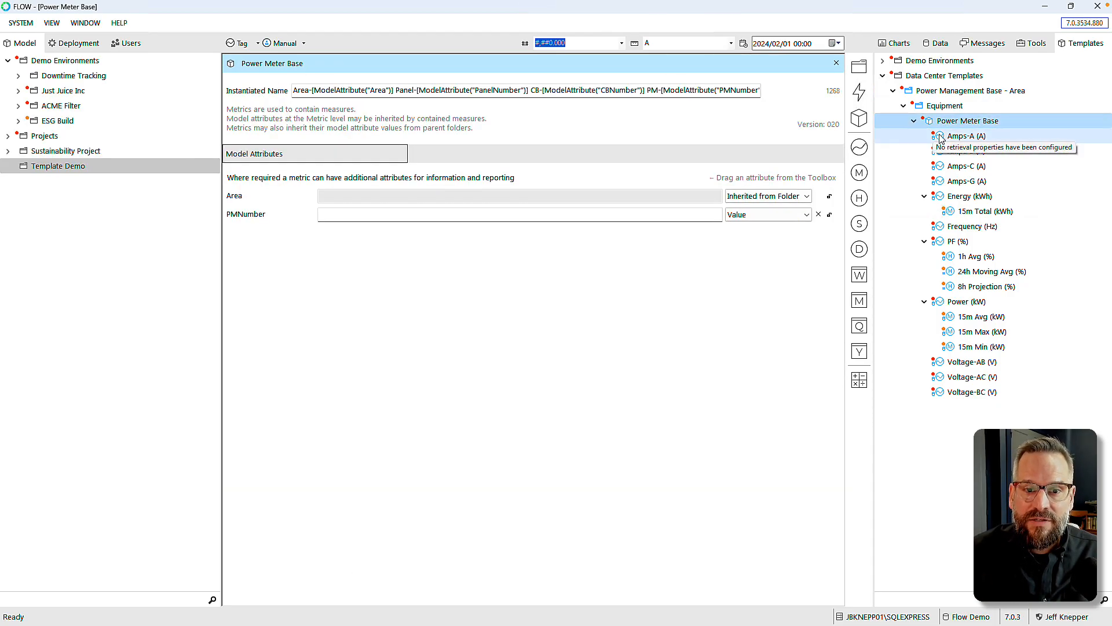
{"action": "left_click", "coordinate": [941, 137]}
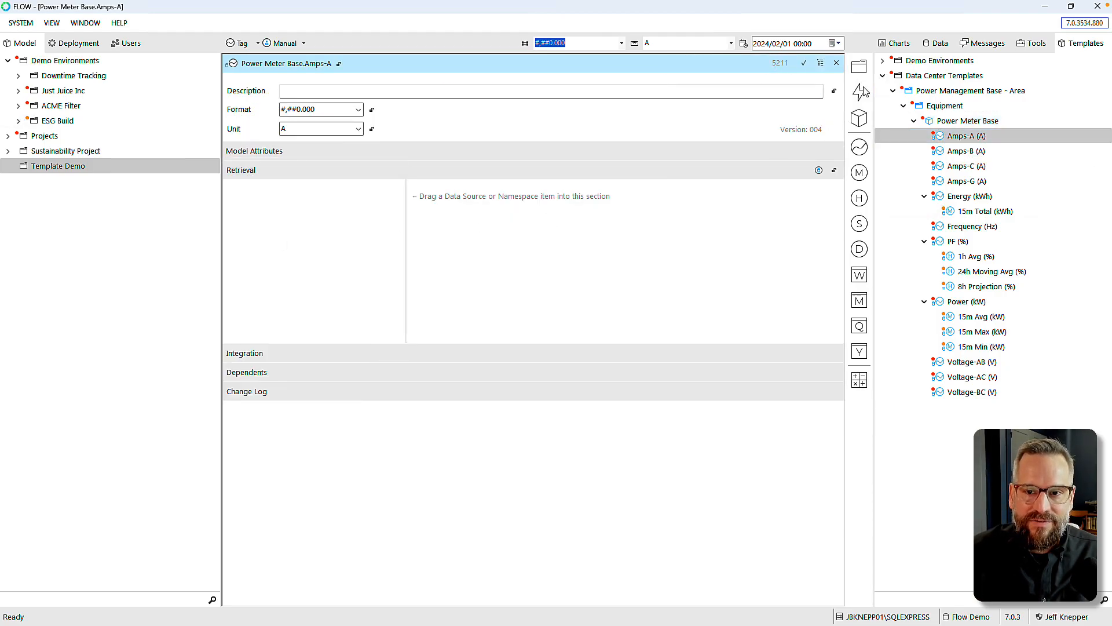
Step: Assign the A1.Pan1.CB1.PM01.AmpsA tag from the Canary namespace to Amps-A's retrieval
{"action": "left_click", "coordinate": [936, 45]}
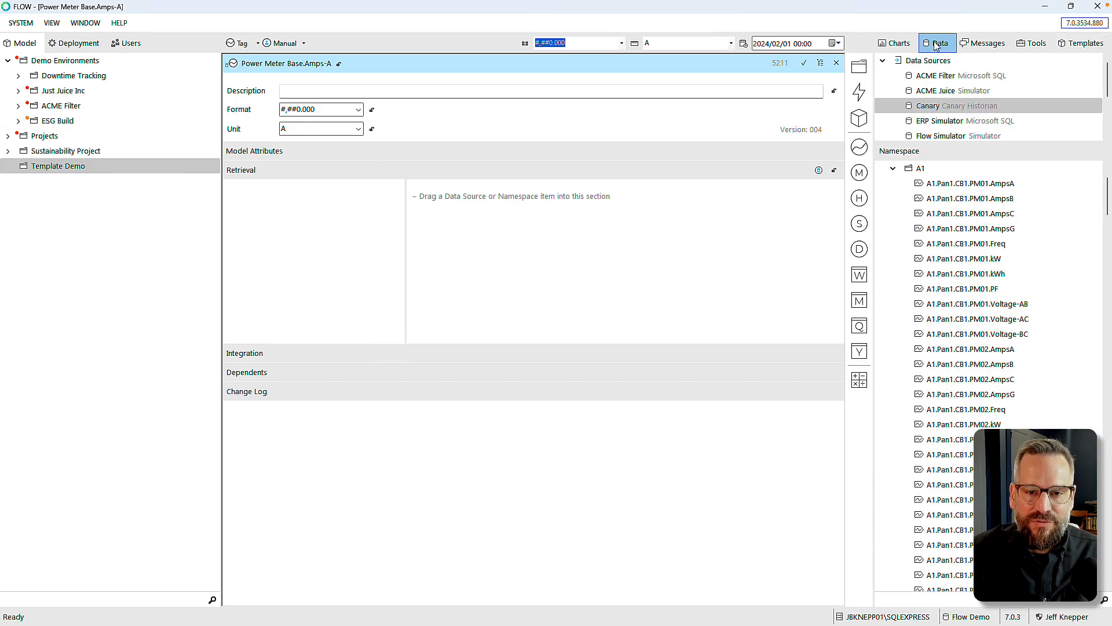
{"action": "left_click", "coordinate": [966, 187]}
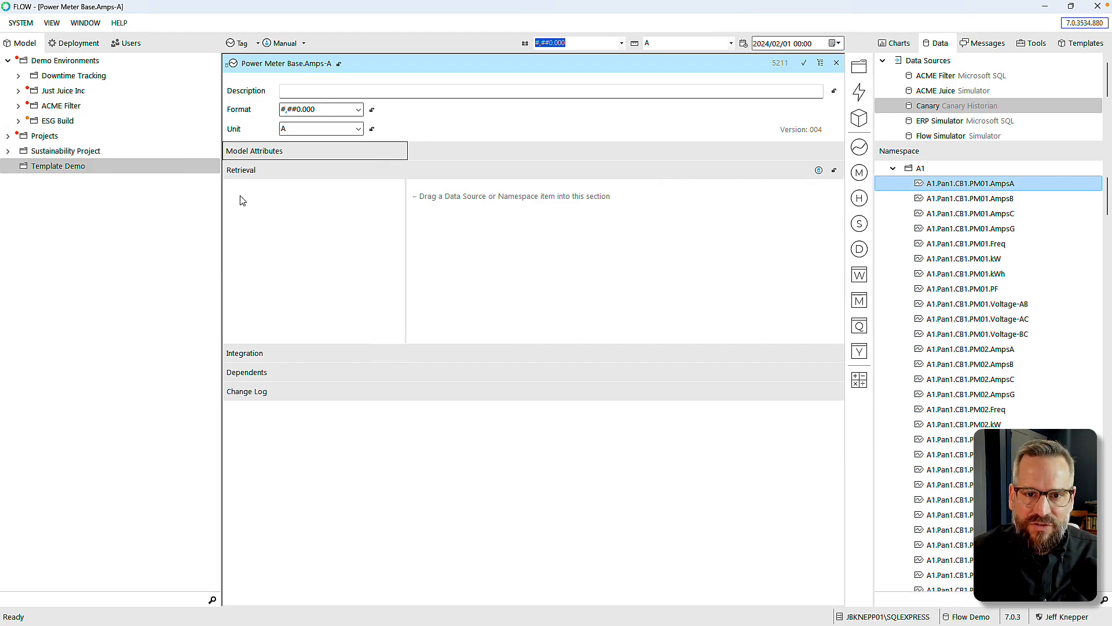
{"action": "left_click_drag", "start_coordinate": [930, 180], "coordinate": [255, 203]}
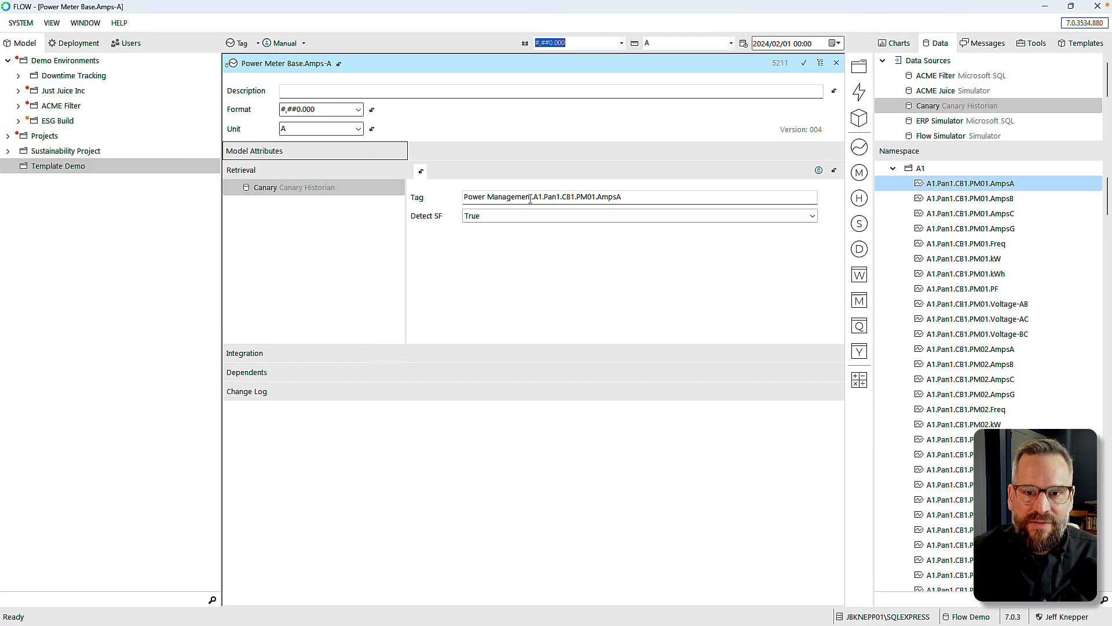
Step: Replace the numbers after A and Pan in the retrieval tag with ModelAttribute("Area") and ModelAttribute("PanelNumber") placeholders
{"action": "left_click_drag", "start_coordinate": [538, 198], "coordinate": [543, 197]}
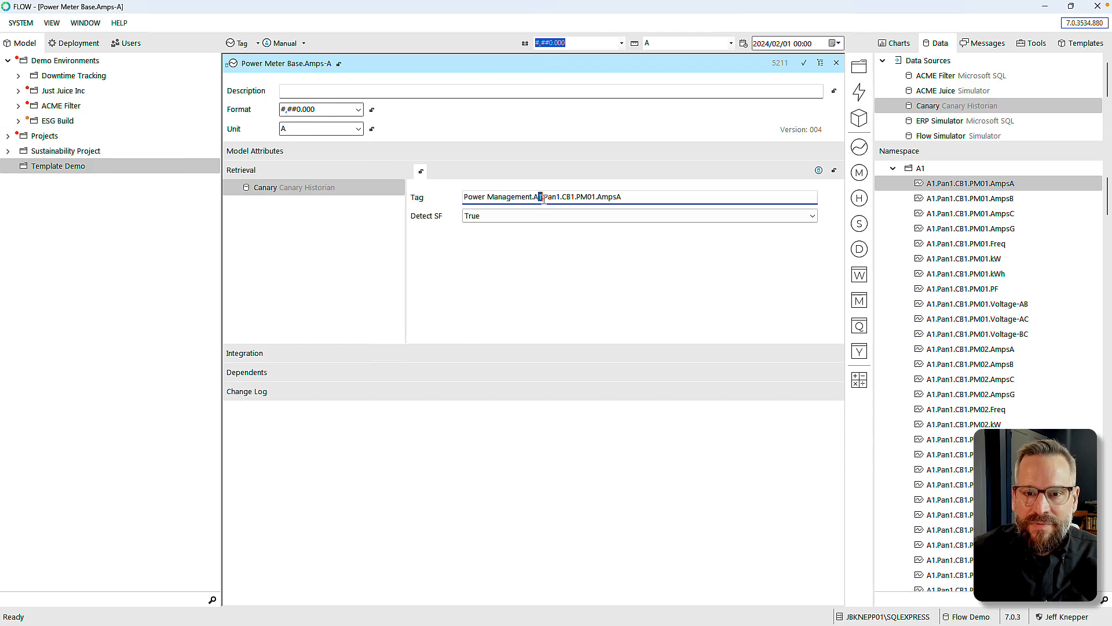
{"action": "key", "text": "ctrl+v"}
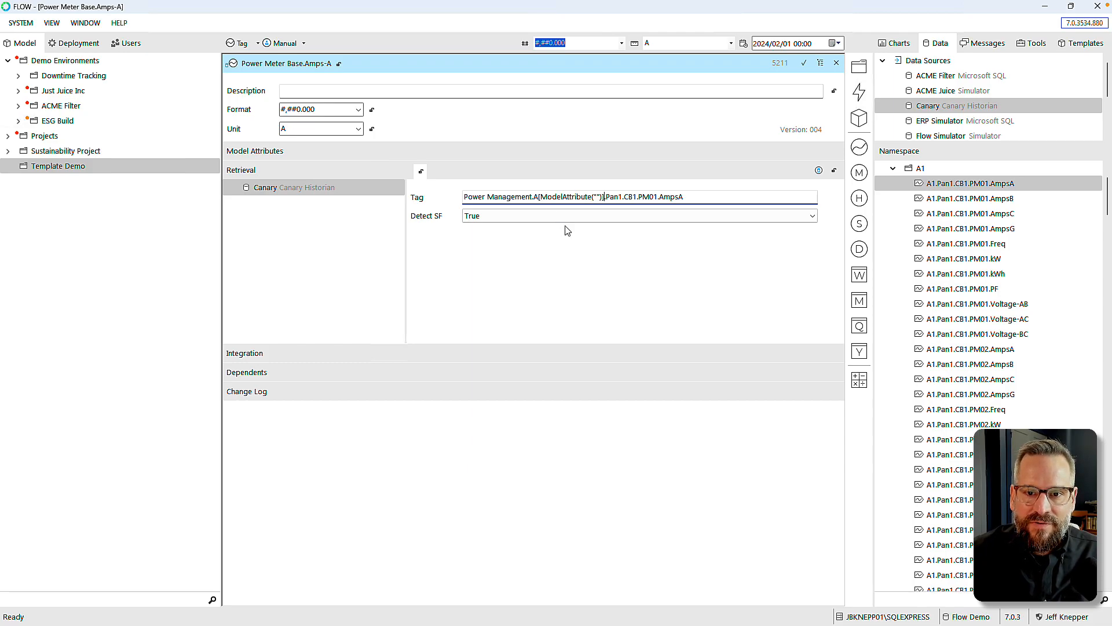
{"action": "left_click", "coordinate": [597, 197]}
{"action": "type", "text": "Area"}
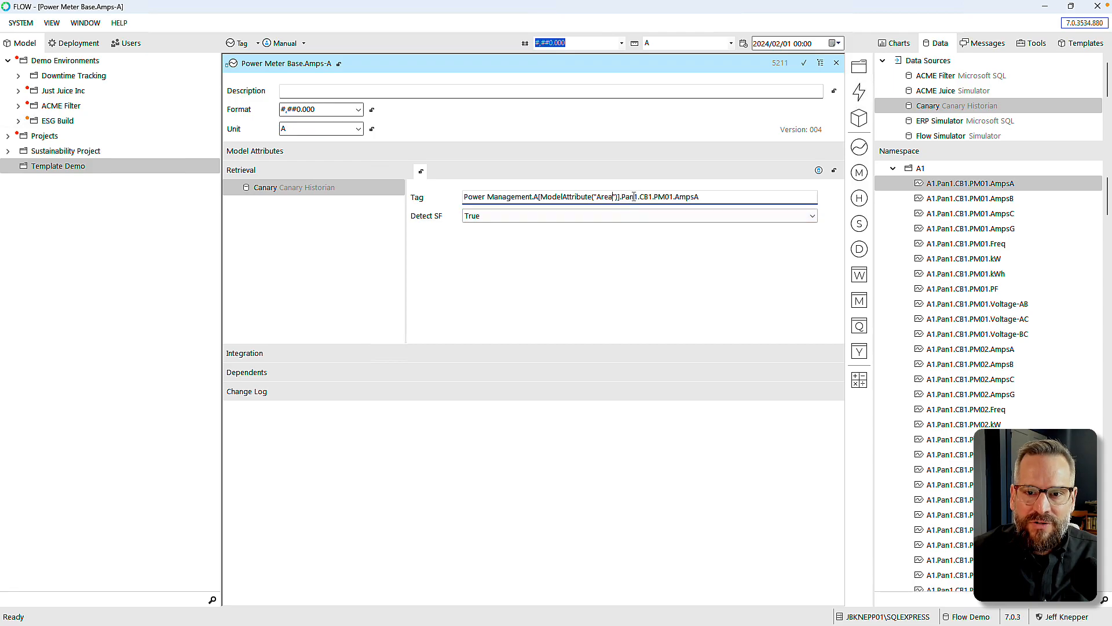
{"action": "type", "text": "[ModelAttribute(\"\")]"}
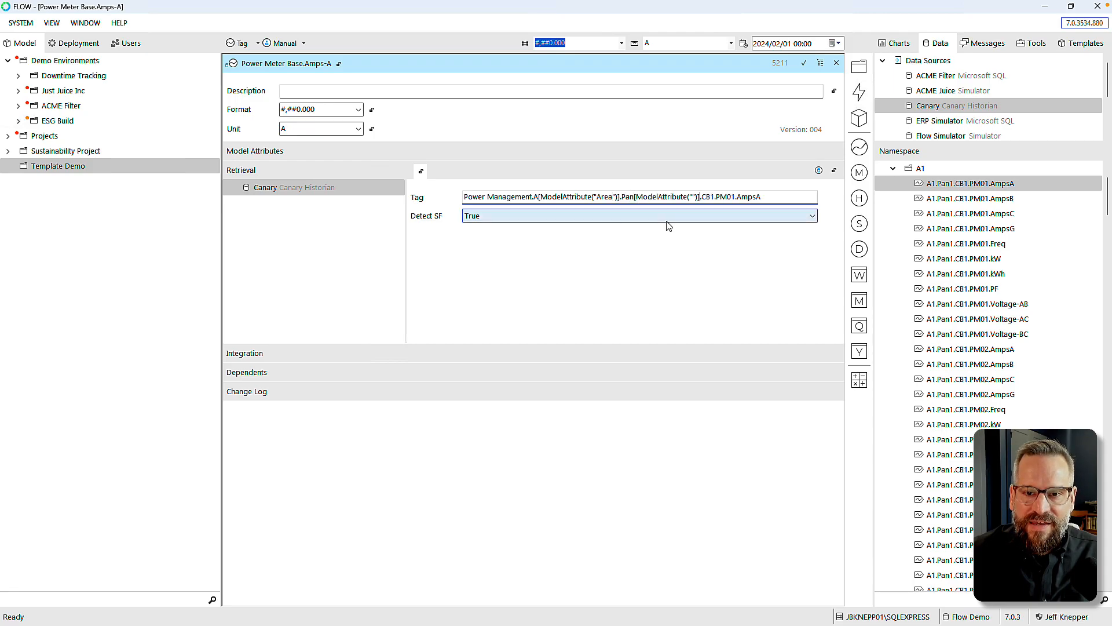
{"action": "left_click", "coordinate": [694, 198]}
{"action": "type", "text": "PanelN"}
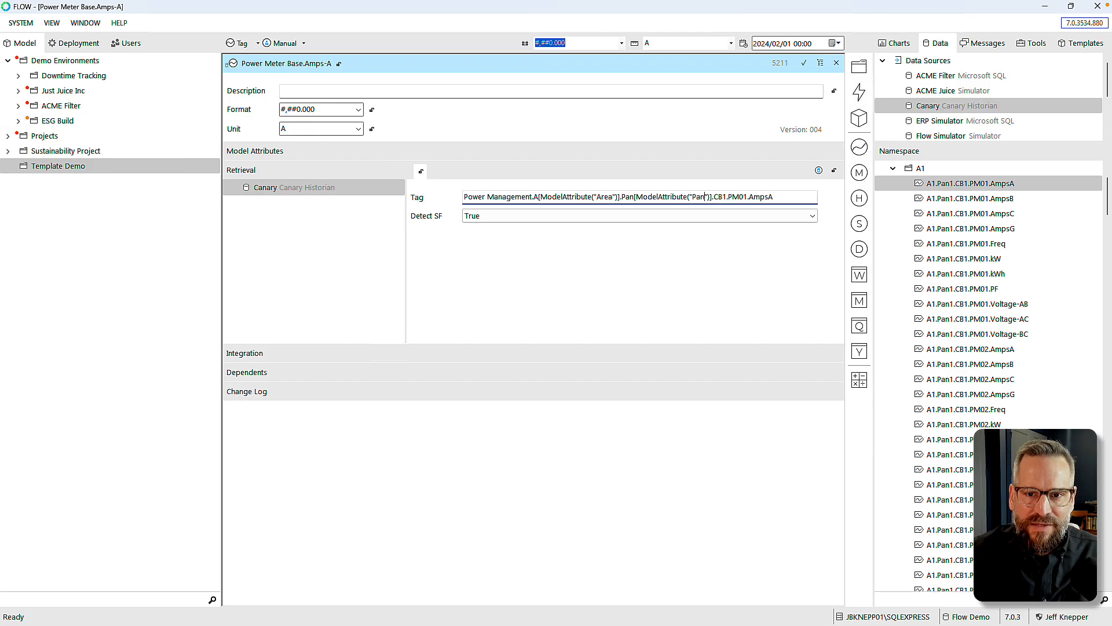
{"action": "type", "text": "umber"}
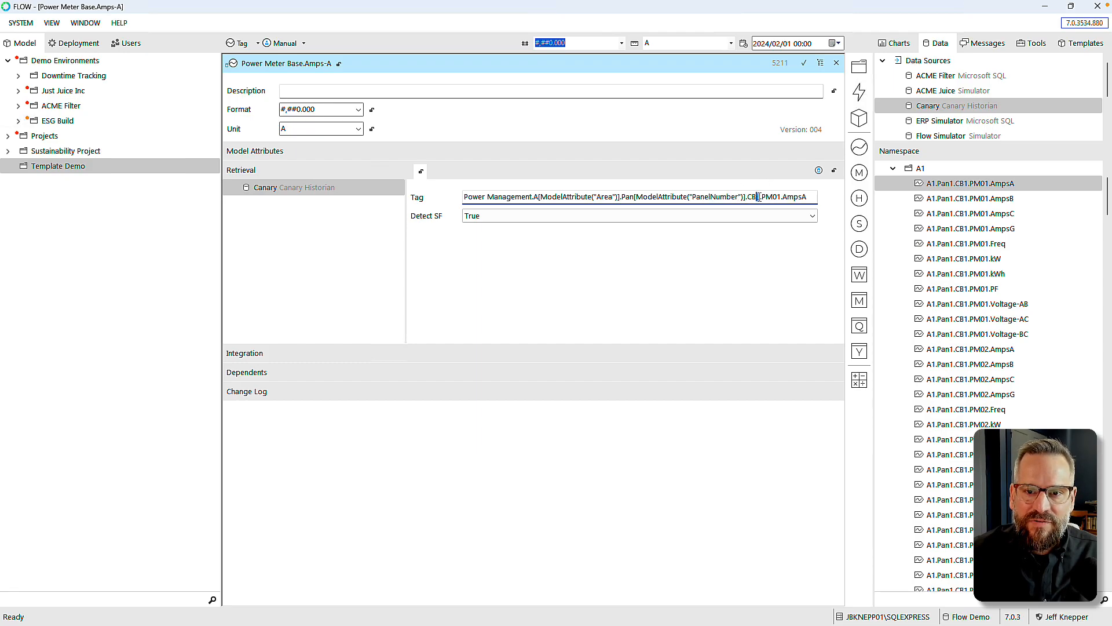
Step: Replace the number after CB in the retrieval tag with a ModelAttribute("CBNumber") placeholder
{"action": "type", "text": "[ModelAttribute(\"\")]"}
{"action": "left_click", "coordinate": [763, 197]}
{"action": "type", "text": "C"}
{"action": "type", "text": "BNumber"}
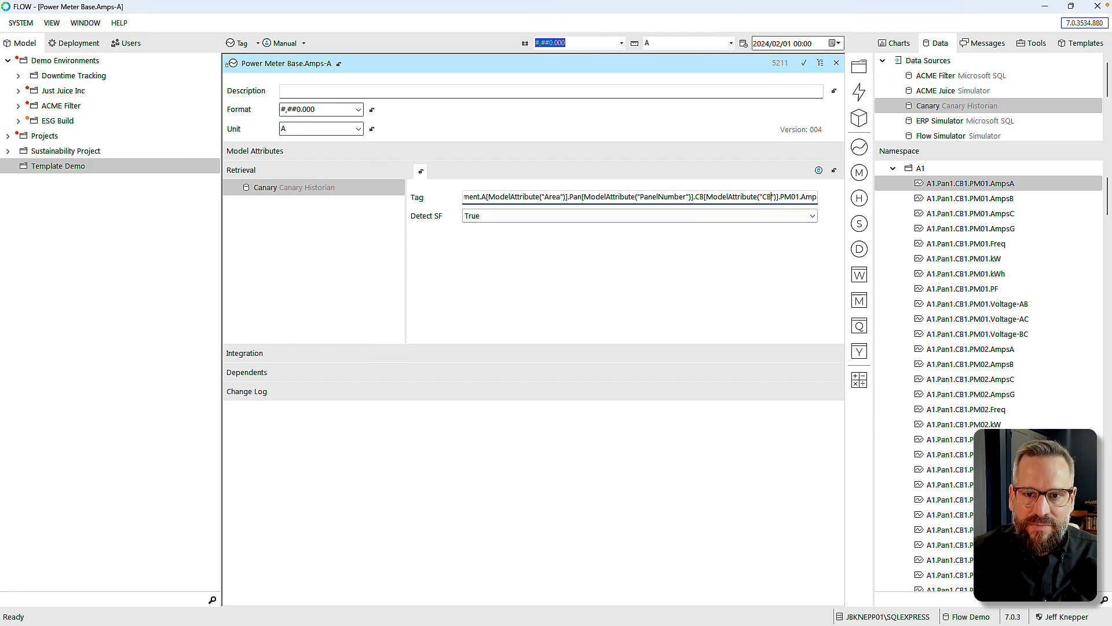
Step: Replace 01 after PM in the retrieval tag with a ModelAttribute placeholder that references PMNumber
{"action": "left_click_drag", "start_coordinate": [752, 197], "coordinate": [857, 200]}
{"action": "left_click", "coordinate": [789, 197]}
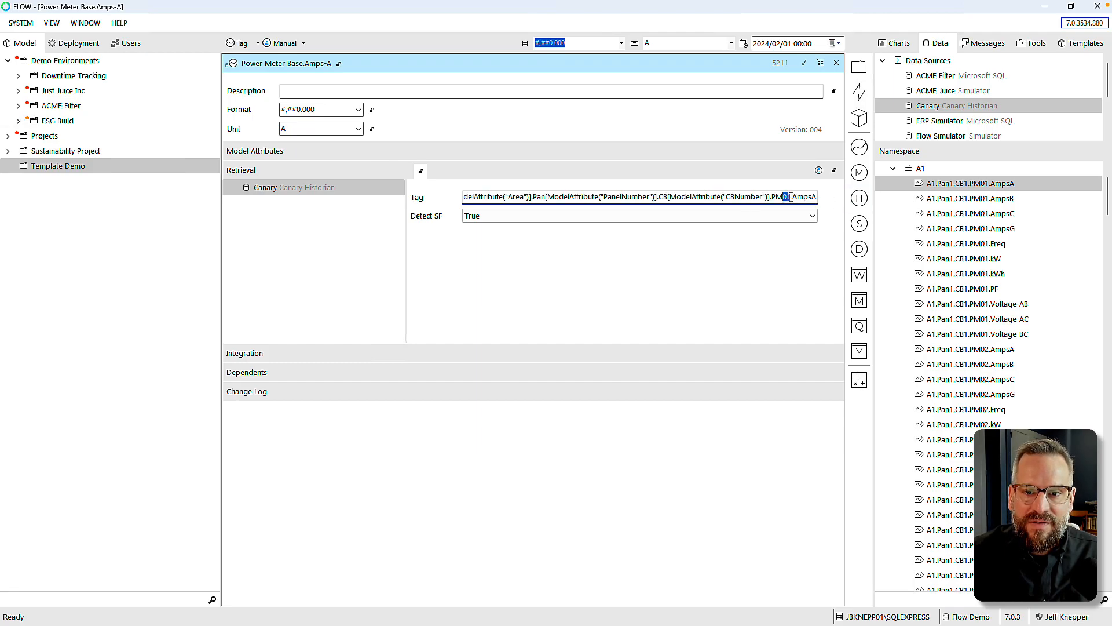
{"action": "type", "text": "[ModelAttribute(\"\")]"}
{"action": "left_click", "coordinate": [783, 197]}
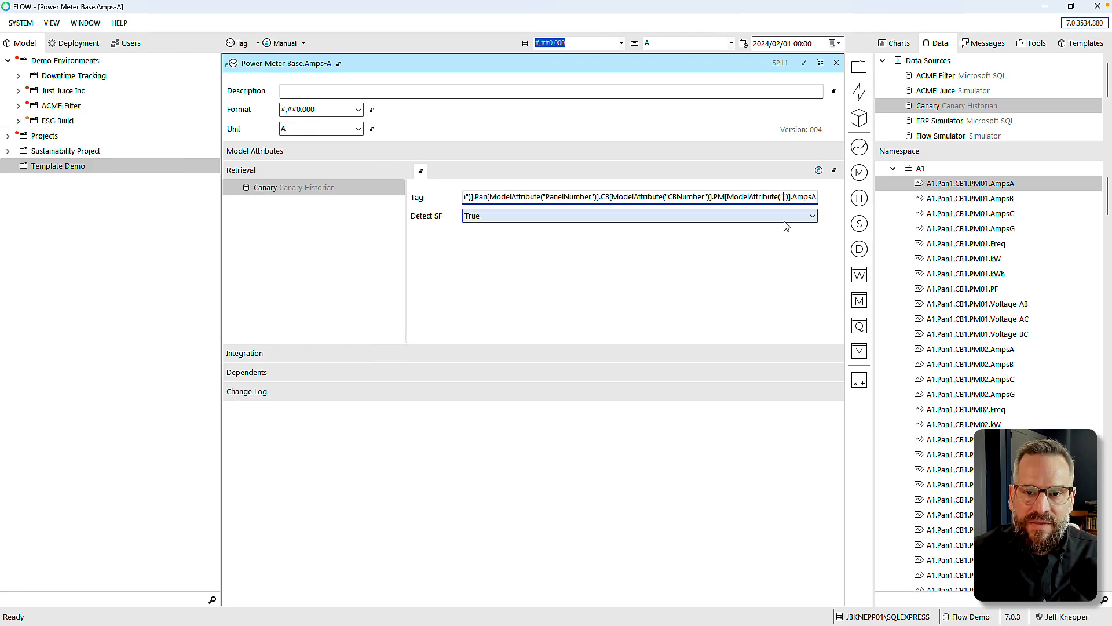
{"action": "type", "text": "PanelNumbe"}
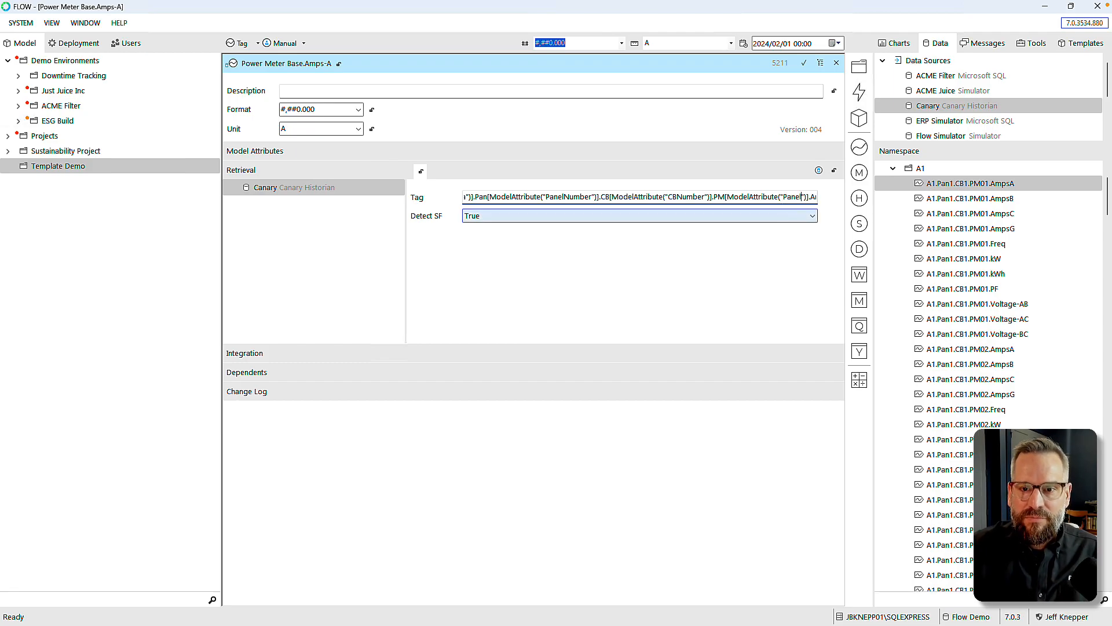
{"action": "type", "text": "r"}
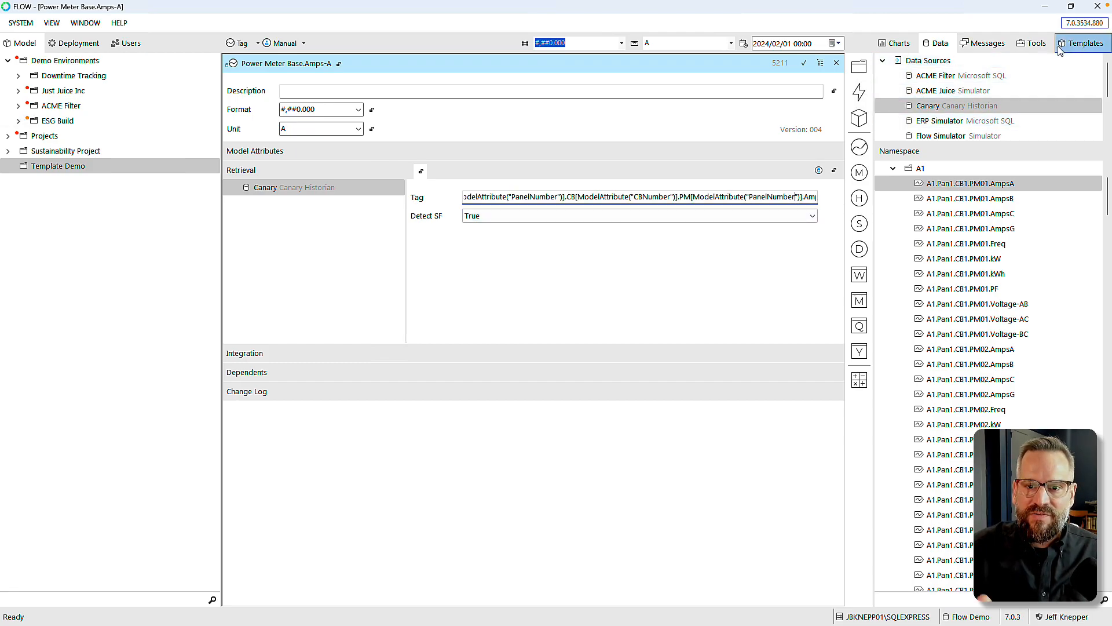
{"action": "left_click", "coordinate": [1035, 45]}
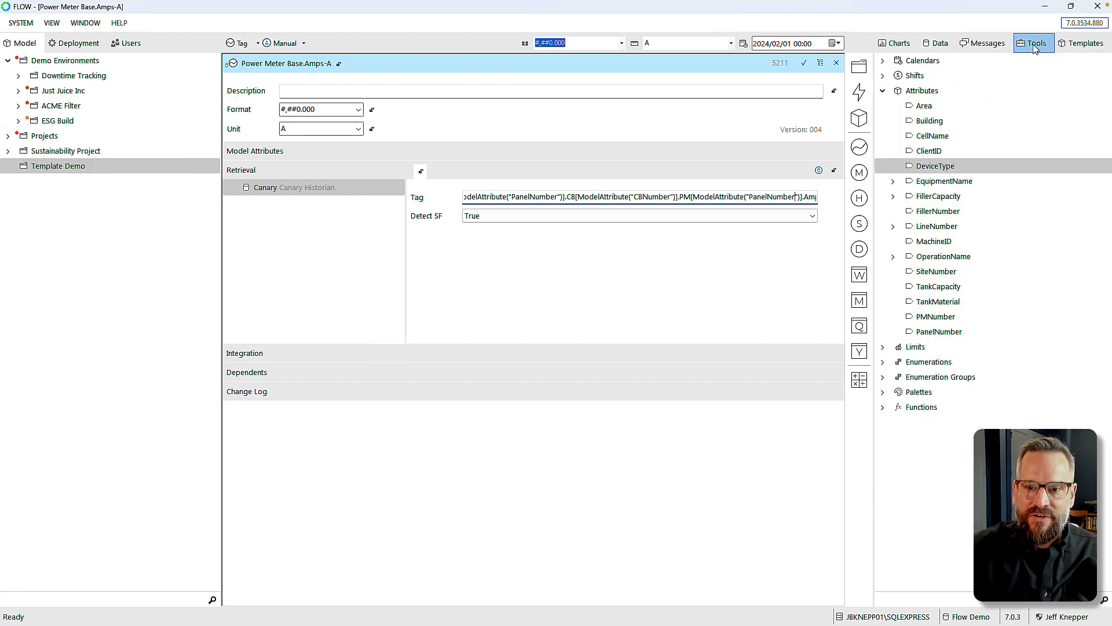
{"action": "left_click_drag", "start_coordinate": [768, 198], "coordinate": [758, 198]}
{"action": "type", "text": "M"}
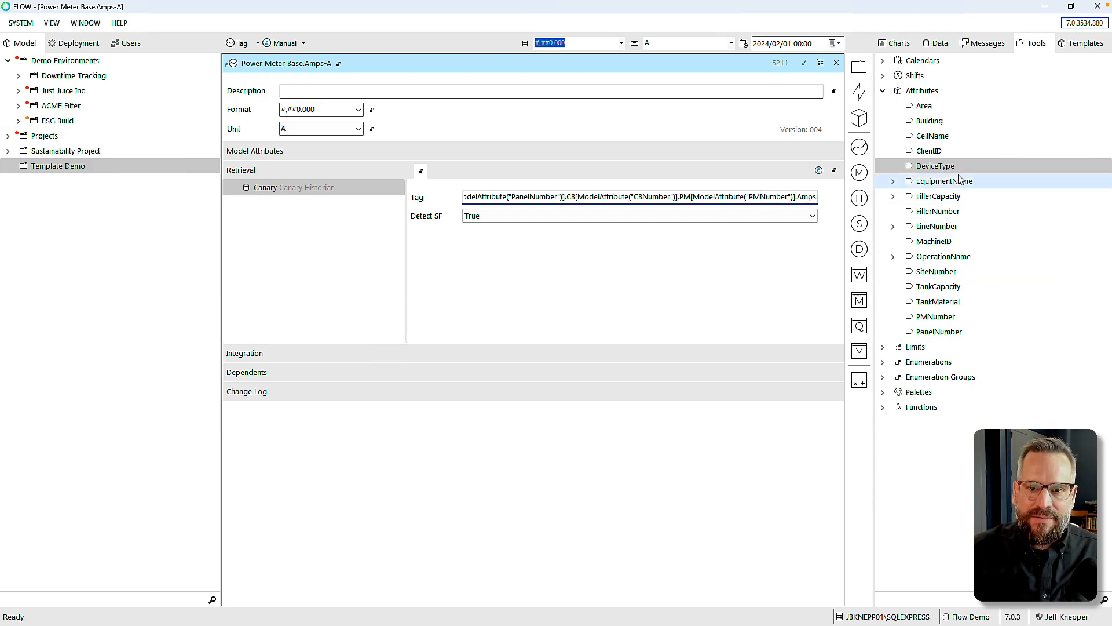
Step: Create a new attribute named CBNumber under Attributes
{"action": "right_click", "coordinate": [922, 96]}
{"action": "mouse_move", "coordinate": [941, 104]}
{"action": "left_click", "coordinate": [896, 104]}
{"action": "type", "text": "CBNumber"}
{"action": "key", "text": "Return"}
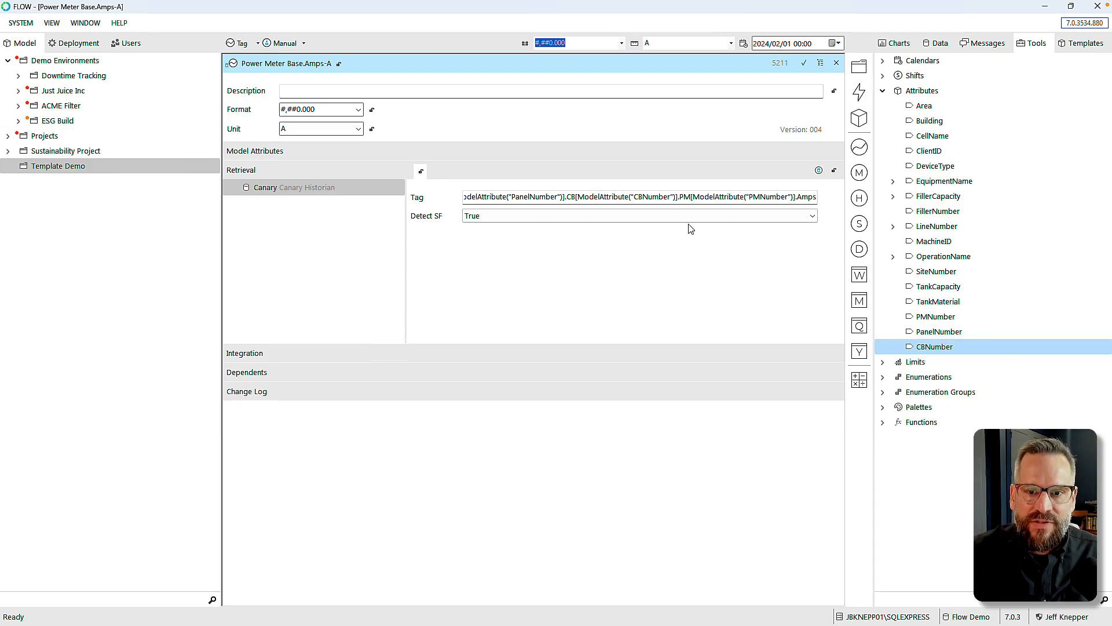
Step: Set Detect SF to False in the Amps-A retrieval settings
{"action": "left_click", "coordinate": [518, 198]}
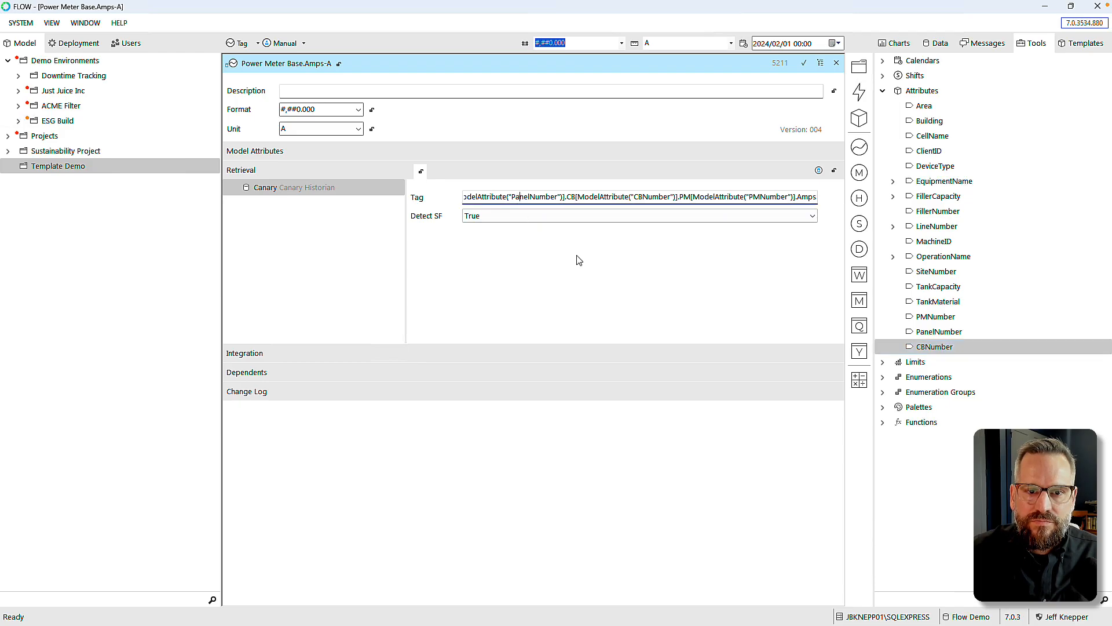
{"action": "left_click", "coordinate": [543, 217]}
{"action": "left_click", "coordinate": [533, 238]}
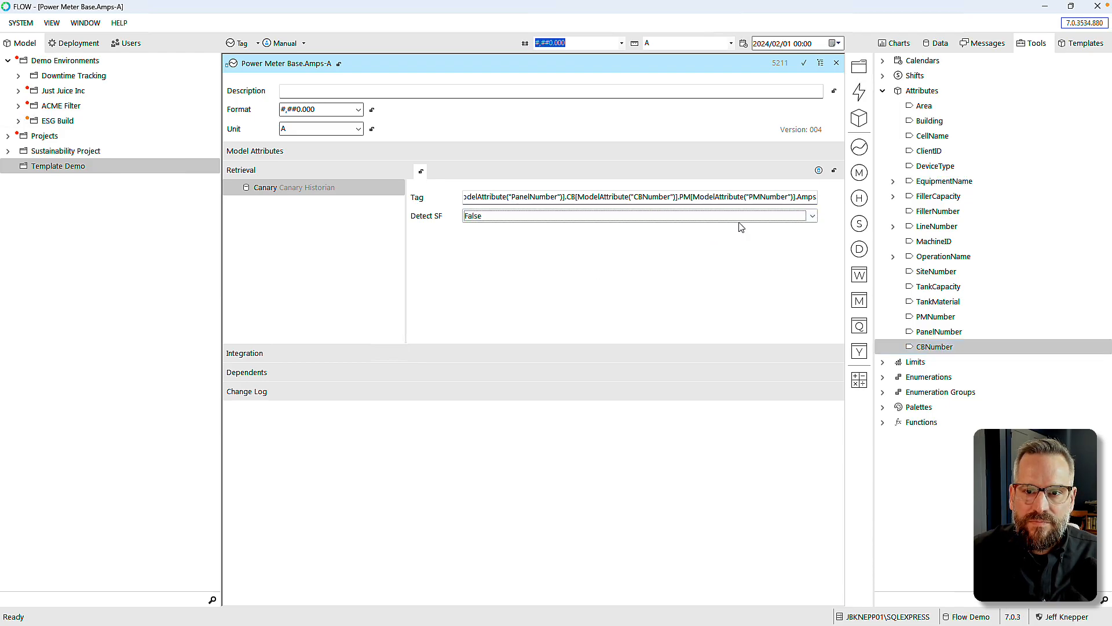
Step: Copy the complete Amps-A retrieval tag, including its ModelAttribute placeholders
{"action": "left_click", "coordinate": [1073, 50]}
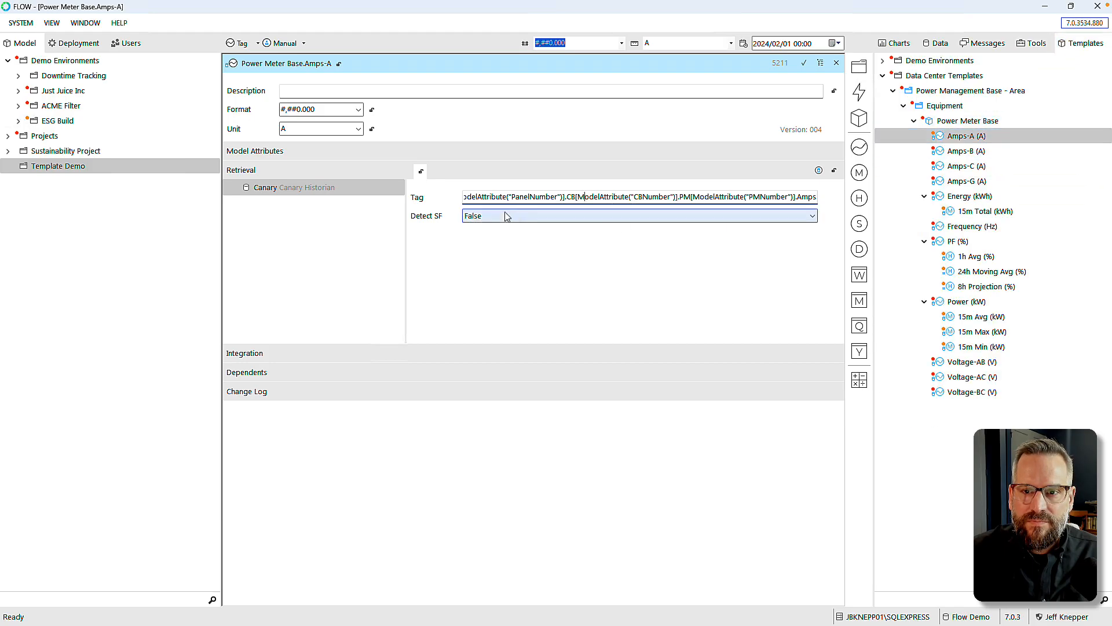
{"action": "left_click_drag", "start_coordinate": [519, 197], "coordinate": [301, 190]}
{"action": "left_click", "coordinate": [465, 198]}
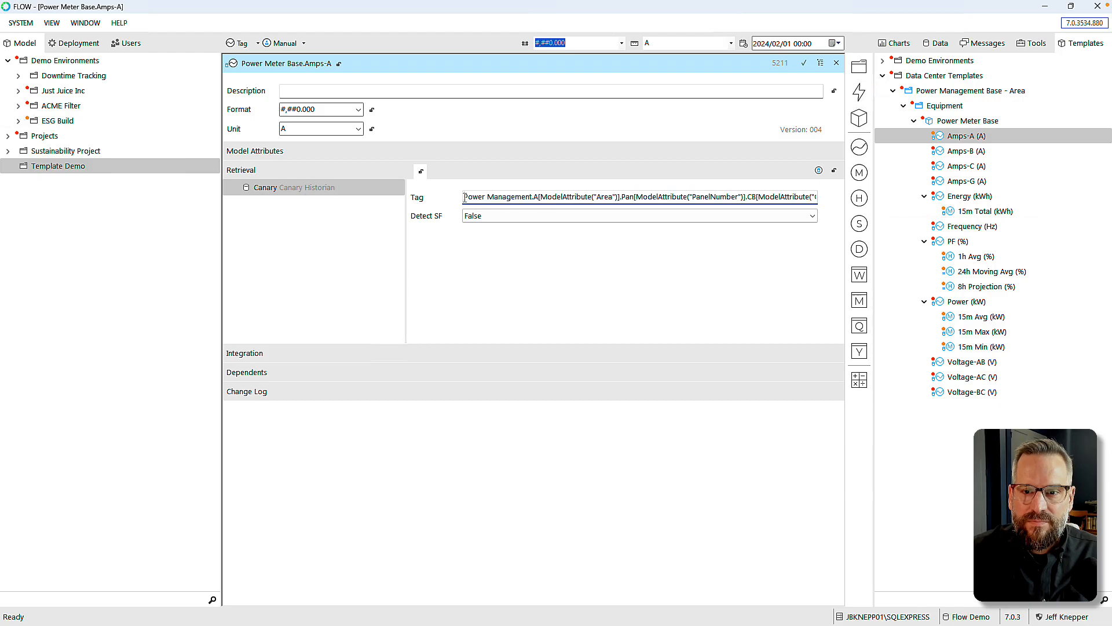
{"action": "left_click_drag", "start_coordinate": [465, 198], "coordinate": [844, 199]}
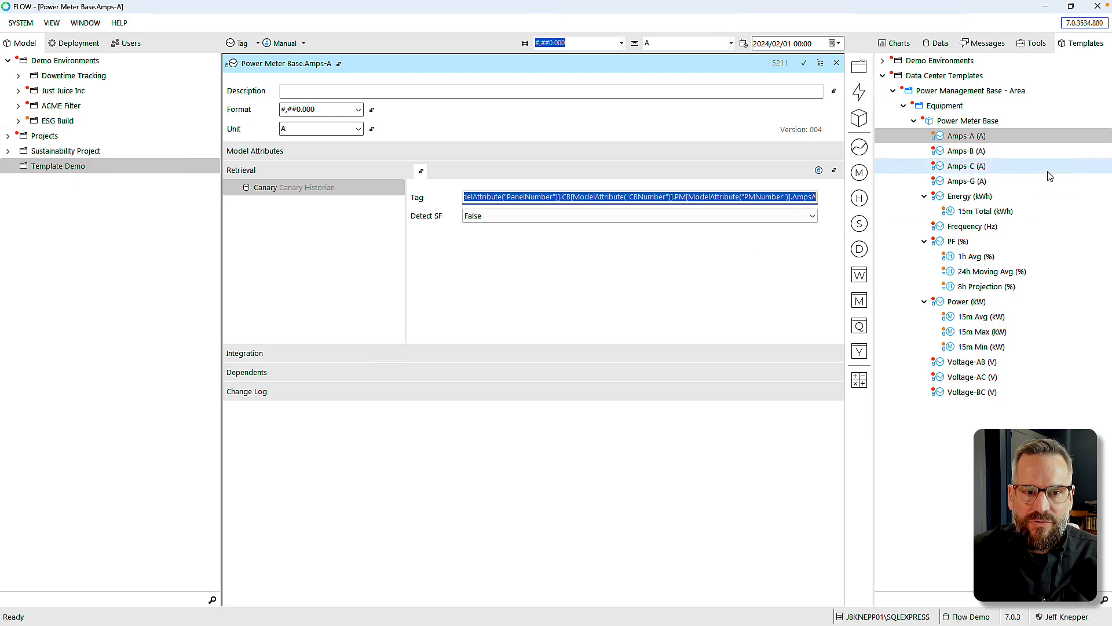
Step: Open the Amps-B measure and add the Canary namespace tag A1.Pan1.CB1.PM01.AmpsB as its retrieval source
{"action": "left_click", "coordinate": [951, 152]}
{"action": "left_click", "coordinate": [1034, 43]}
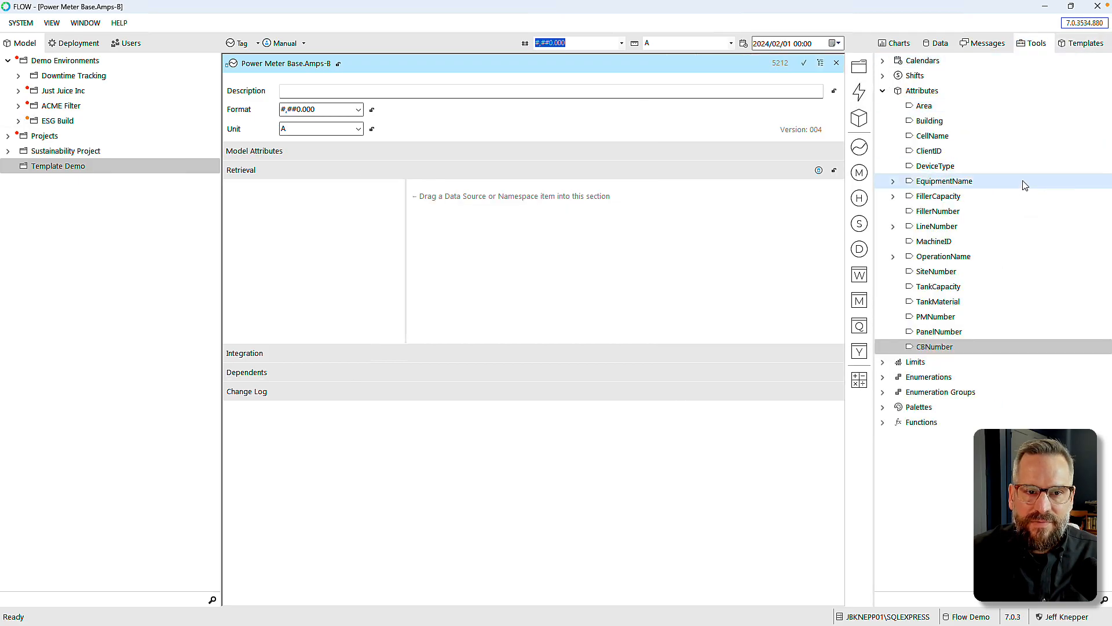
{"action": "left_click", "coordinate": [937, 43]}
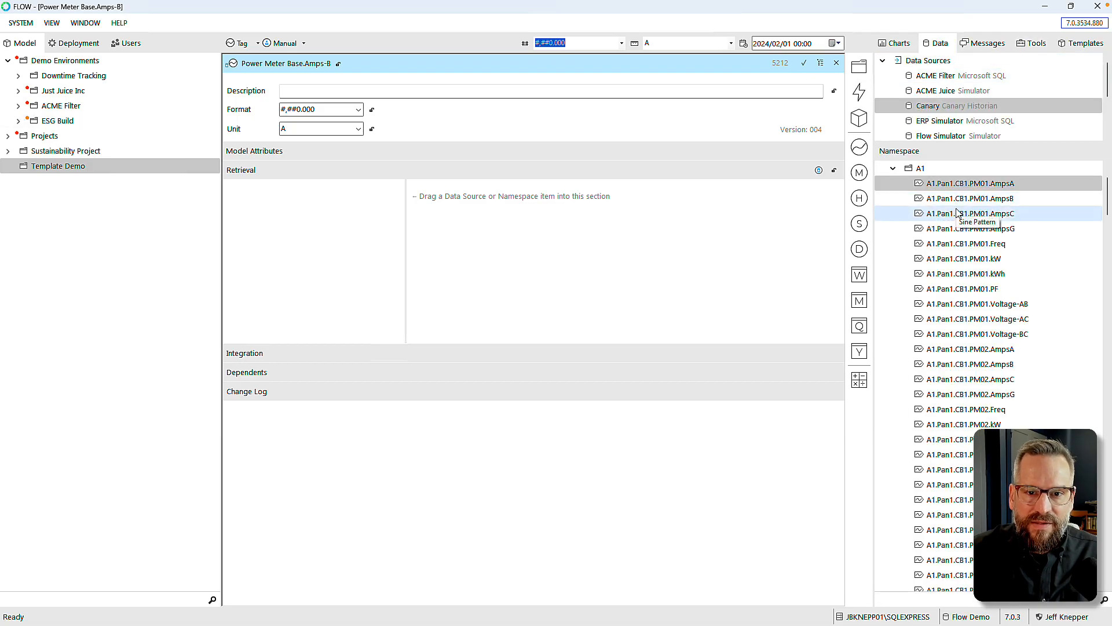
{"action": "left_click", "coordinate": [953, 199]}
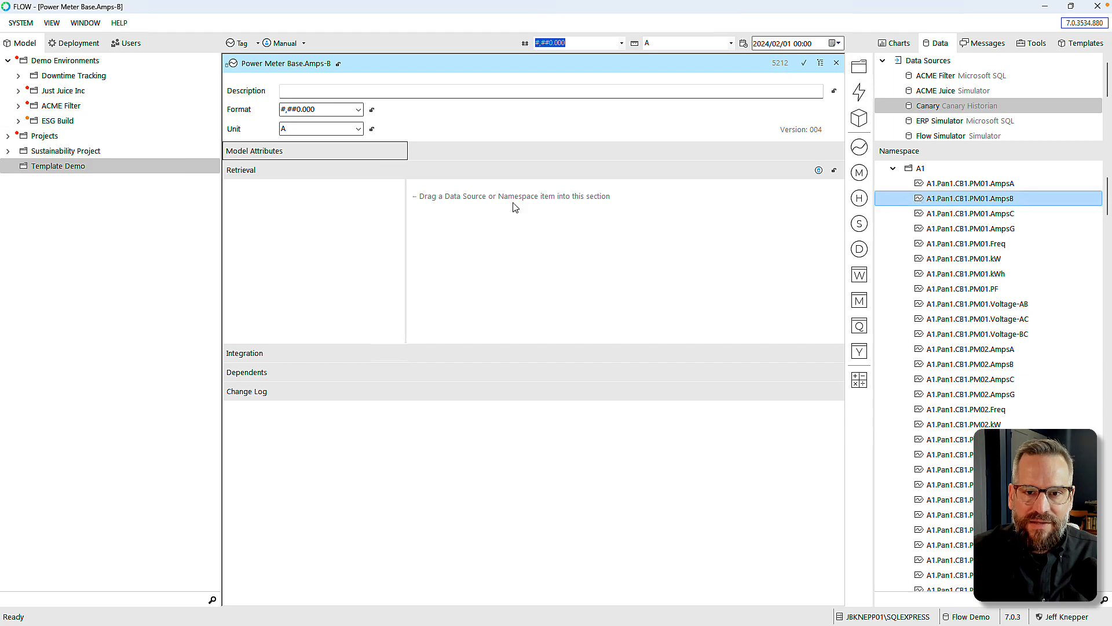
{"action": "left_click", "coordinate": [993, 246]}
{"action": "left_click", "coordinate": [963, 200]}
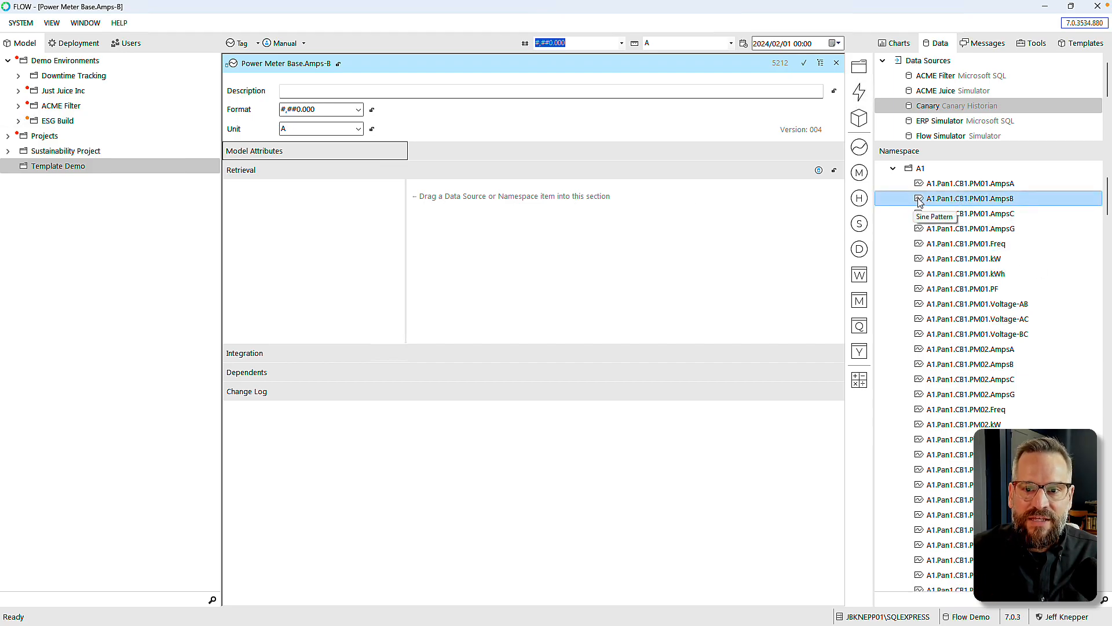
{"action": "left_click_drag", "start_coordinate": [934, 198], "coordinate": [245, 194]}
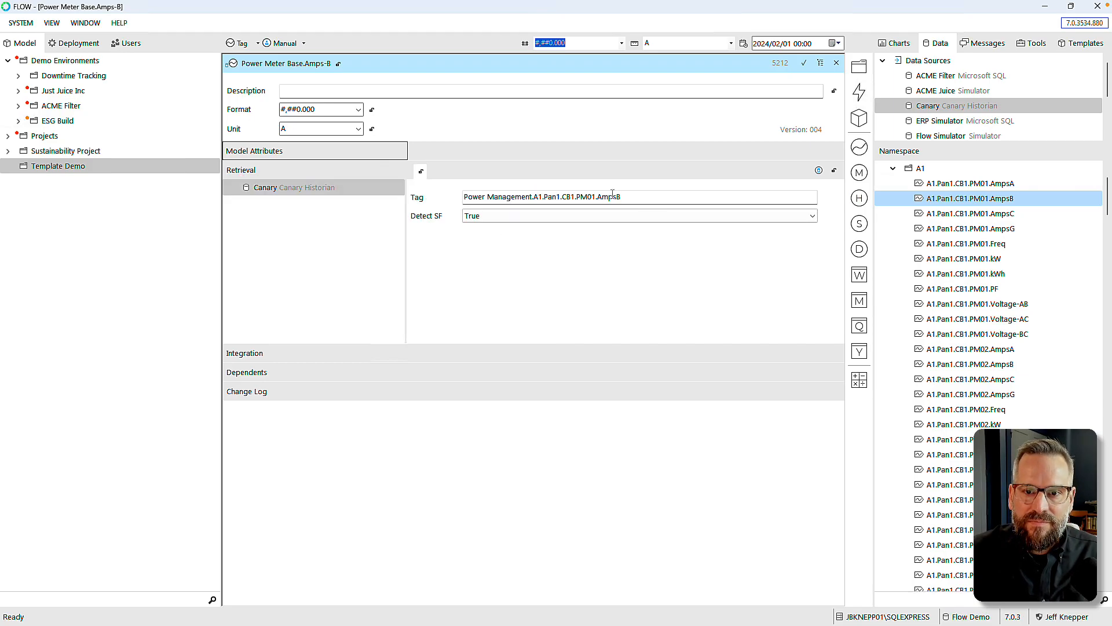
Step: Replace the literal path before AmpsB with the copied ModelAttribute path, remove the surplus AmpsA, and copy the resulting path prefix
{"action": "left_click_drag", "start_coordinate": [598, 197], "coordinate": [388, 194]}
{"action": "key", "text": "ctrl+v"}
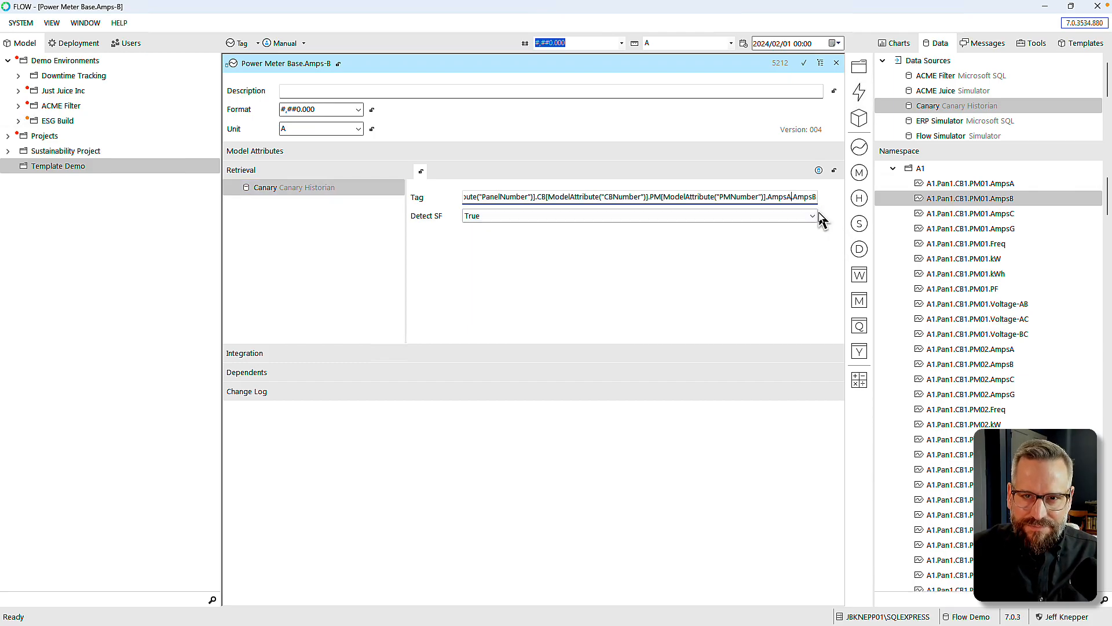
{"action": "key", "text": "BackSpace"}
{"action": "key", "text": "BackSpace"}
{"action": "key", "text": "BackSpace"}
{"action": "key", "text": "BackSpace"}
{"action": "key", "text": "BackSpace"}
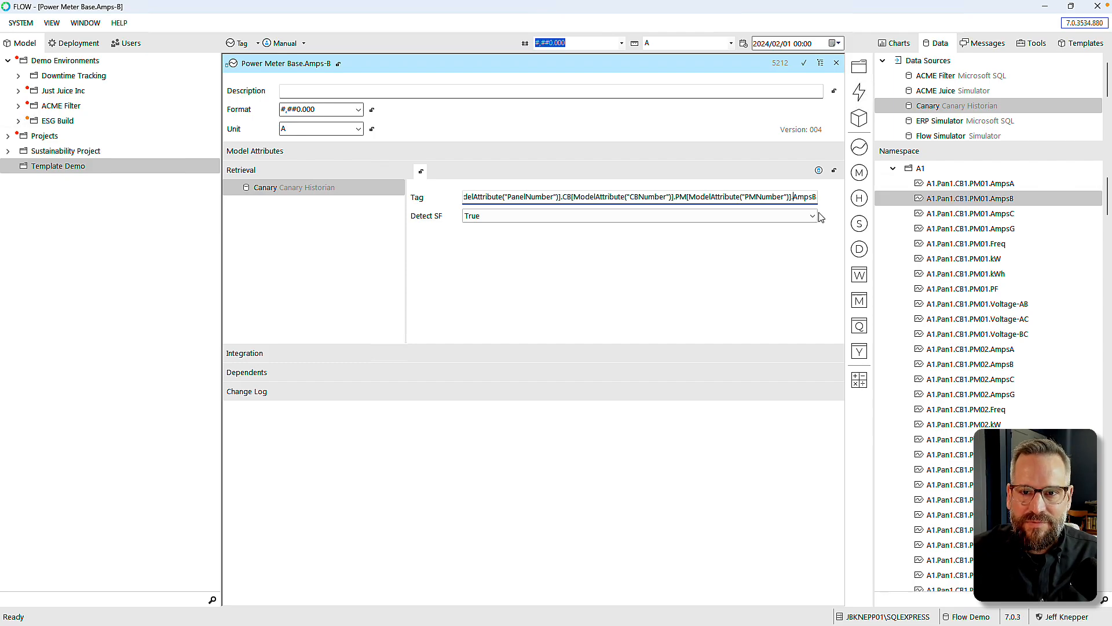
{"action": "left_click_drag", "start_coordinate": [792, 198], "coordinate": [348, 196]}
Step: Set Detect SF to False for Amps-B and close the open Amps-B, Amps-A and Power Meter Base editors
{"action": "left_click", "coordinate": [505, 219]}
{"action": "left_click", "coordinate": [501, 238]}
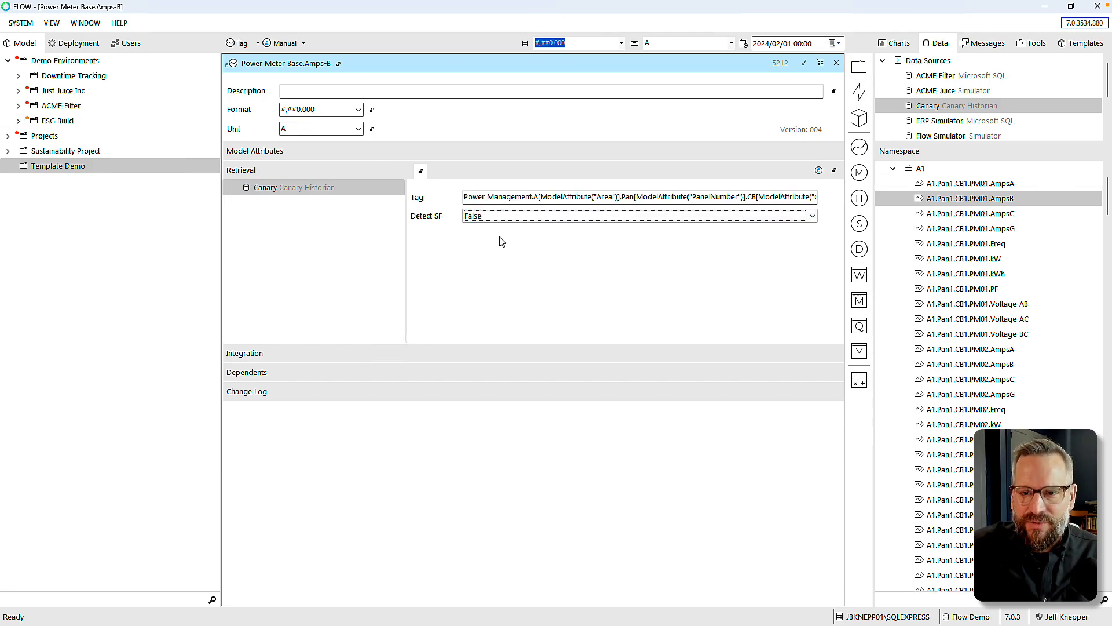
{"action": "left_click", "coordinate": [836, 65]}
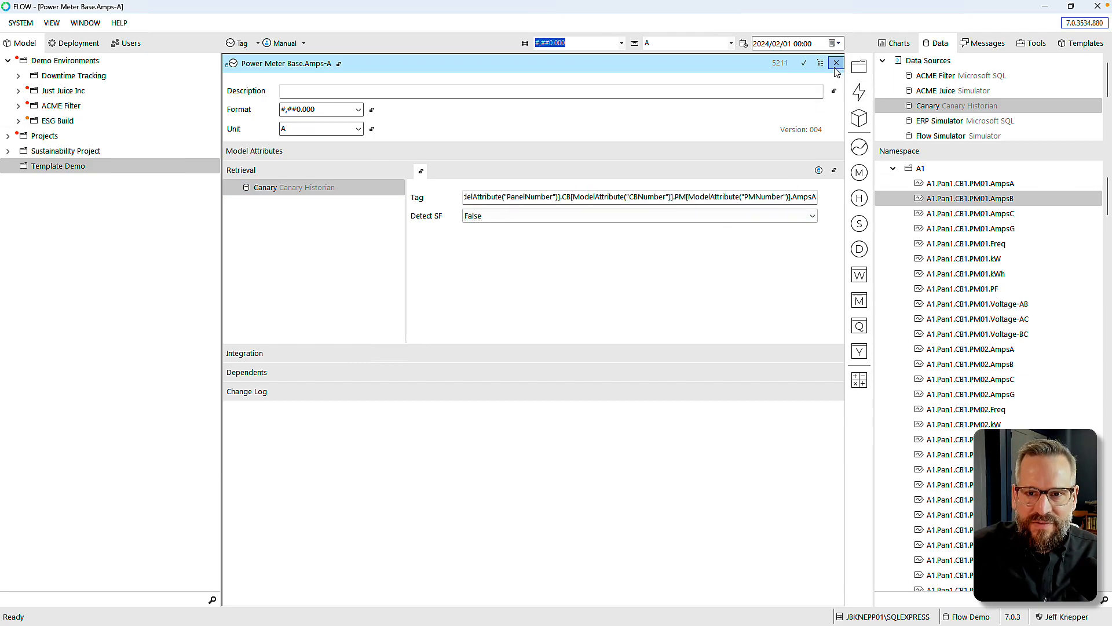
{"action": "left_click", "coordinate": [836, 64]}
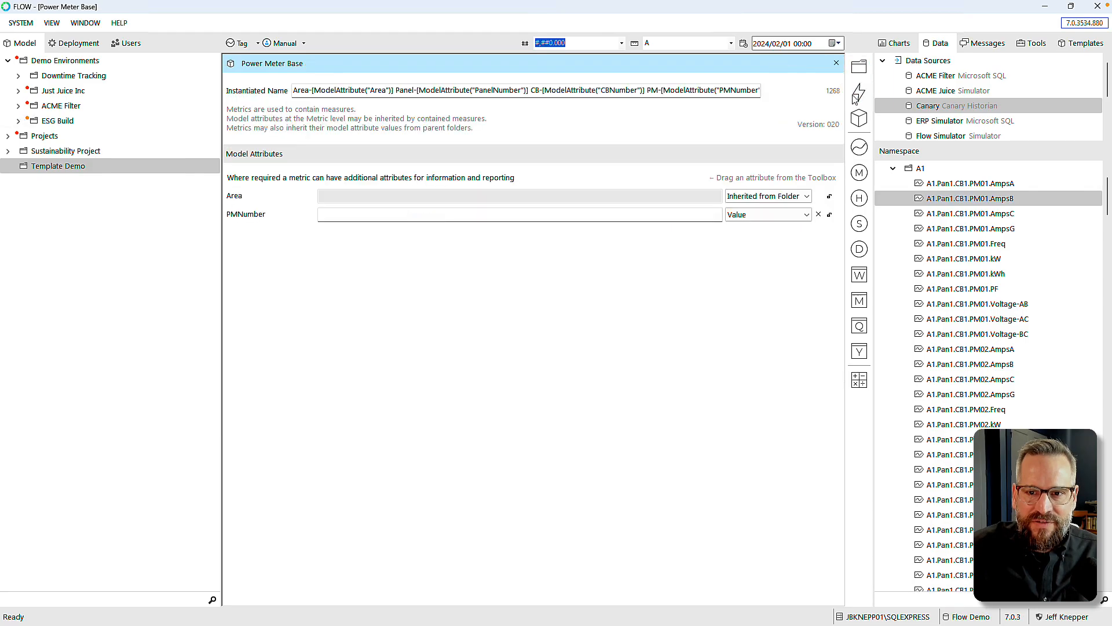
{"action": "left_click", "coordinate": [835, 63]}
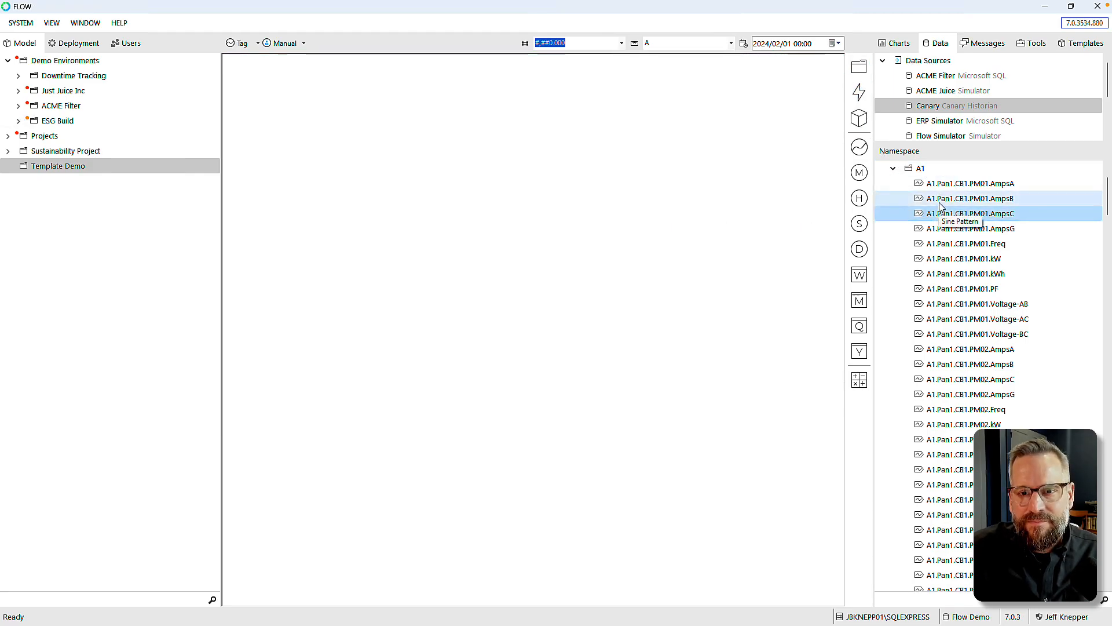
Step: Open the Amps-C measure and add the Canary namespace tag A1.Pan1.CB1.PM01.AmpsC as its retrieval source
{"action": "left_click", "coordinate": [1081, 43]}
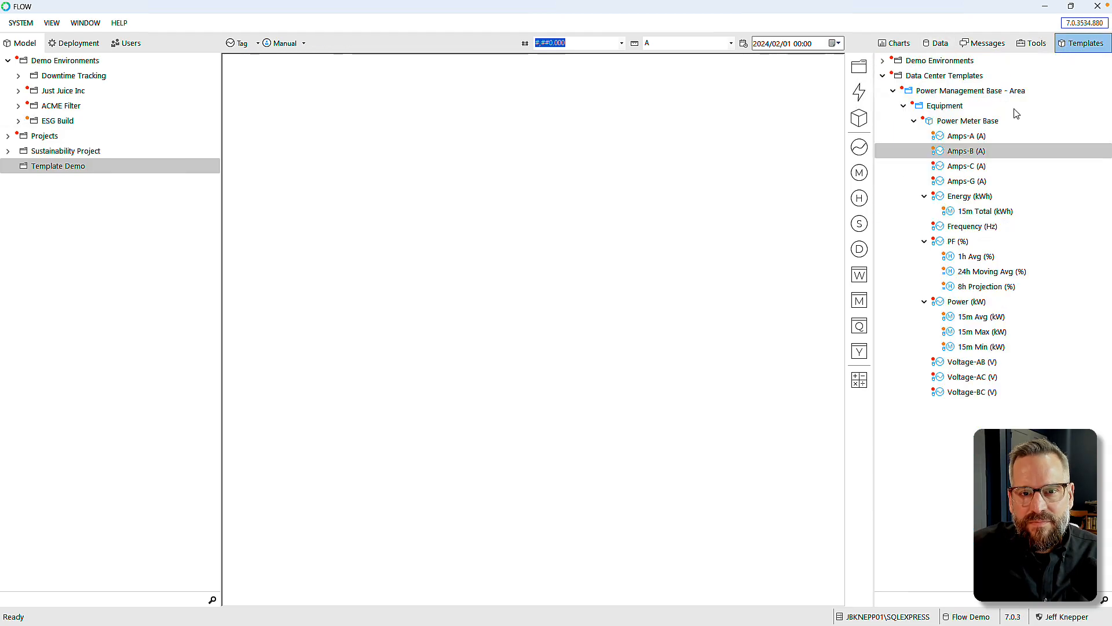
{"action": "left_click", "coordinate": [947, 165]}
{"action": "left_click", "coordinate": [936, 44]}
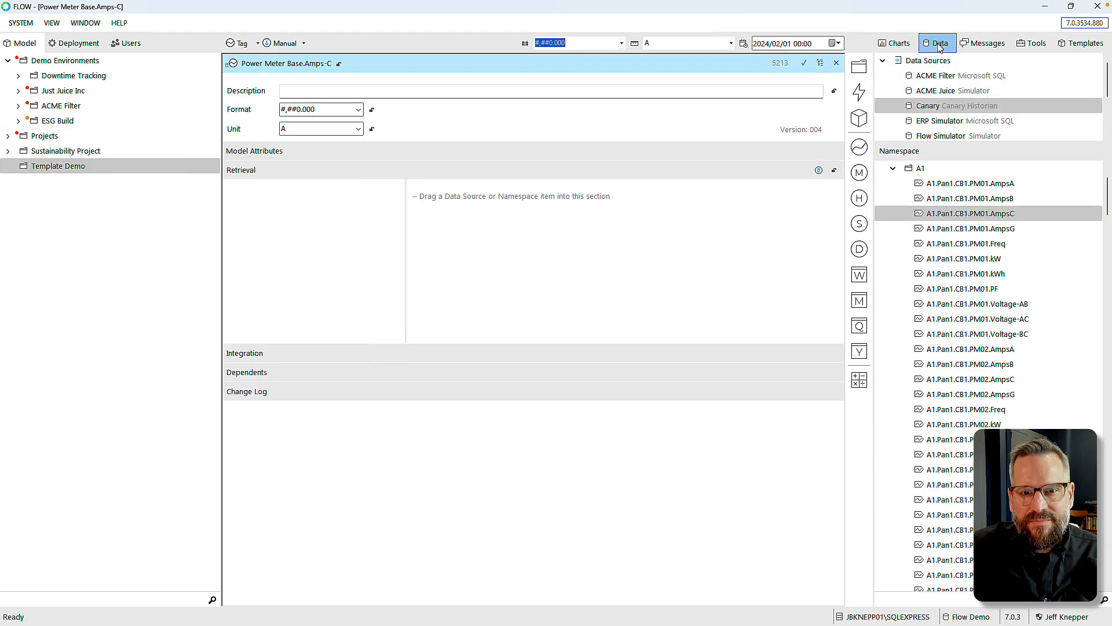
{"action": "left_click_drag", "start_coordinate": [922, 217], "coordinate": [239, 194]}
Step: Replace the literal path before AmpsC with the ModelAttribute path prefix, set Detect SF to False, and close the measure
{"action": "left_click_drag", "start_coordinate": [597, 197], "coordinate": [367, 190]}
{"action": "key", "text": "ctrl+v"}
{"action": "left_click", "coordinate": [532, 217]}
{"action": "left_click", "coordinate": [534, 237]}
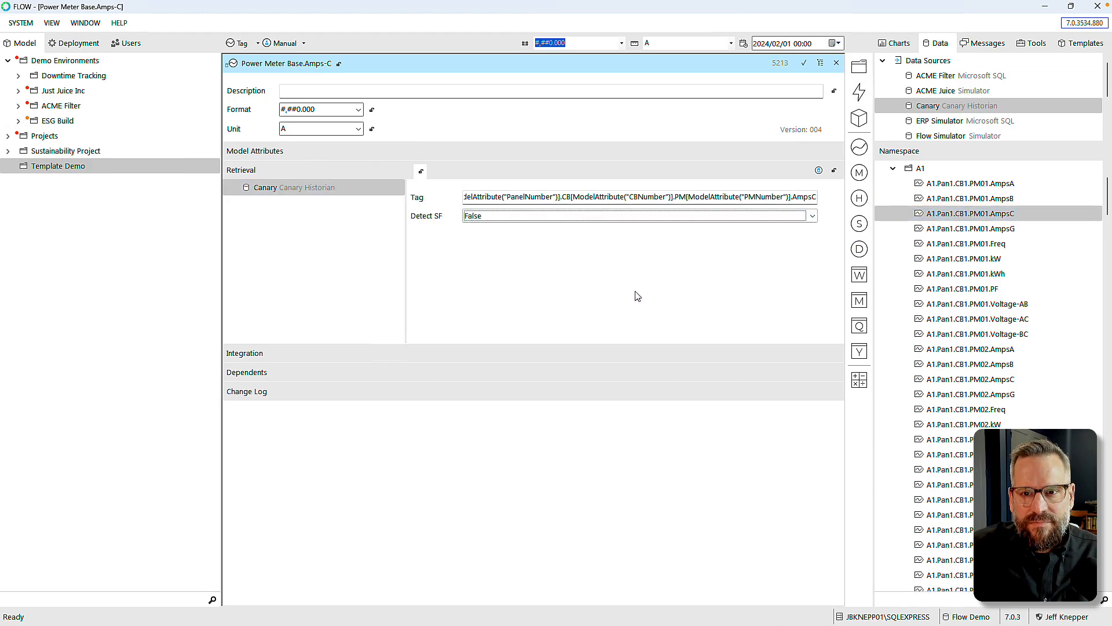
{"action": "left_click", "coordinate": [837, 66]}
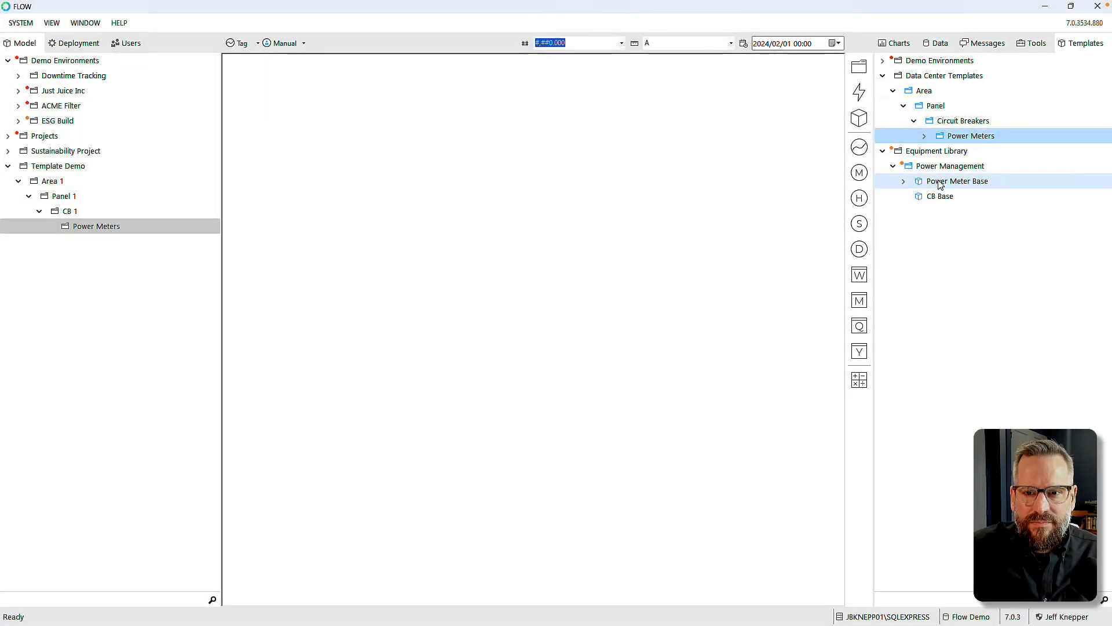
Step: Start a bulk instantiation of the Power Meter Base template in the model's Power Meters folder under CB 1
{"action": "left_click", "coordinate": [927, 183]}
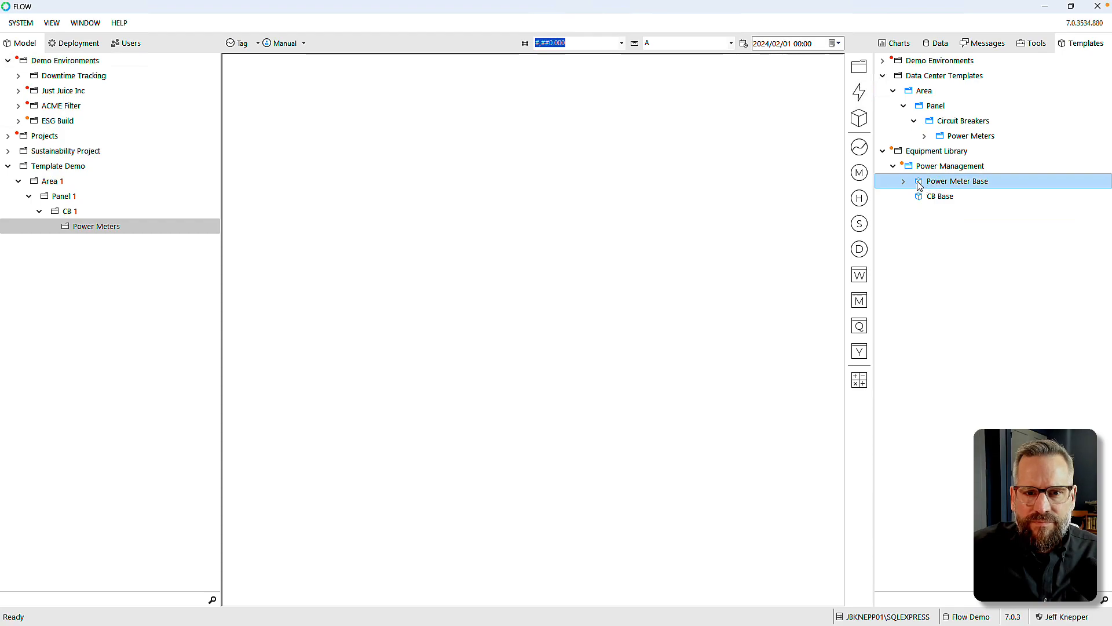
{"action": "left_click", "coordinate": [904, 182]}
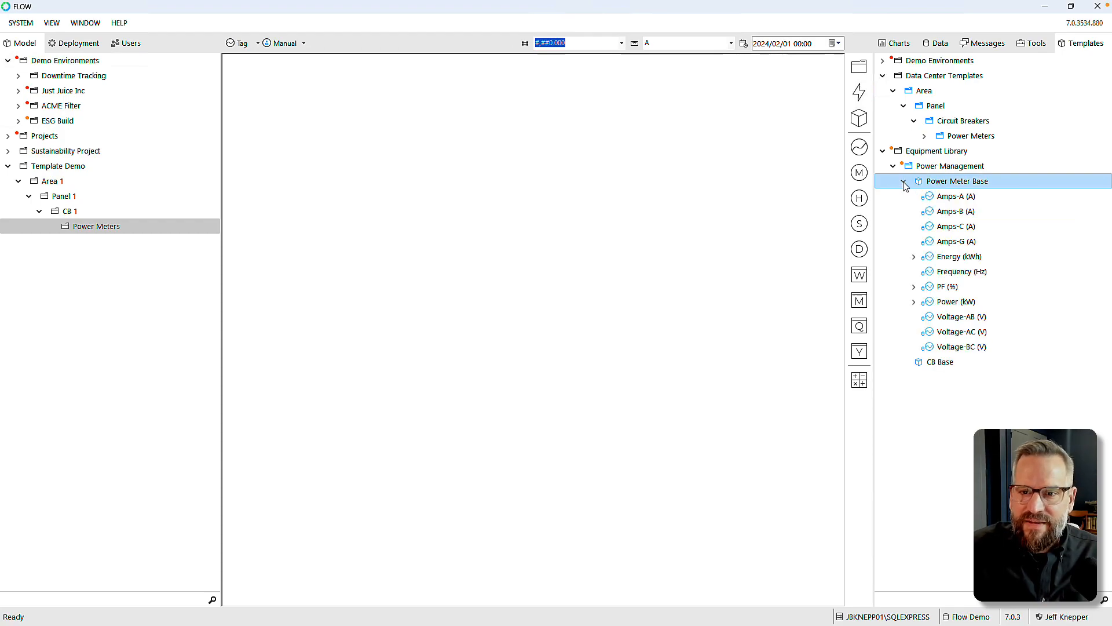
{"action": "left_click", "coordinate": [904, 182]}
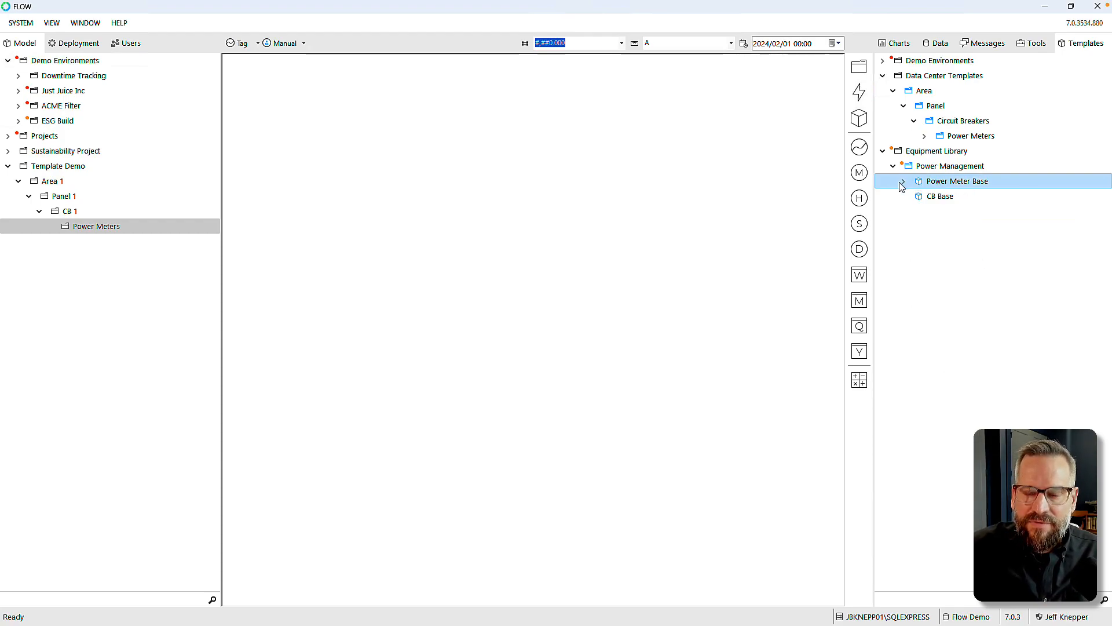
{"action": "left_click_drag", "start_coordinate": [920, 188], "coordinate": [84, 224]}
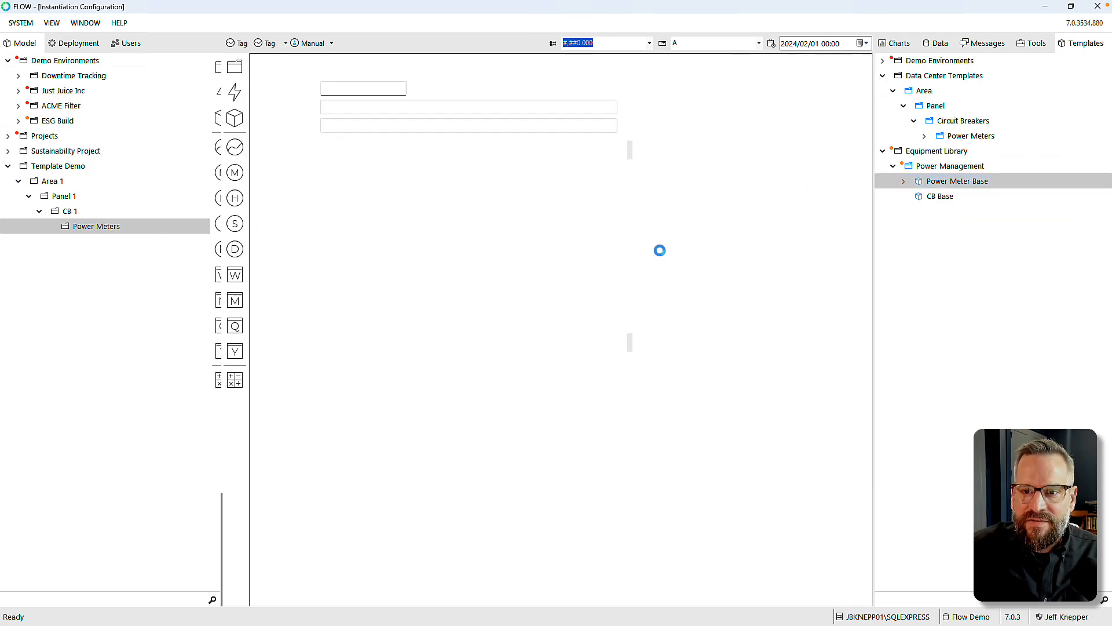
Step: Set the Area, CBNumber and PanelNumber values to 1 in the template map settings
{"action": "left_click", "coordinate": [345, 181]}
{"action": "type", "text": "1"}
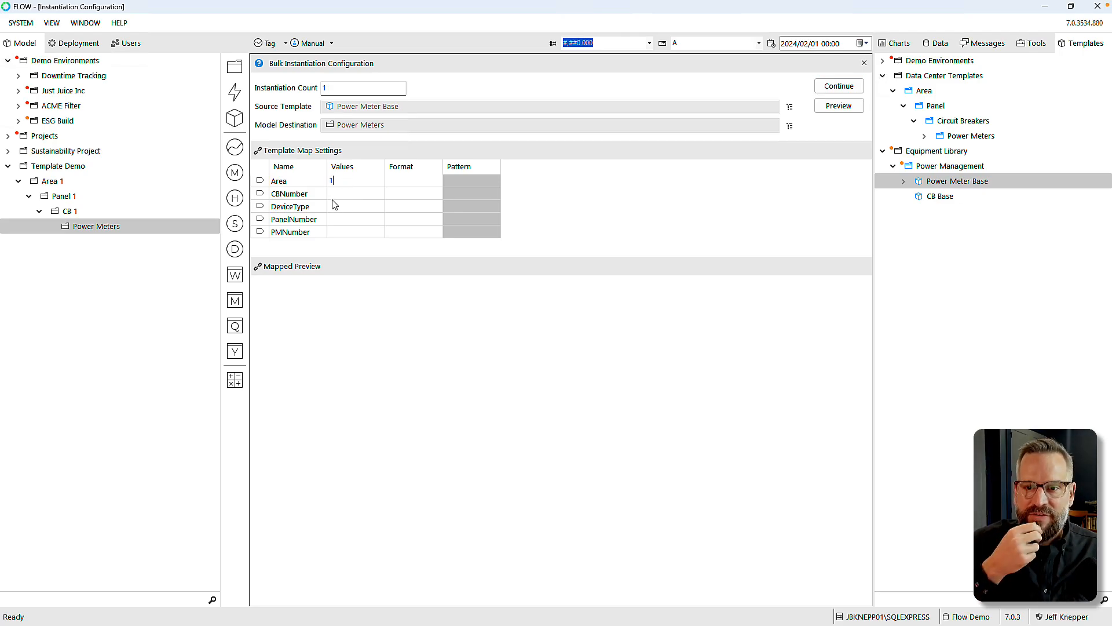
{"action": "key", "text": "Return"}
{"action": "type", "text": "1"}
{"action": "left_click", "coordinate": [342, 219]}
{"action": "type", "text": "1"}
{"action": "key", "text": "Return"}
Step: Set the instantiation count to 5 and map PMNumber to values 1-5 with the format 00
{"action": "left_click", "coordinate": [315, 89]}
{"action": "type", "text": "5"}
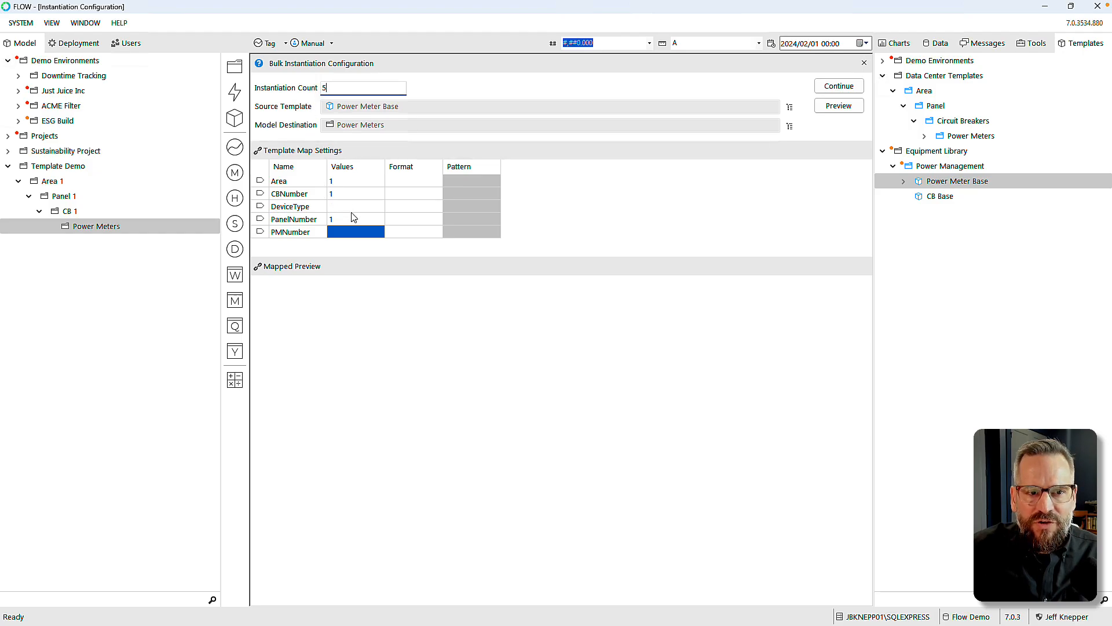
{"action": "left_click", "coordinate": [342, 230]}
{"action": "type", "text": "1-5"}
{"action": "key", "text": "Tab"}
{"action": "type", "text": "00"}
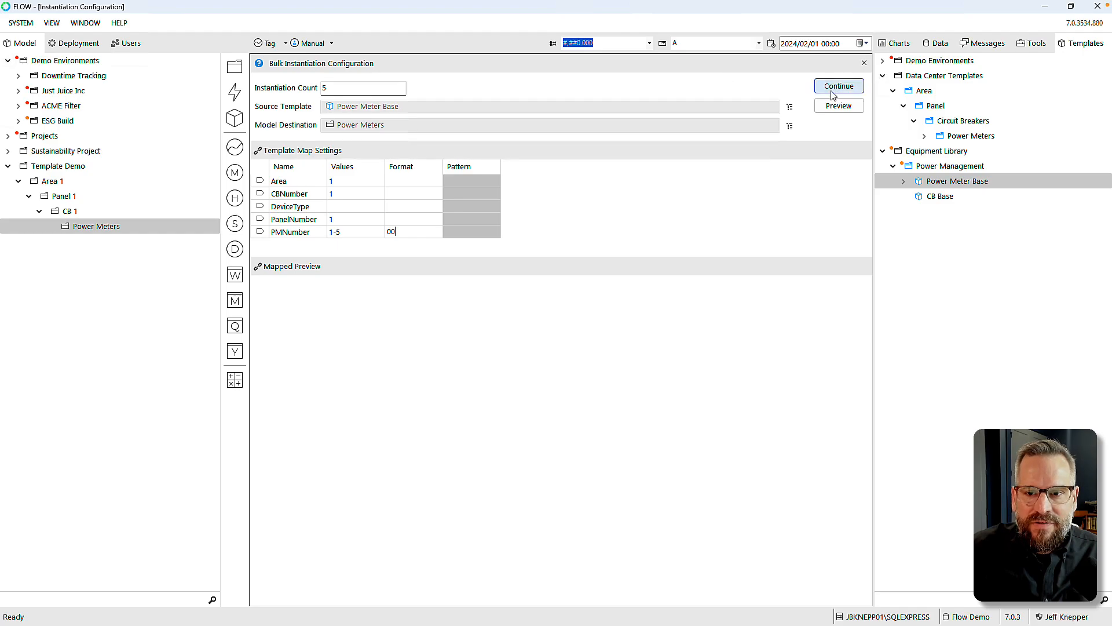
Step: Preview the mapped power meters, check the measures inside the instances, and run the bulk instantiation
{"action": "left_click", "coordinate": [839, 105]}
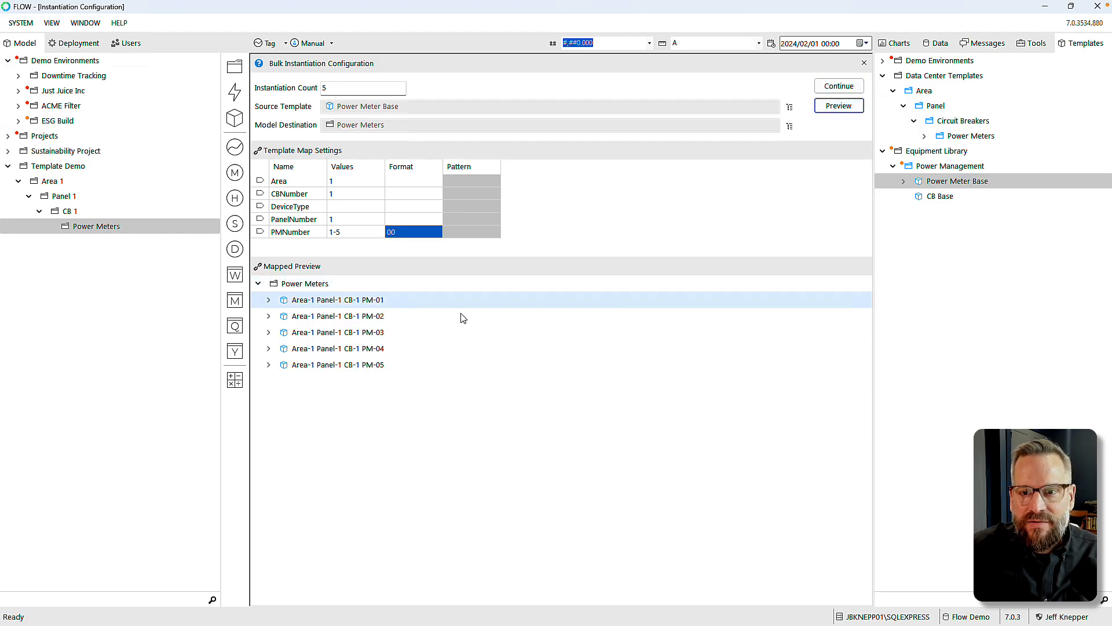
{"action": "left_click", "coordinate": [269, 300]}
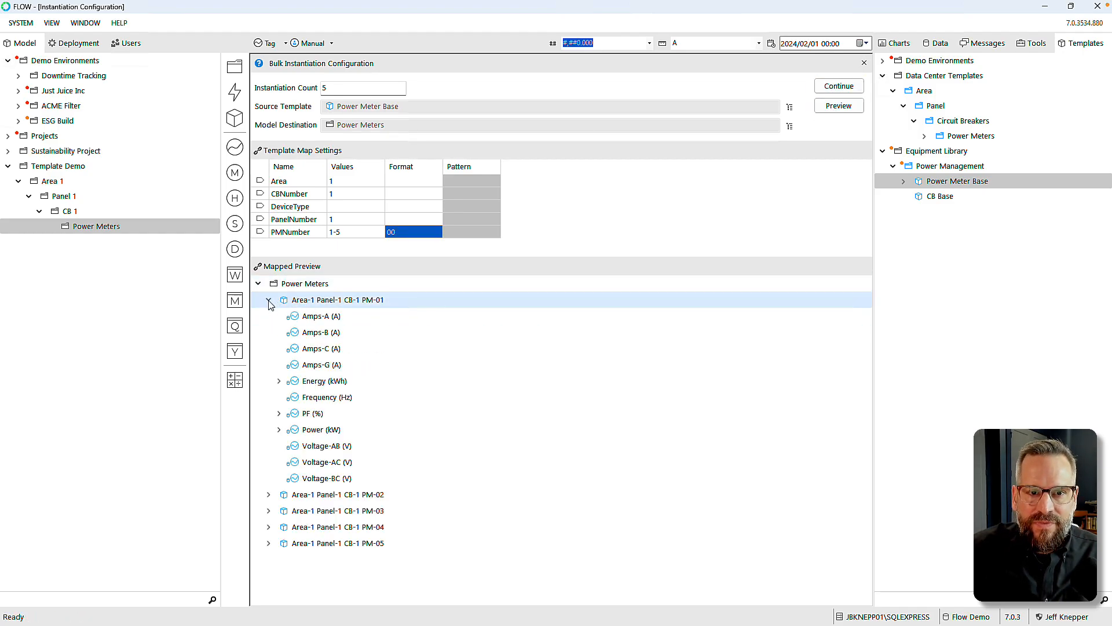
{"action": "left_click", "coordinate": [269, 300]}
{"action": "left_click", "coordinate": [270, 316]}
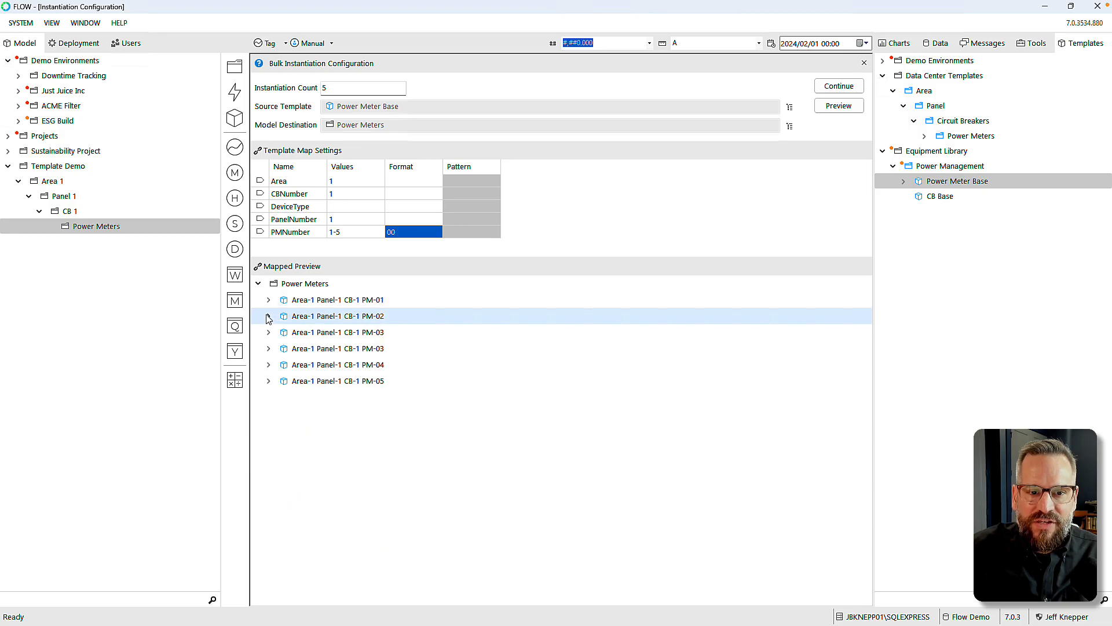
{"action": "left_click", "coordinate": [268, 316]}
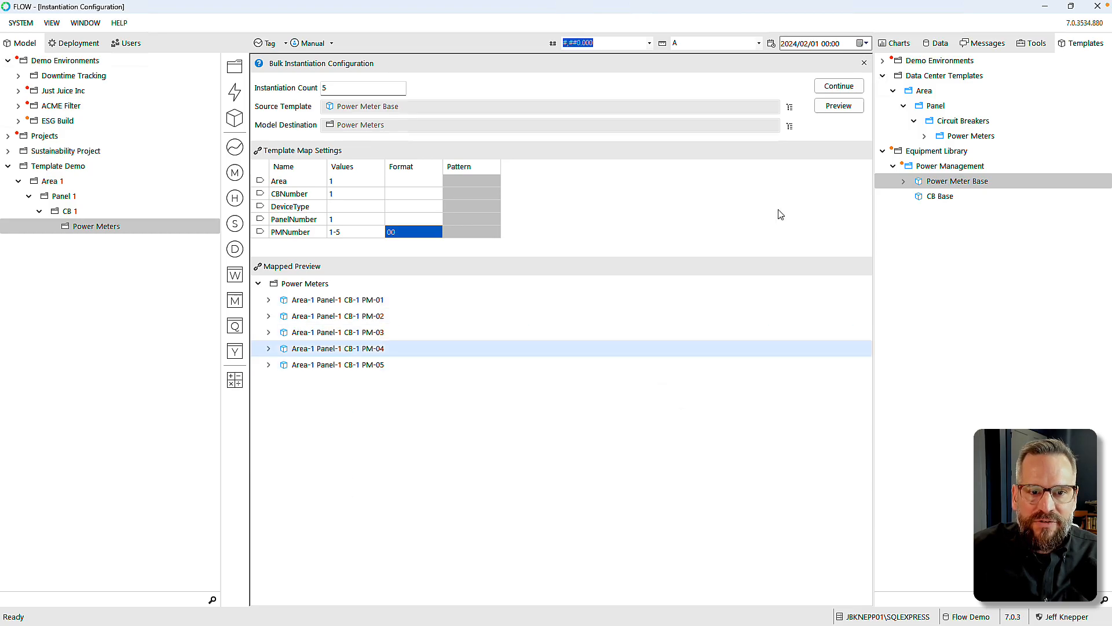
{"action": "left_click", "coordinate": [837, 88]}
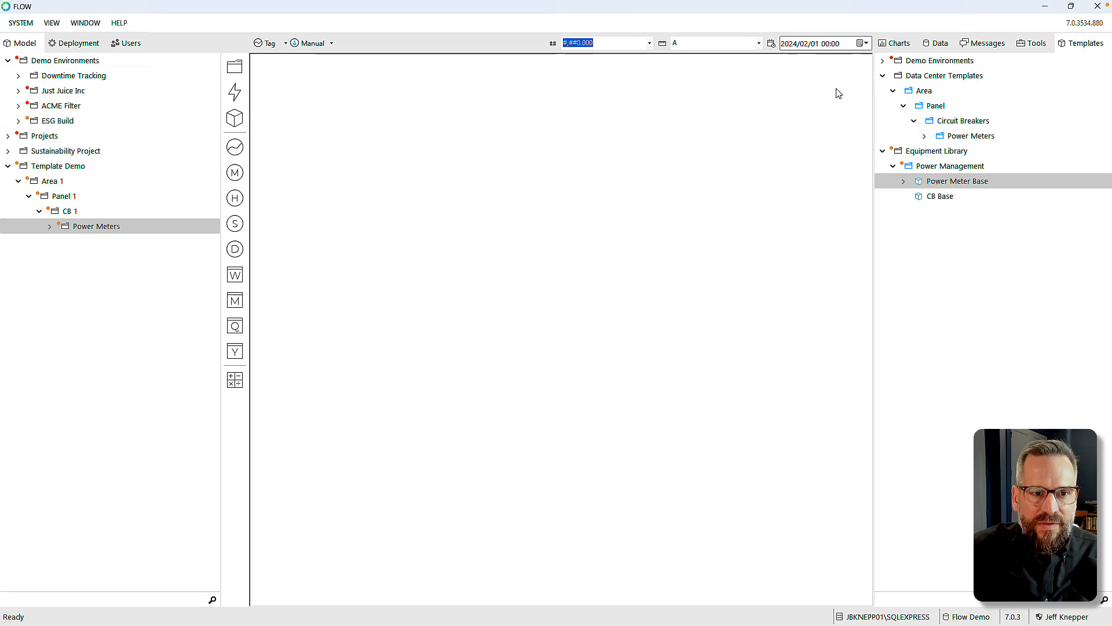
Step: Expand PM-01 and PM-02 in the model's Power Meters folder and open PM-01's Power (kW) measure
{"action": "left_click", "coordinate": [50, 226]}
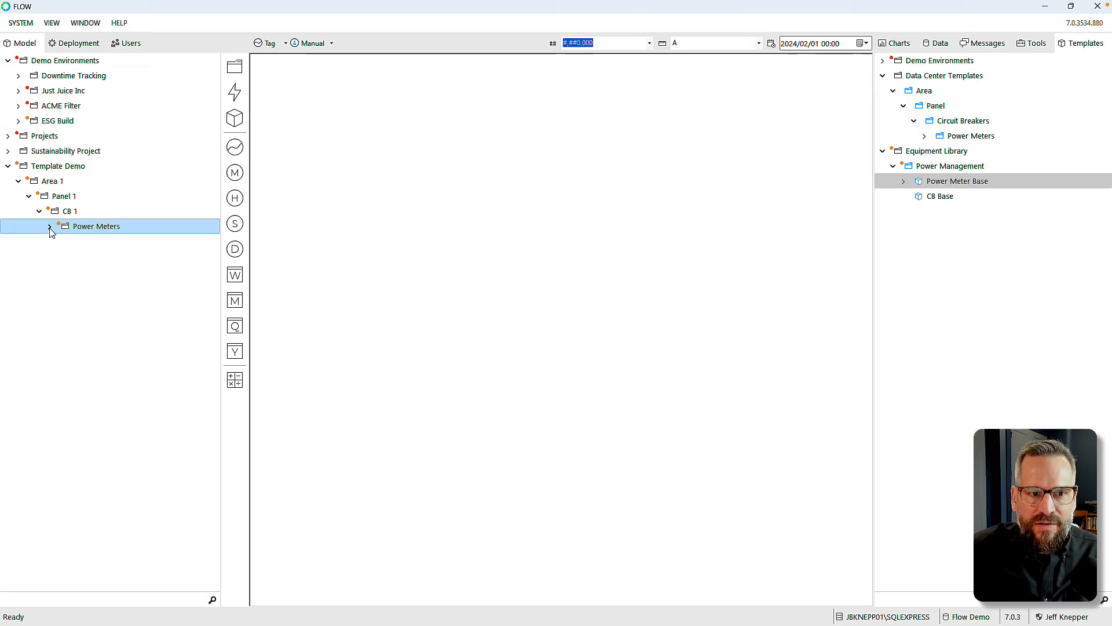
{"action": "left_click", "coordinate": [60, 242]}
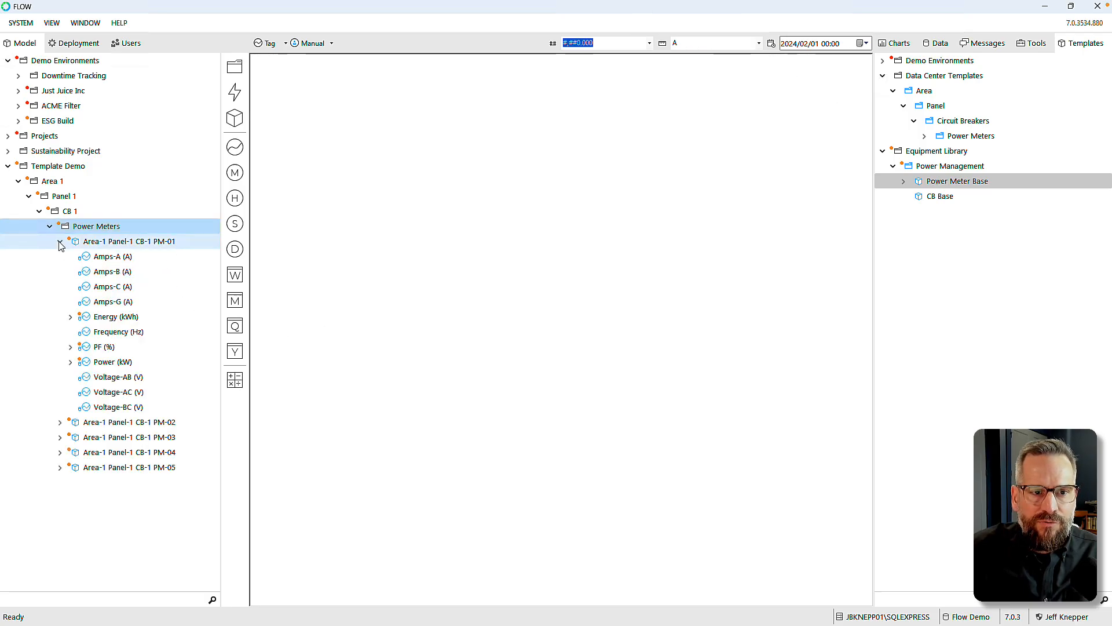
{"action": "left_click", "coordinate": [60, 423]}
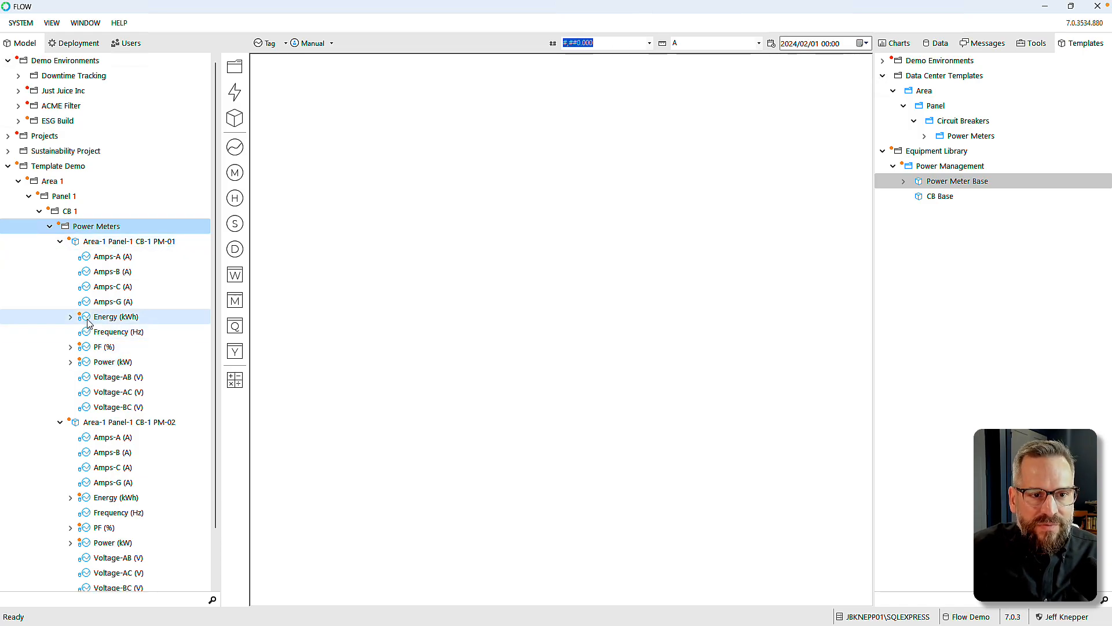
{"action": "left_click", "coordinate": [85, 366]}
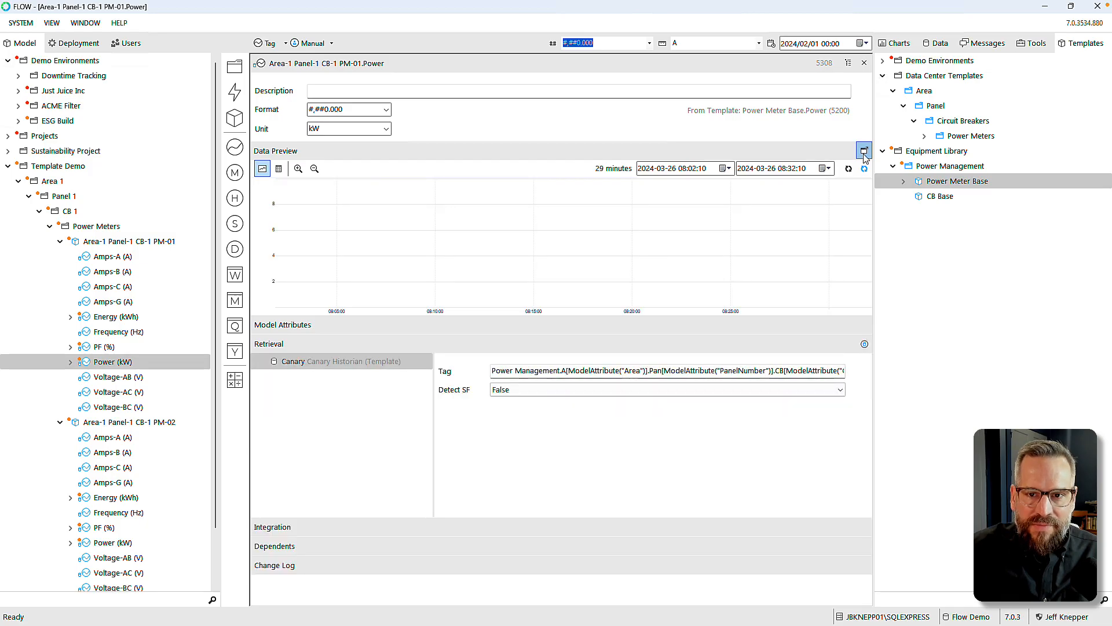
Step: Set the start date of the Power measure's data preview to 2024-02-01
{"action": "left_click", "coordinate": [729, 169]}
{"action": "left_click", "coordinate": [642, 186]}
{"action": "left_click", "coordinate": [722, 208]}
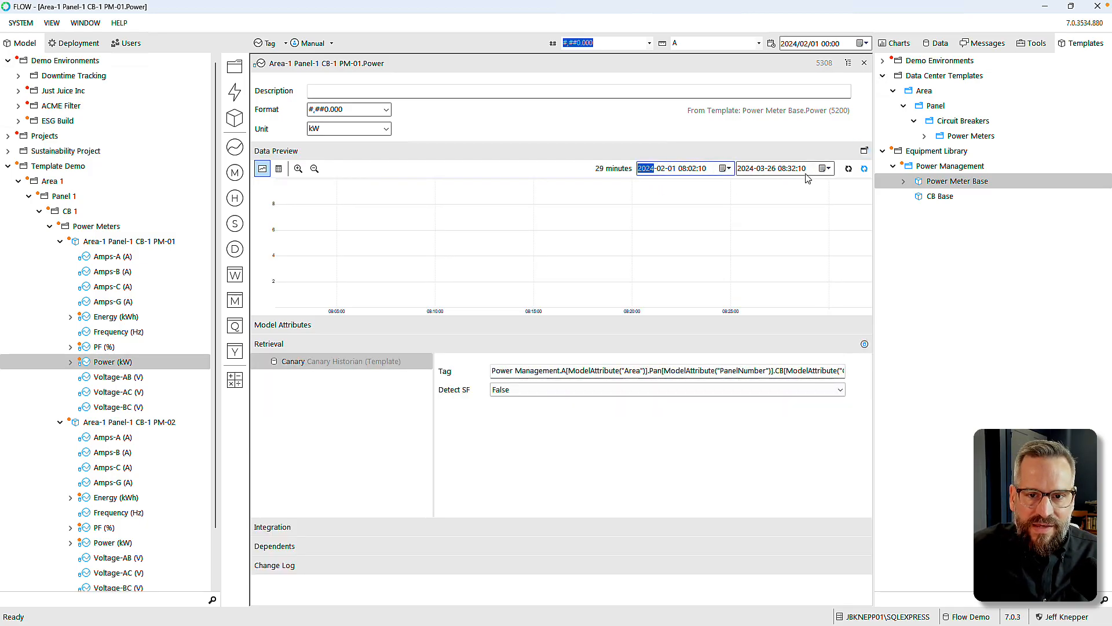
Step: Set the end date of the Power measure's data preview to 2024-02-02 and refresh the trend
{"action": "left_click", "coordinate": [825, 168]}
{"action": "left_click", "coordinate": [742, 185]}
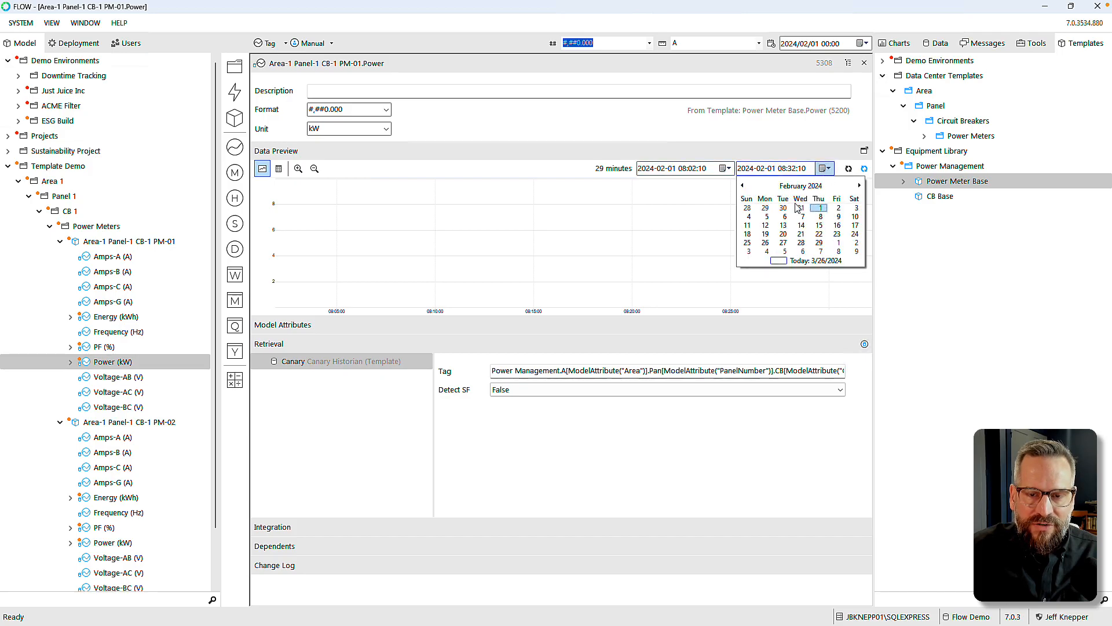
{"action": "left_click", "coordinate": [837, 207]}
{"action": "left_click", "coordinate": [849, 169]}
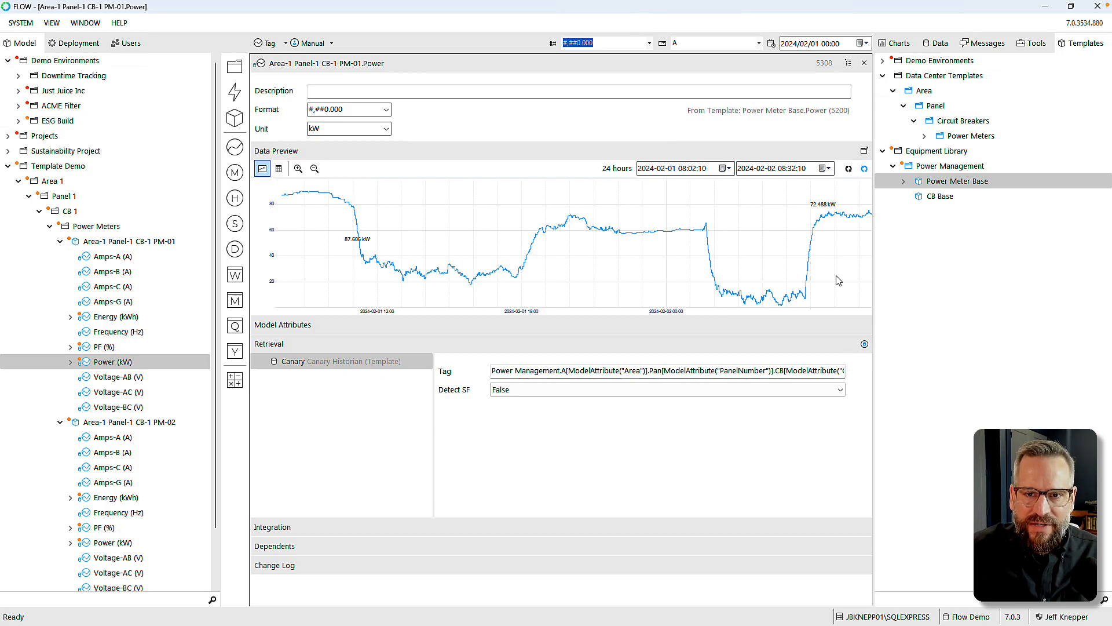
Step: Open PM-01's Power trend in a separate data source preview and add PM-02's Power (kW) measure to it
{"action": "left_click", "coordinate": [863, 152]}
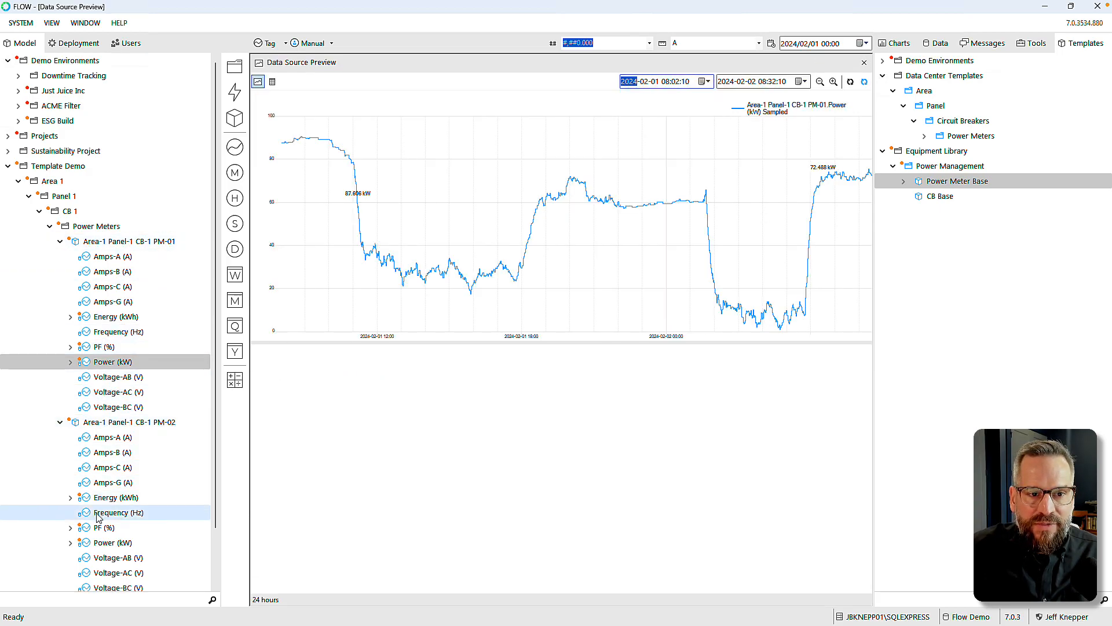
{"action": "left_click", "coordinate": [86, 543]}
{"action": "left_click", "coordinate": [87, 544]}
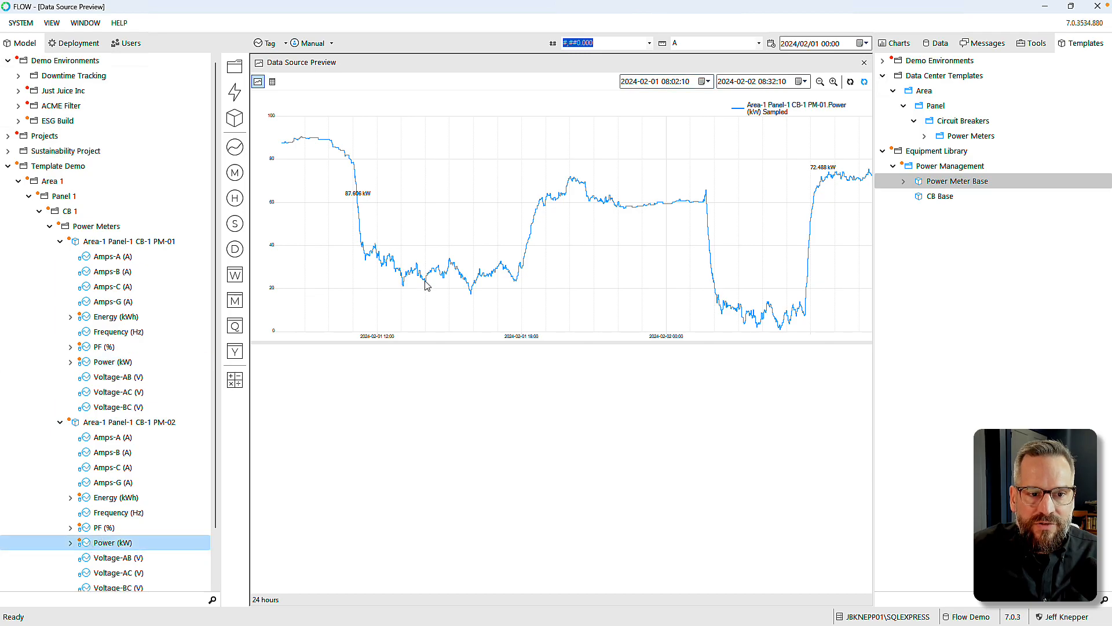
{"action": "left_click_drag", "start_coordinate": [109, 437], "coordinate": [335, 318]}
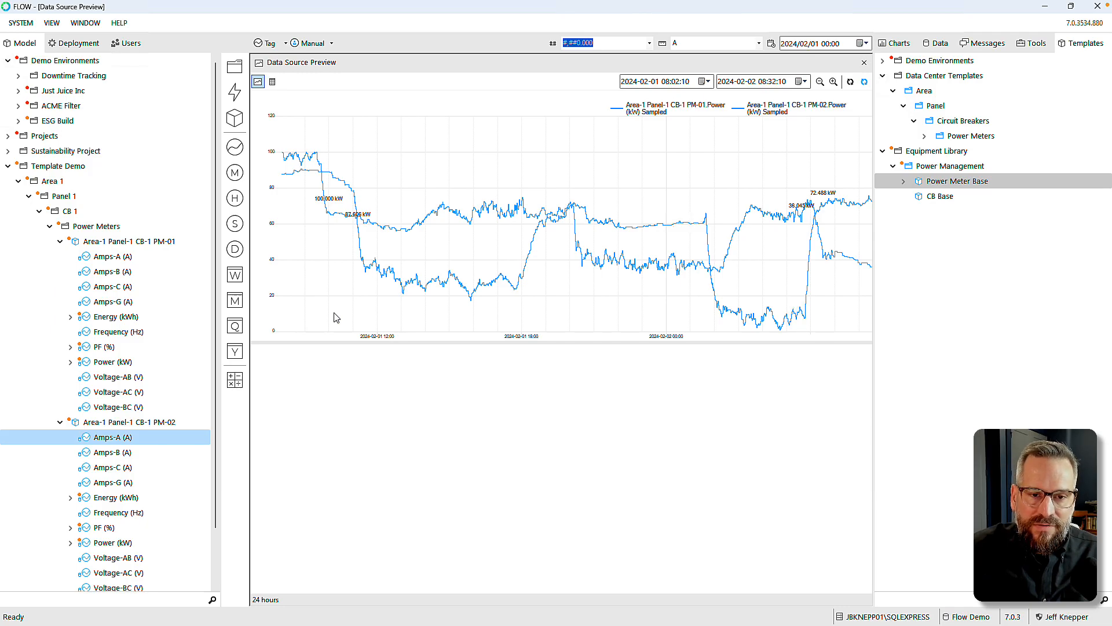
Step: Expand PM-03 in the model and add its Power (kW) measure to the data source preview
{"action": "scroll", "coordinate": [117, 391], "scroll_direction": "down", "scroll_amount": 2}
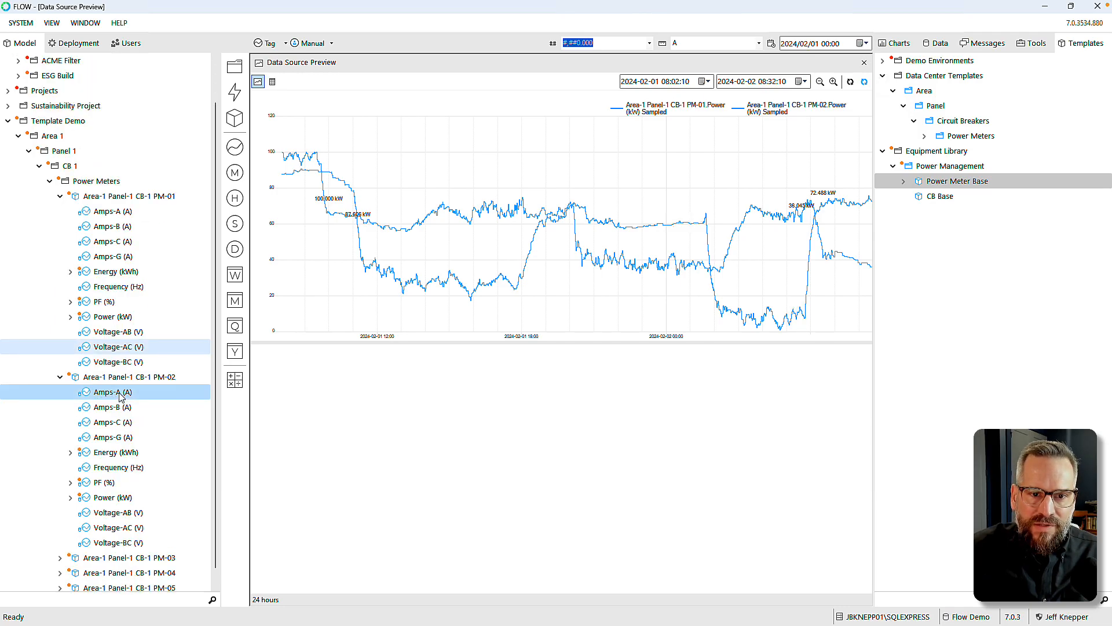
{"action": "left_click", "coordinate": [59, 542]}
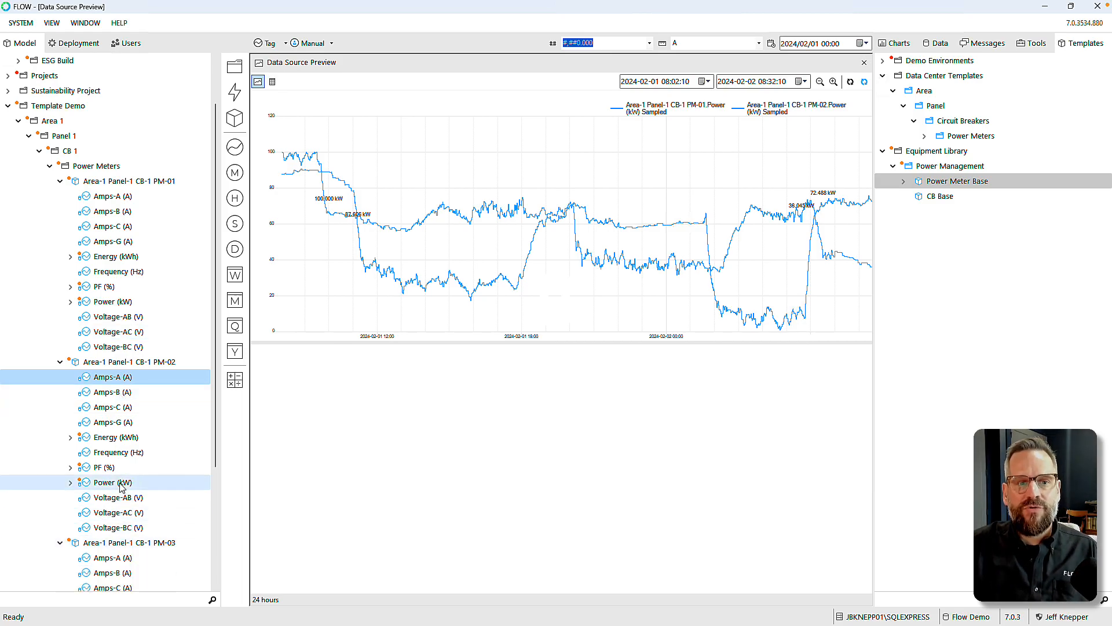
{"action": "scroll", "coordinate": [123, 489], "scroll_direction": "down", "scroll_amount": 4}
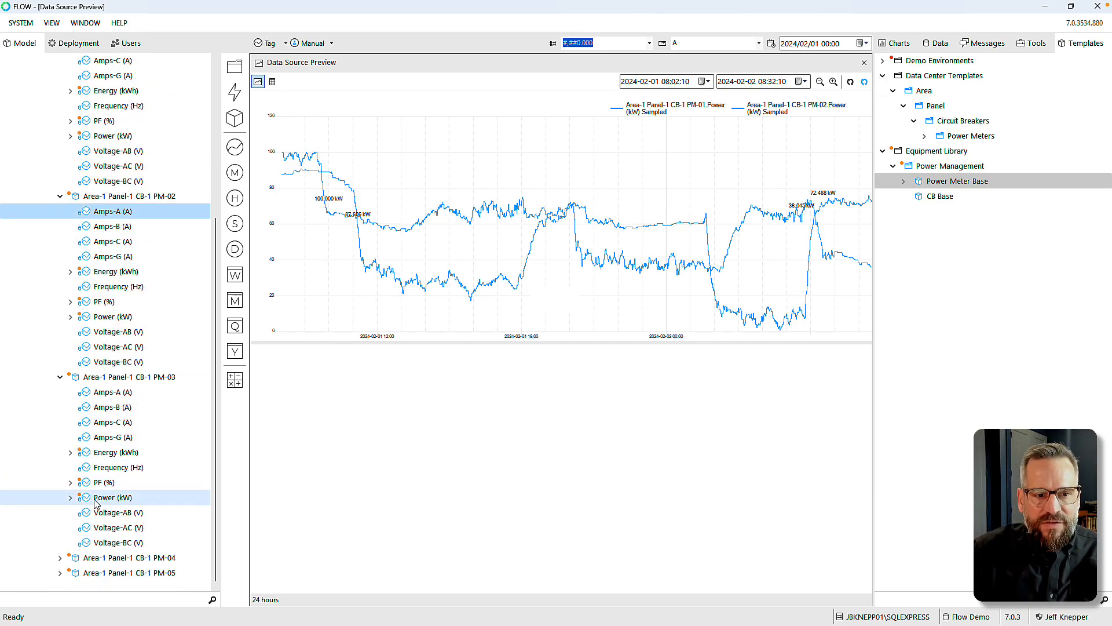
{"action": "left_click_drag", "start_coordinate": [87, 499], "coordinate": [365, 304]}
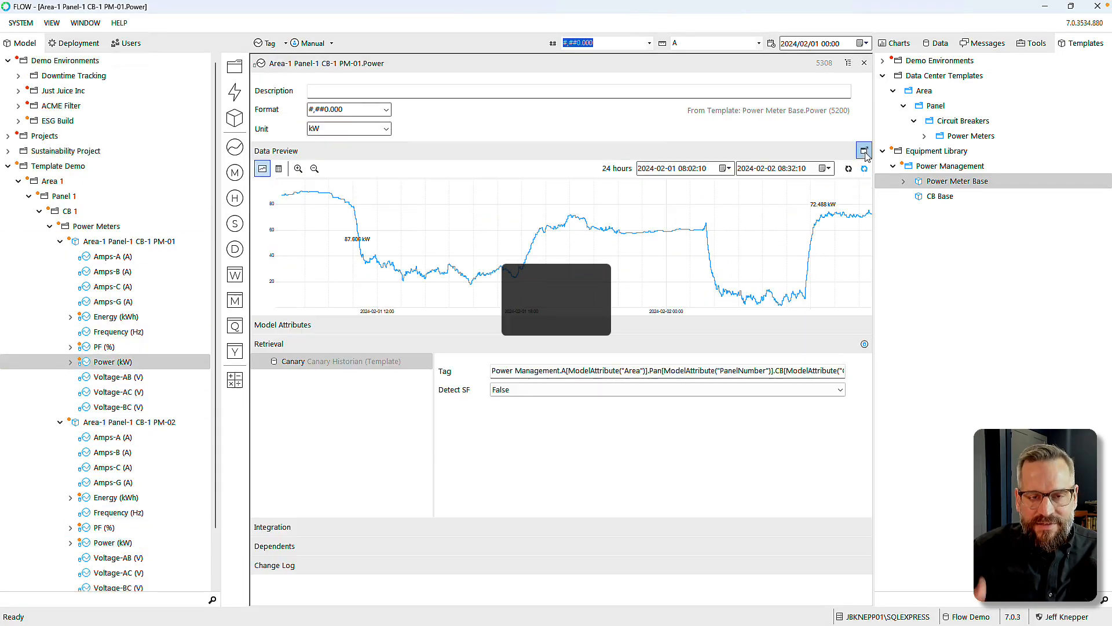
{"action": "left_click", "coordinate": [726, 168]}
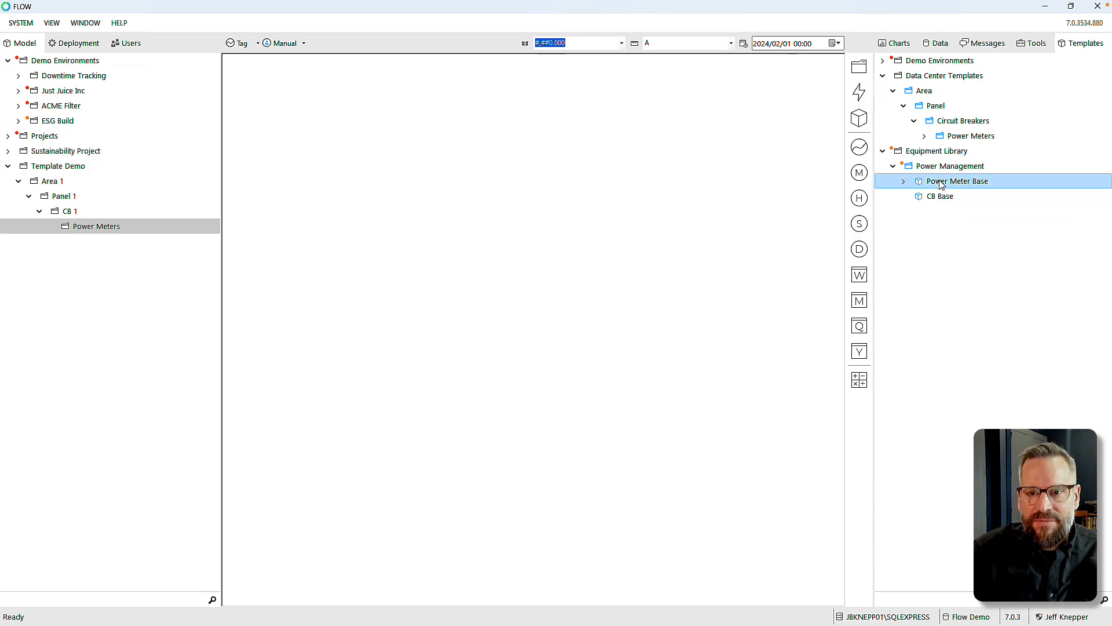
Step: Start a bulk instantiation of Power Meter Base into the Power Meters folder, mapping Area, CBNumber and PanelNumber to 1
{"action": "left_click", "coordinate": [904, 182]}
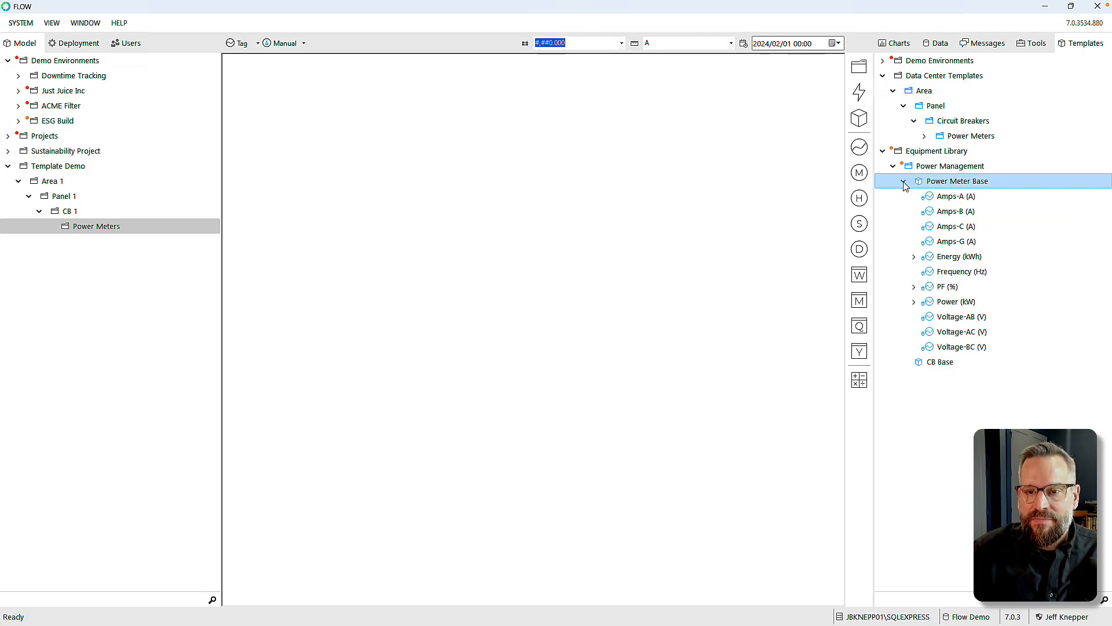
{"action": "left_click", "coordinate": [903, 182]}
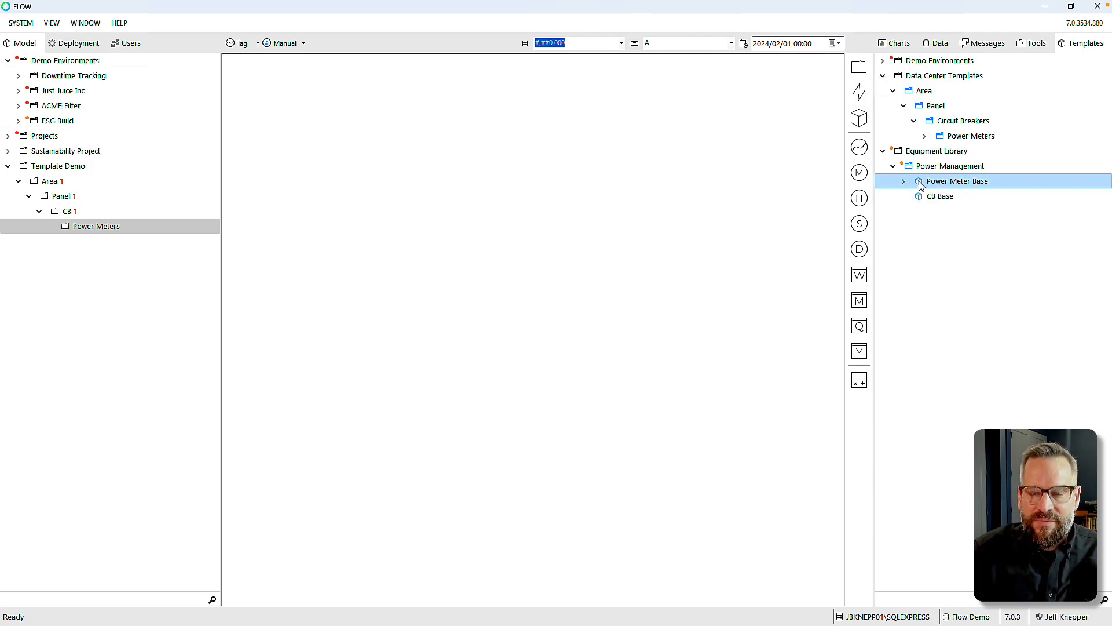
{"action": "left_click_drag", "start_coordinate": [918, 187], "coordinate": [90, 228]}
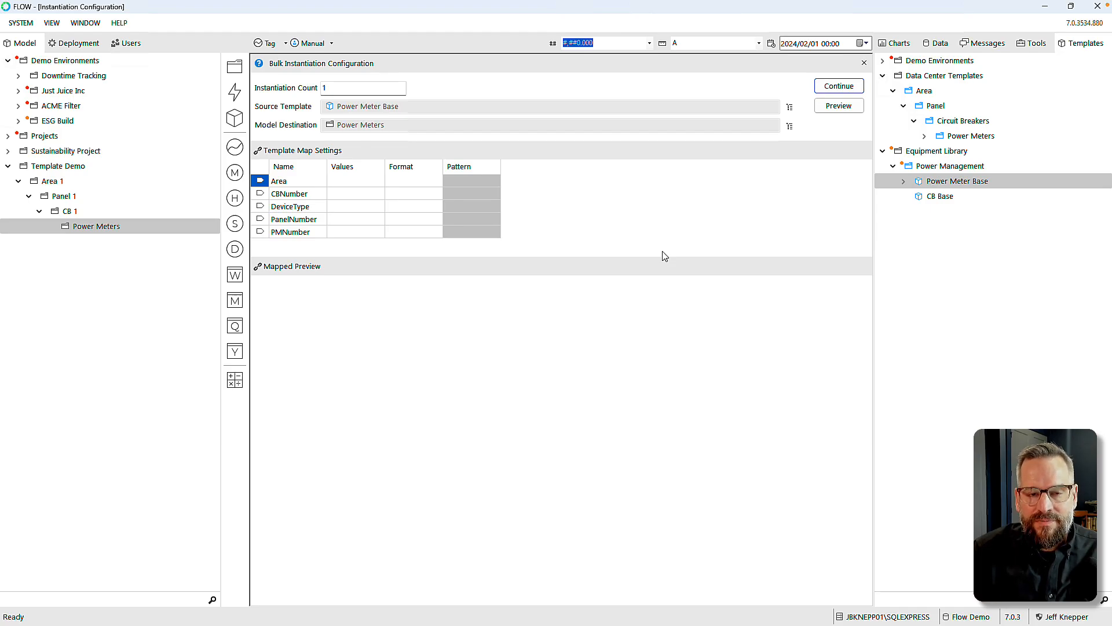
{"action": "left_click", "coordinate": [345, 181]}
{"action": "type", "text": "1"}
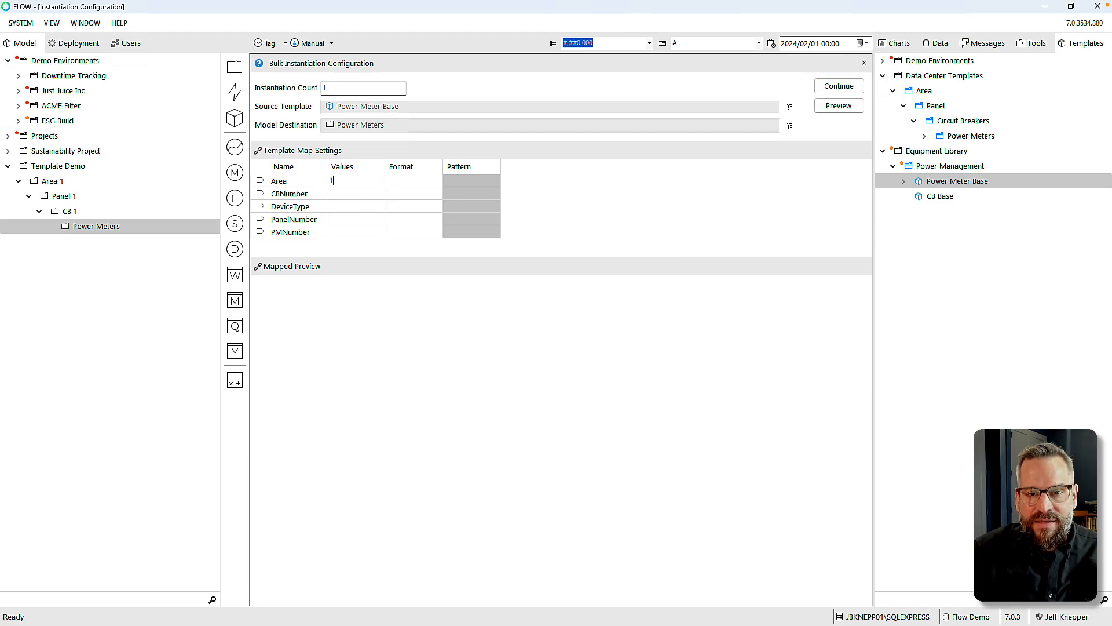
{"action": "key", "text": "Return"}
{"action": "type", "text": "1"}
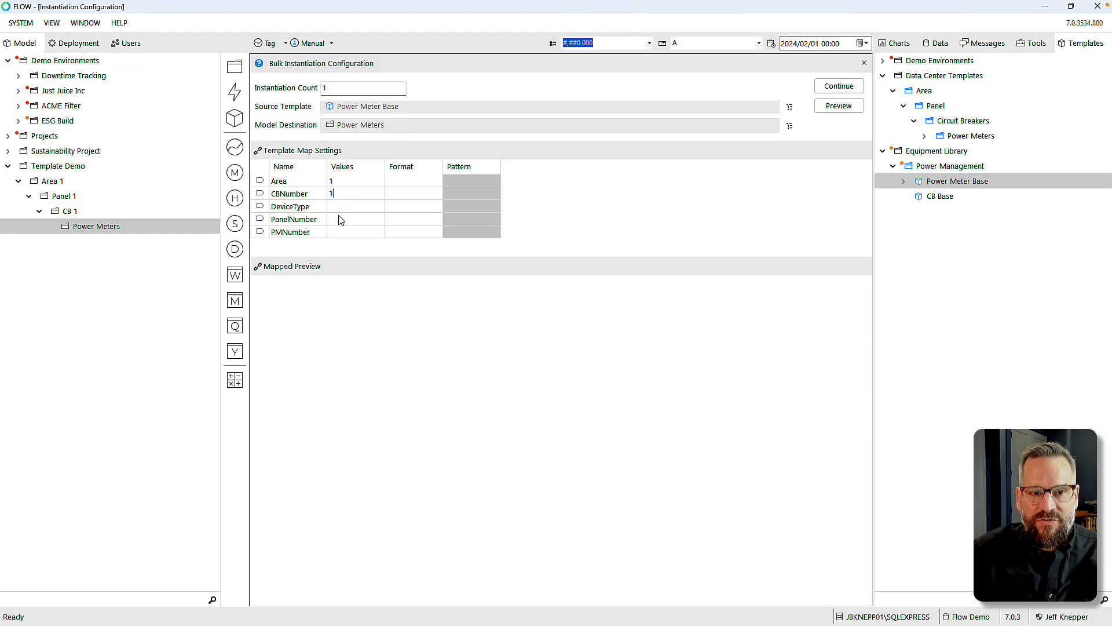
{"action": "type", "text": "1"}
{"action": "left_click", "coordinate": [342, 233]}
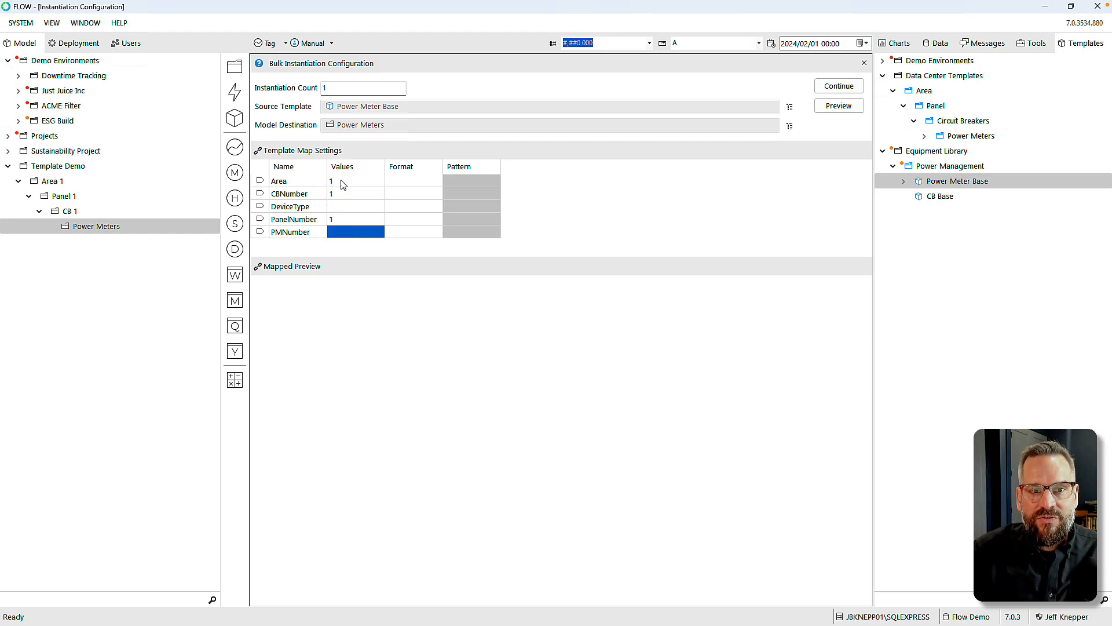
Step: Set the instantiation count to 5 and give PMNumber the values 1-5 with the format 00
{"action": "left_click", "coordinate": [324, 88]}
{"action": "type", "text": "5"}
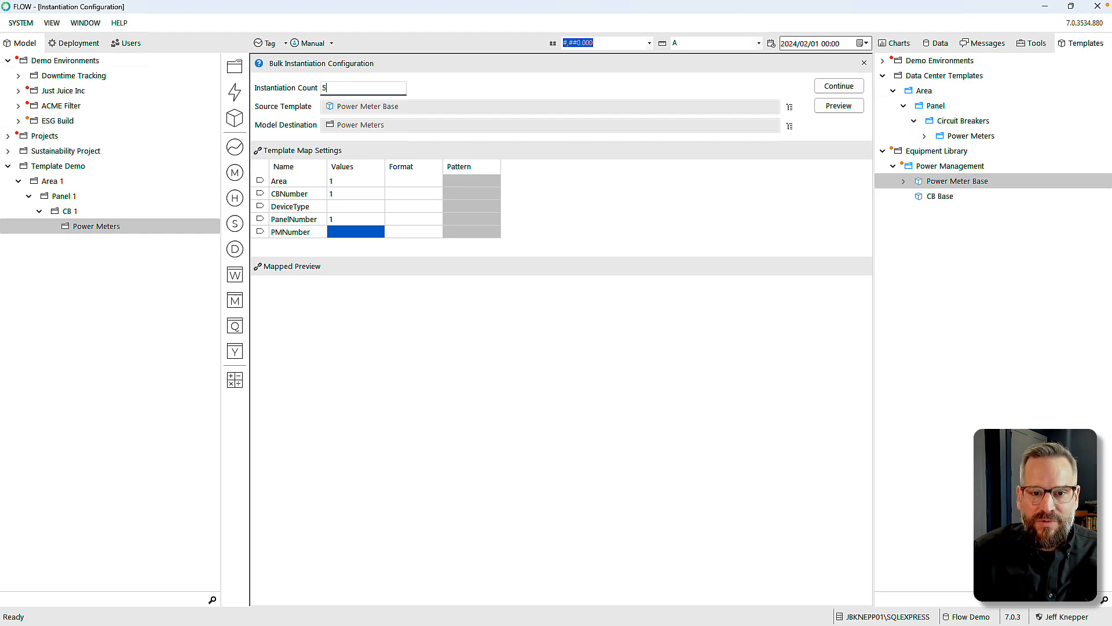
{"action": "left_click", "coordinate": [343, 231]}
{"action": "key", "text": "Tab"}
{"action": "type", "text": "00"}
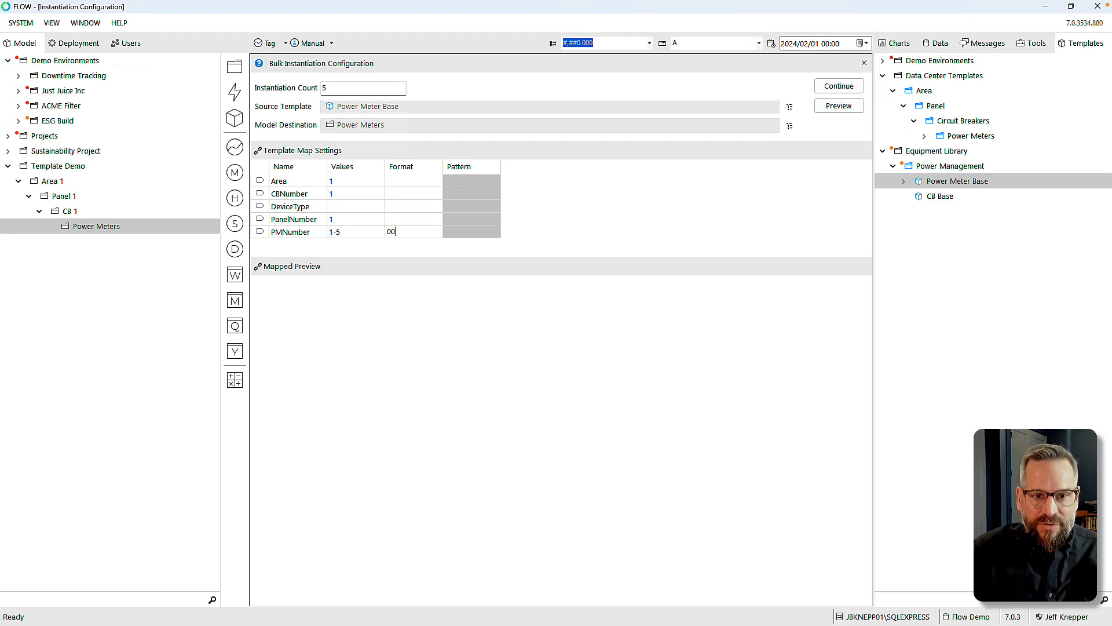
Step: Preview the mapped power meters and check the measures inside PM-01 and PM-02
{"action": "left_click", "coordinate": [832, 108]}
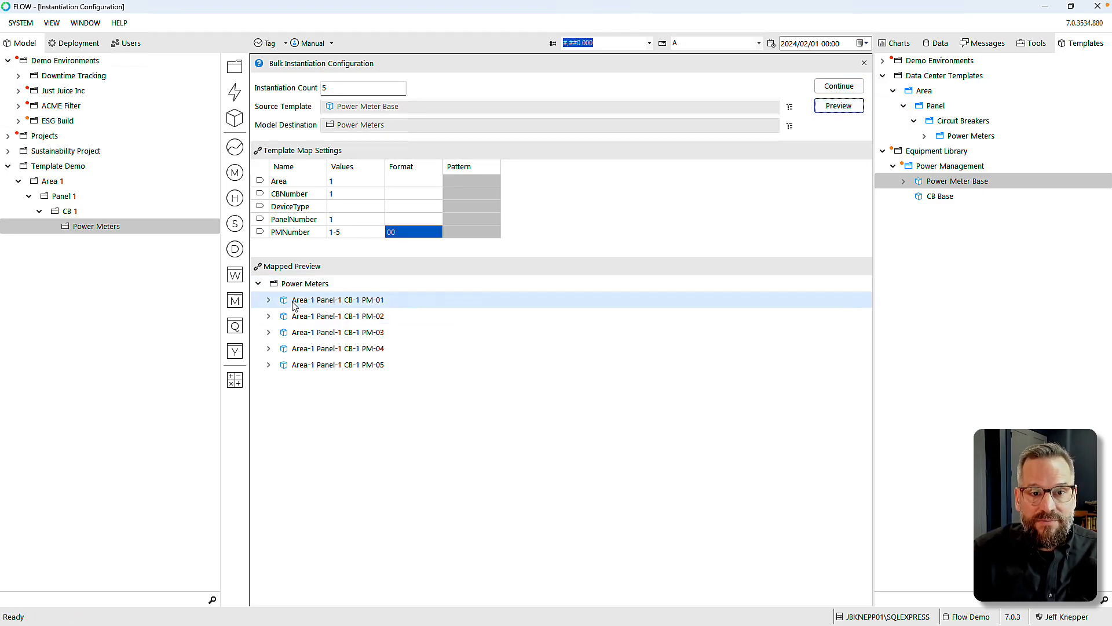
{"action": "left_click", "coordinate": [268, 300]}
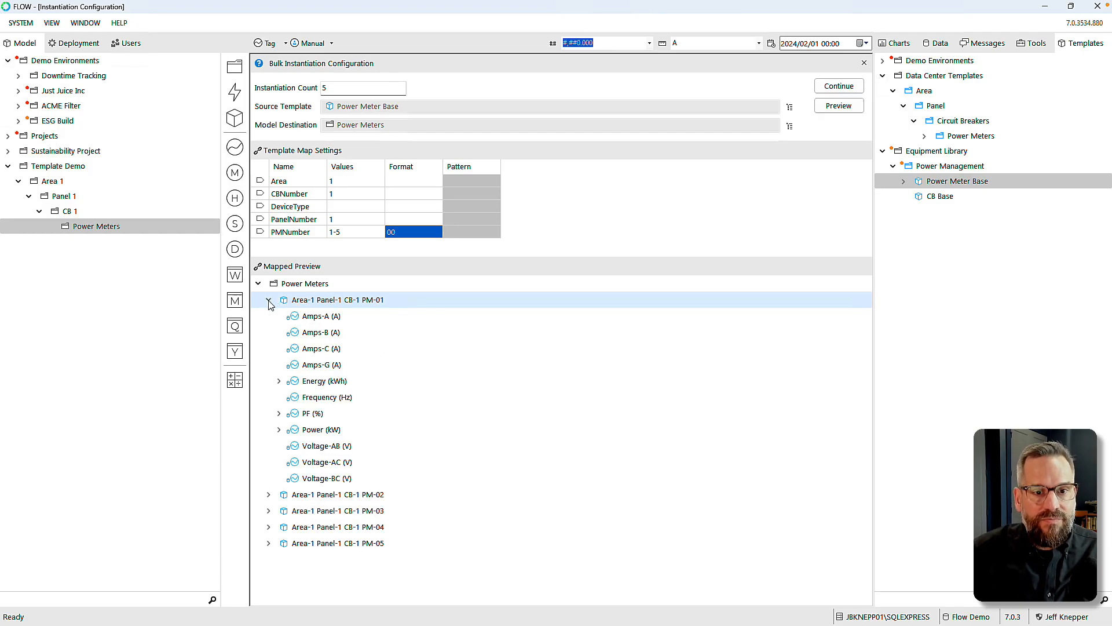
{"action": "left_click", "coordinate": [269, 300]}
{"action": "left_click", "coordinate": [268, 316]}
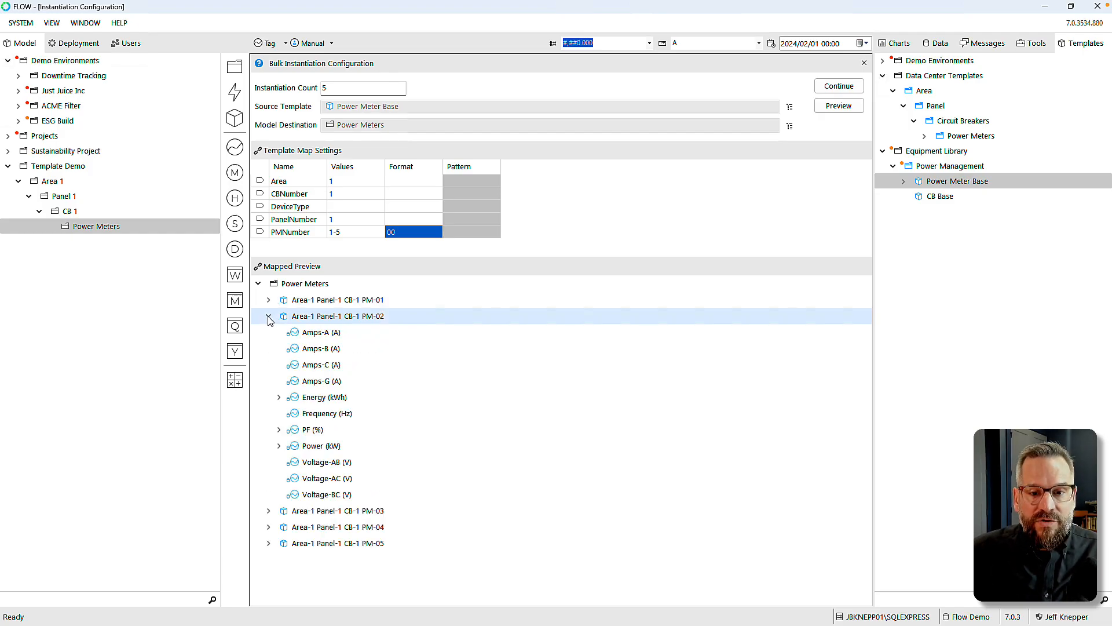
{"action": "left_click", "coordinate": [268, 317]}
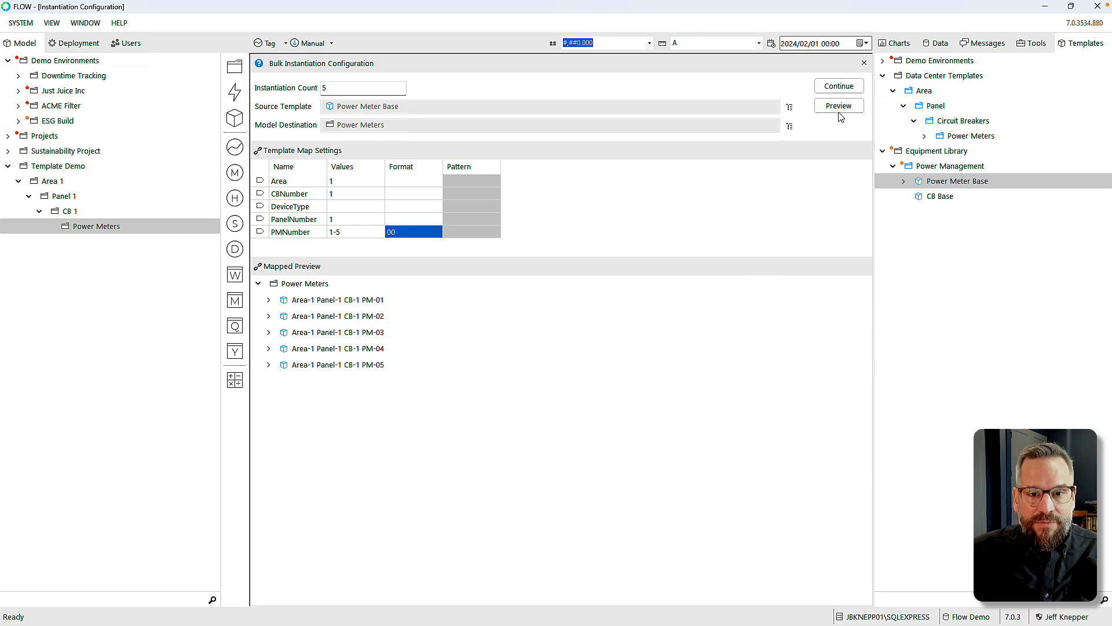
Step: Run the bulk instantiation and expand the Power Meters folder and PM-01 in the model
{"action": "left_click", "coordinate": [839, 89]}
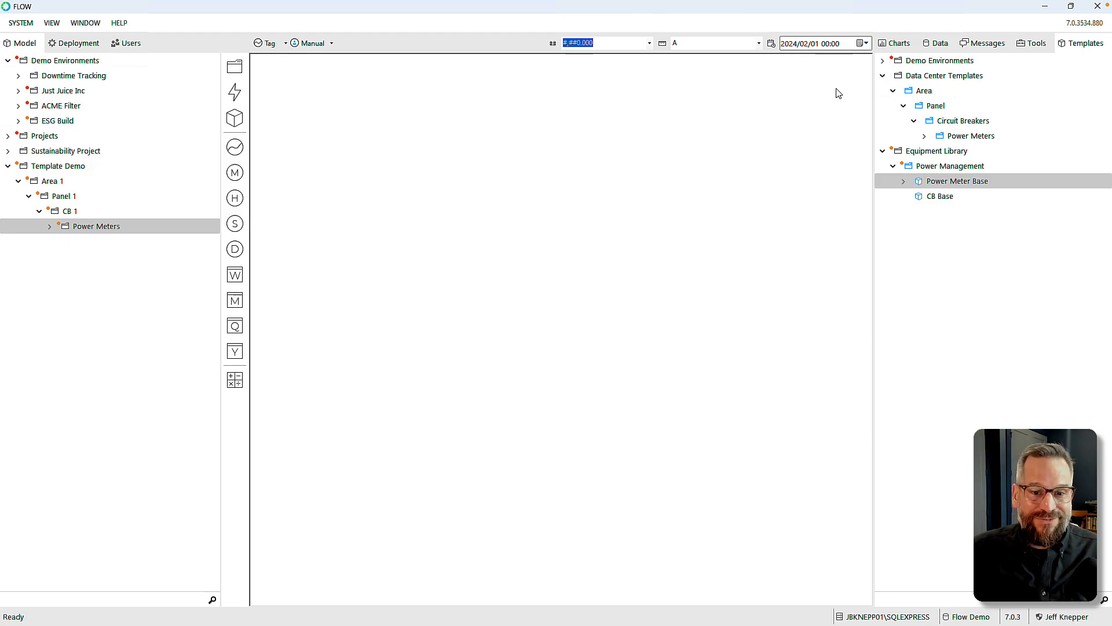
{"action": "left_click", "coordinate": [50, 227]}
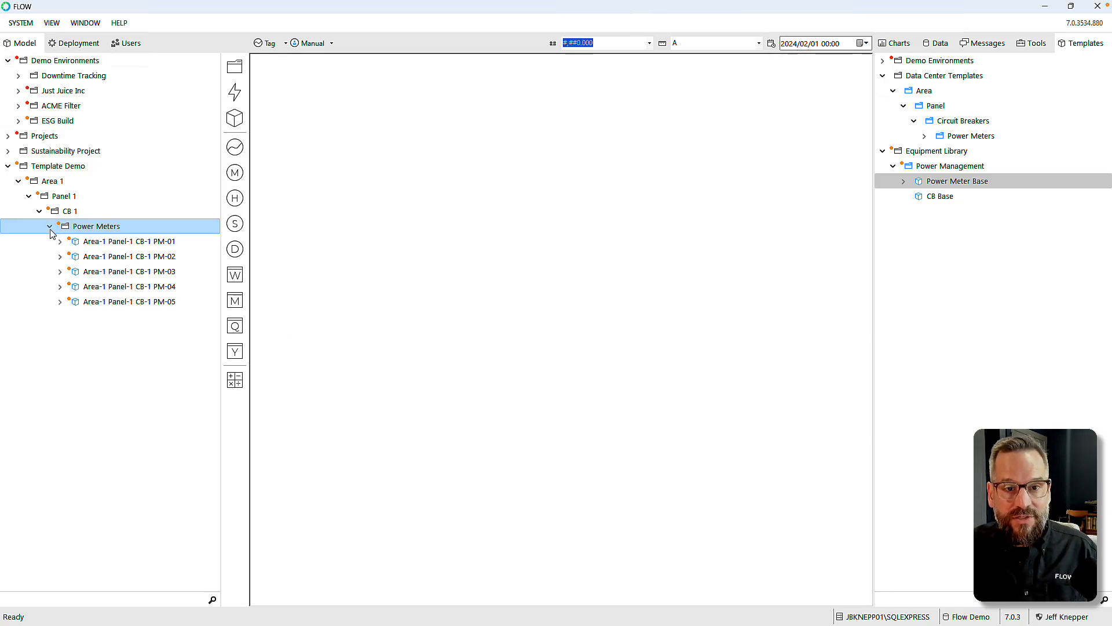
{"action": "left_click", "coordinate": [59, 241]}
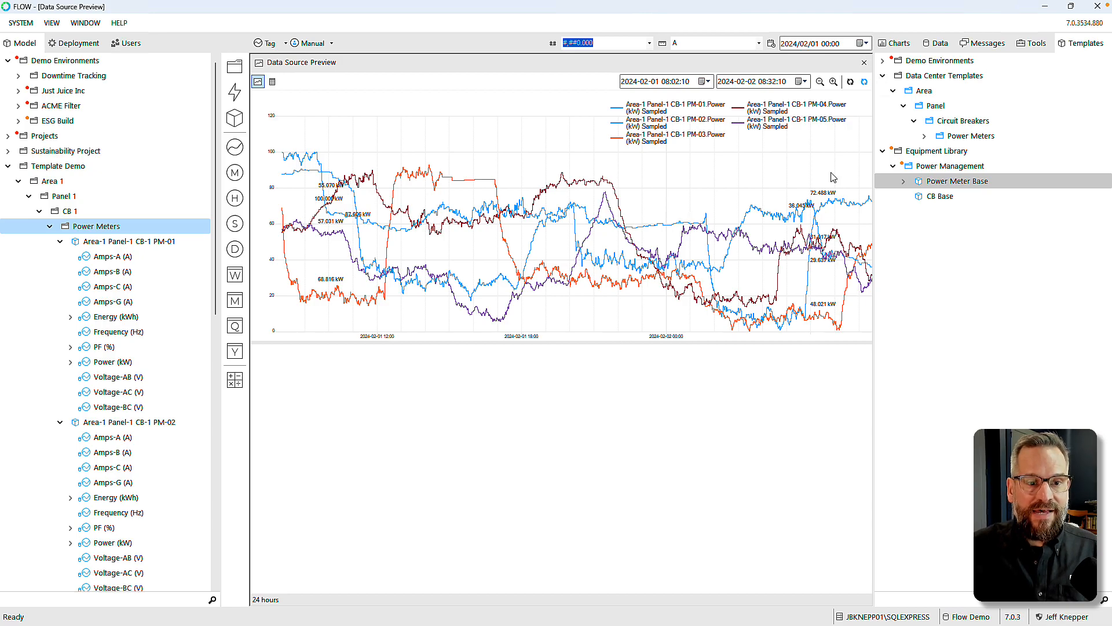
Step: Close the data source preview and PM-01's Power measure, and open the context of PM-01's Energy 15m Total
{"action": "left_click", "coordinate": [865, 63]}
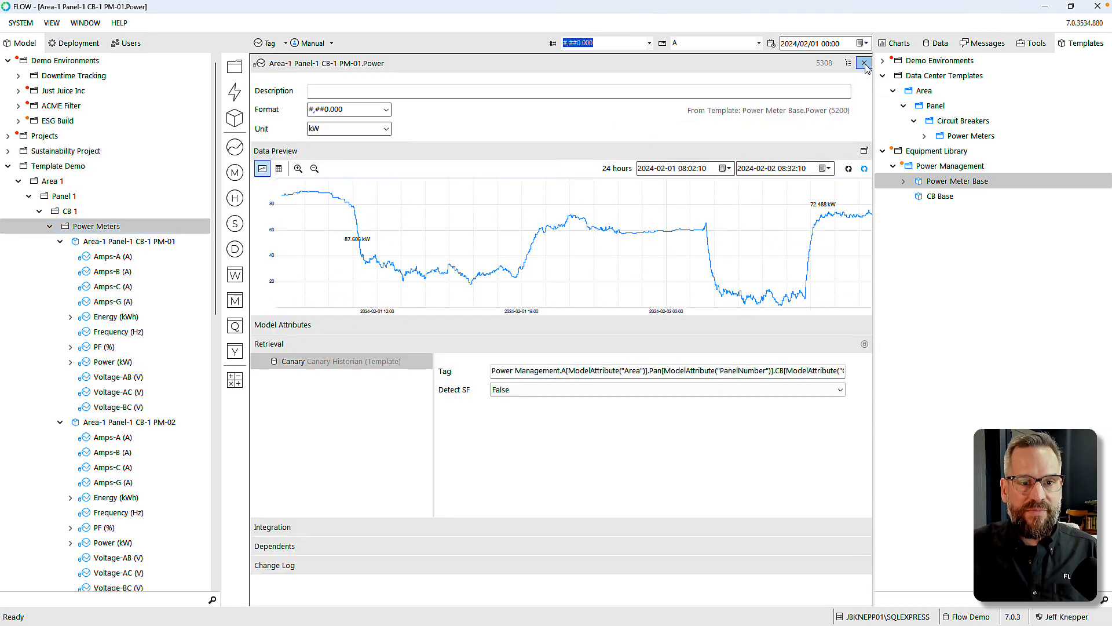
{"action": "left_click", "coordinate": [864, 62]}
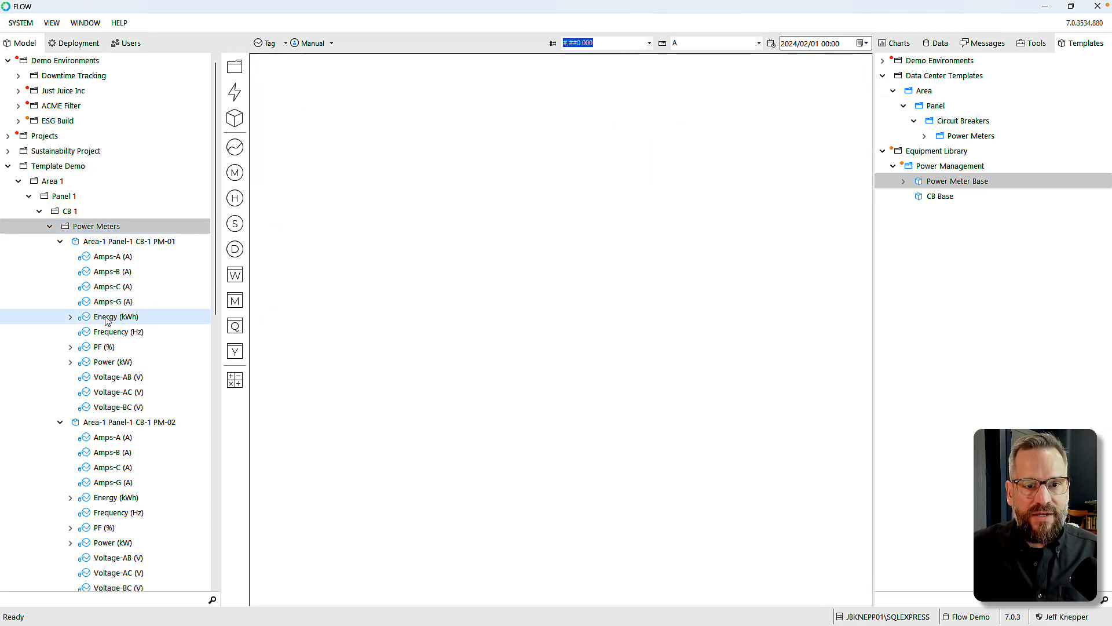
{"action": "left_click", "coordinate": [71, 317]}
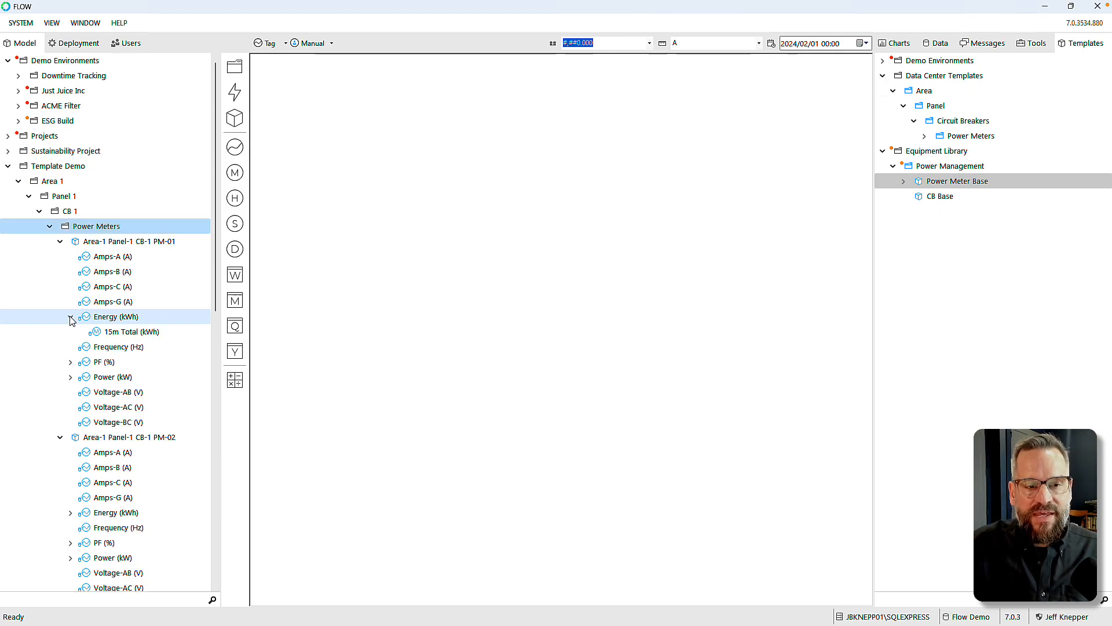
{"action": "left_click", "coordinate": [99, 336]}
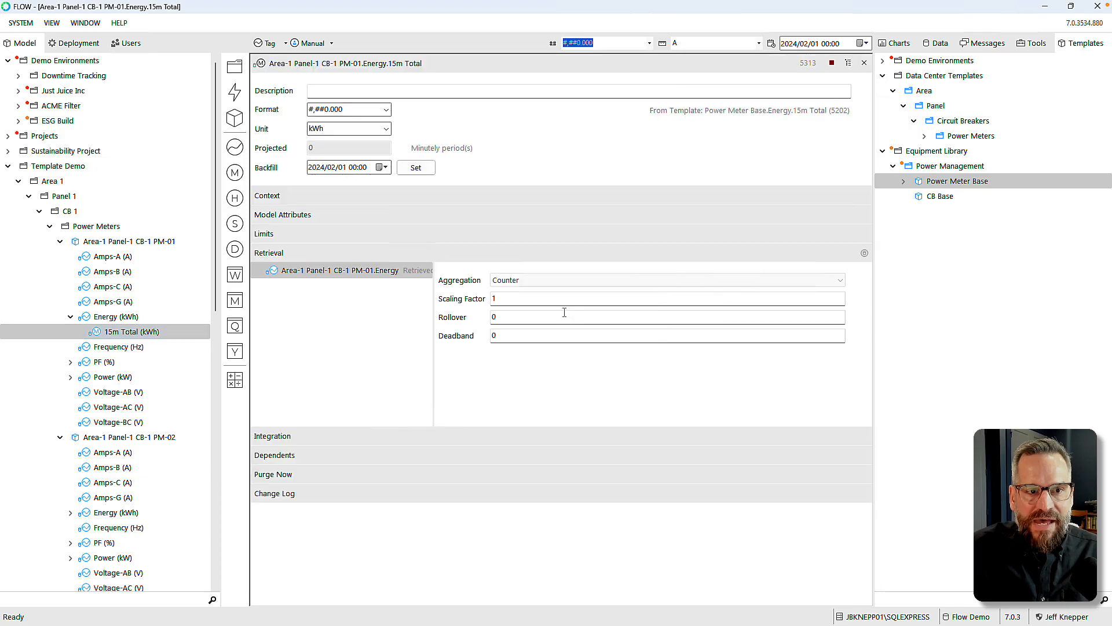
{"action": "left_click", "coordinate": [289, 197]}
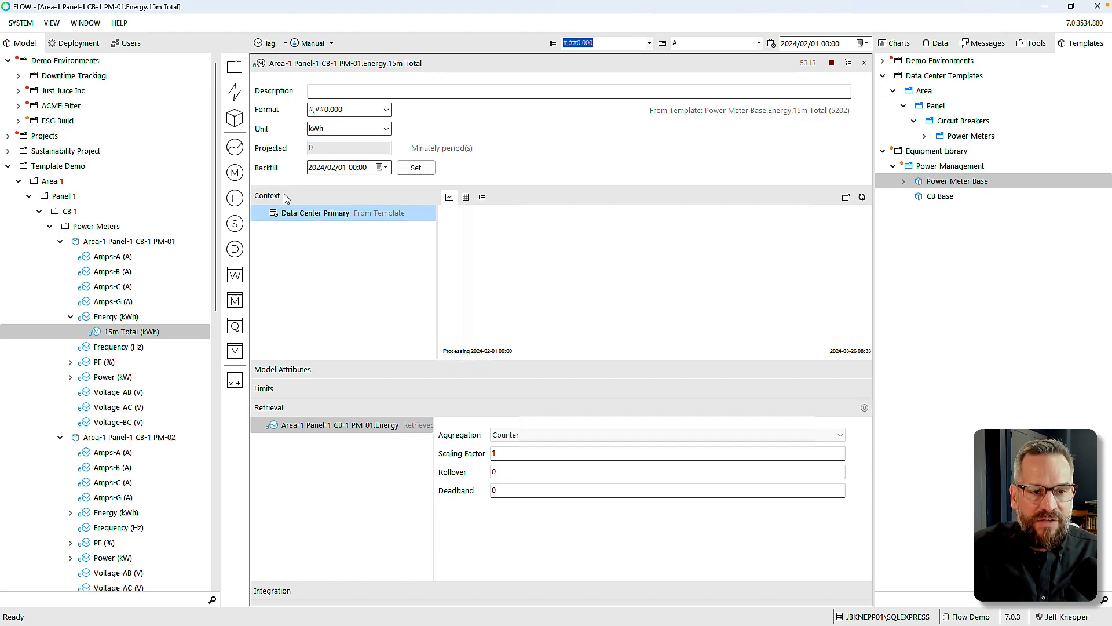
Step: Open the Monitor and examine the segments of the minutely measures bar
{"action": "left_click", "coordinate": [52, 23]}
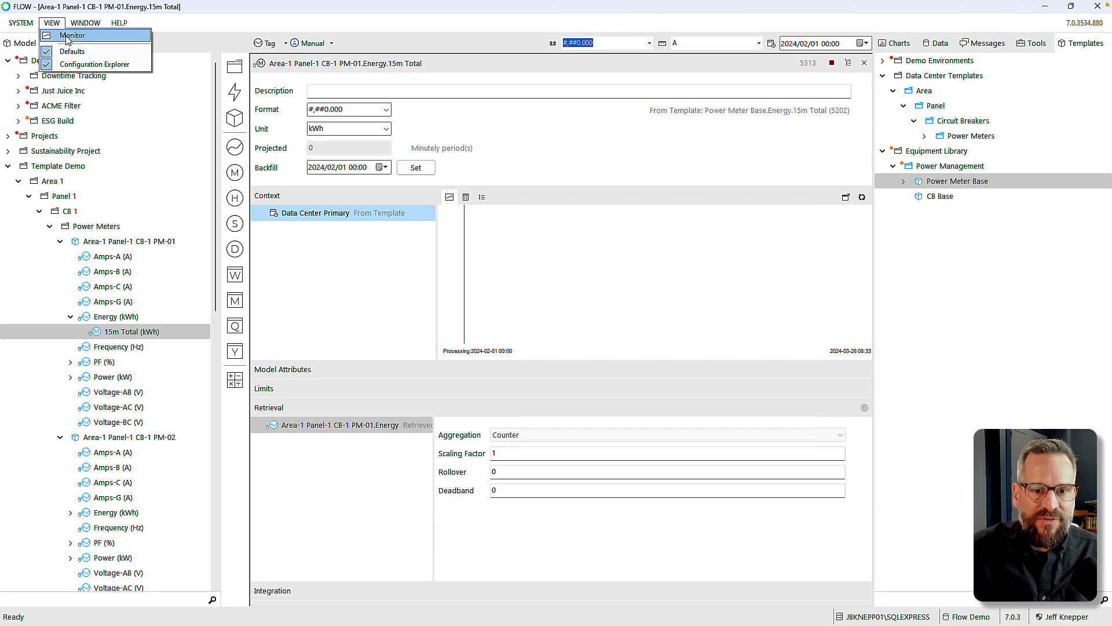
{"action": "left_click", "coordinate": [66, 36]}
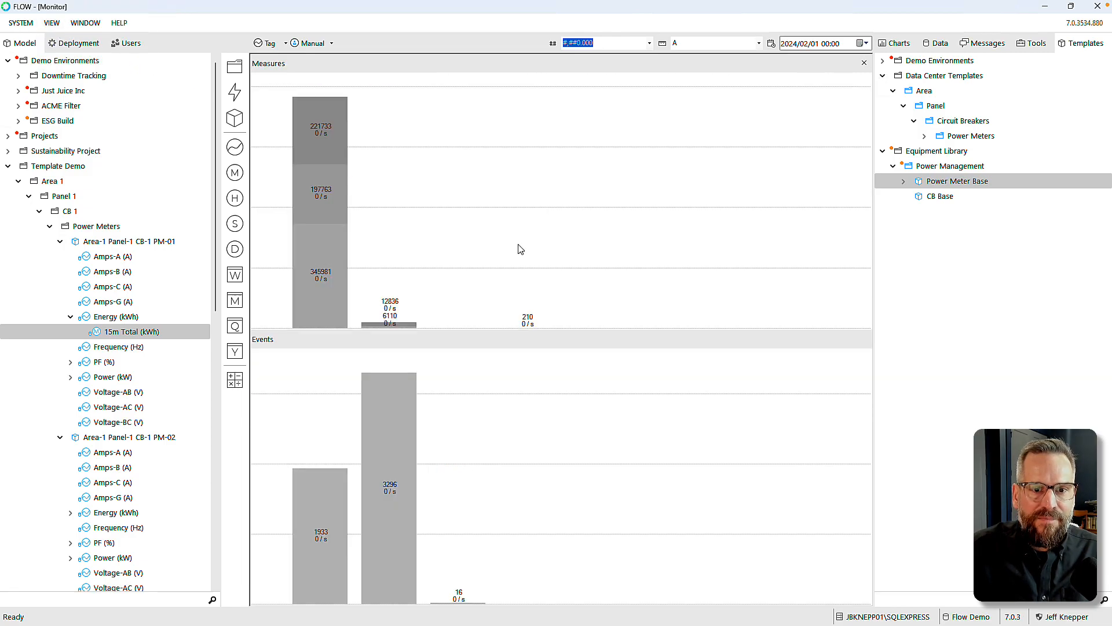
{"action": "mouse_move", "coordinate": [331, 149]}
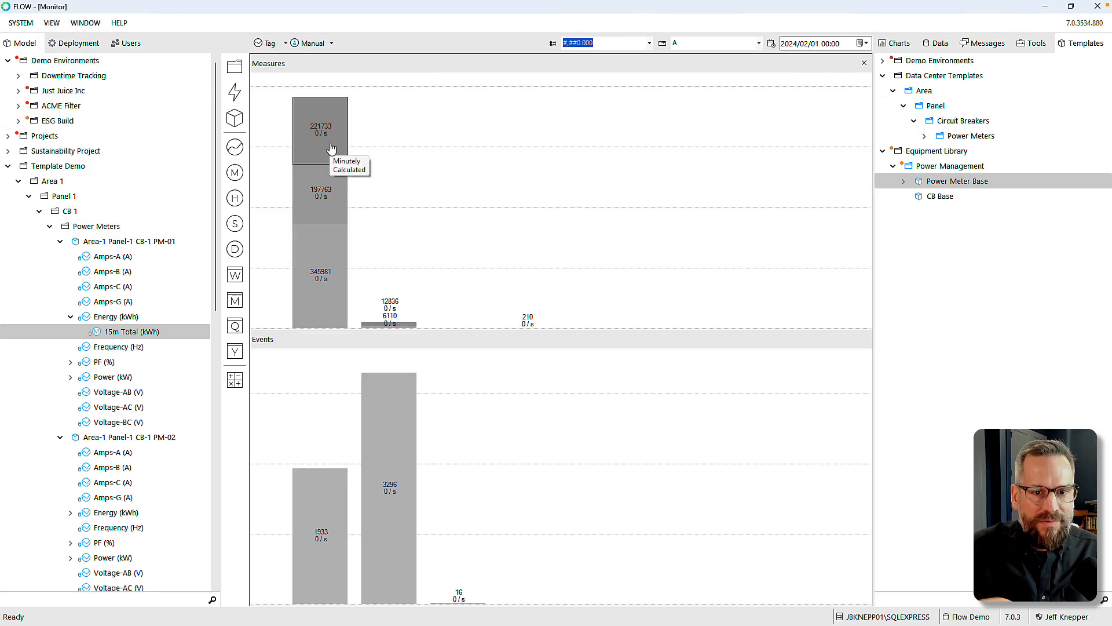
{"action": "mouse_move", "coordinate": [331, 210]}
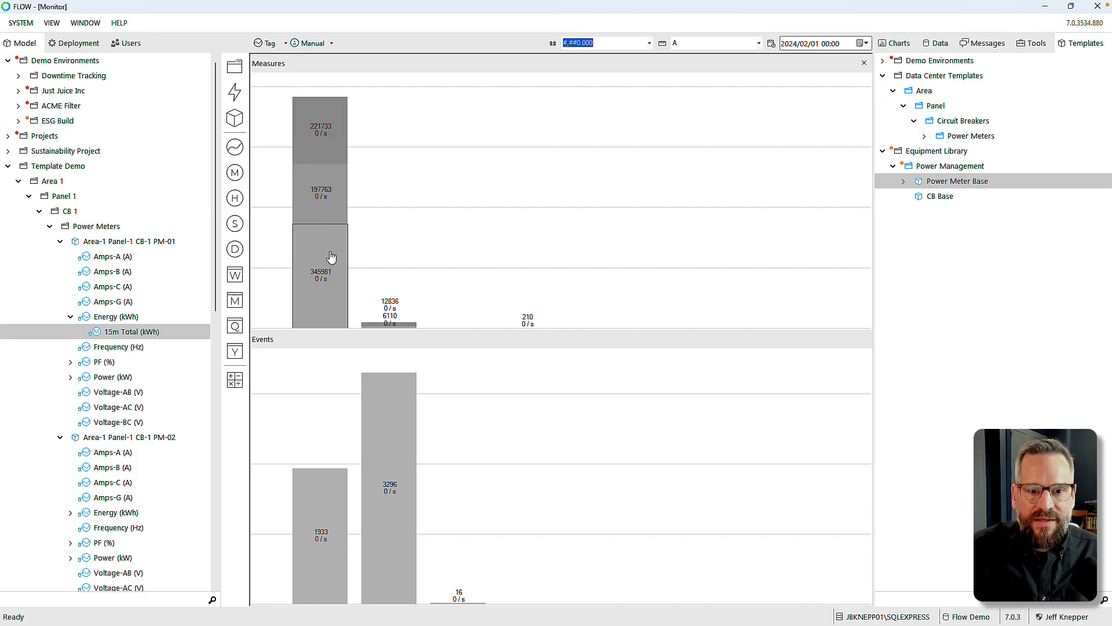
{"action": "mouse_move", "coordinate": [331, 257]}
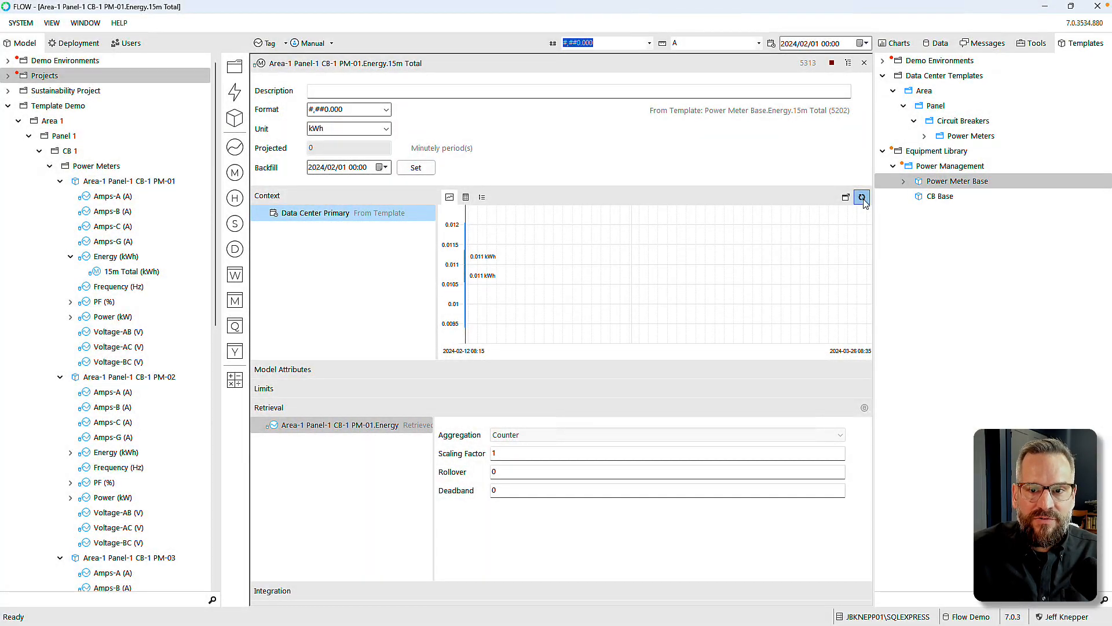
Step: Preview the trend of PM-01's Energy 15m Total from 2024-02-01 to 2024-02-29
{"action": "left_click", "coordinate": [862, 198]}
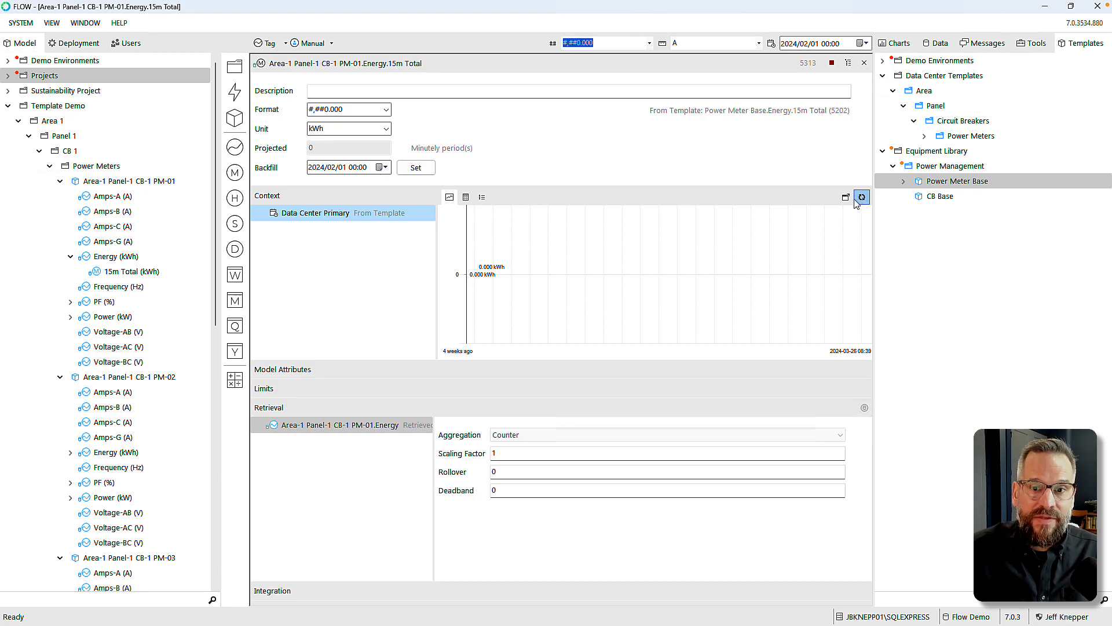
{"action": "left_click", "coordinate": [845, 198]}
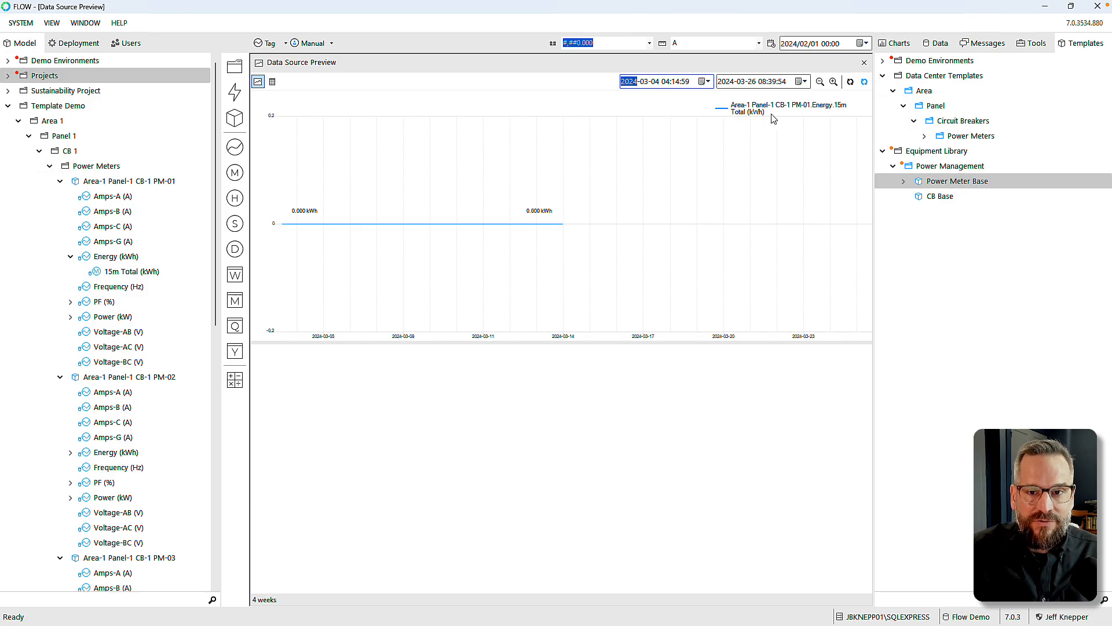
{"action": "left_click", "coordinate": [708, 81]}
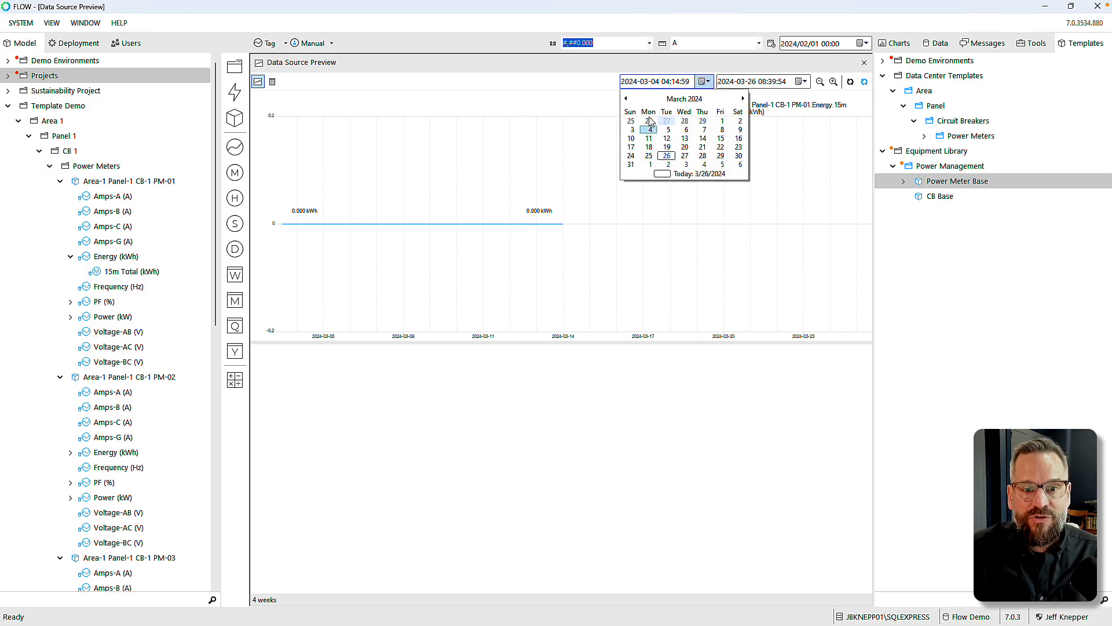
{"action": "left_click", "coordinate": [625, 99]}
{"action": "left_click", "coordinate": [704, 121]}
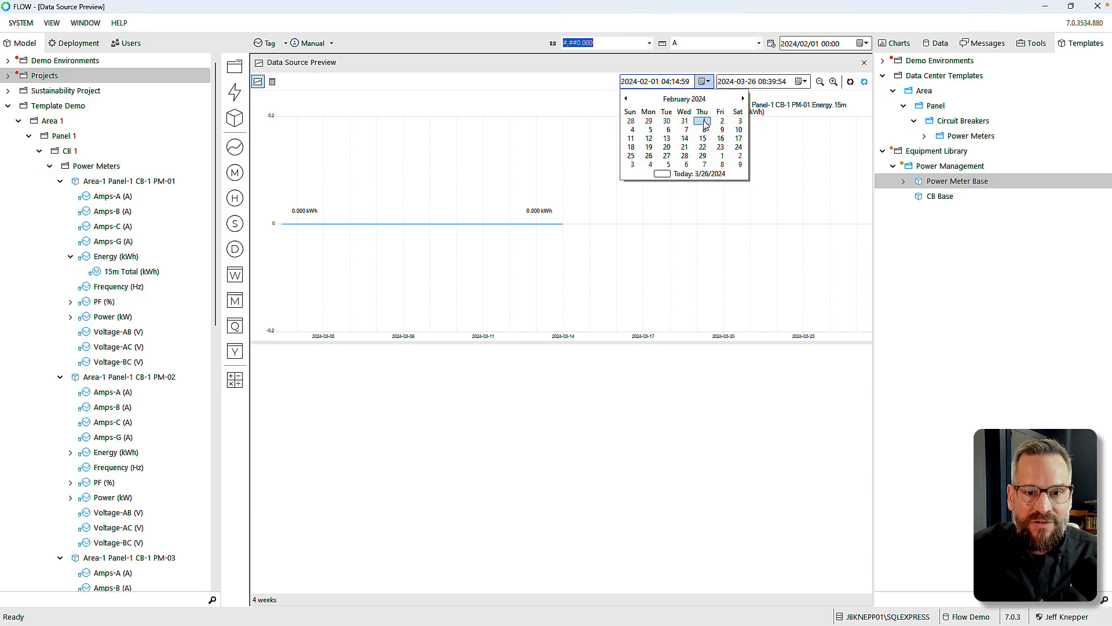
{"action": "left_click", "coordinate": [801, 81]}
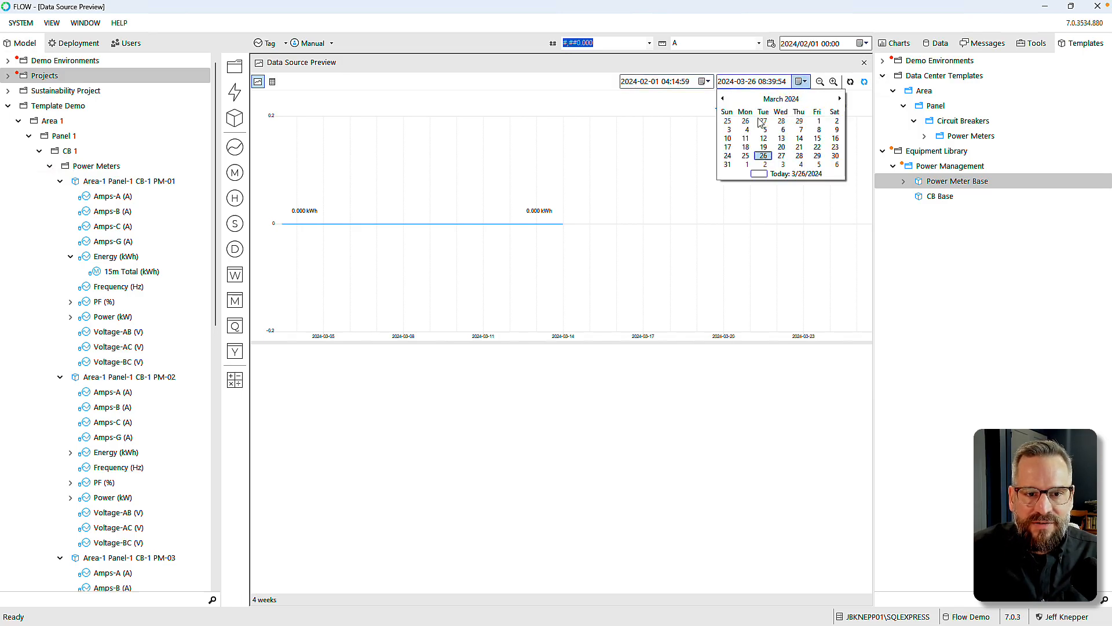
{"action": "left_click", "coordinate": [799, 121]}
{"action": "left_click", "coordinate": [850, 82]}
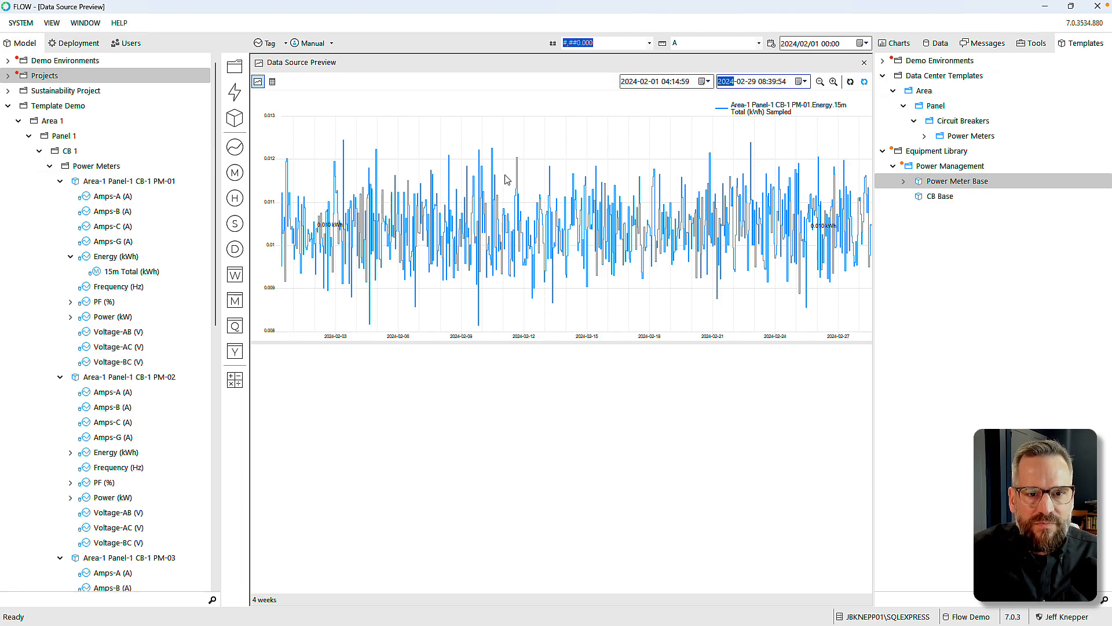
Step: Compare the 15m Total with PM-01's raw Energy in a second chart over about two hours on 2024-02-13, and close both windows
{"action": "left_click_drag", "start_coordinate": [524, 180], "coordinate": [552, 182]}
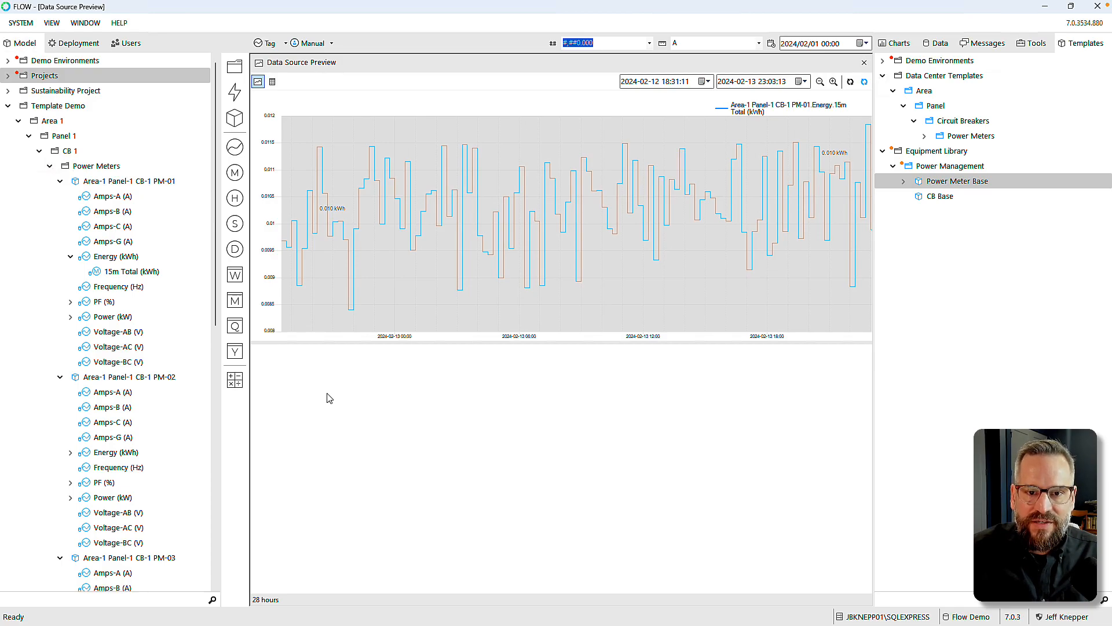
{"action": "left_click_drag", "start_coordinate": [88, 261], "coordinate": [406, 374]}
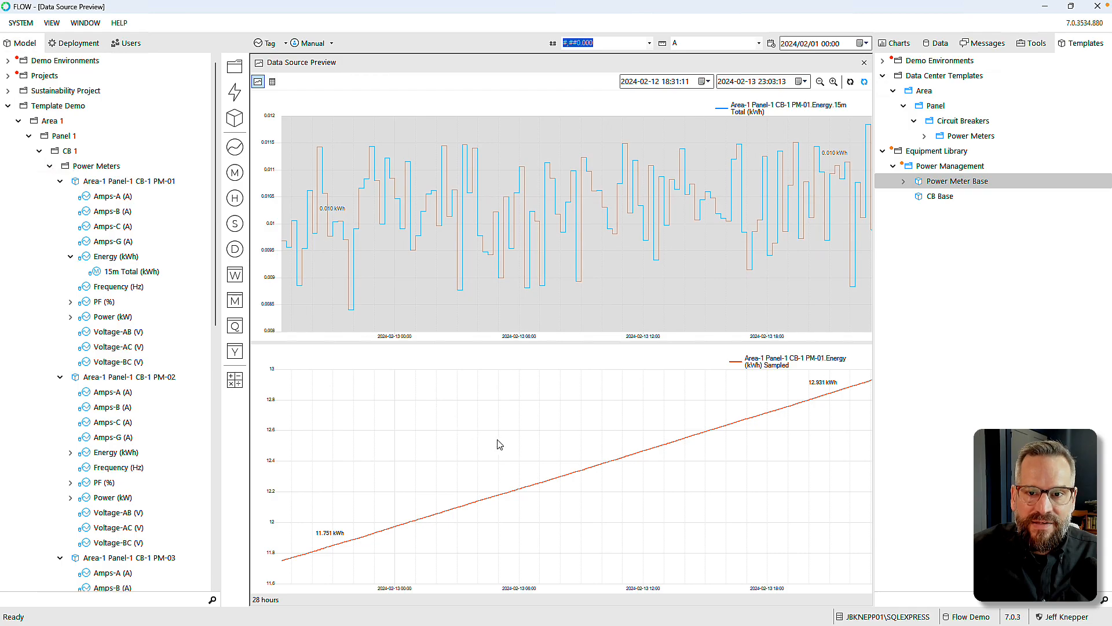
{"action": "left_click_drag", "start_coordinate": [488, 284], "coordinate": [543, 287]}
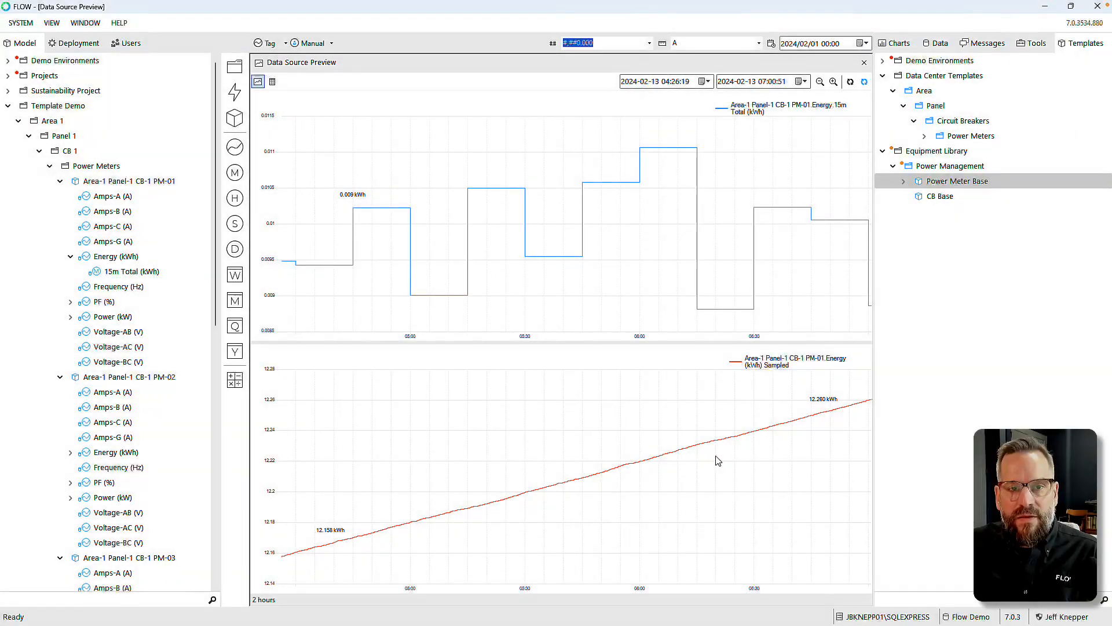
{"action": "left_click", "coordinate": [865, 62]}
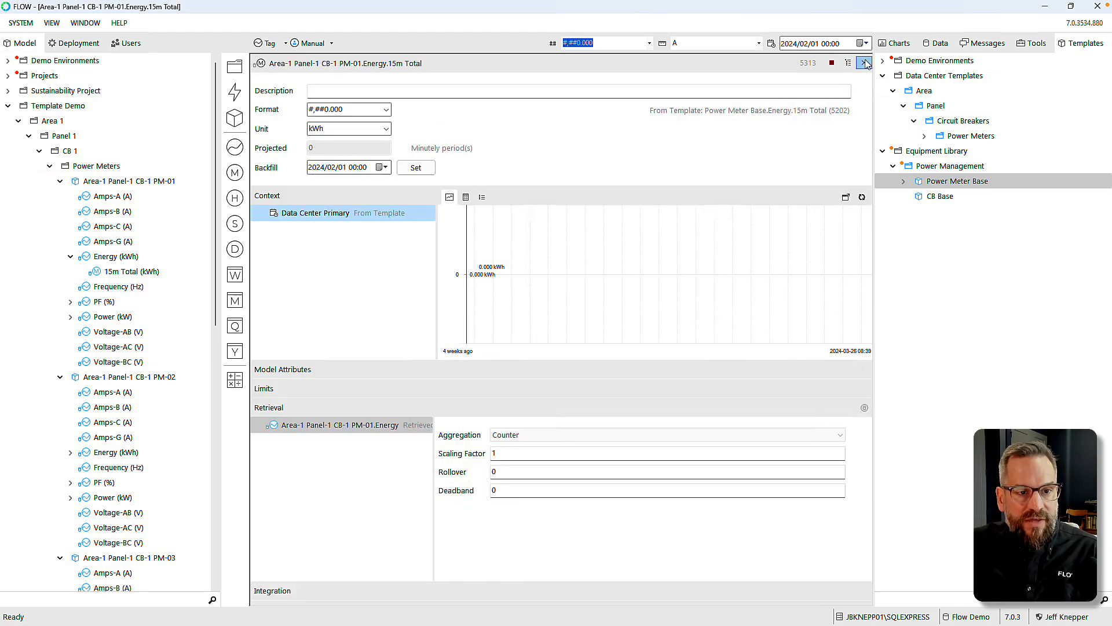
{"action": "left_click", "coordinate": [864, 62]}
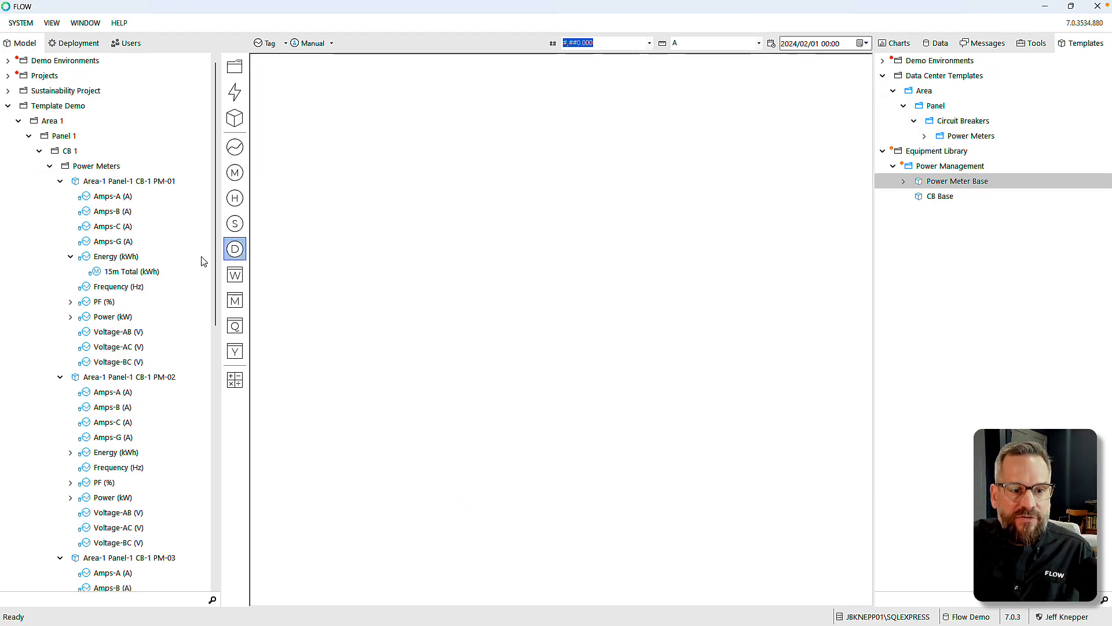
Step: Expand PM-01's PF measure and open the data source preview of its 1h Avg
{"action": "left_click", "coordinate": [70, 302]}
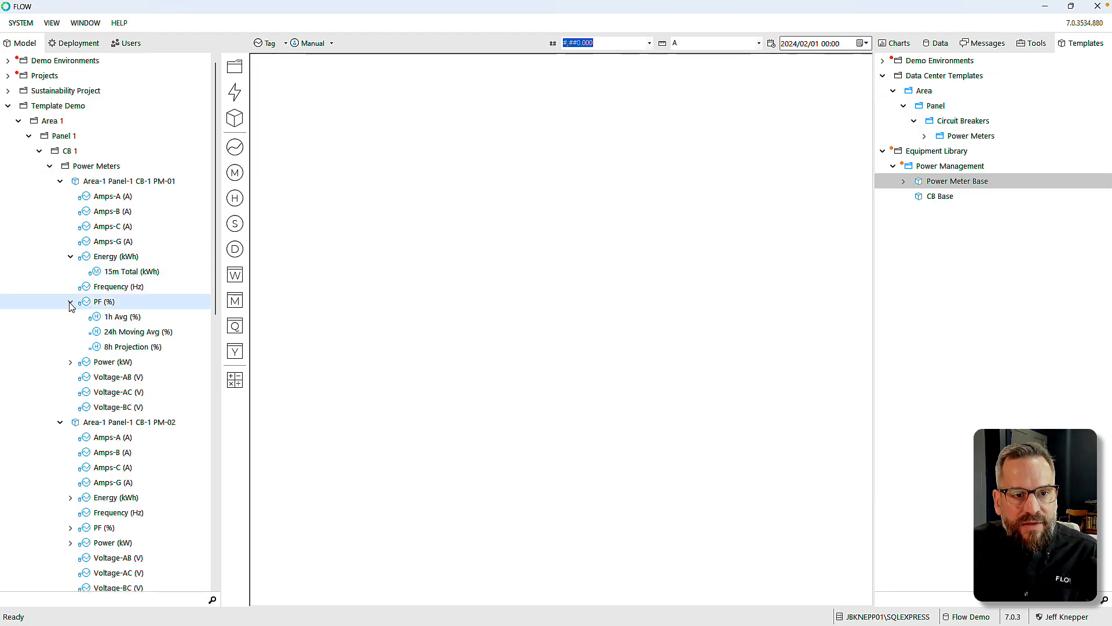
{"action": "left_click", "coordinate": [97, 319]}
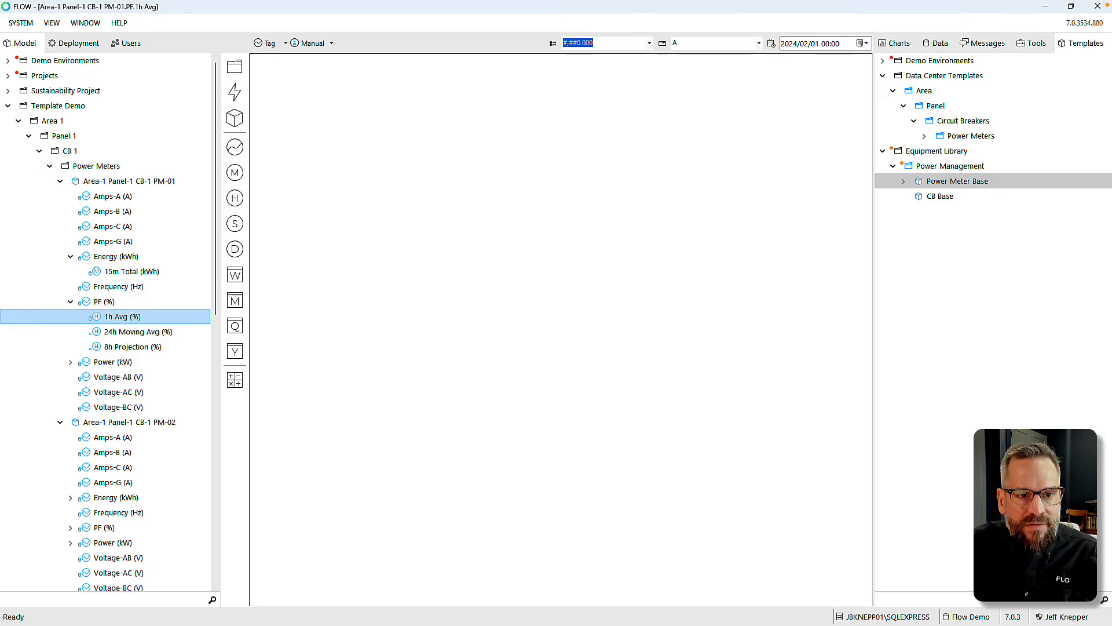
{"action": "double_click", "coordinate": [96, 316]}
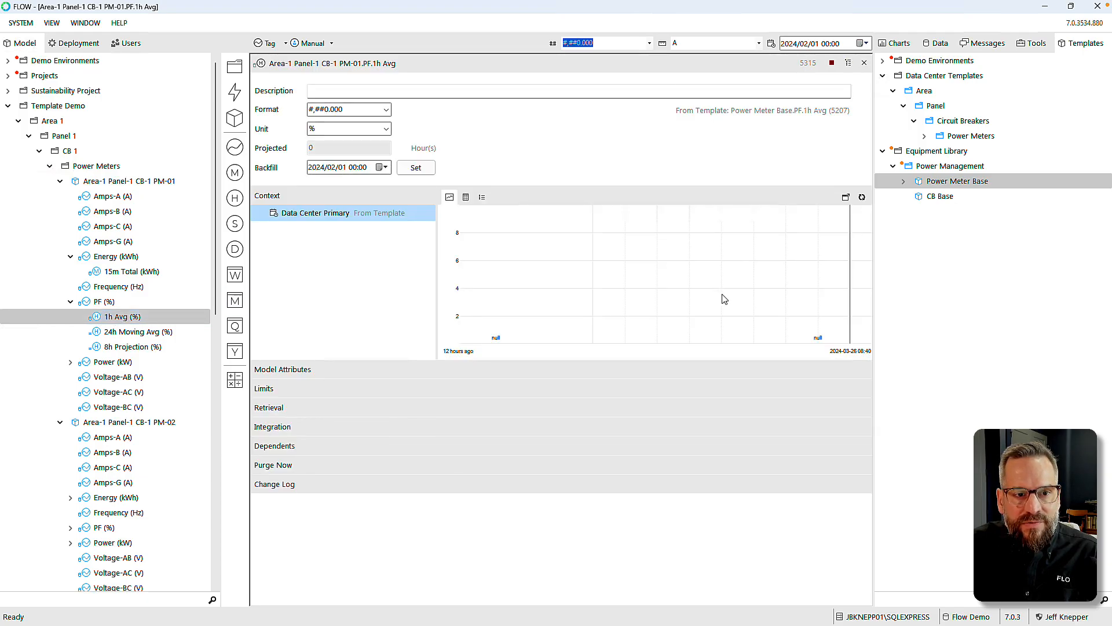
{"action": "left_click", "coordinate": [846, 197]}
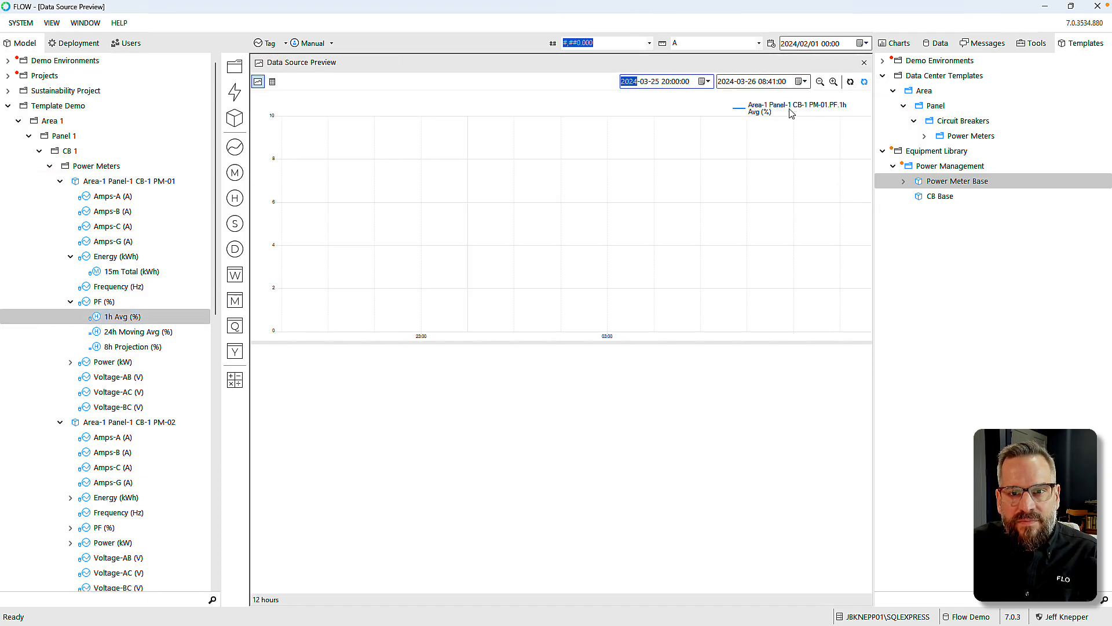
{"action": "left_click", "coordinate": [706, 81]}
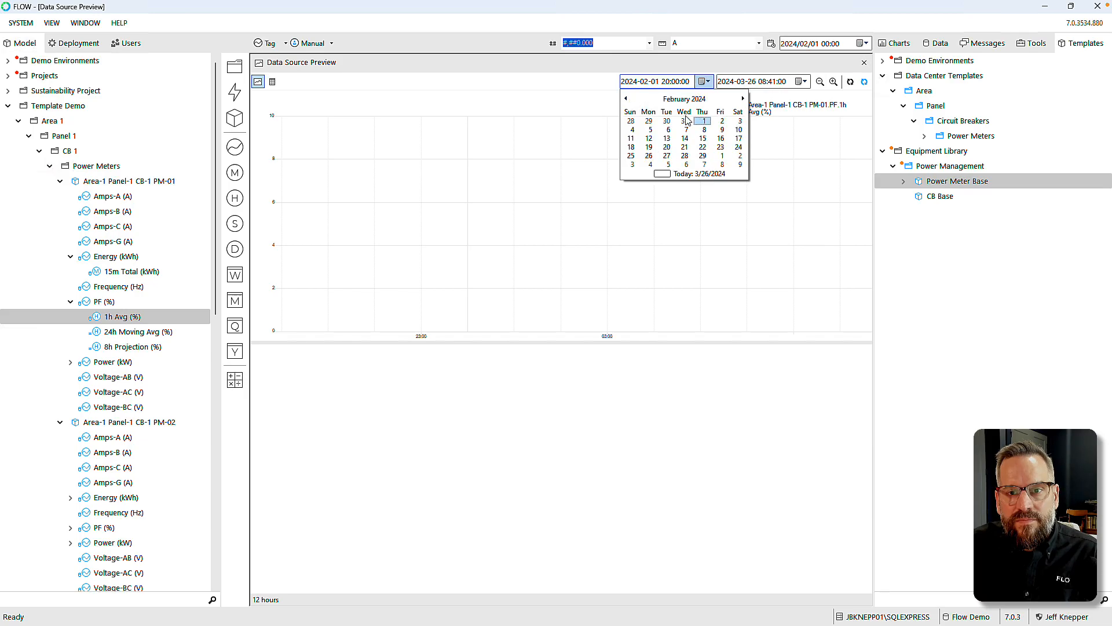
{"action": "left_click", "coordinate": [704, 120]}
{"action": "left_click", "coordinate": [802, 81]}
{"action": "left_click", "coordinate": [723, 99]}
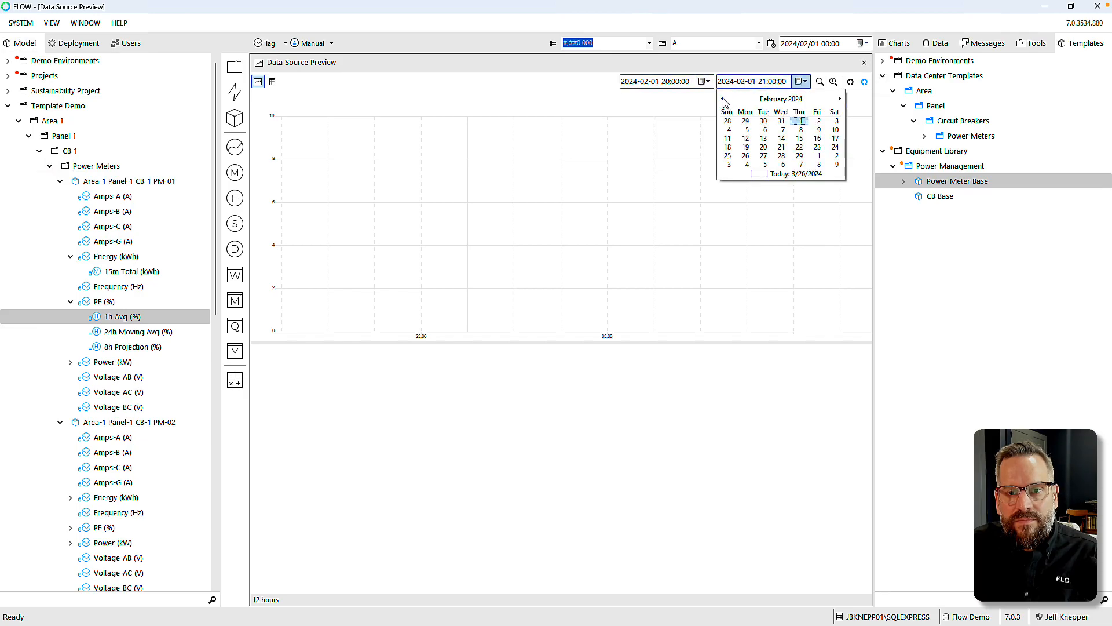
{"action": "left_click", "coordinate": [836, 121]}
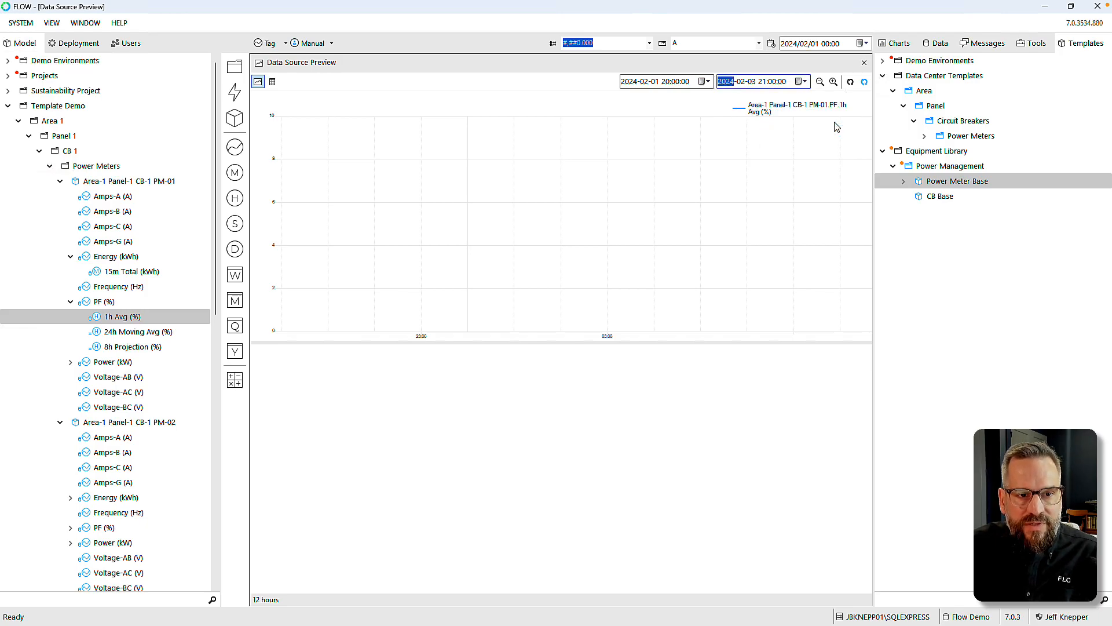
{"action": "left_click", "coordinate": [851, 82]}
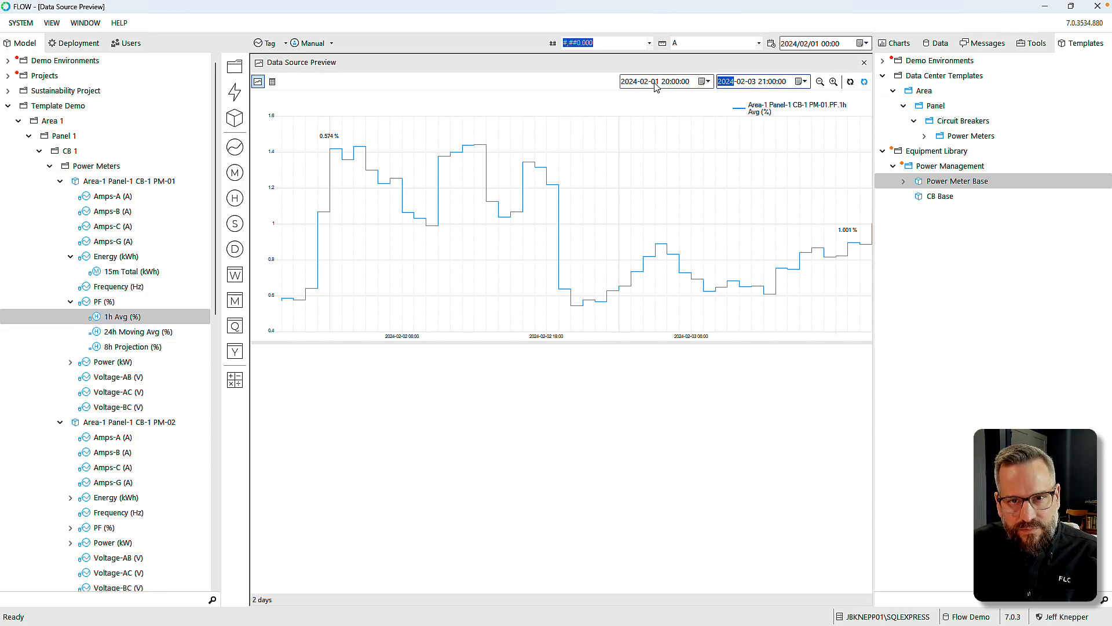
Step: Change the PF 1h Avg preview range to 2024-02-03 through 2024-02-05 and reload the trend
{"action": "left_click", "coordinate": [708, 82]}
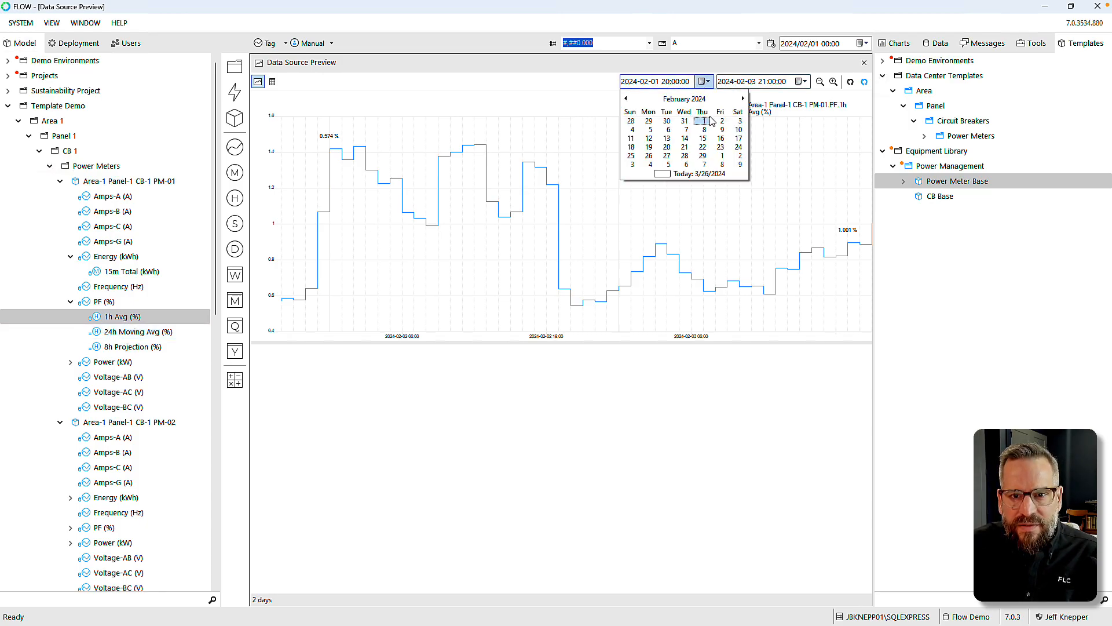
{"action": "left_click", "coordinate": [740, 122]}
{"action": "left_click", "coordinate": [802, 82]}
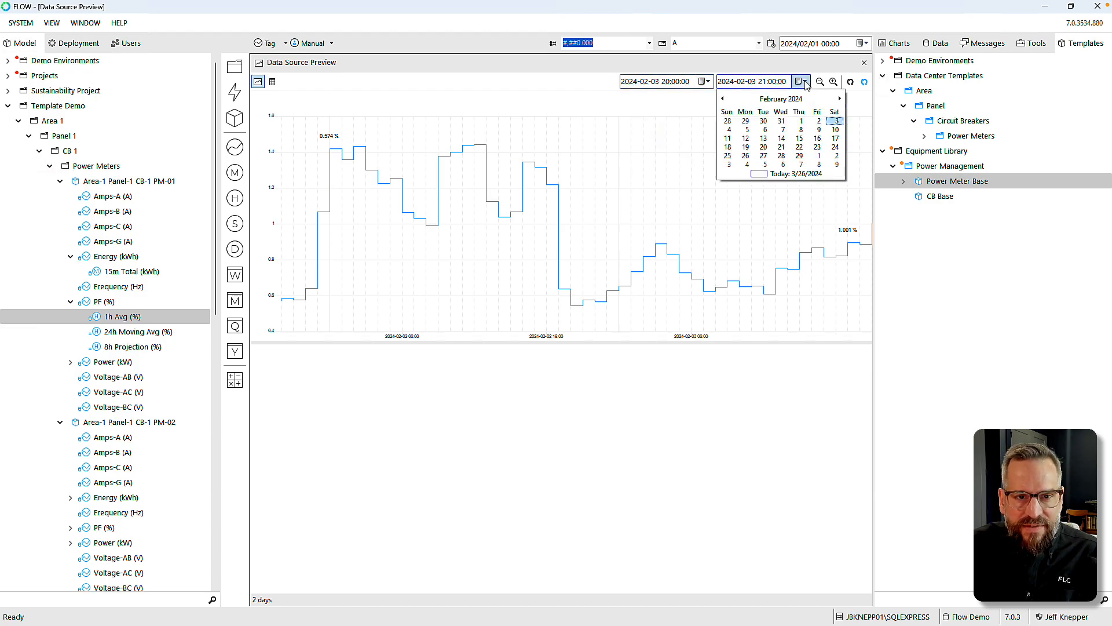
{"action": "left_click", "coordinate": [747, 130]}
{"action": "left_click", "coordinate": [850, 81]}
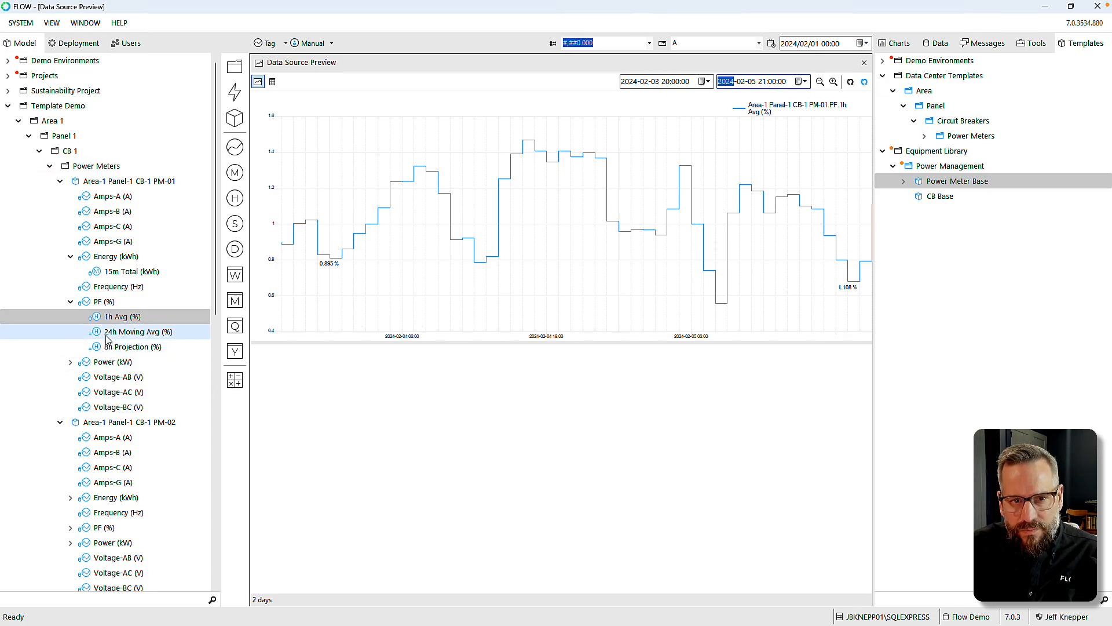
Step: Compare PF 24h Moving Avg in a second chart and 8h Projection alongside the 1h Avg, and close the preview and measure
{"action": "left_click_drag", "start_coordinate": [97, 336], "coordinate": [472, 435]}
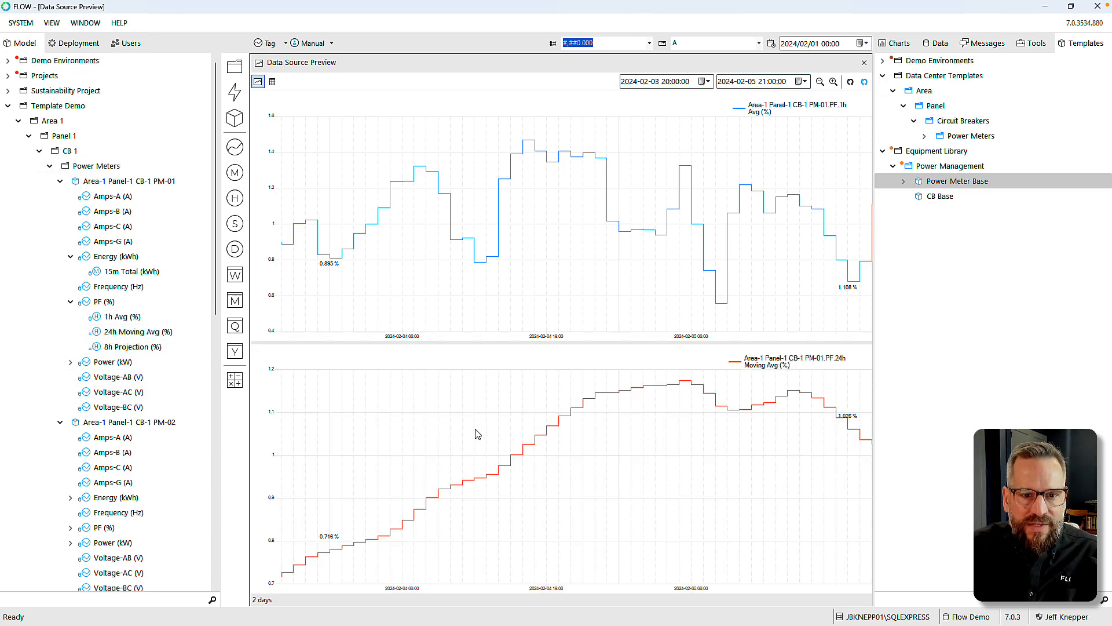
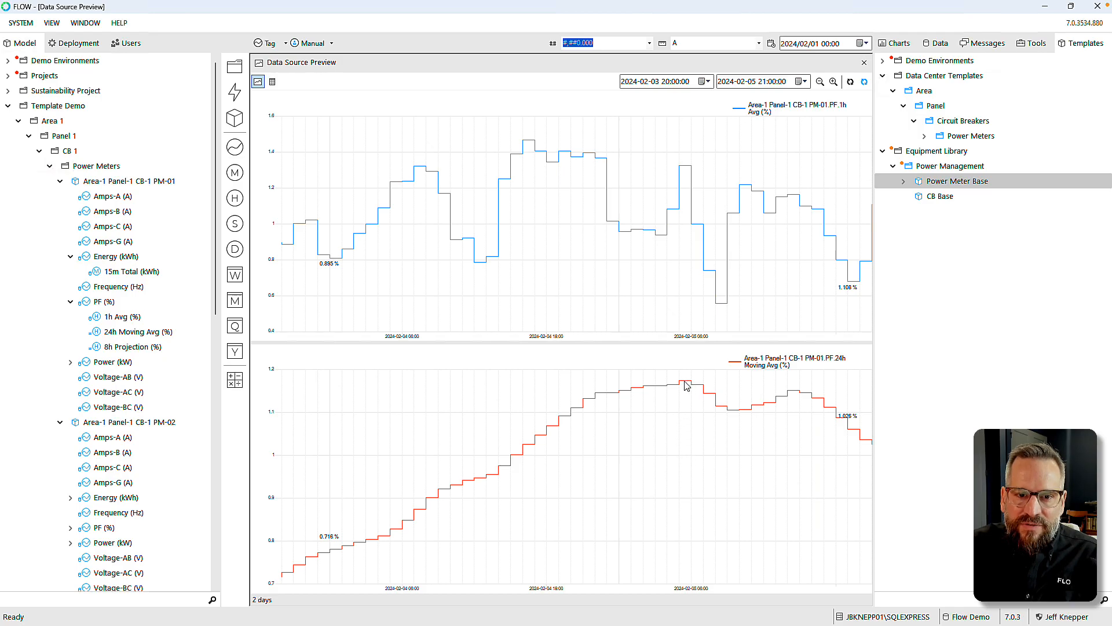
{"action": "mouse_move", "coordinate": [686, 386]}
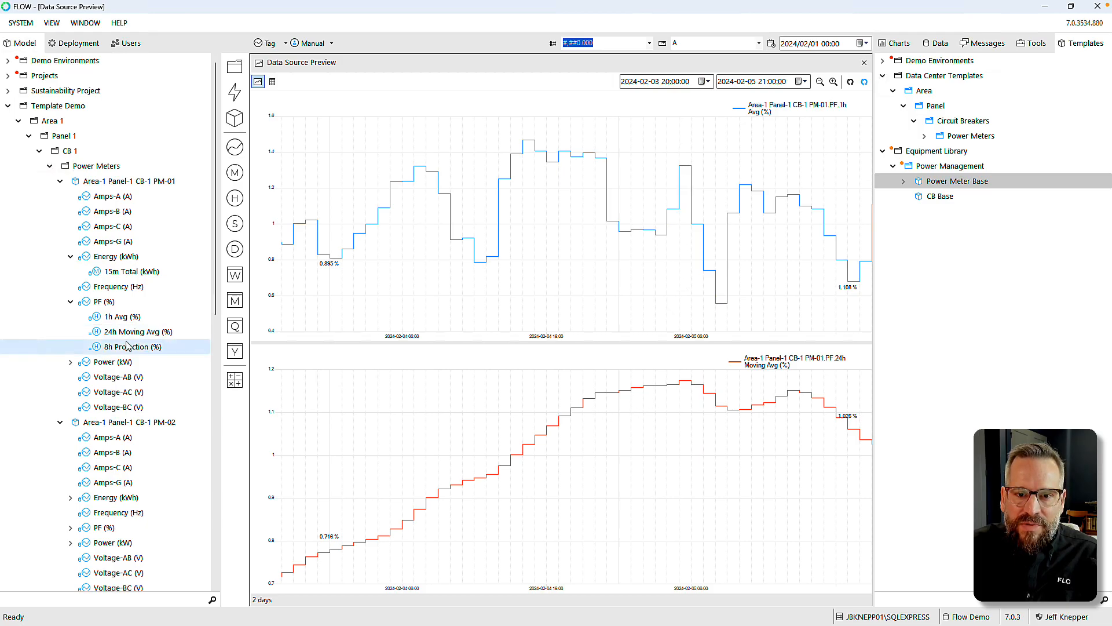
{"action": "left_click", "coordinate": [95, 350]}
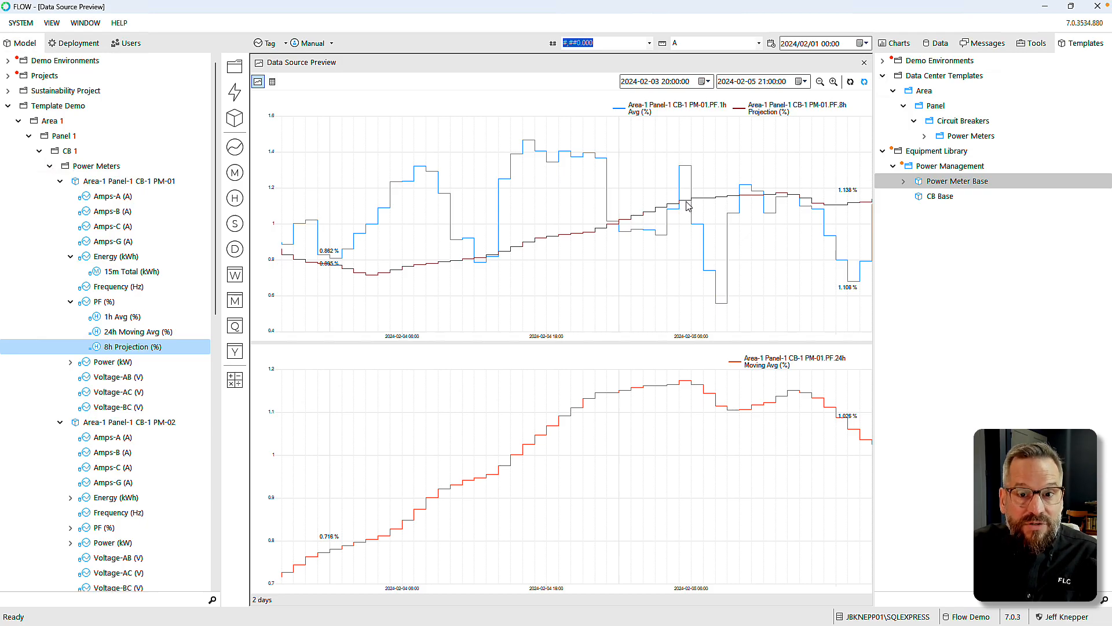
{"action": "mouse_move", "coordinate": [687, 206]}
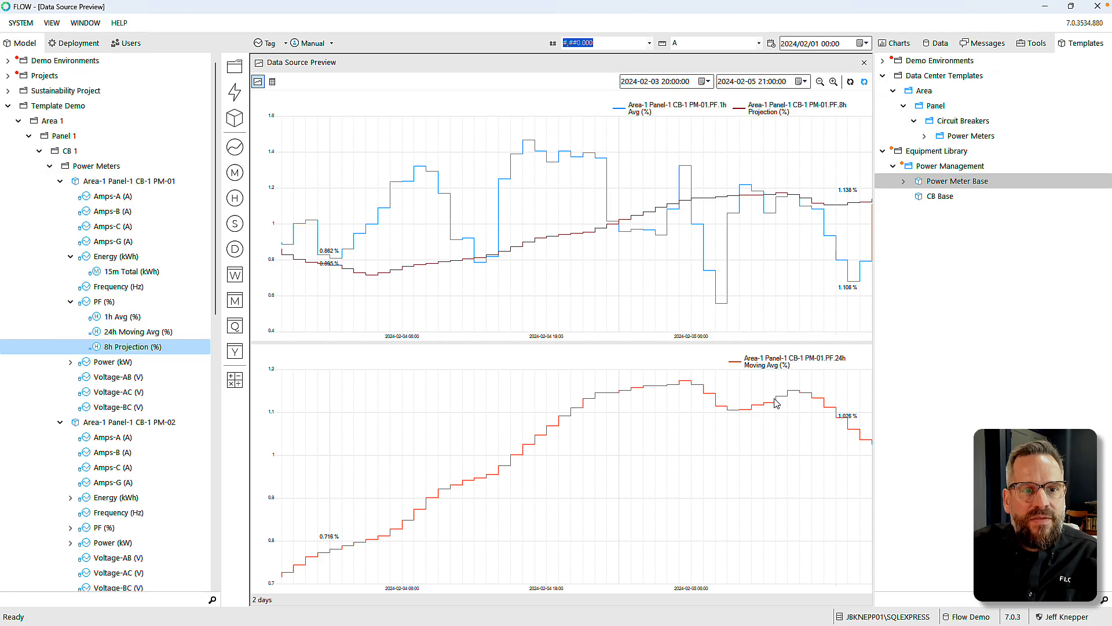
{"action": "left_click", "coordinate": [864, 63]}
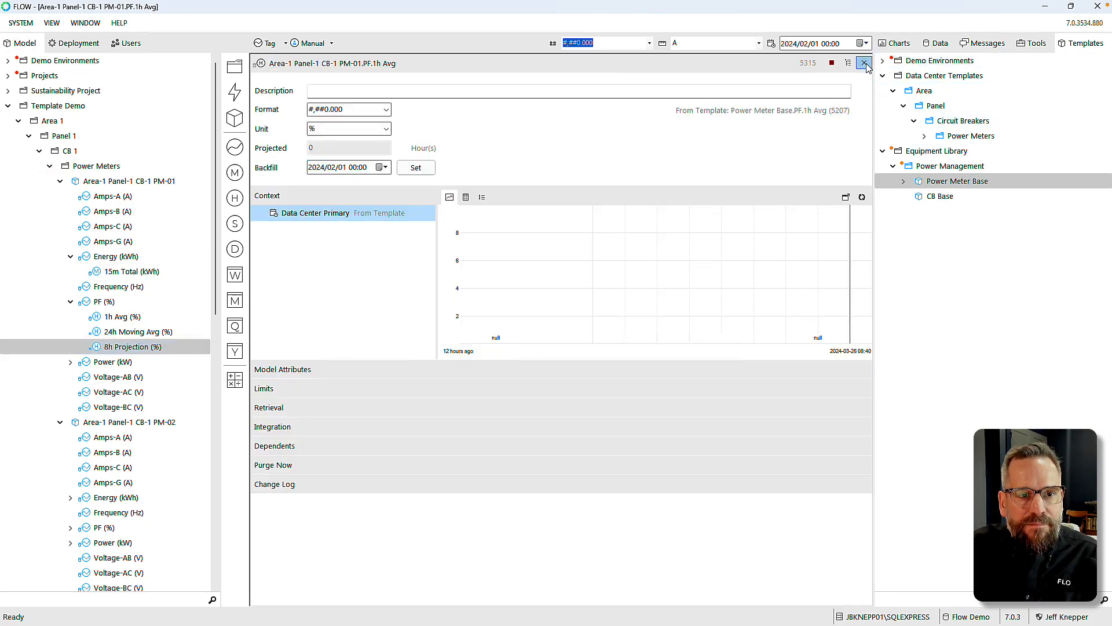
{"action": "left_click", "coordinate": [865, 62]}
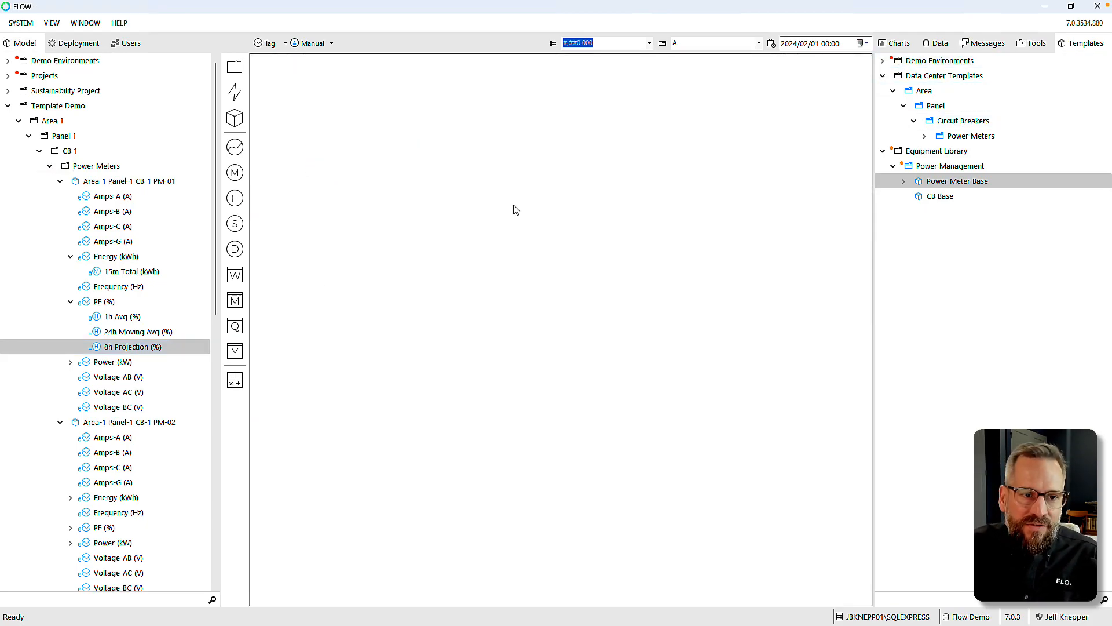
Step: Collapse the power meters PM-01 through PM-05 in the model's Power Meters folder
{"action": "left_click", "coordinate": [59, 181]}
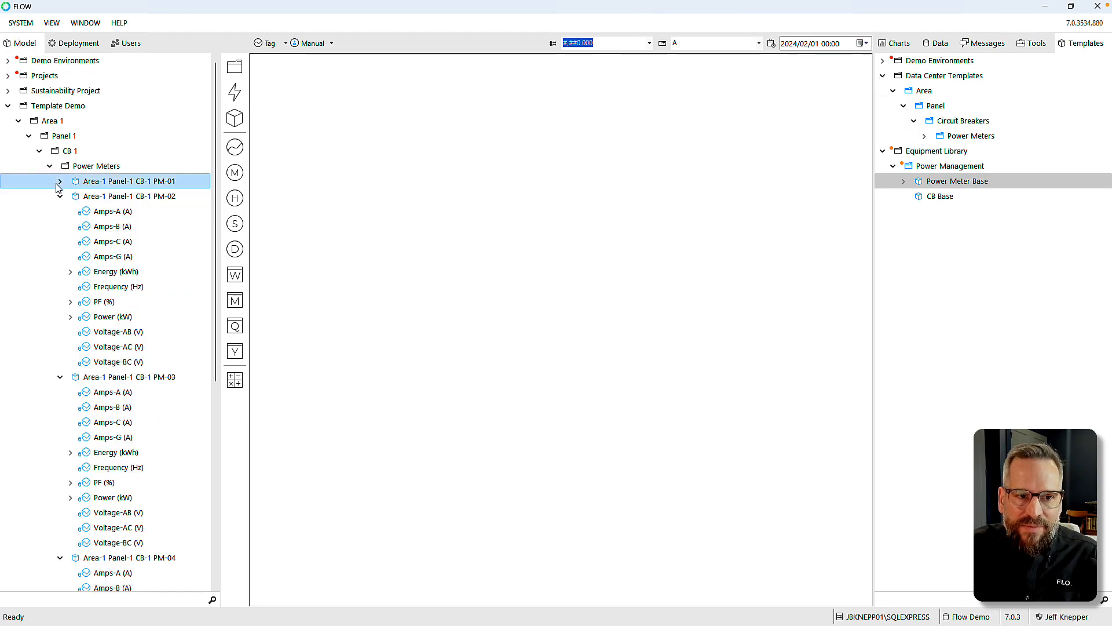
{"action": "left_click", "coordinate": [60, 196]}
{"action": "left_click", "coordinate": [60, 210]}
{"action": "left_click", "coordinate": [59, 226]}
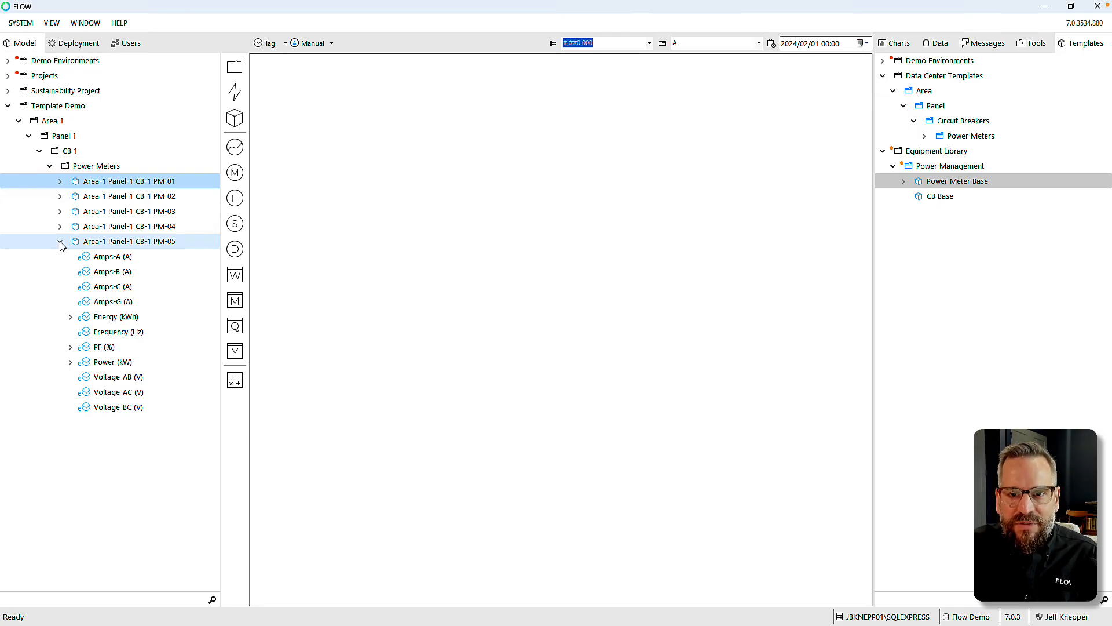
{"action": "left_click", "coordinate": [60, 241]}
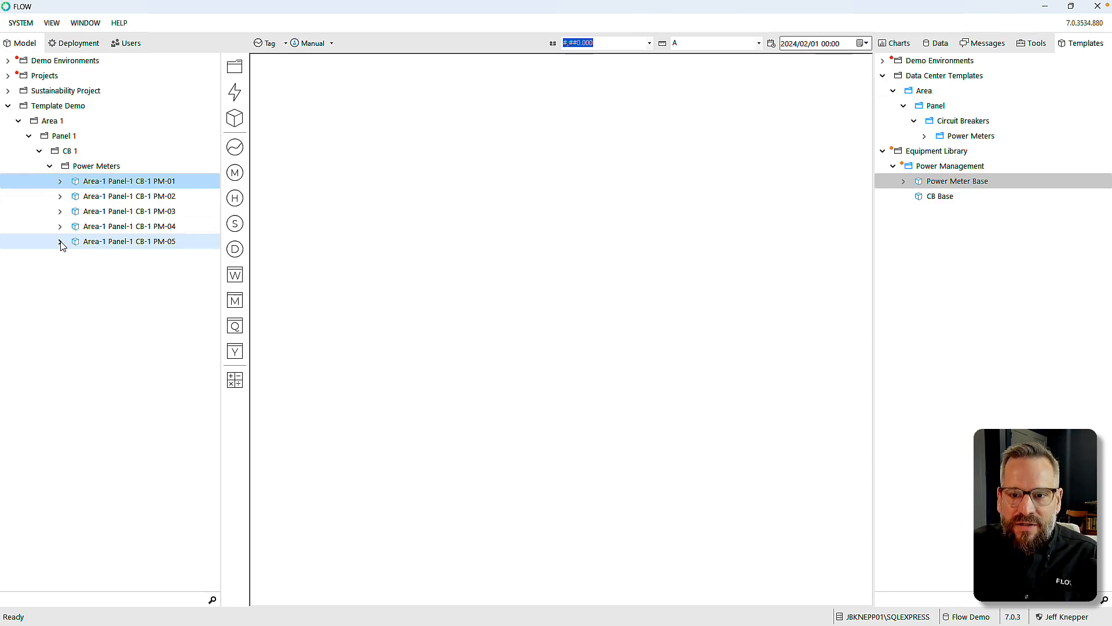
Step: Expand the Power Meter Base template in the Equipment Library to show its measures
{"action": "key", "text": "super"}
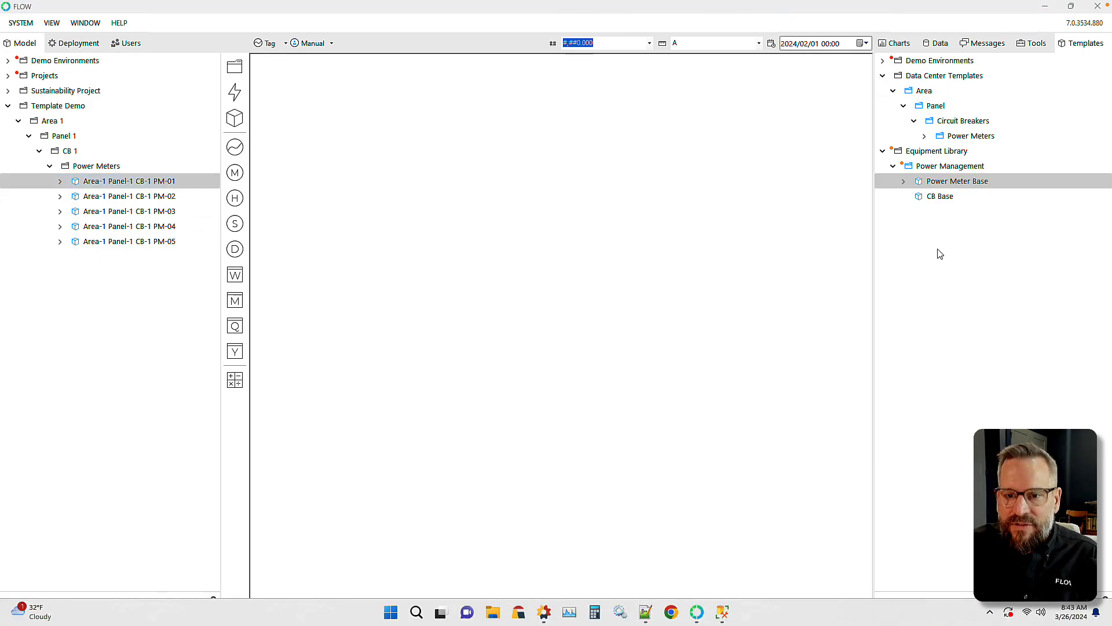
{"action": "left_click", "coordinate": [908, 185]}
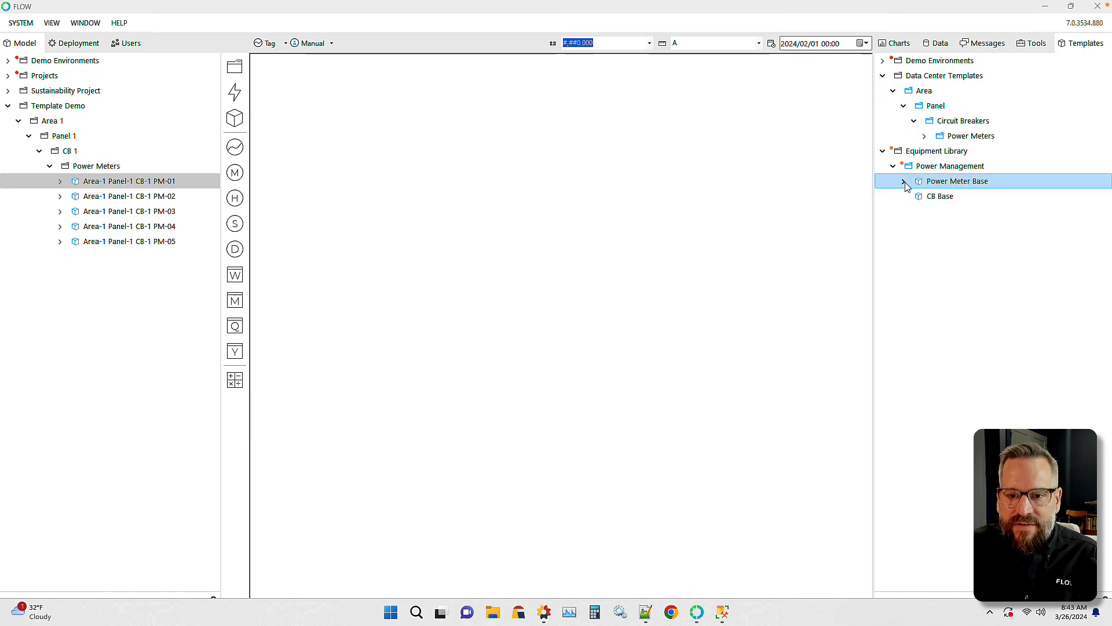
{"action": "left_click", "coordinate": [904, 182]}
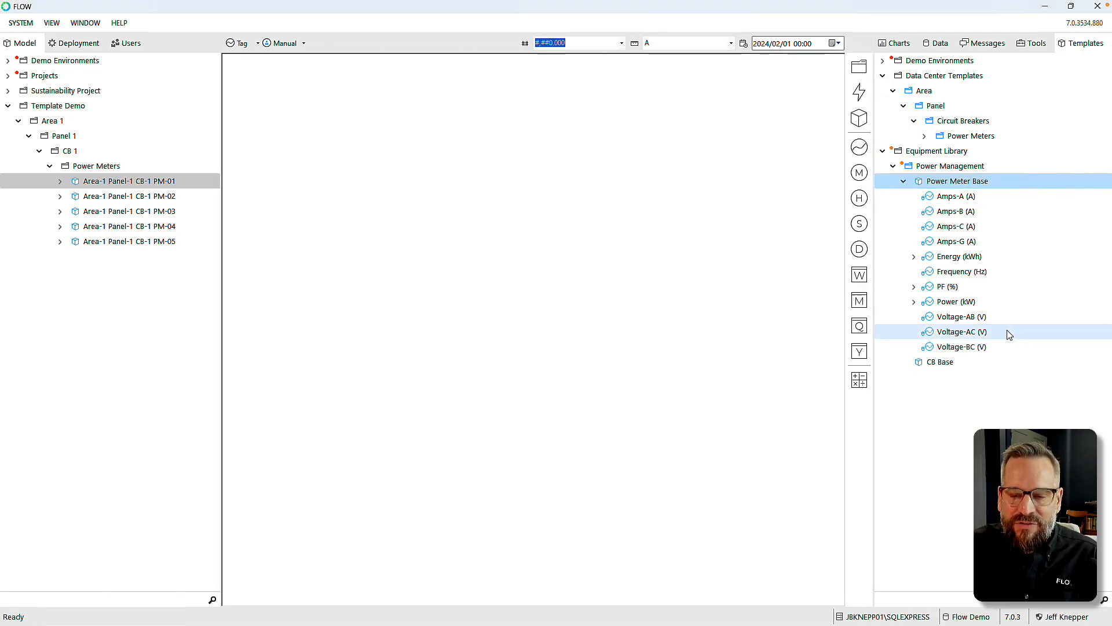
Step: Create a calculated measure named Voltage-Avg from Voltage-AB in the Power Meter Base template
{"action": "left_click", "coordinate": [938, 321]}
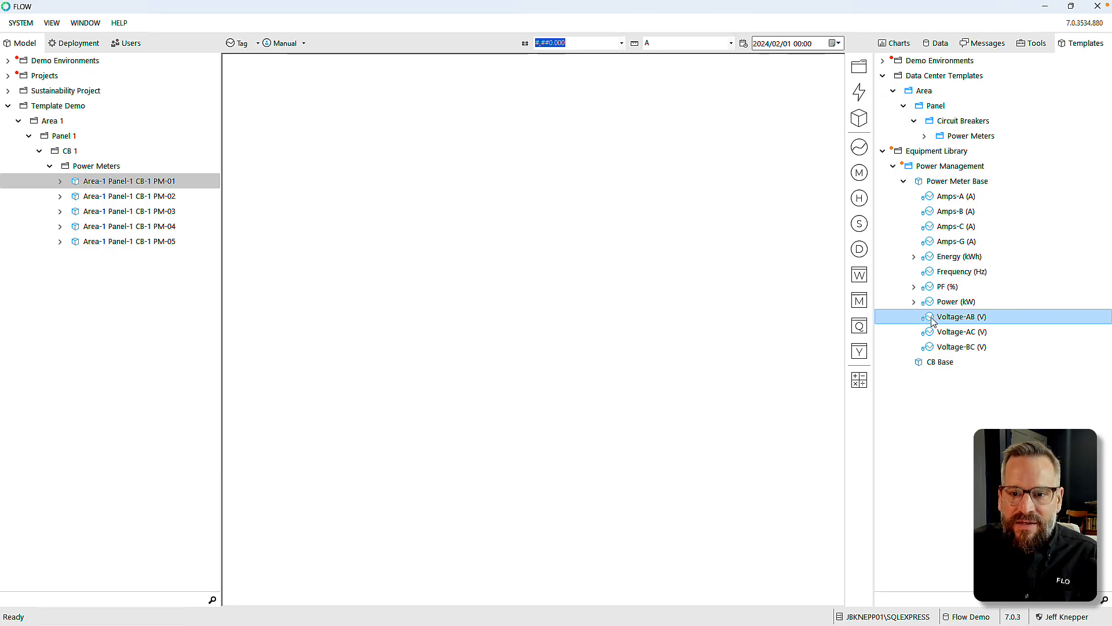
{"action": "left_click_drag", "start_coordinate": [931, 321], "coordinate": [861, 379]}
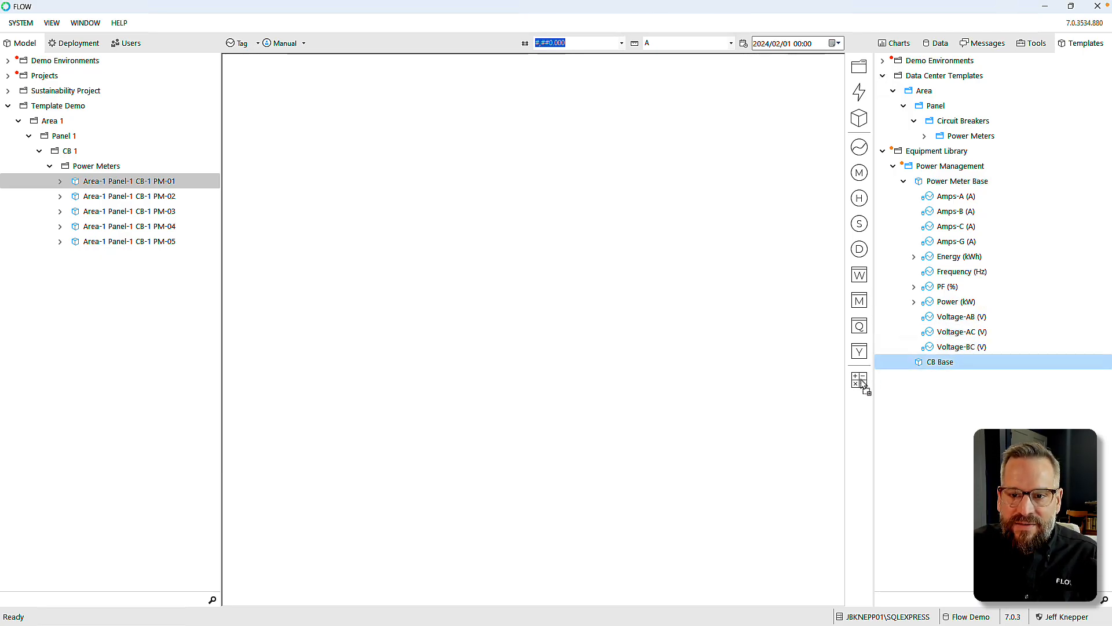
{"action": "type", "text": "V"}
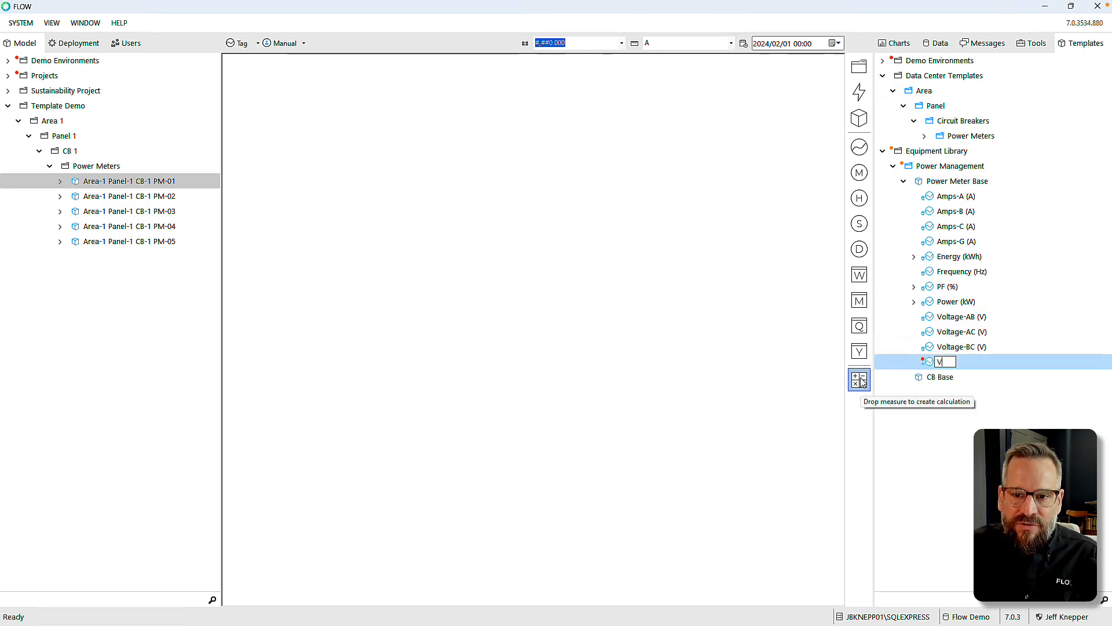
{"action": "type", "text": "oltage-A"}
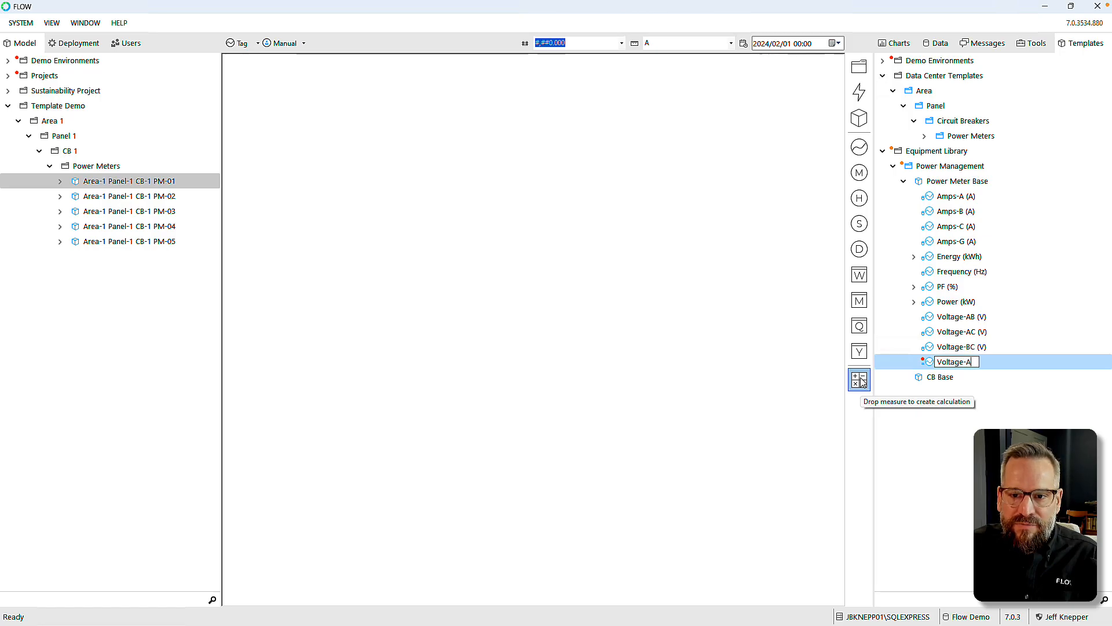
{"action": "type", "text": "vg"}
{"action": "key", "text": "Return"}
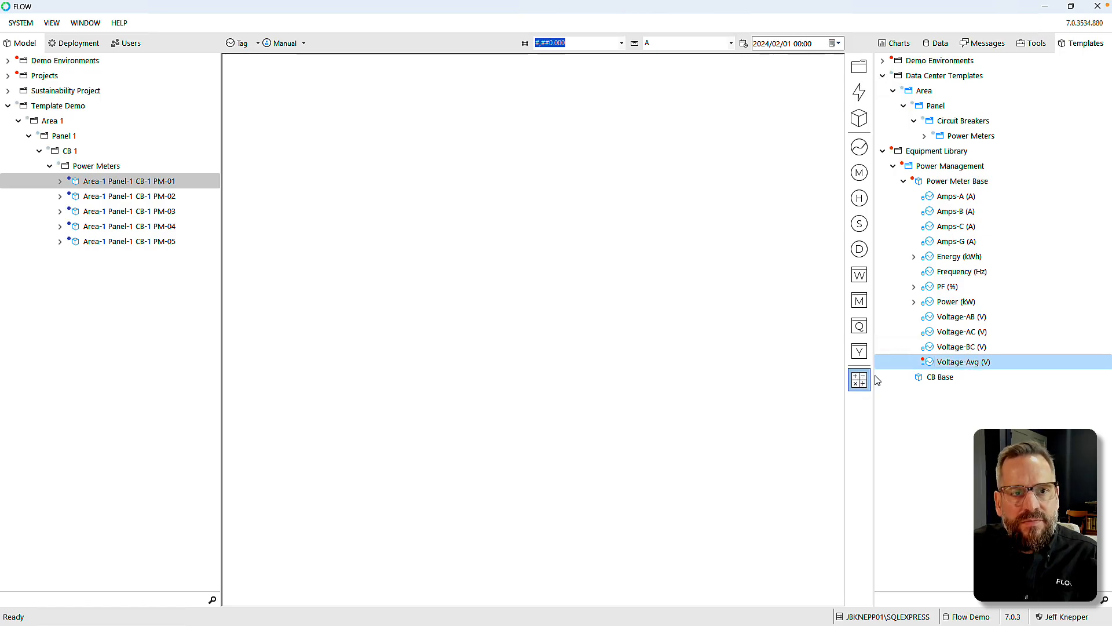
Step: Open Voltage-Avg and add Voltage-AC and Voltage-BC to its retrieval sources
{"action": "left_click", "coordinate": [958, 361]}
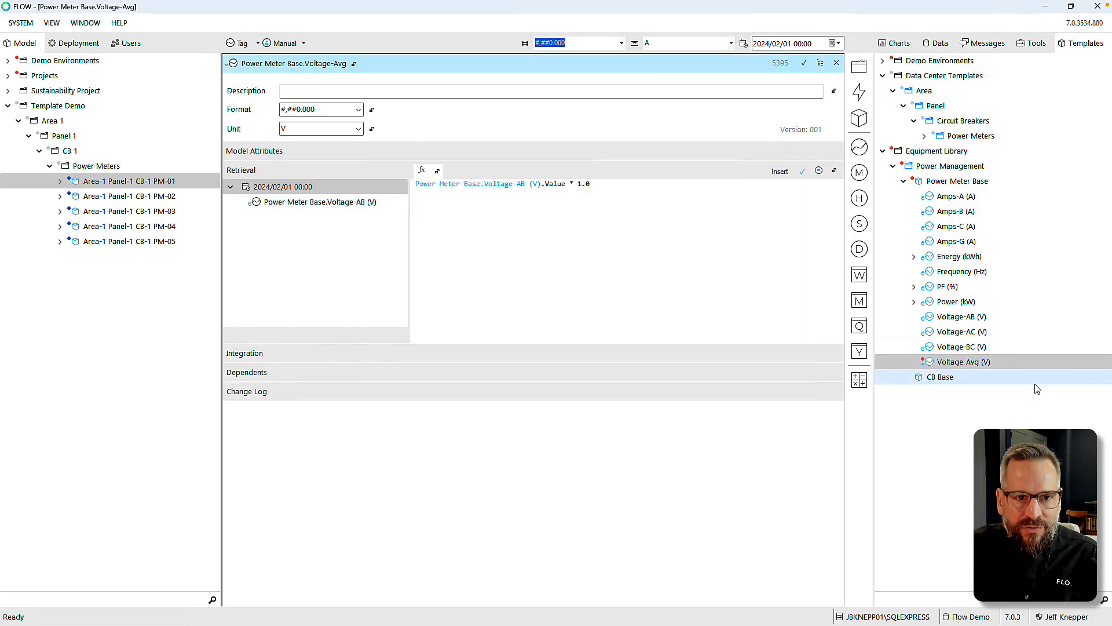
{"action": "left_click_drag", "start_coordinate": [957, 316], "coordinate": [259, 198]}
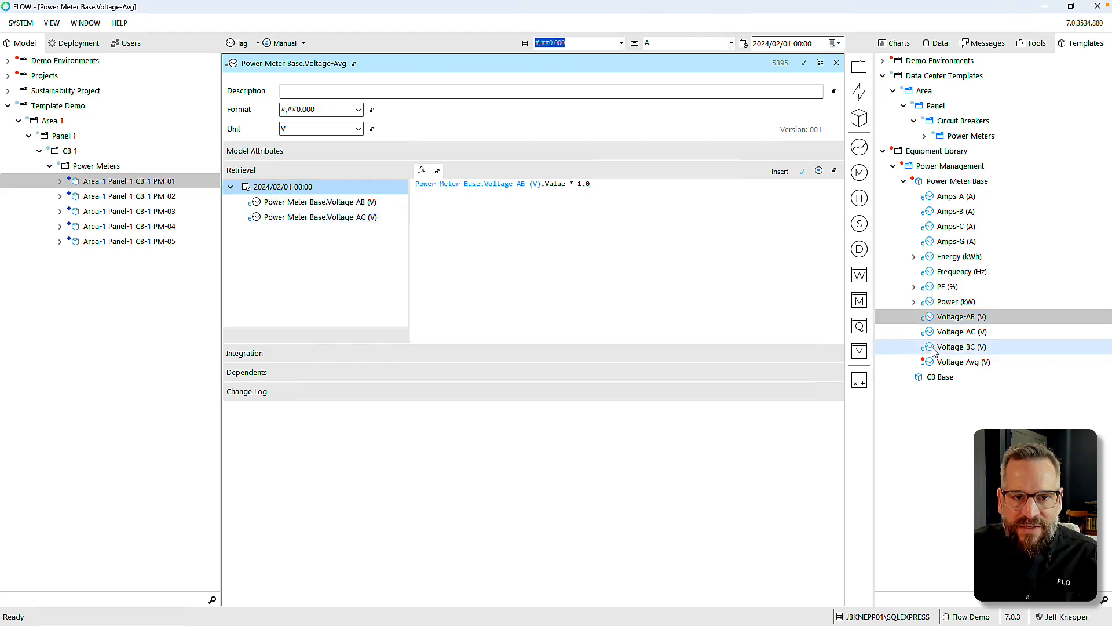
{"action": "left_click_drag", "start_coordinate": [931, 346], "coordinate": [292, 191]}
Step: Replace the Voltage-Avg expression with (Voltage-AB + Voltage-AC + Voltage-BC) / 3 using the measures' values, validate it, and close the measure
{"action": "left_click_drag", "start_coordinate": [590, 185], "coordinate": [361, 185]}
{"action": "key", "text": "Delete"}
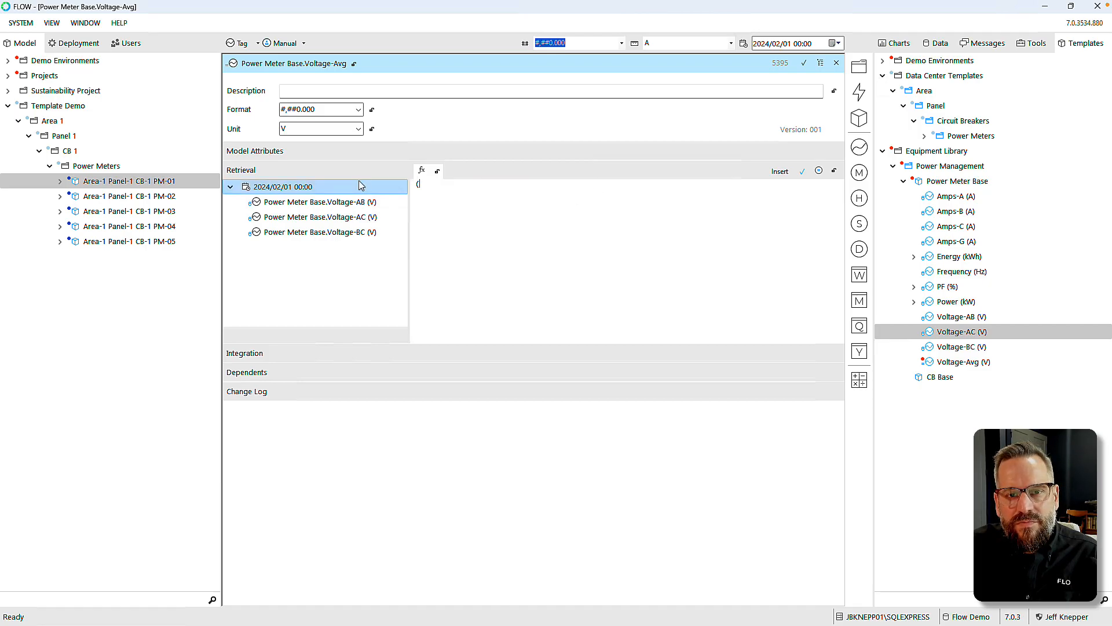
{"action": "left_click", "coordinate": [332, 202]}
{"action": "double_click", "coordinate": [333, 204]}
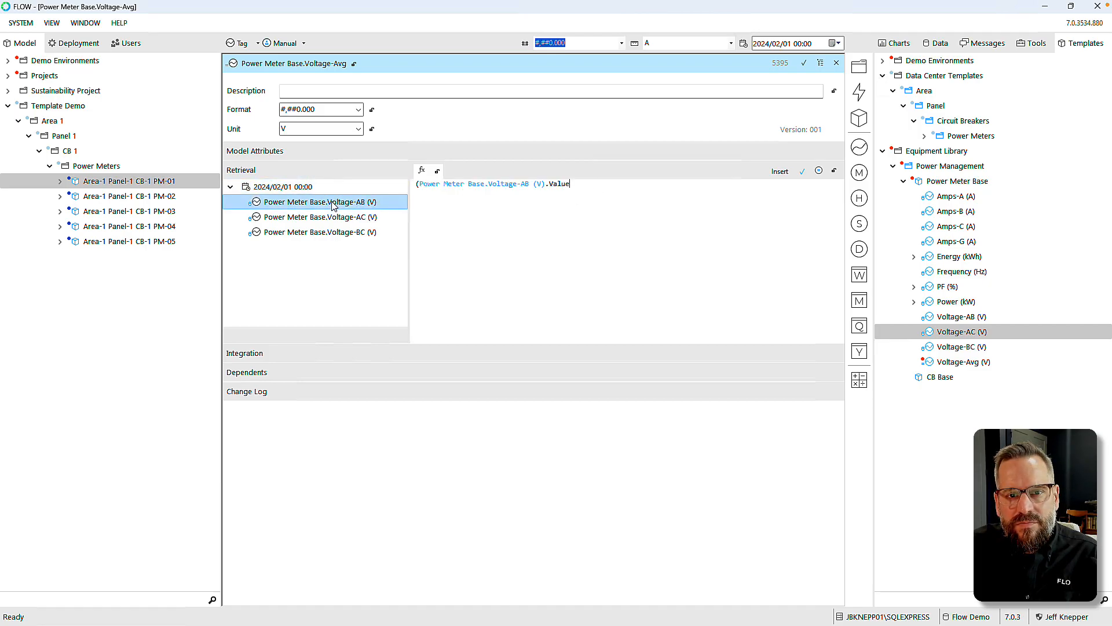
{"action": "left_click", "coordinate": [326, 219]}
{"action": "double_click", "coordinate": [325, 222]}
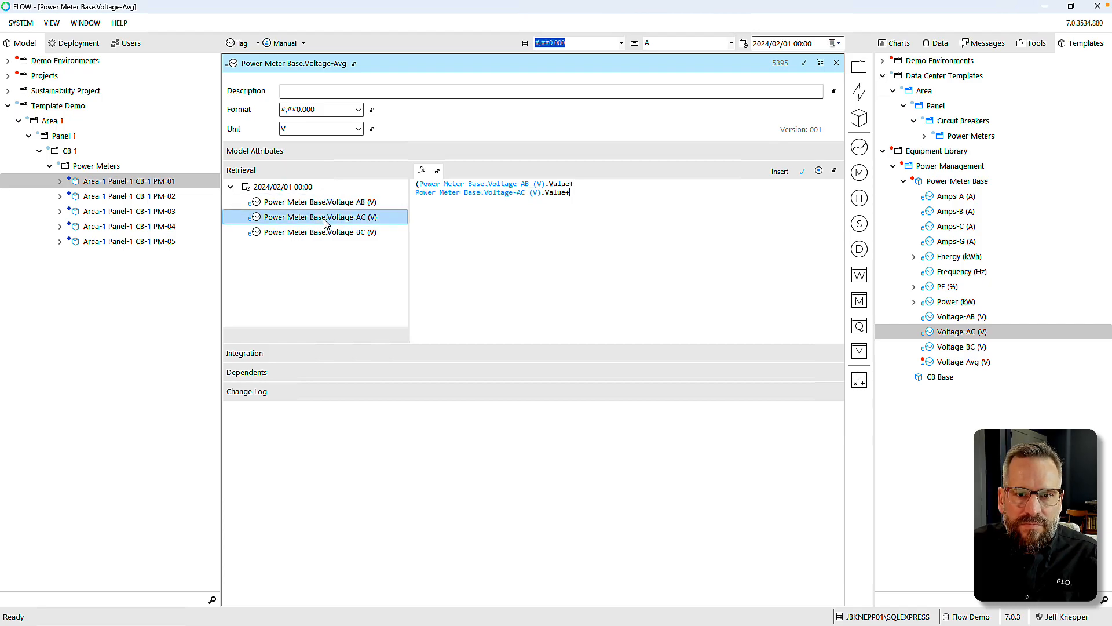
{"action": "double_click", "coordinate": [329, 233]}
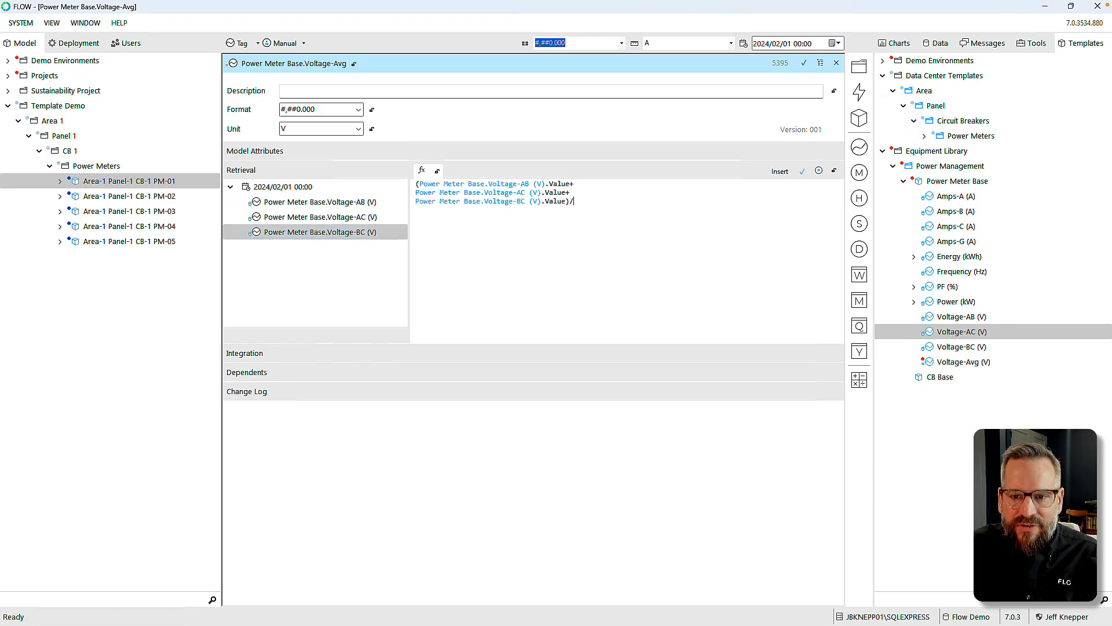
{"action": "left_click", "coordinate": [802, 171]}
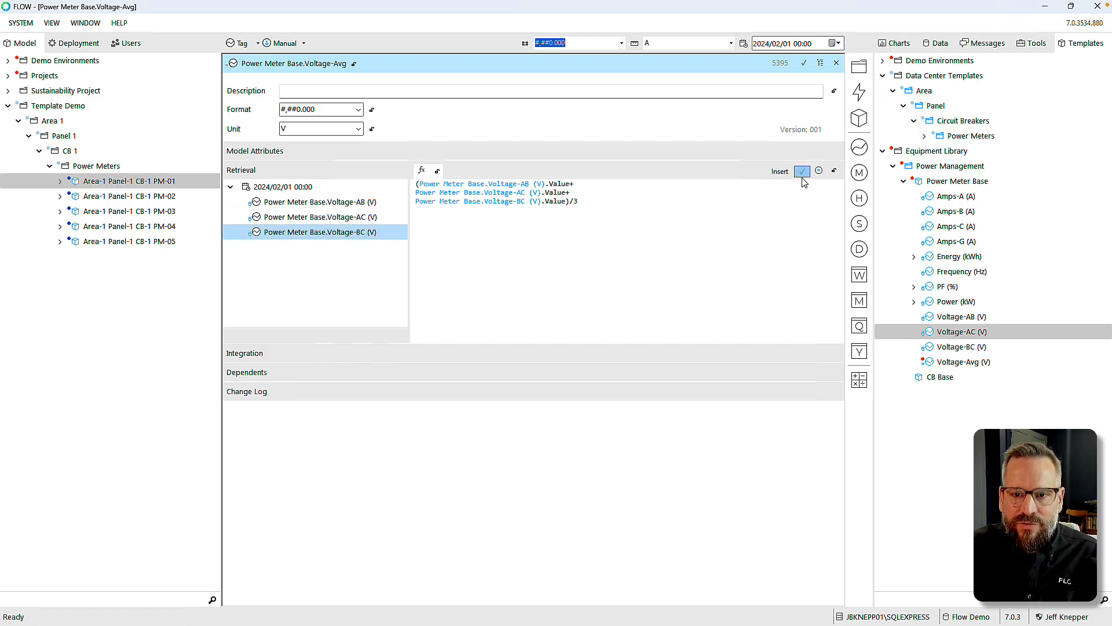
{"action": "left_click", "coordinate": [838, 63]}
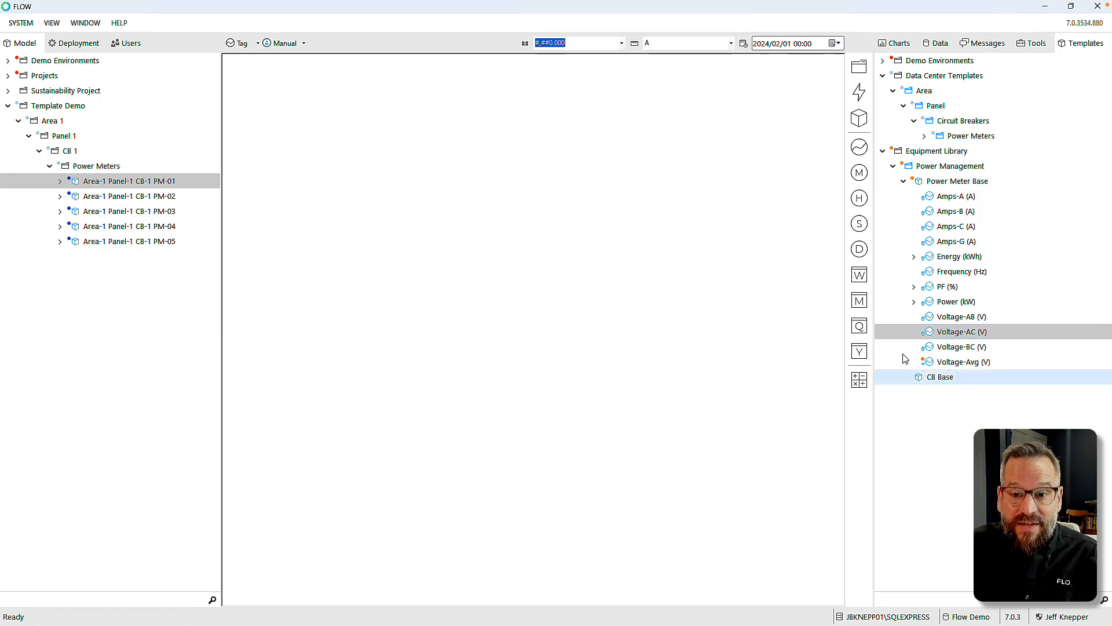
Step: Add a minutely measure named 15m Avg under Voltage-Avg in the Power Meter Base template
{"action": "left_click", "coordinate": [933, 362]}
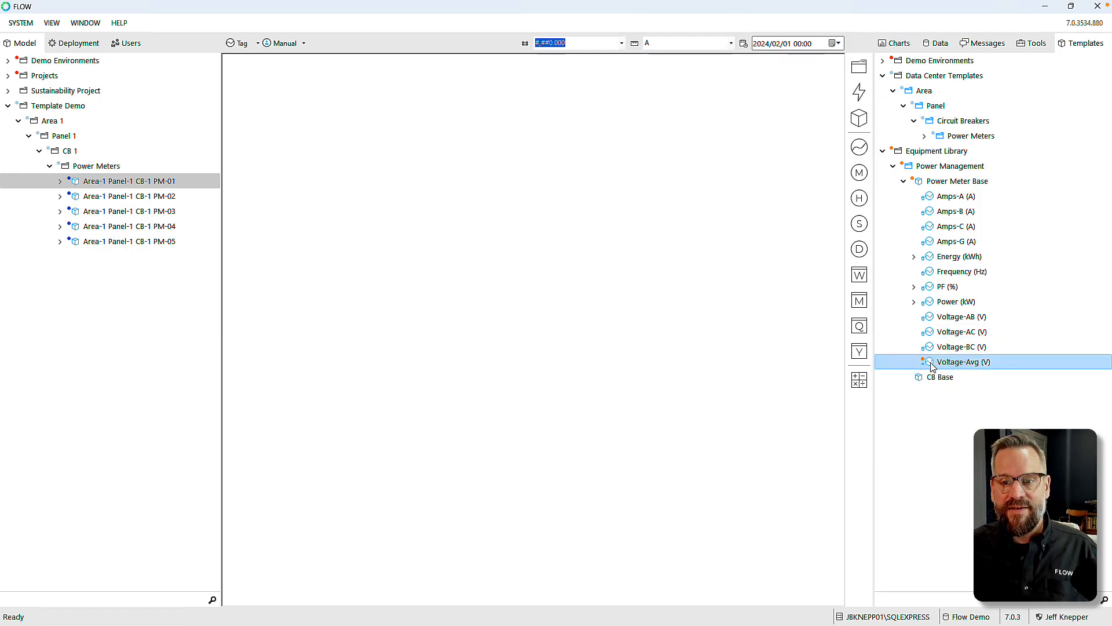
{"action": "left_click", "coordinate": [857, 175]}
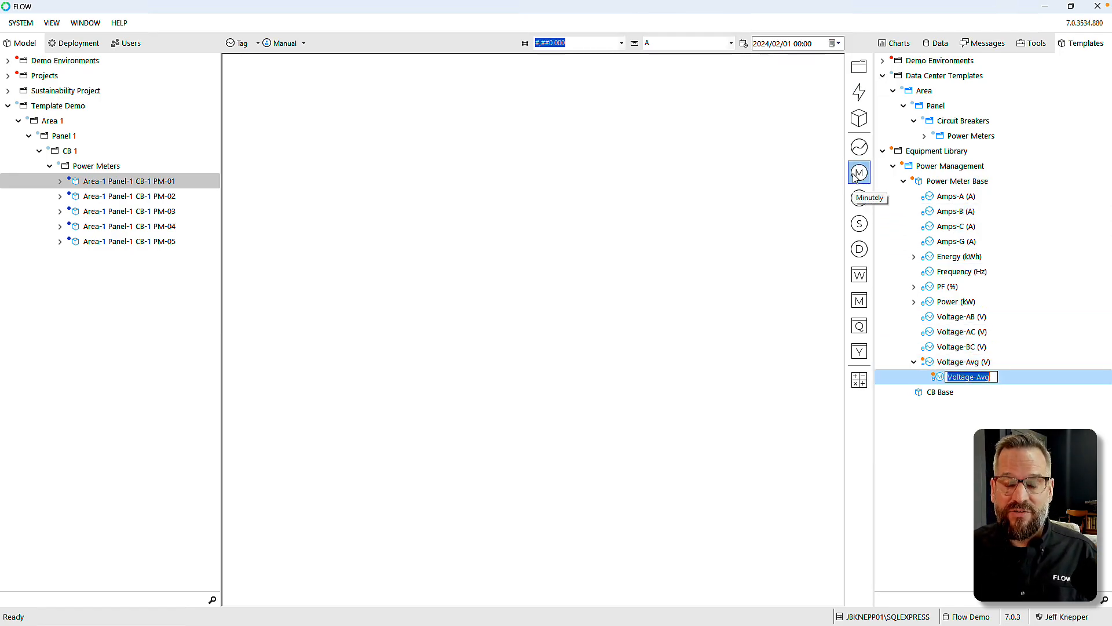
{"action": "type", "text": "15"}
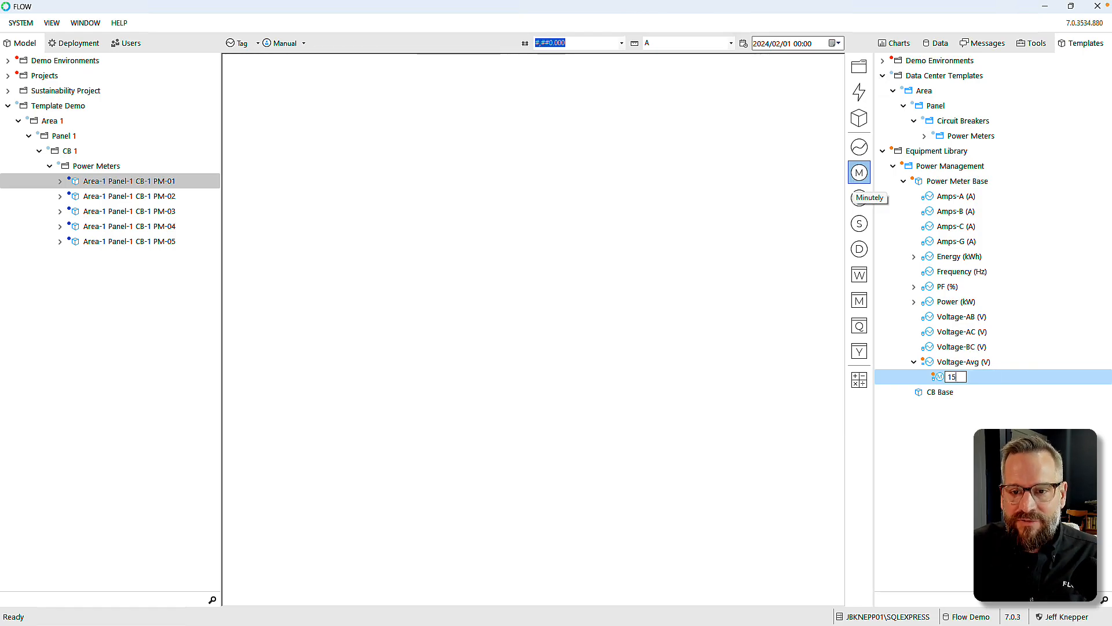
{"action": "type", "text": "m Avg"}
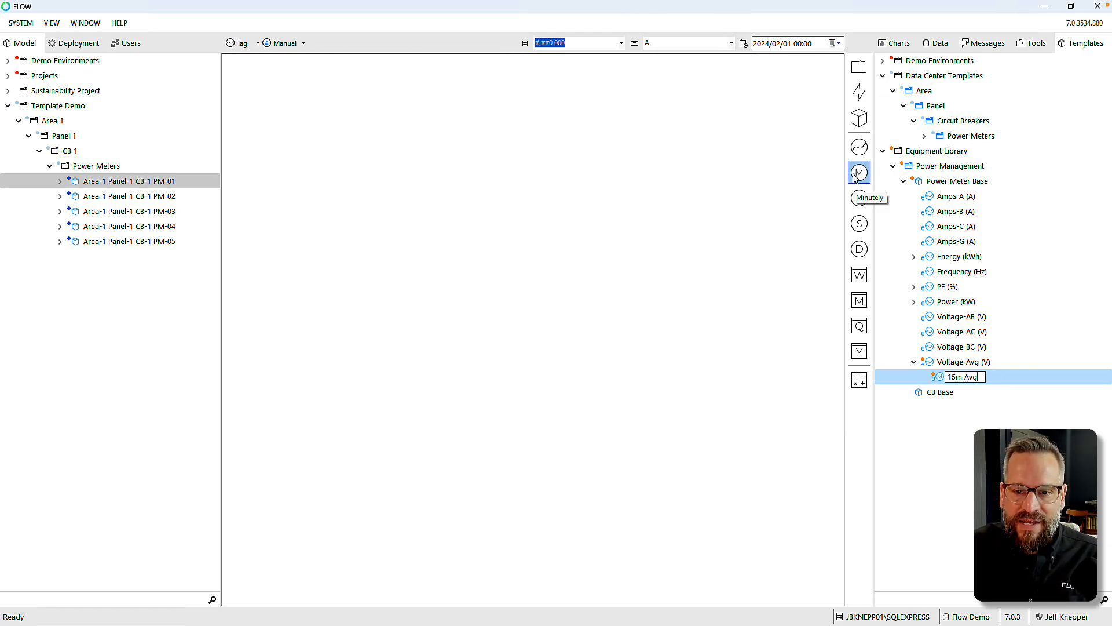
{"action": "key", "text": "Return"}
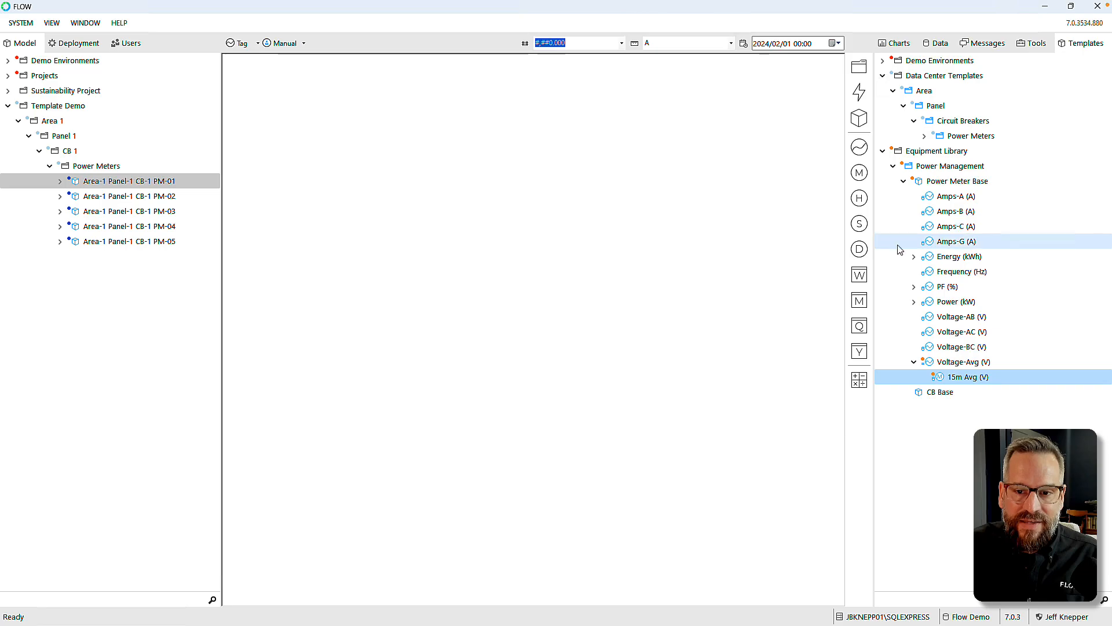
Step: Expand the template's Energy and Power measures for review, and release the Power Meter Base template
{"action": "left_click", "coordinate": [914, 257]}
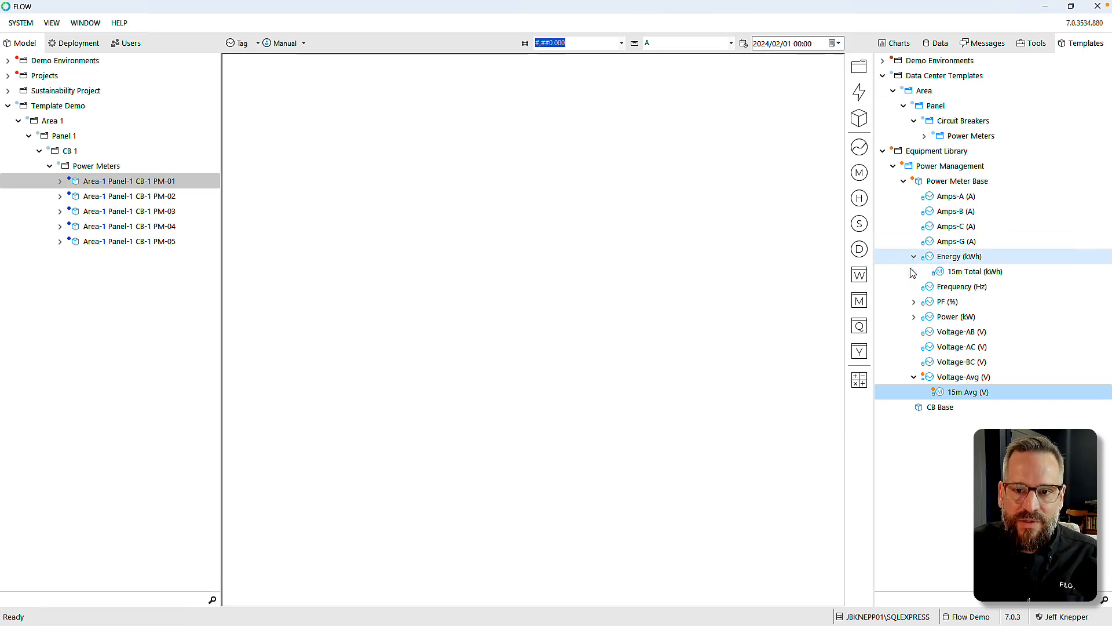
{"action": "left_click", "coordinate": [913, 316]}
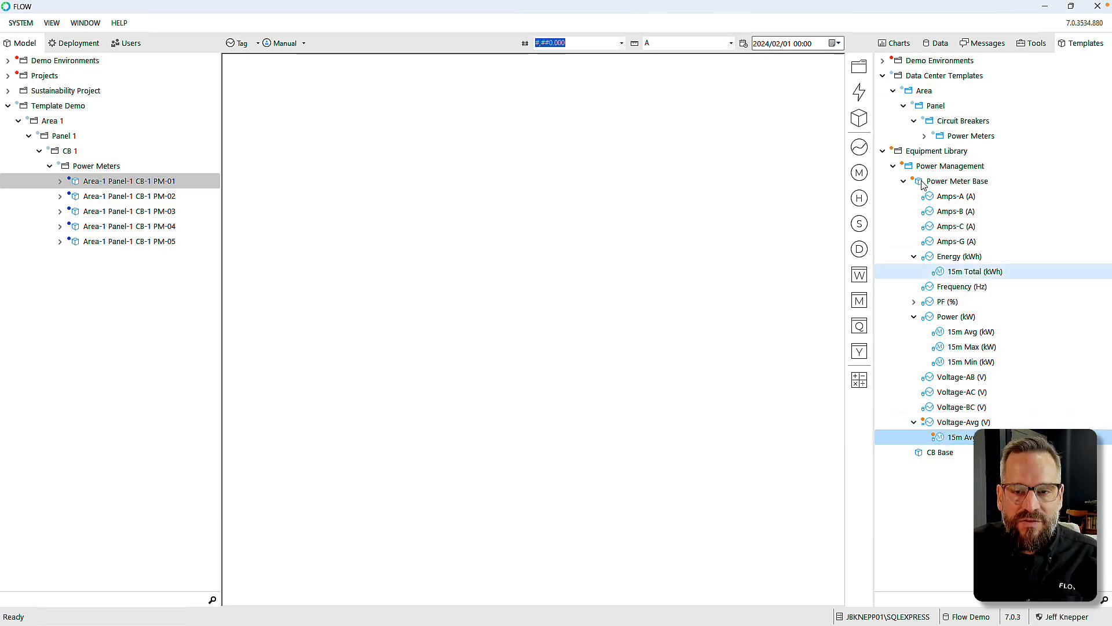
{"action": "left_click", "coordinate": [79, 182]}
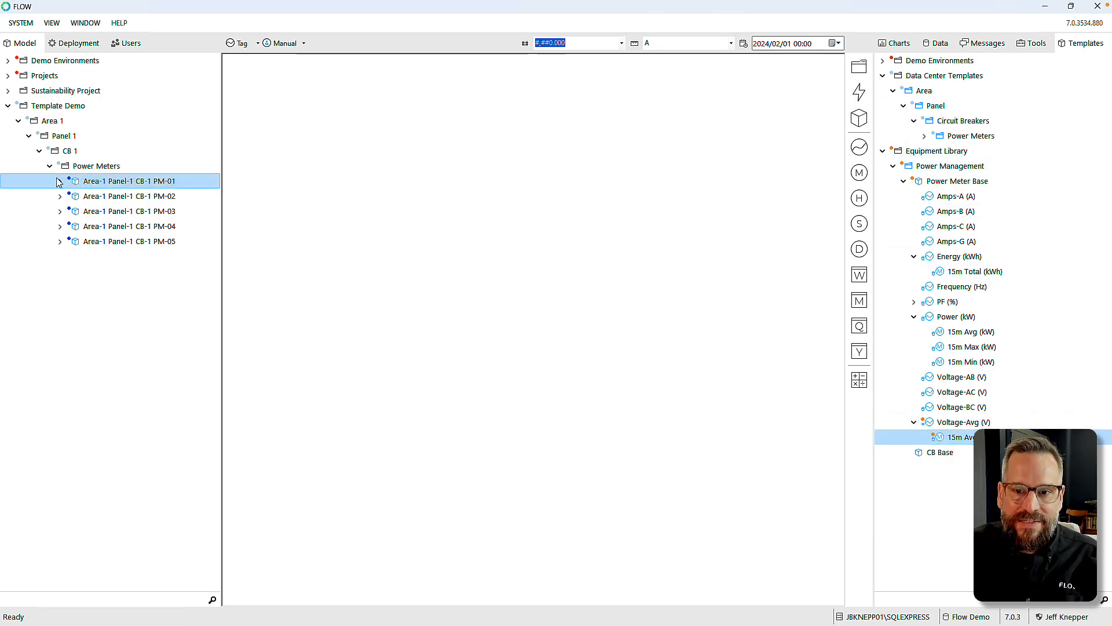
{"action": "right_click", "coordinate": [922, 184]}
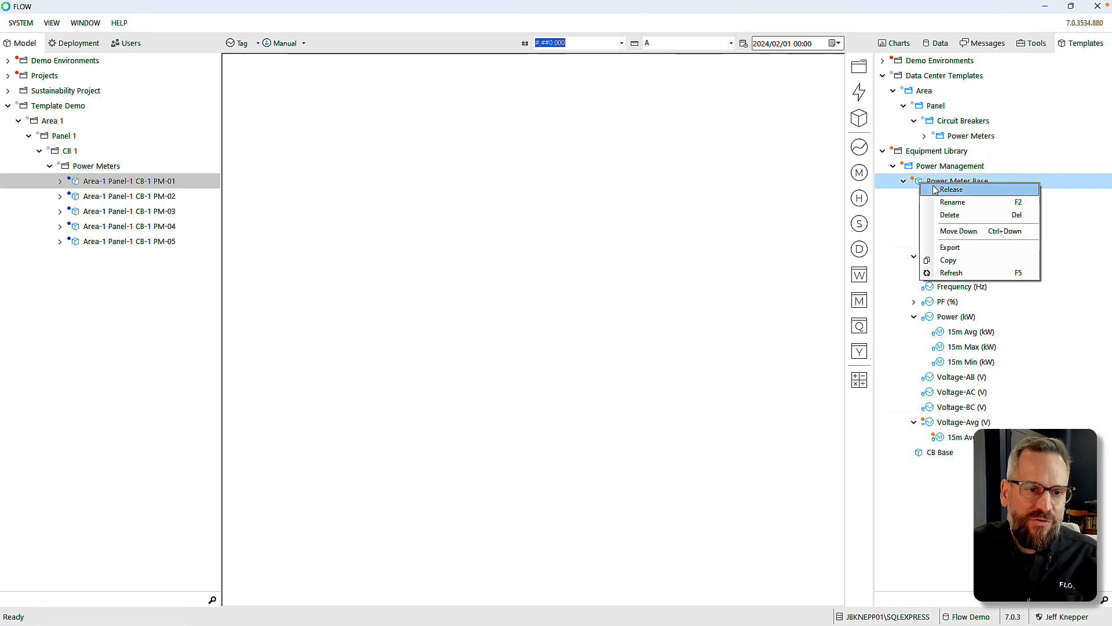
{"action": "left_click", "coordinate": [941, 191]}
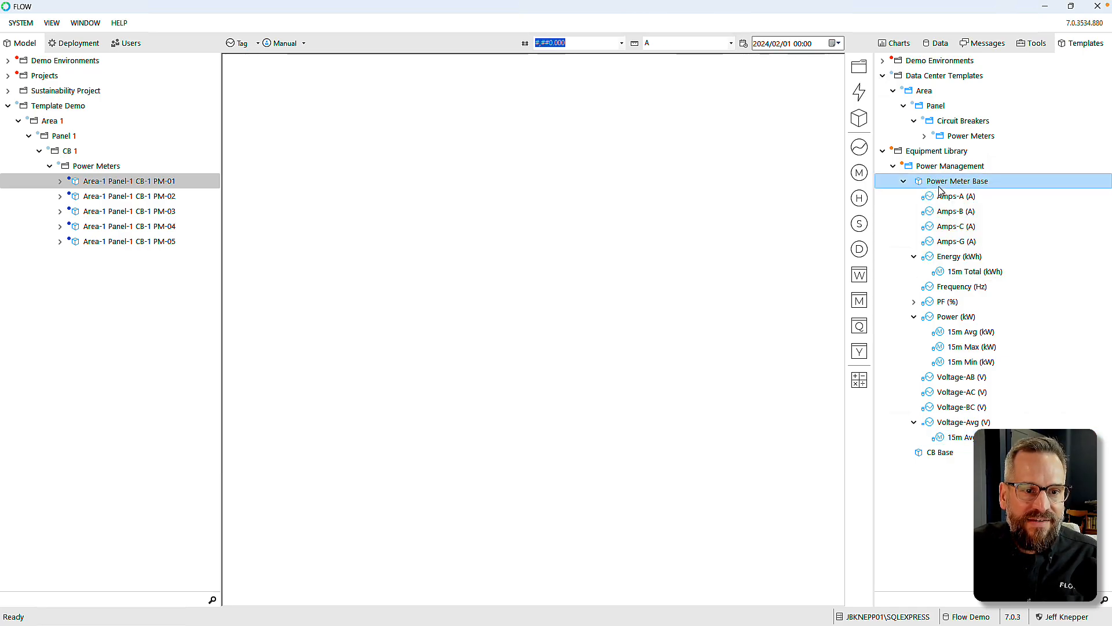
Step: Update power meter PM-01 from its template and expand it down to the 15m Avg under Voltage-Avg
{"action": "left_click", "coordinate": [131, 185]}
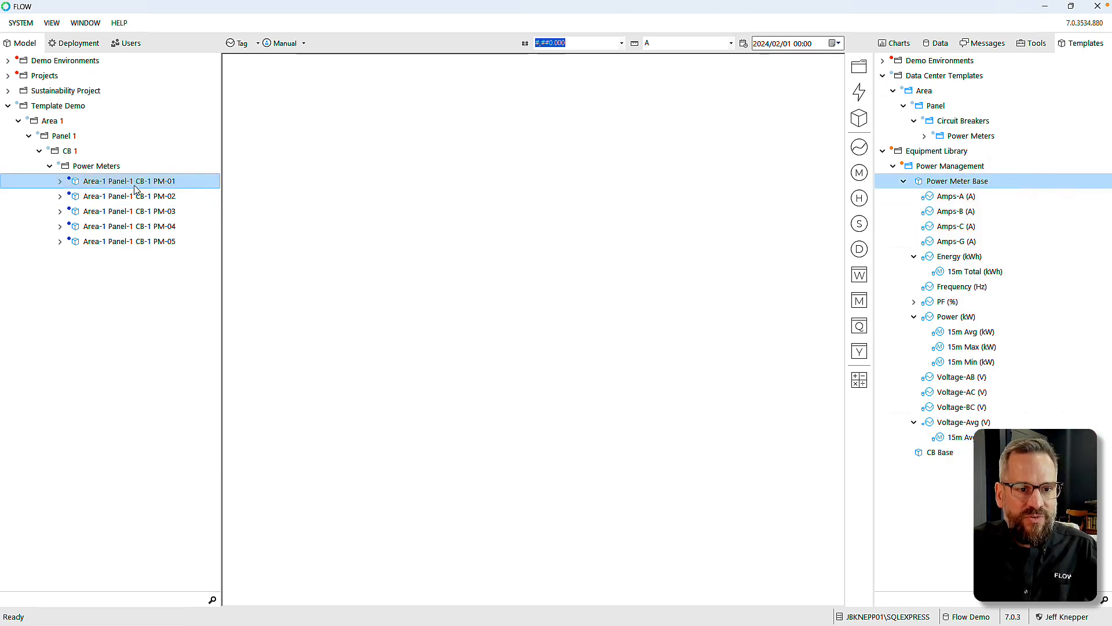
{"action": "right_click", "coordinate": [76, 184]}
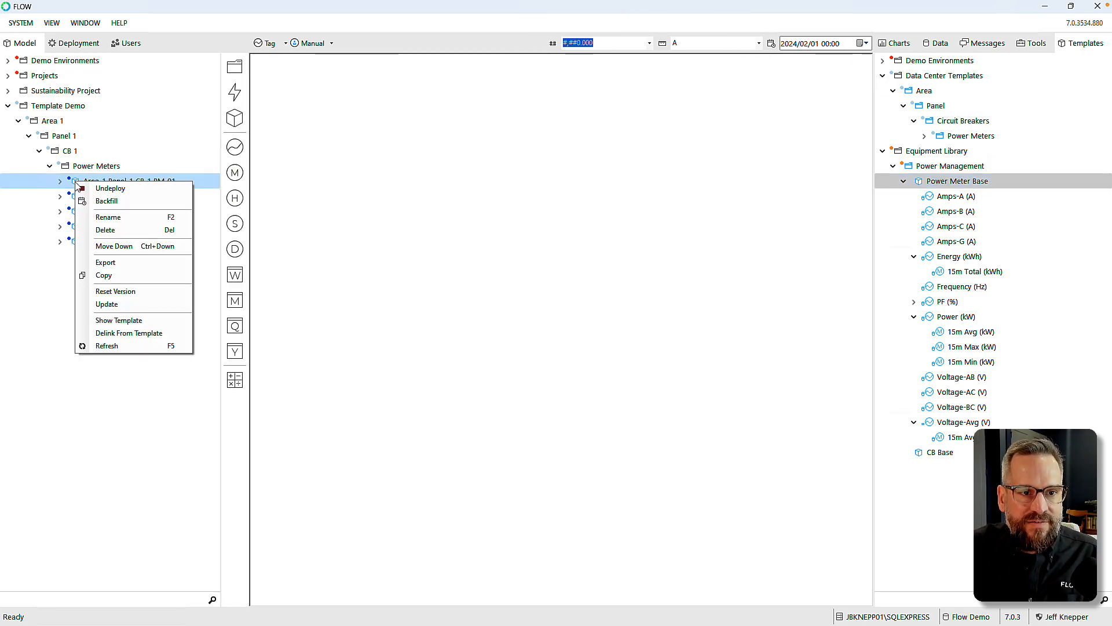
{"action": "left_click", "coordinate": [106, 304]}
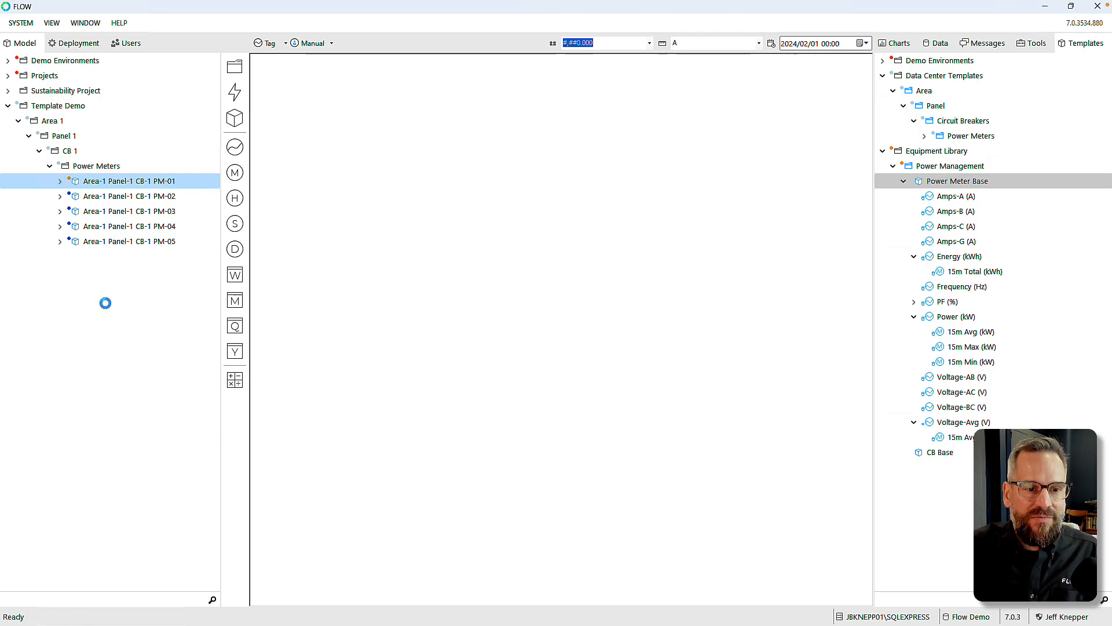
{"action": "left_click", "coordinate": [59, 182]}
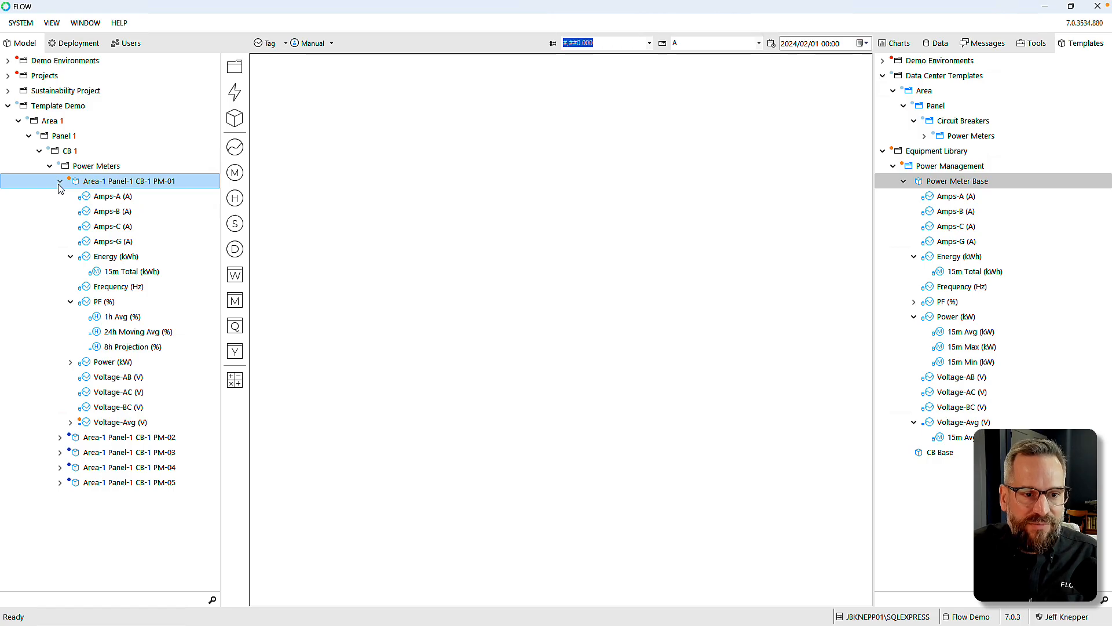
{"action": "left_click", "coordinate": [70, 422]}
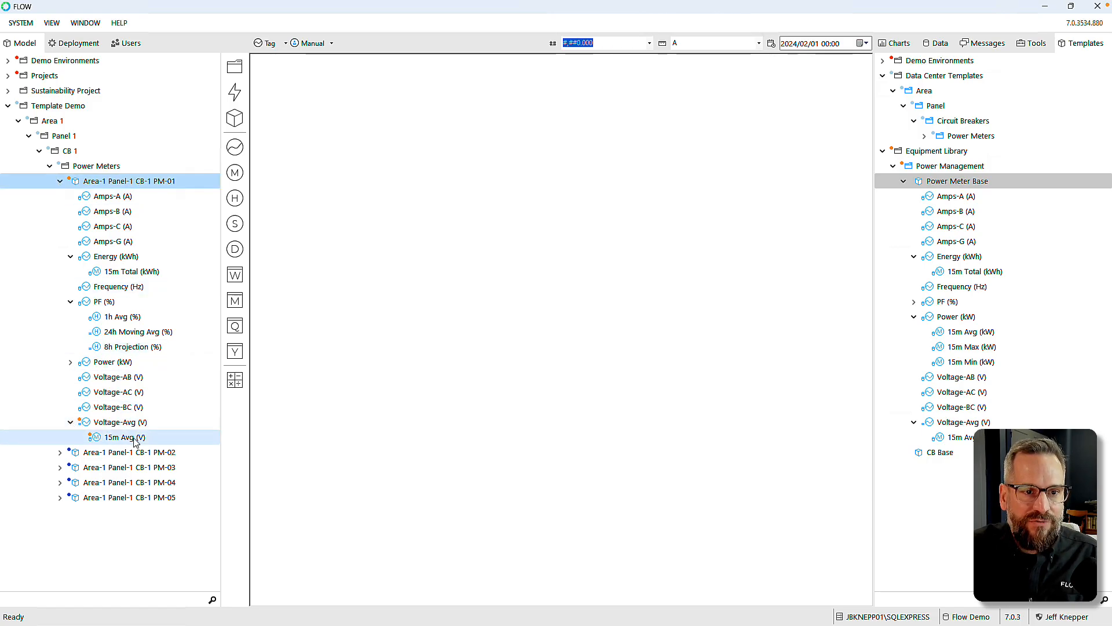
Step: Expand PM-02 to check its measures, and run a recursive update on the model's Power Meters folder
{"action": "left_click", "coordinate": [61, 453]}
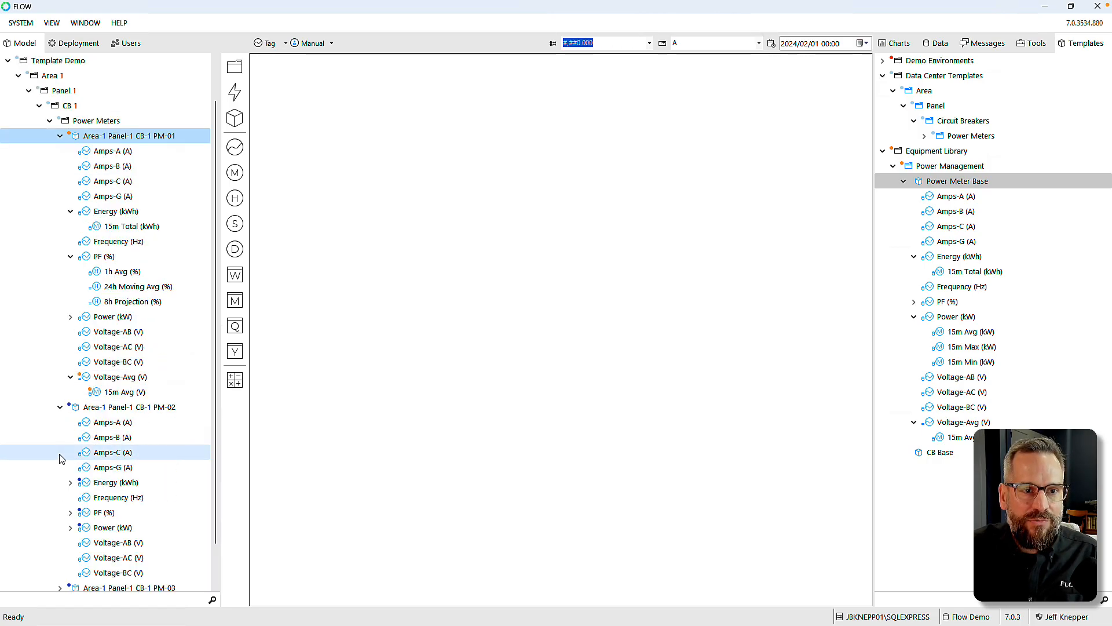
{"action": "scroll", "coordinate": [100, 469], "scroll_direction": "down", "scroll_amount": 2}
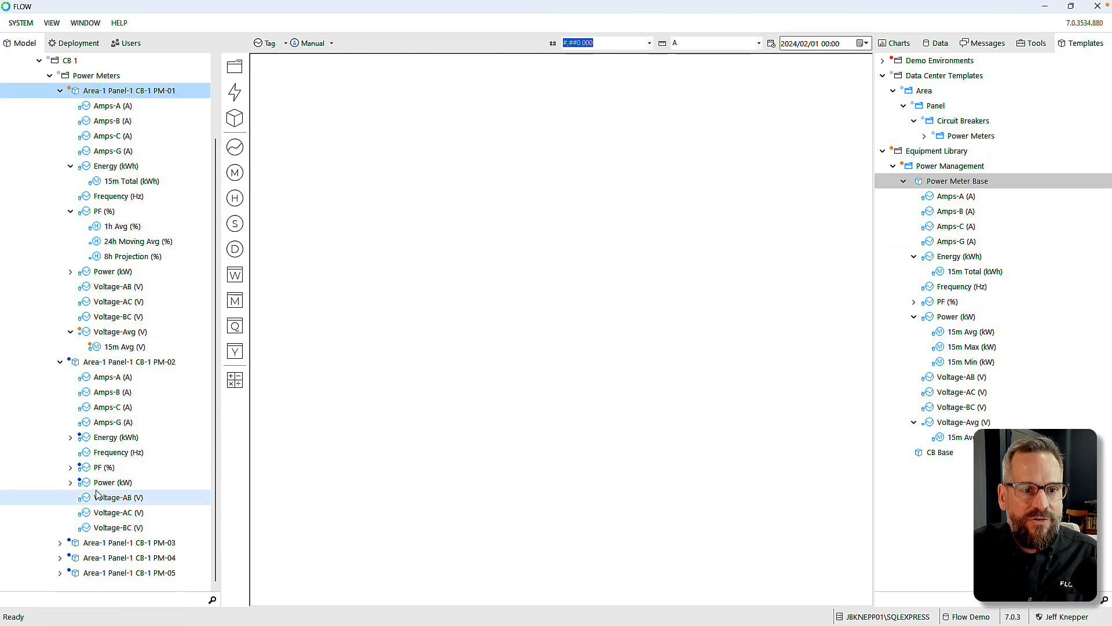
{"action": "scroll", "coordinate": [98, 301], "scroll_direction": "up", "scroll_amount": 2}
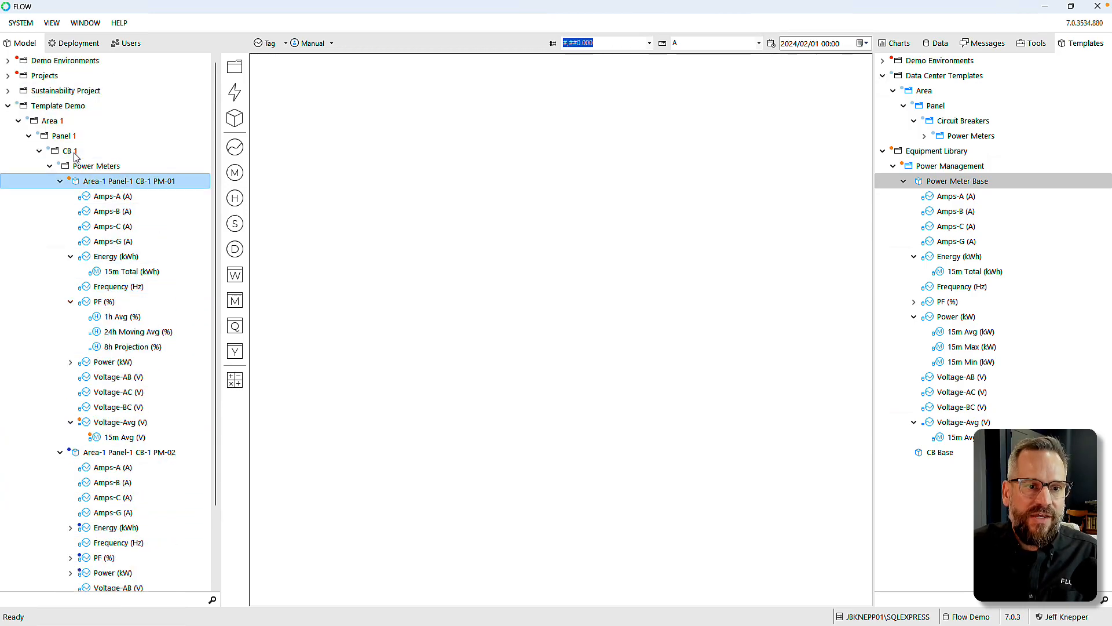
{"action": "right_click", "coordinate": [65, 168]}
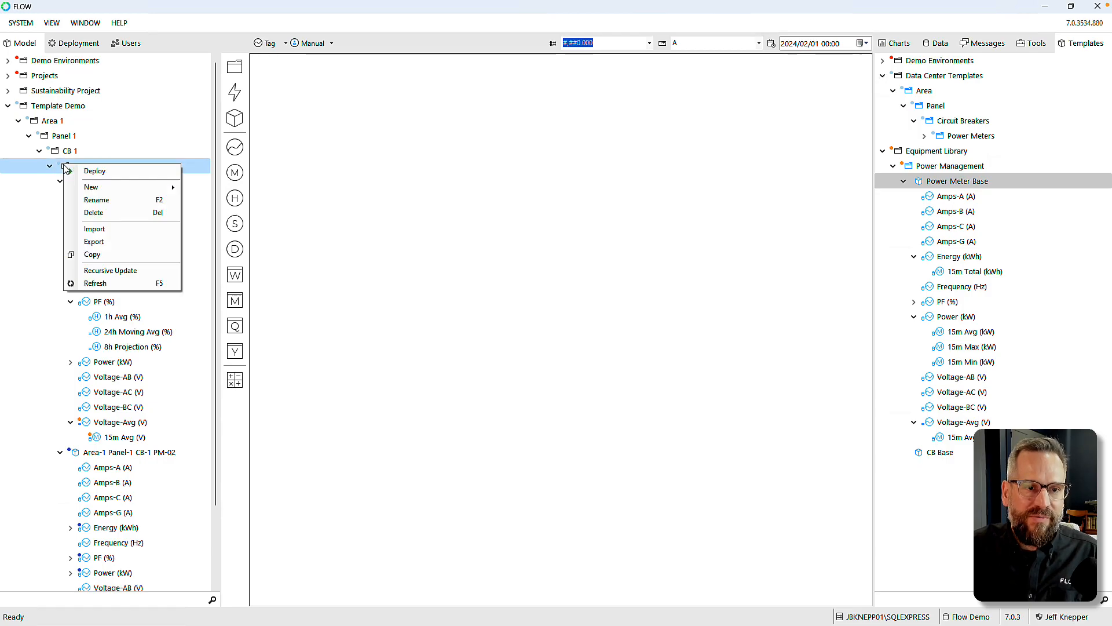
{"action": "left_click", "coordinate": [126, 272]}
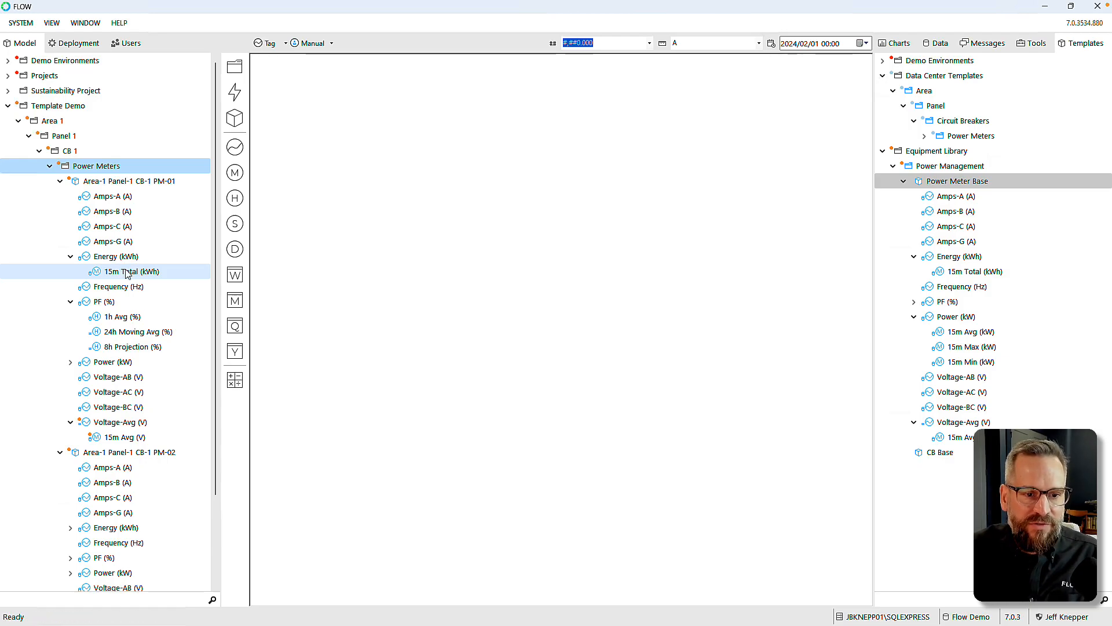
Step: Expand Voltage-Avg under PM-02 to check its child measure
{"action": "scroll", "coordinate": [114, 458], "scroll_direction": "down", "scroll_amount": 3}
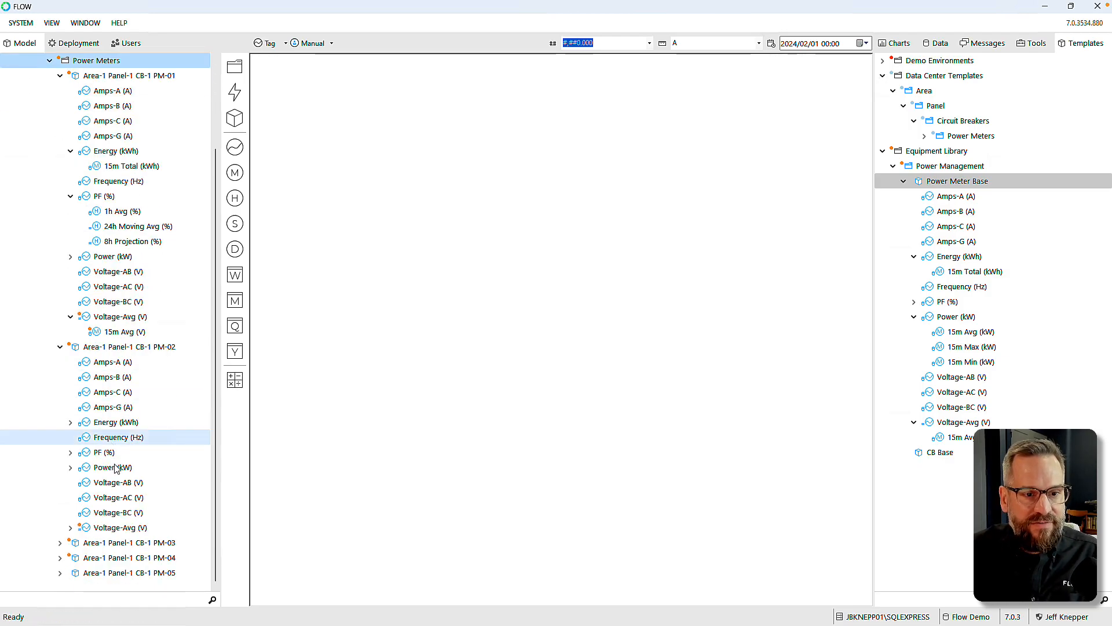
{"action": "left_click", "coordinate": [70, 528]}
{"action": "scroll", "coordinate": [115, 491], "scroll_direction": "down", "scroll_amount": 1}
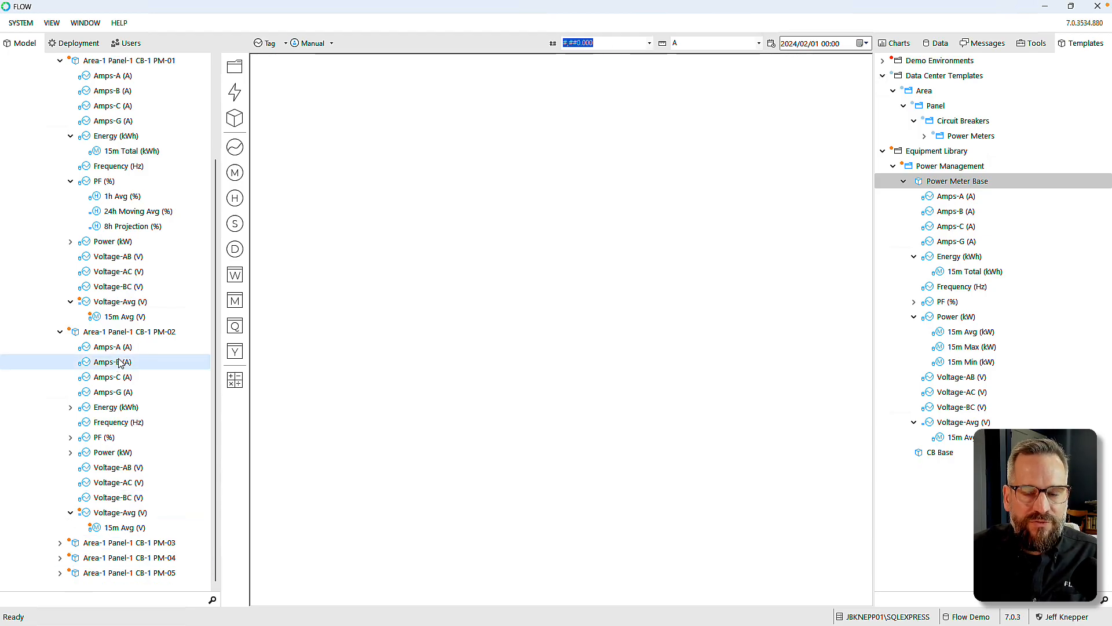
Step: Deploy the model's Power Meters folder with all of its contents
{"action": "scroll", "coordinate": [120, 362], "scroll_direction": "up", "scroll_amount": 3}
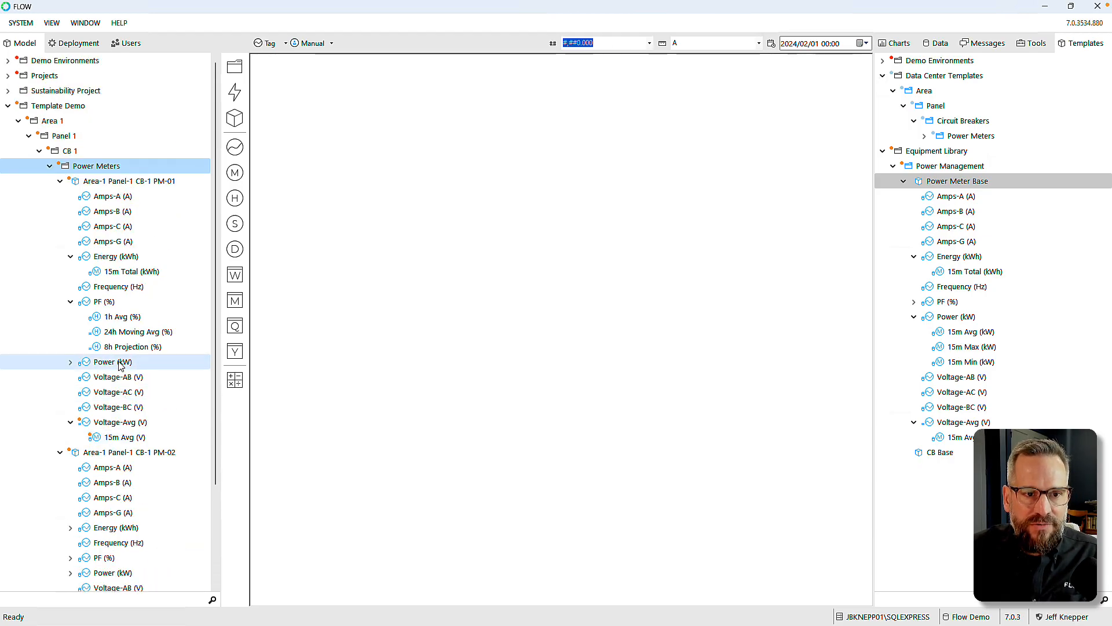
{"action": "right_click", "coordinate": [75, 168]}
{"action": "left_click", "coordinate": [87, 173]}
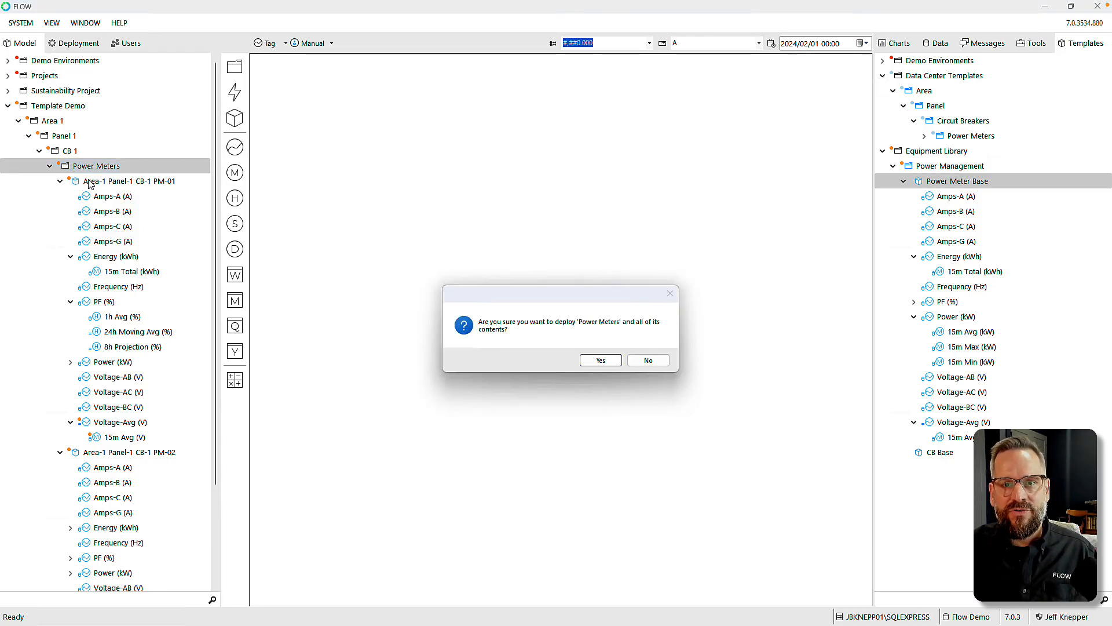
{"action": "left_click", "coordinate": [597, 361]}
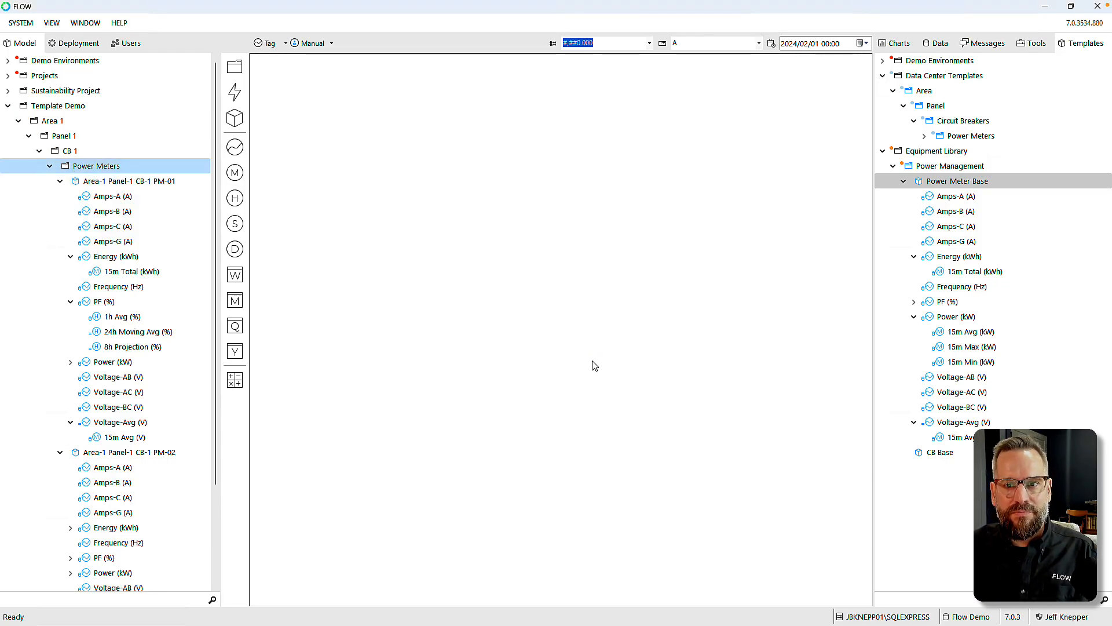